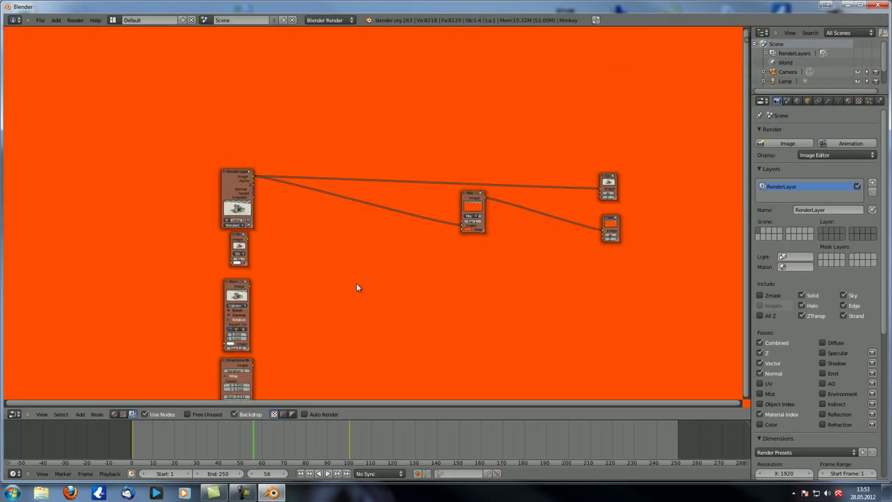
Add a Defocus filter node and insert it on the link between the Render Layers and Mix nodes
key("shift+a")
mouse_move(356, 261)
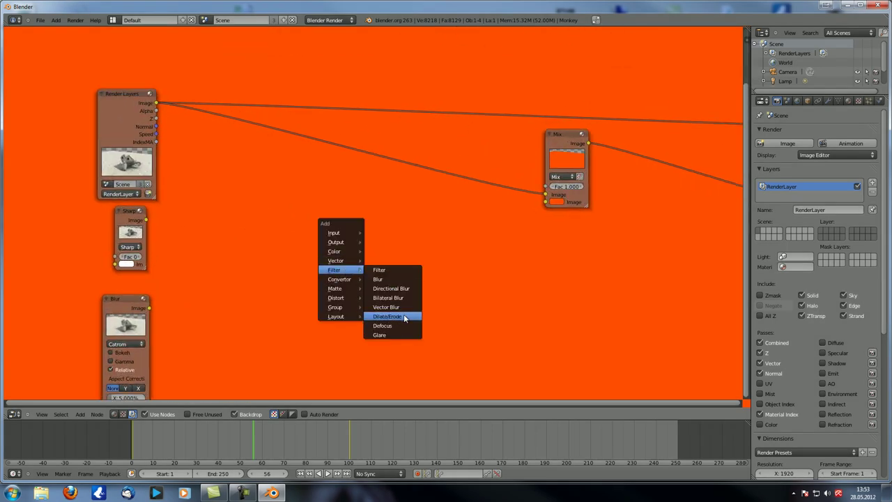
left_click(393, 325)
left_click(342, 106)
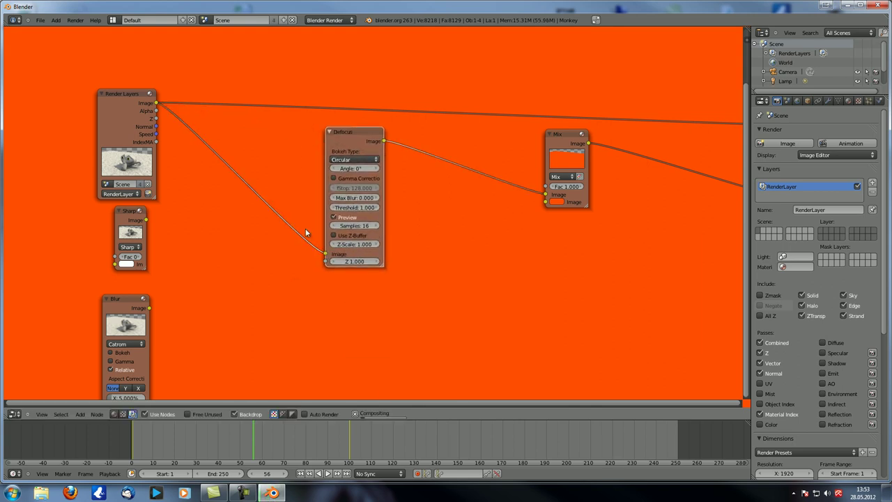
Connect the Render Layers Z output to the Defocus Z input, and link the Defocus image output to the Viewer node
left_click(156, 122)
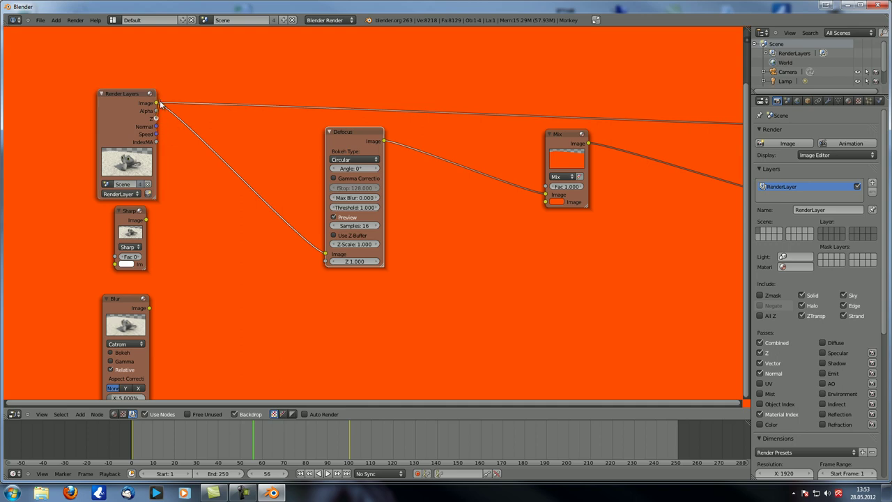
left_click_drag(156, 119, 325, 261)
scroll(346, 301, "up", 4)
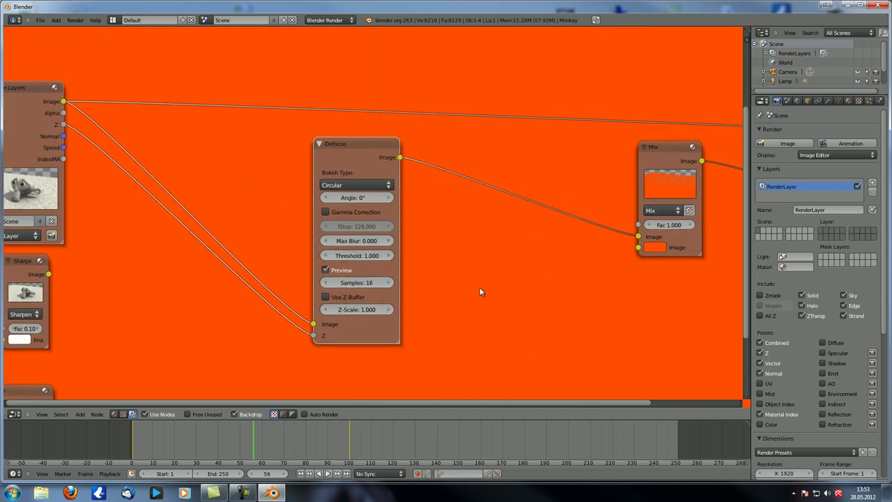
scroll(489, 239, "down", 2)
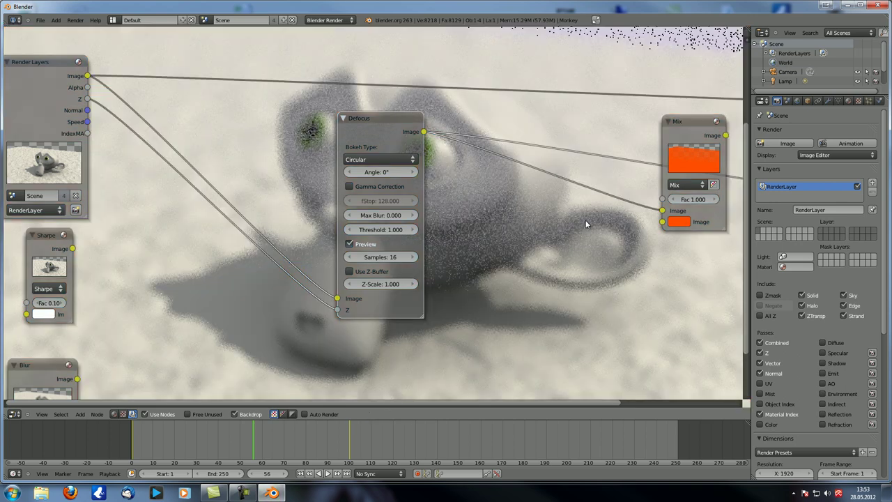
Delete the unused Mix node and move the Viewer node closer to the Defocus node
scroll(585, 219, "down", 3)
key("g")
left_click(679, 164)
scroll(671, 186, "down", 3)
left_click_drag(673, 202, 580, 249)
left_click_drag(591, 154, 562, 190)
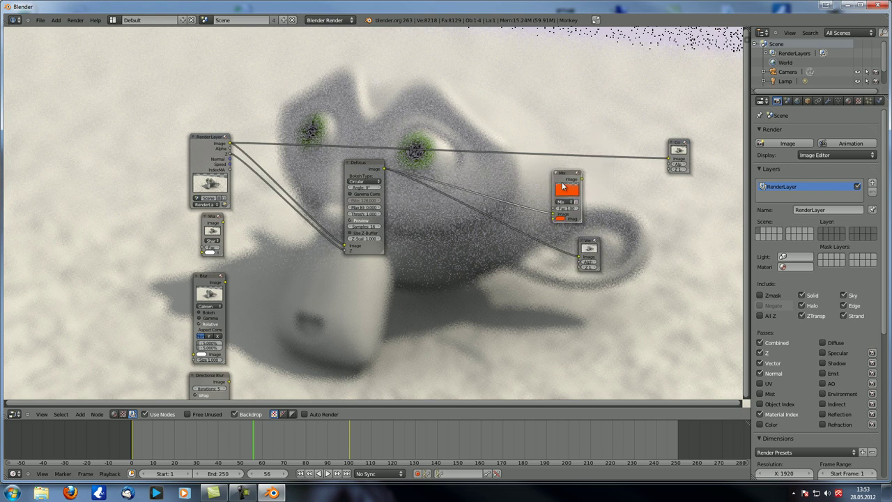
key("x")
scroll(693, 233, "up", 3)
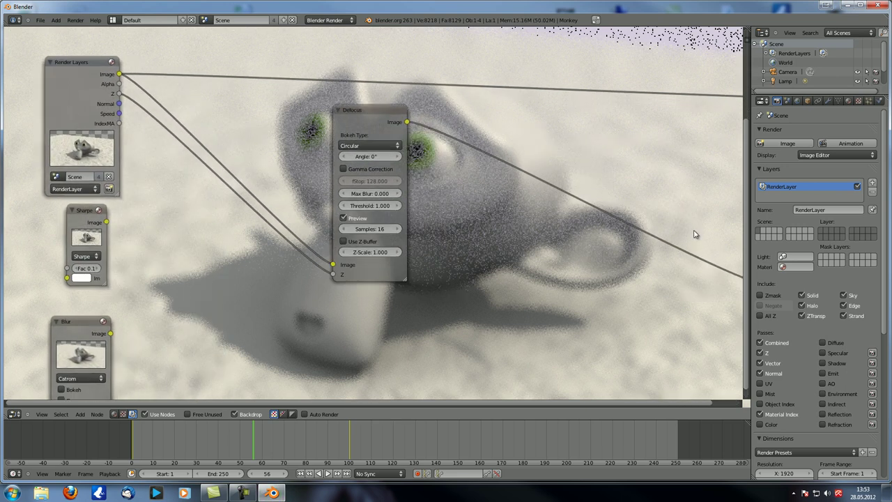
scroll(693, 234, "down", 3)
left_click_drag(695, 239, 562, 182)
scroll(485, 207, "up", 3)
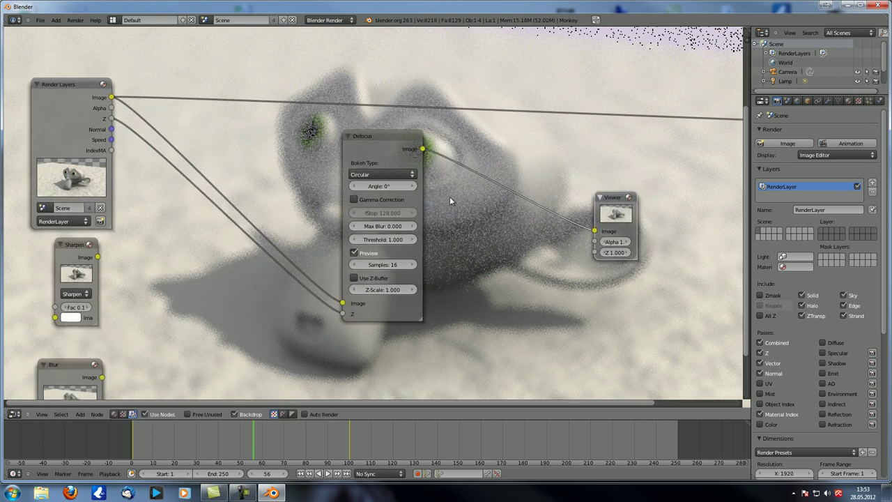
scroll(401, 227, "down", 1)
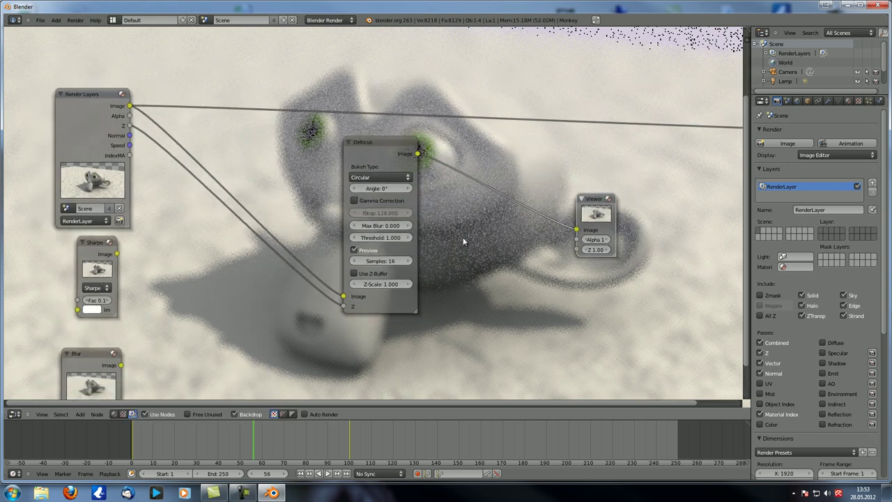
Switch the node area to the 3D view, select the camera and enable the Limits display in its data settings
left_click(14, 413)
left_click(28, 395)
scroll(269, 304, "down", 4)
middle_click_drag(269, 305, 662, 171)
scroll(401, 233, "down", 4)
right_click(392, 241)
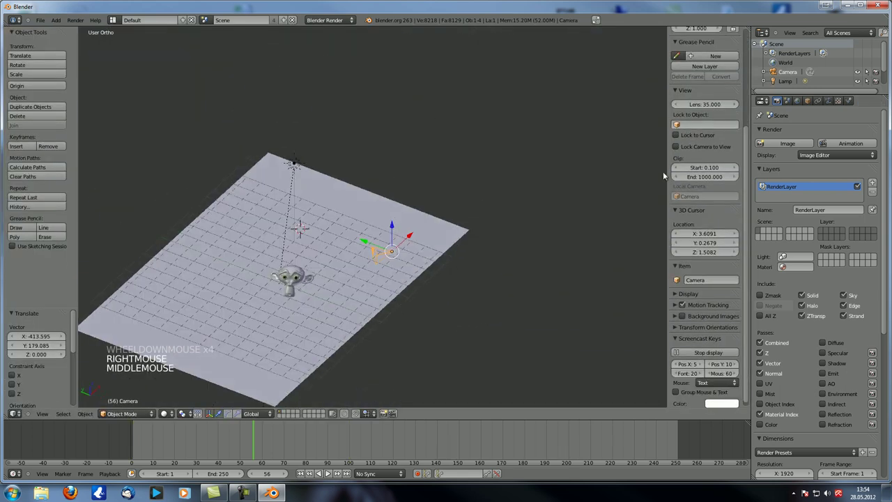
left_click(828, 101)
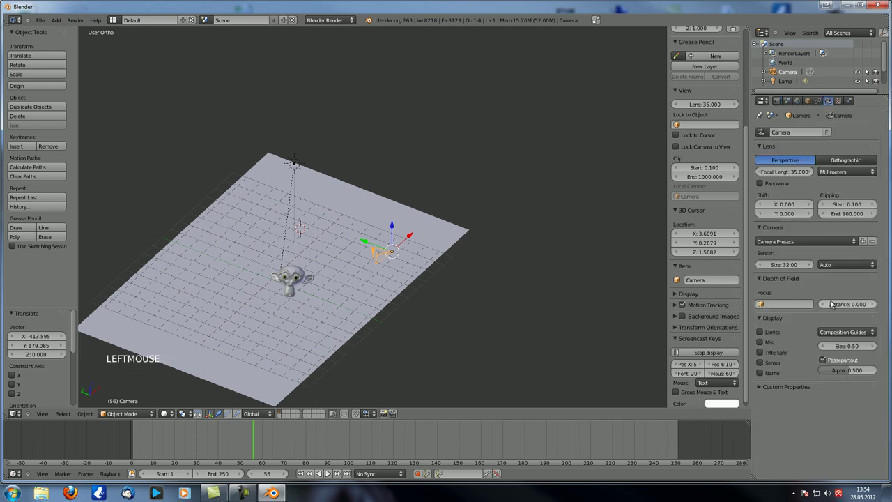
left_click(759, 332)
Examine the camera's limits line in relation to the monkey head and the ground plane
scroll(297, 304, "up", 4)
middle_click_drag(296, 304, 351, 258)
scroll(351, 258, "down", 1, "shift")
scroll(350, 256, "down", 15)
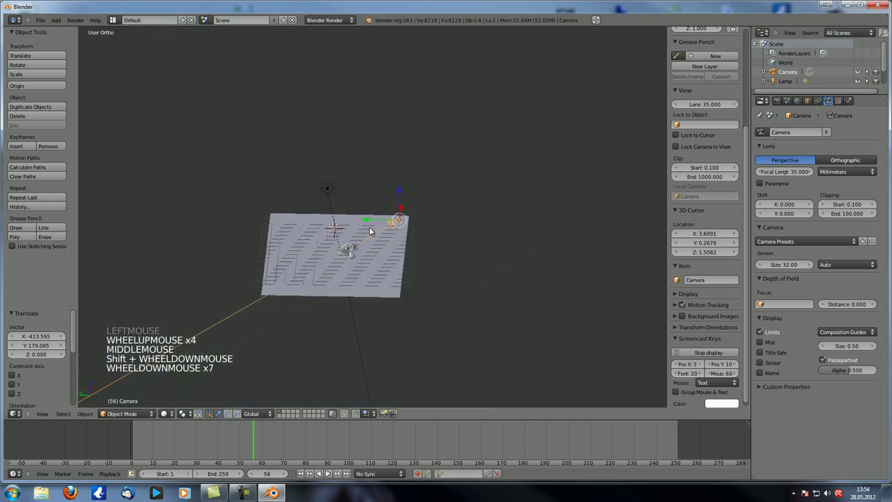
scroll(187, 341, "up", 1)
scroll(307, 288, "up", 13)
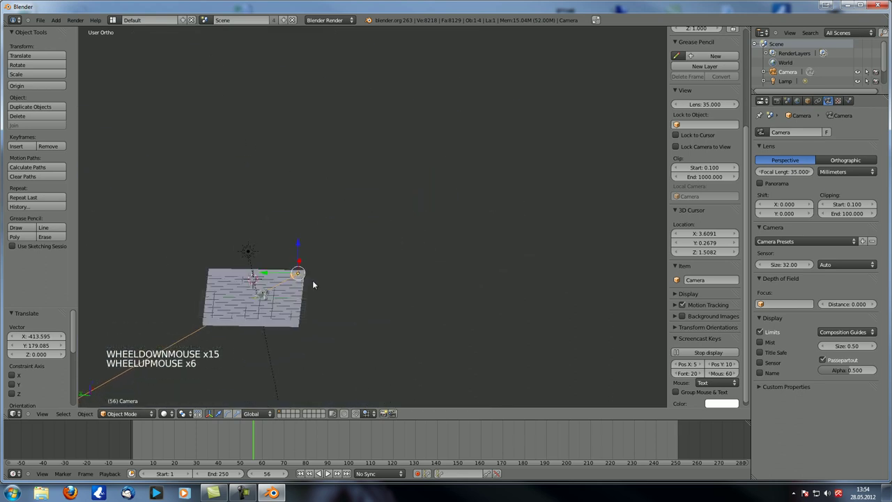
middle_click_drag(267, 280, 456, 192)
scroll(211, 297, "down", 1)
scroll(257, 286, "up", 3, "shift")
scroll(418, 202, "up", 3)
scroll(457, 191, "down", 1)
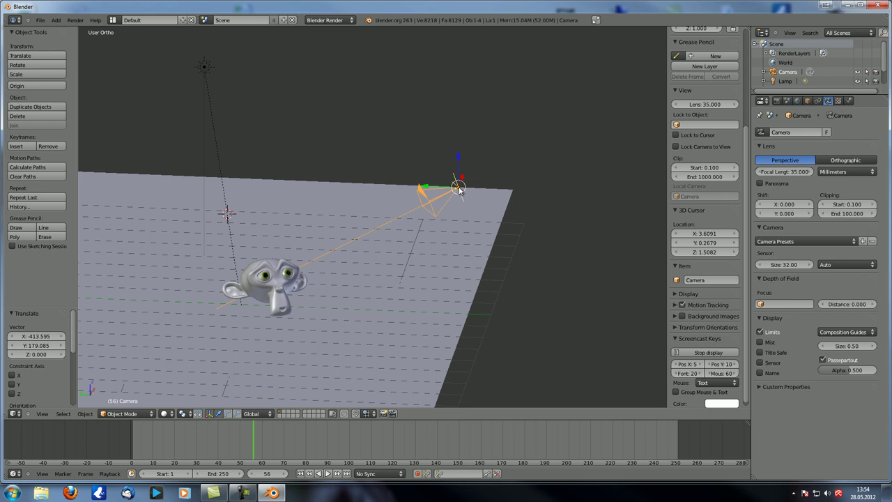
Set the camera's Depth of Field distance to 5.780 so that the focus point lies at the monkey head
left_click_drag(846, 305, 857, 305)
middle_click_drag(621, 316, 421, 284)
left_click(873, 304)
left_click(873, 304)
left_click(873, 303)
scroll(422, 284, "down", 3)
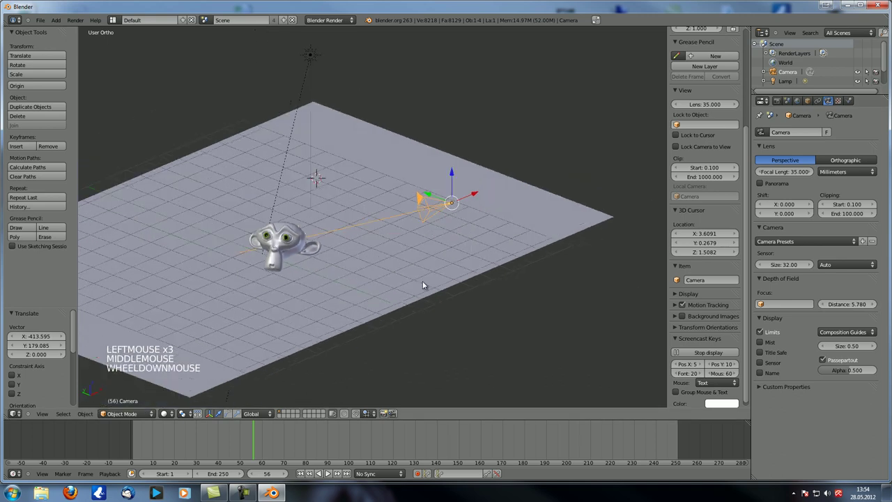
Render the current frame and return the area to the 3D view
key("F12")
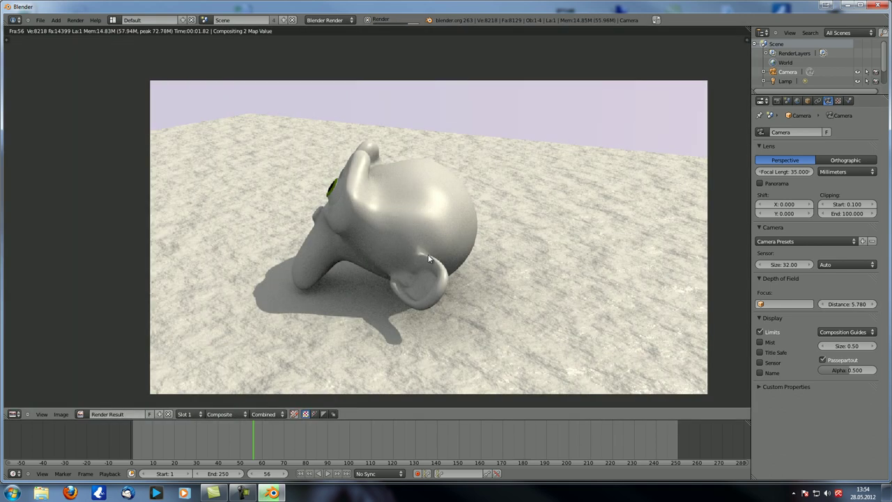
left_click(16, 415)
left_click(24, 403)
Look through the camera and set the current frame to 50
middle_click_drag(248, 332, 240, 333)
key("KP_0")
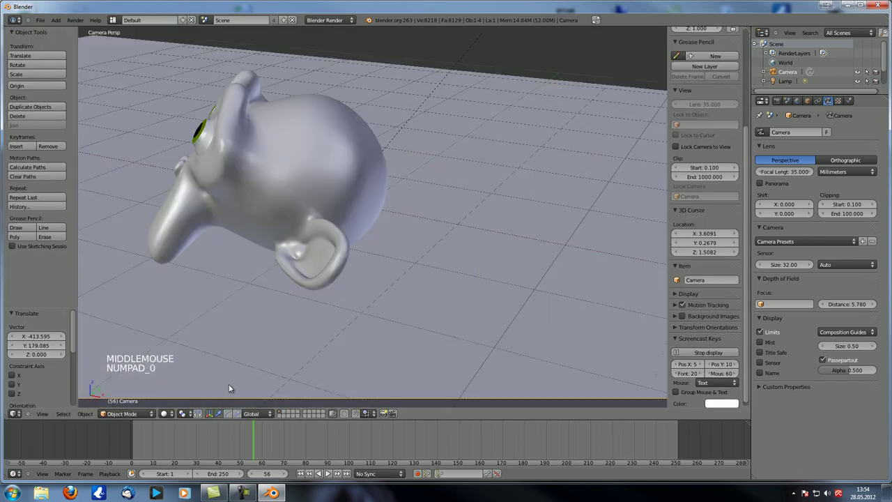
left_click(251, 474)
left_click(251, 474)
left_click(251, 474)
left_click(252, 473)
left_click(252, 474)
left_click(251, 474)
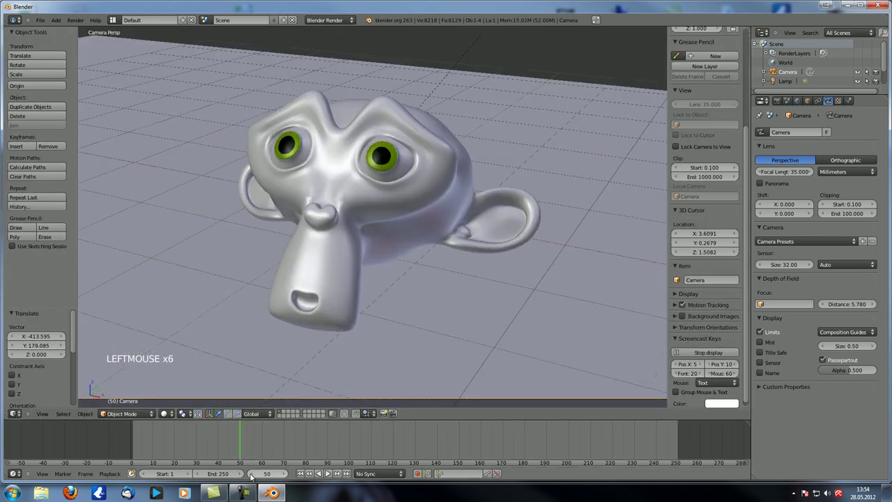
Render frame 50 and switch the area back to the node editor
key("F12")
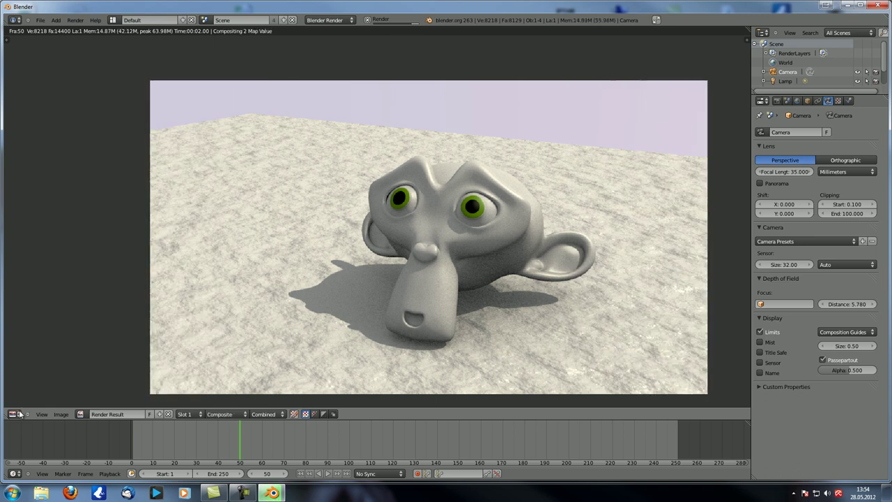
left_click(12, 414)
left_click(29, 317)
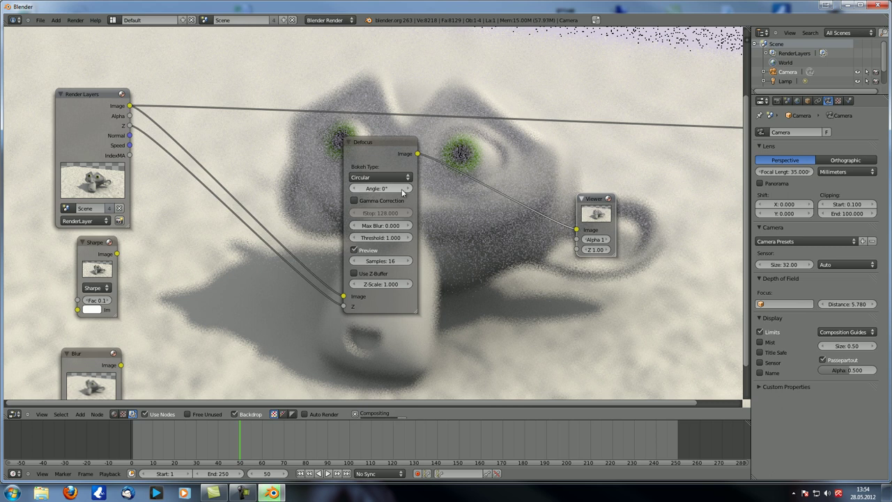
Enable Use Z-Buffer on the Defocus node and shrink the backdrop until the whole rendered image fits
left_click(353, 276)
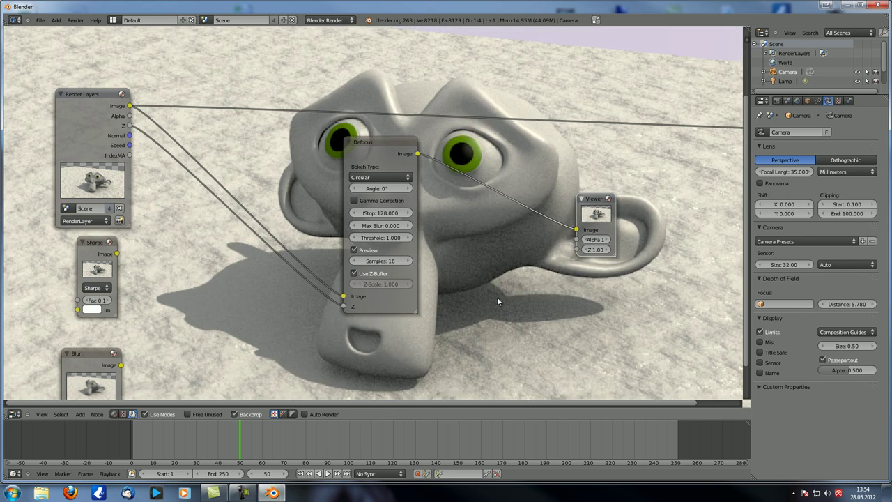
scroll(302, 308, "down", 3)
scroll(303, 305, "up", 2)
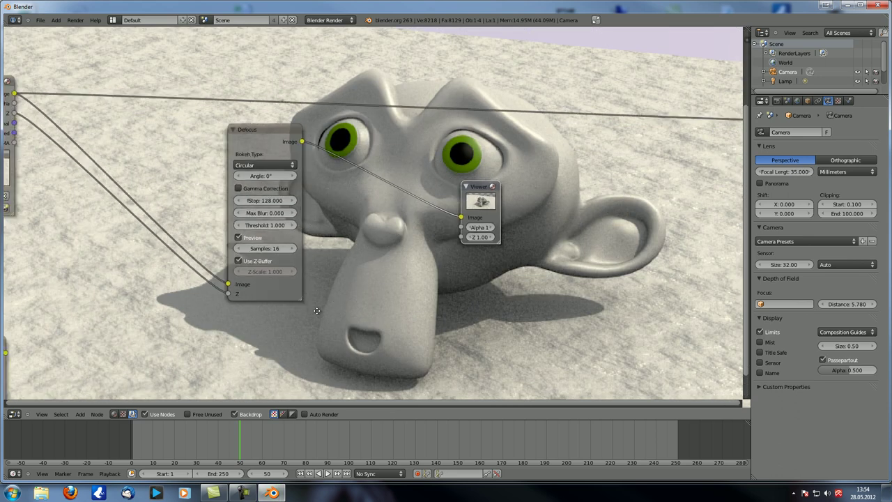
scroll(340, 326, "down", 1)
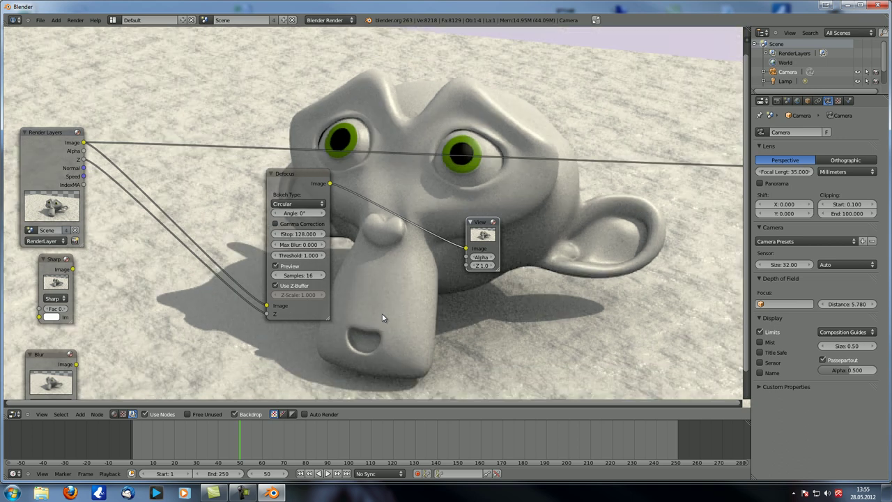
key("v")
scroll(356, 278, "up", 2)
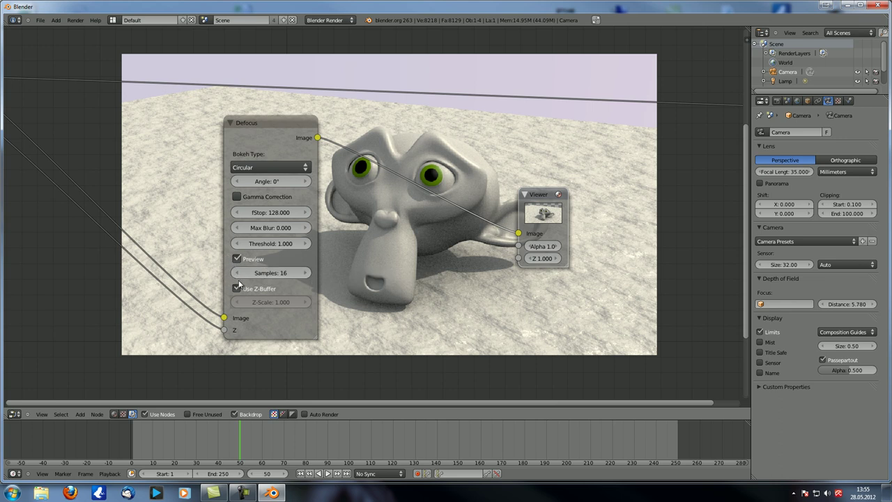
Turn off the Preview option on the Defocus node
left_click(237, 258)
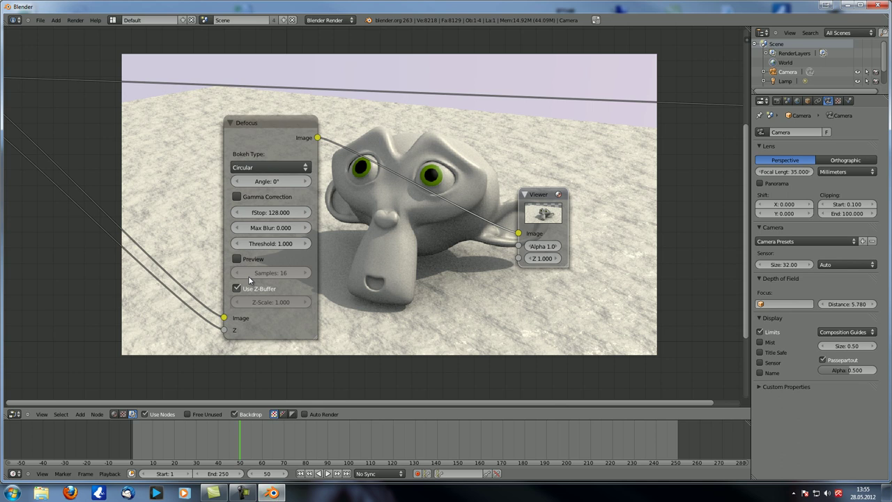
scroll(248, 276, "up", 1)
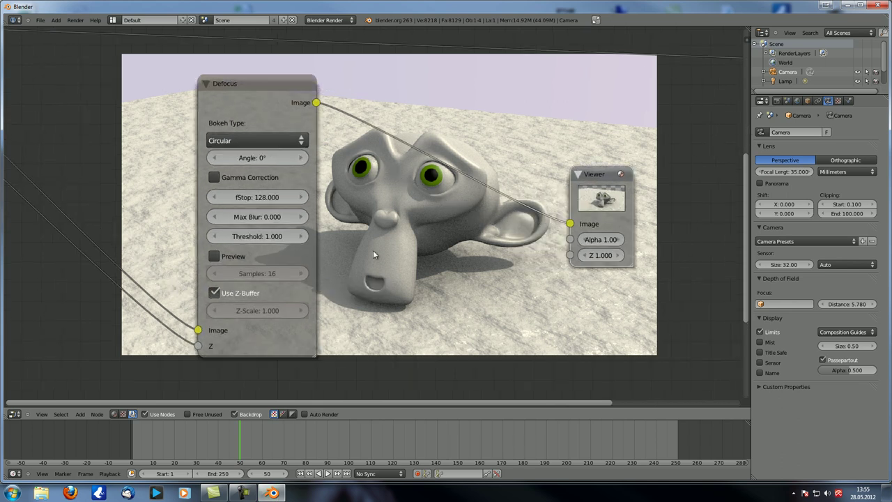
scroll(421, 257, "down", 2)
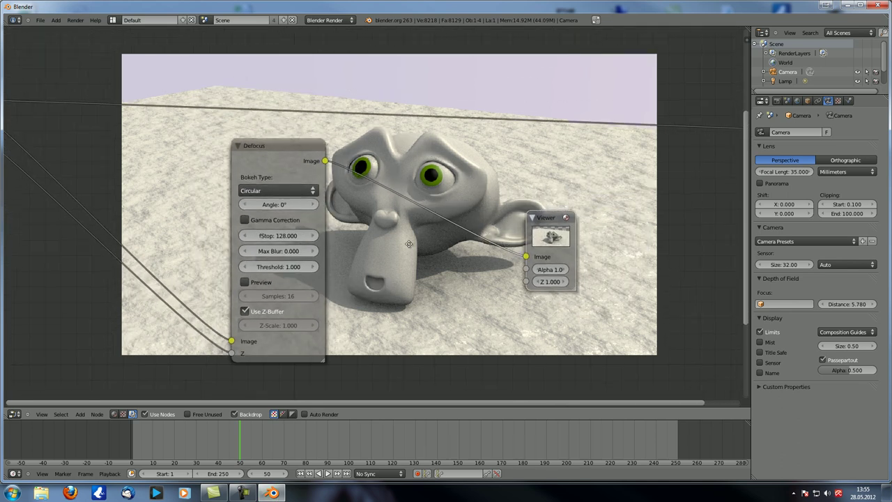
scroll(367, 285, "up", 1)
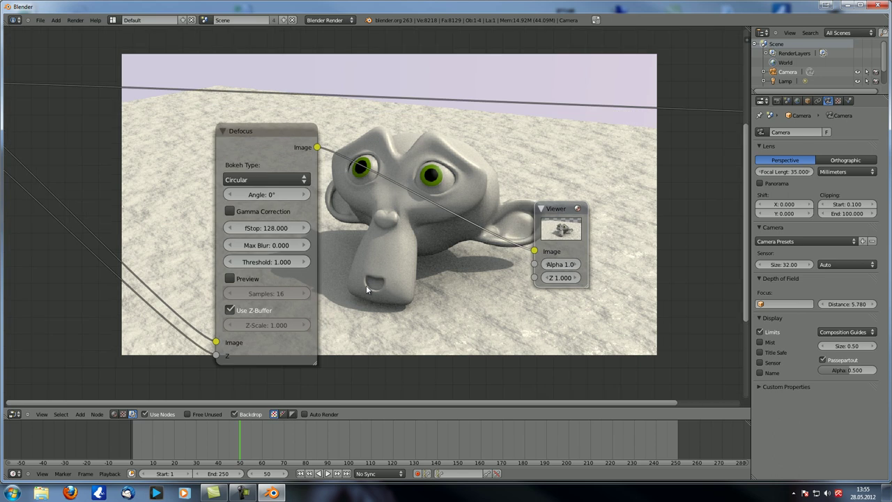
Try fStop values of 50 and 20 on the Defocus node
left_click(273, 227)
type("50")
key("Return")
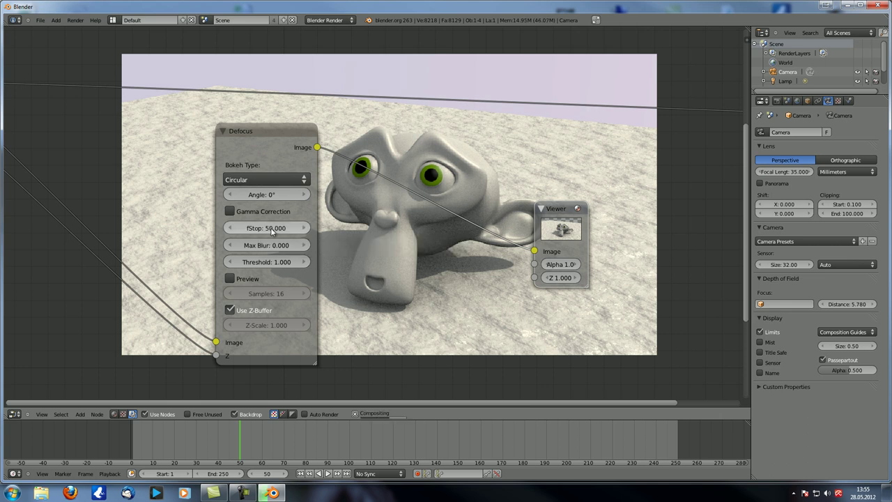
left_click(274, 228)
type("20")
key("Return")
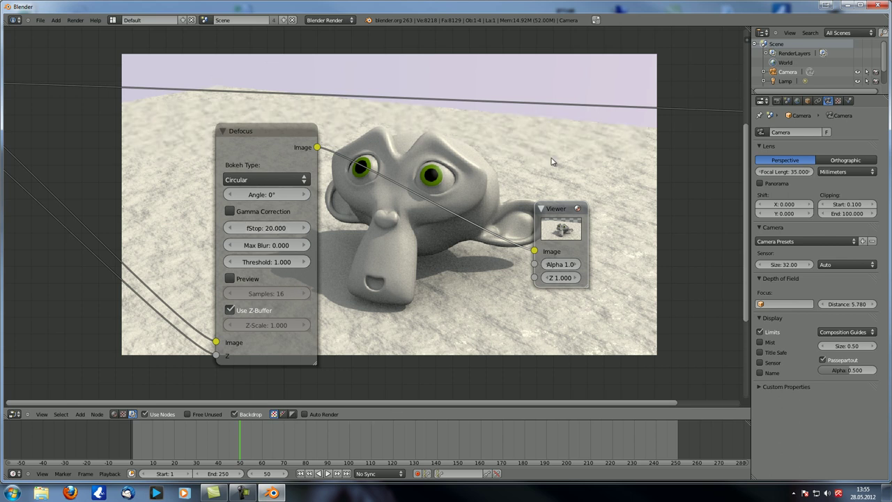
Set the Defocus node's fStop to 10
middle_click_drag(337, 195, 308, 188)
left_click(235, 236)
left_click(239, 226)
left_click(238, 226)
type("10")
key("Return")
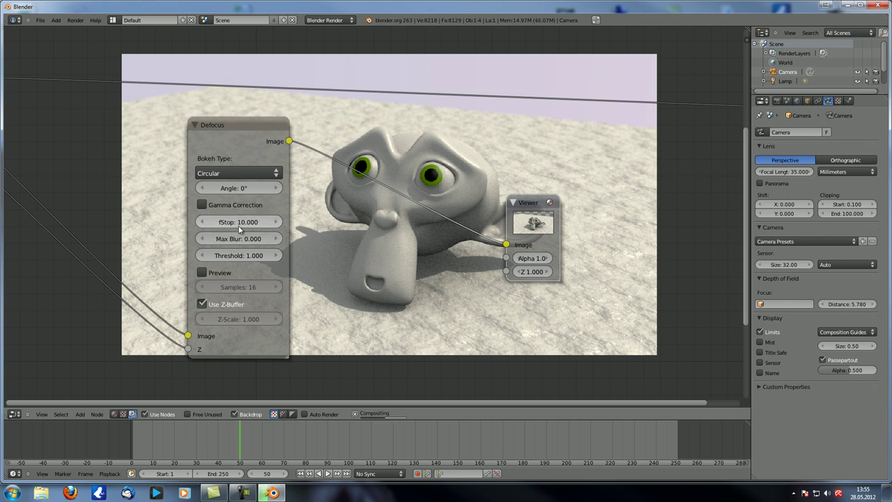
Enlarge and shrink the backdrop to inspect the depth-of-field blur, and view the Defocus node's Bokeh Type options
middle_click_drag(472, 249, 480, 273)
key("alt+v")
key("v")
key("v")
key("alt+v")
key("alt+v")
key("v")
key("alt+v")
key("alt+v")
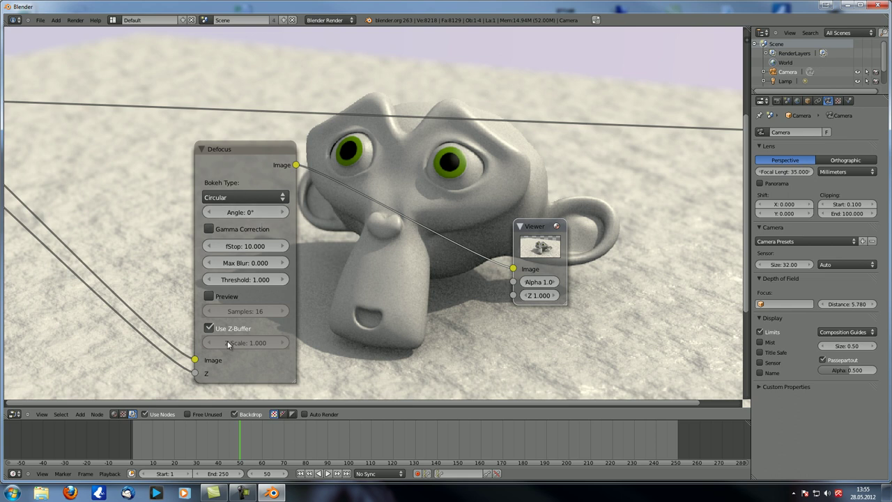
left_click(240, 196)
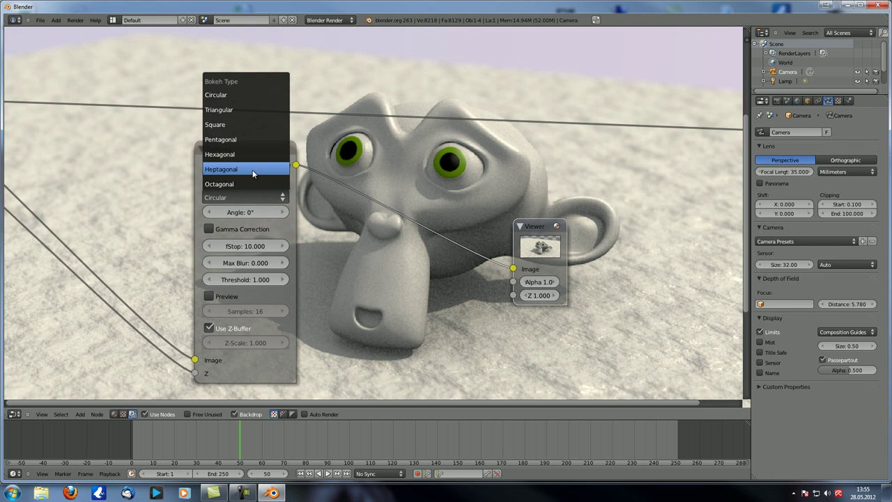
Switch the node editor area to the 3D viewport, leave the camera view and add a mesh circle at the 3D cursor
left_click(16, 413)
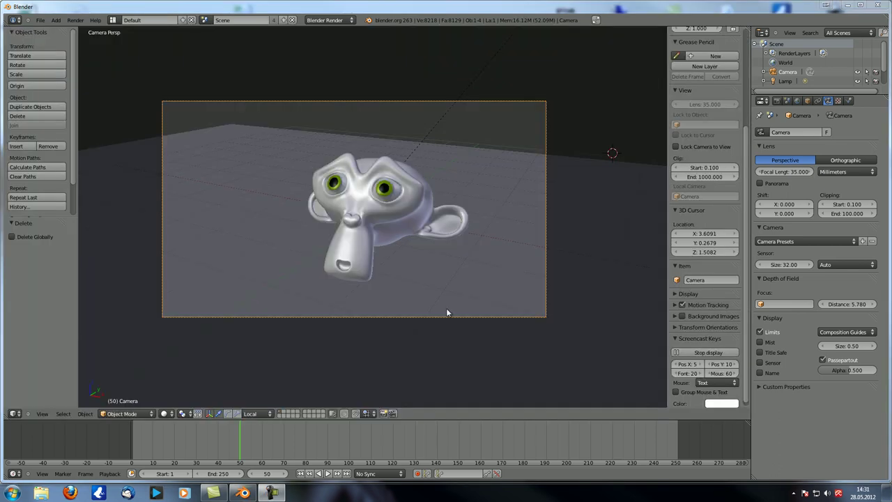
middle_click_drag(308, 241, 315, 252)
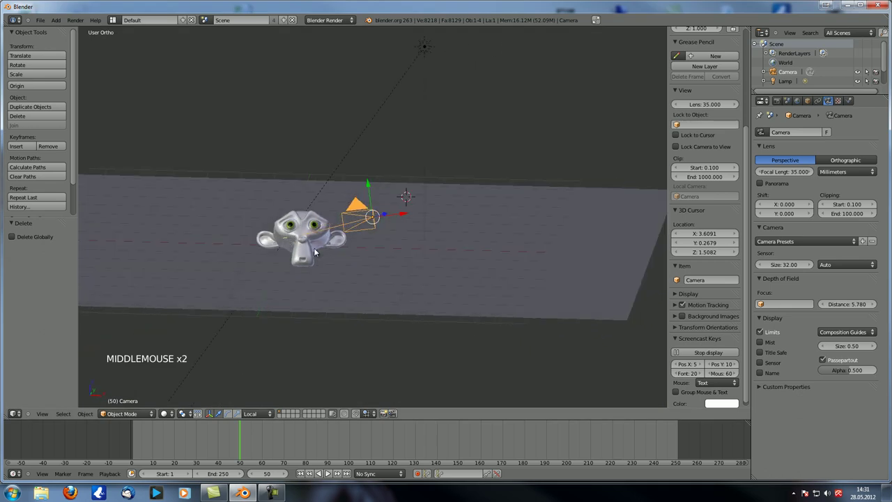
key("shift+a")
mouse_move(314, 253)
left_click(340, 267)
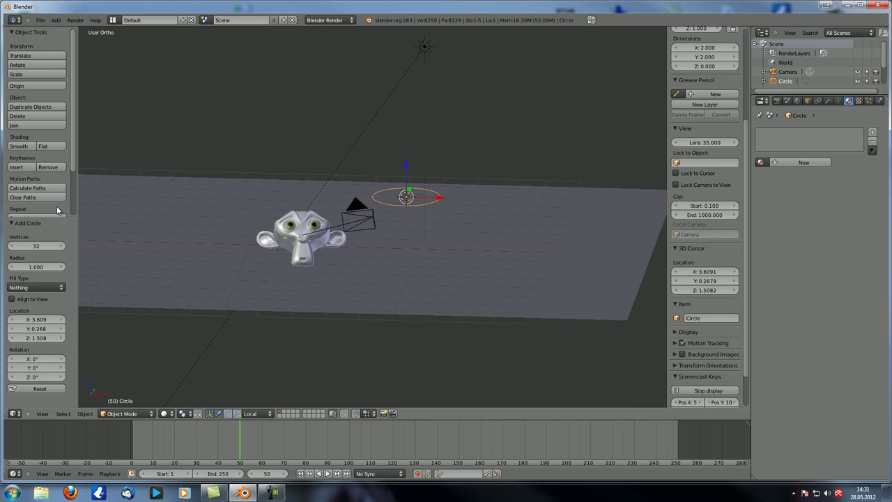
Fill the new circle with Triangle Fan and align it to the camera view
scroll(38, 279, "down", 2)
left_click(49, 287)
left_click(43, 298)
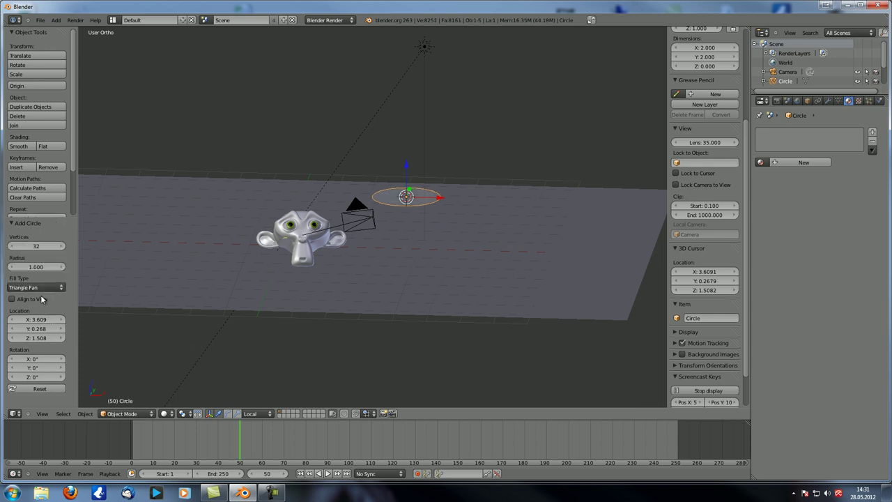
left_click(42, 298)
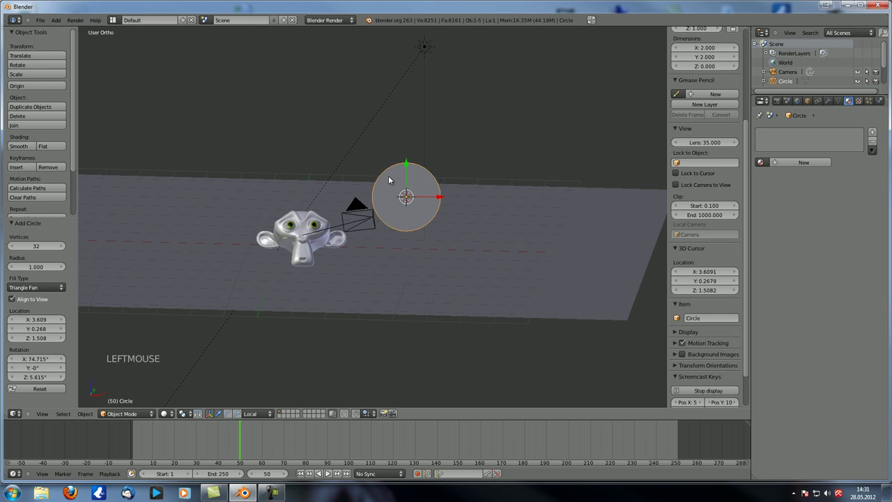
key("KP_0")
left_click(19, 300)
left_click(19, 300)
Move the circle to the left of the monkey's head in the camera frame and scale it down to about 0.08 units across
key("g")
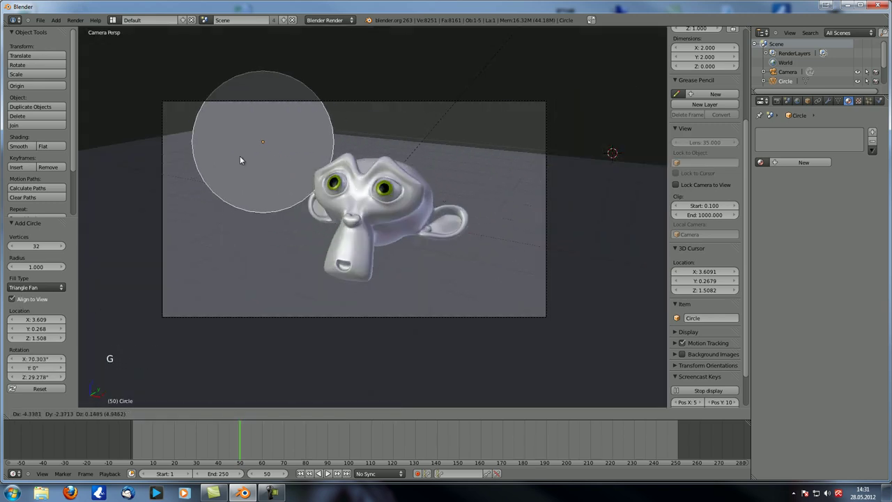
left_click(228, 160)
key("s")
key("s")
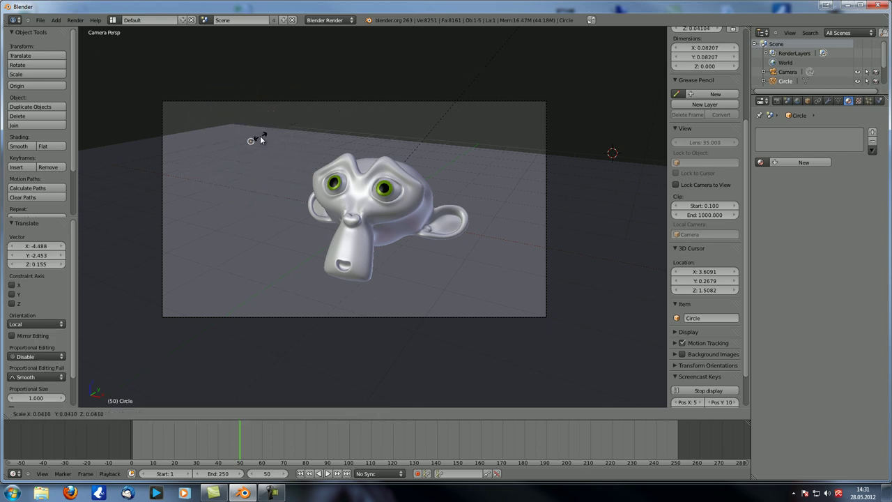
left_click(261, 137)
Position the small circle in the background behind the monkey's head, moving it along its local Z axis and checking through the camera
middle_click_drag(264, 142, 367, 172)
scroll(327, 161, "down", 3)
left_click_drag(367, 172, 179, 178)
key("KP_0")
left_click_drag(309, 117, 303, 103)
middle_click_drag(303, 103, 357, 175)
left_click_drag(372, 164, 348, 174)
key("KP_0")
scroll(349, 140, "up", 3)
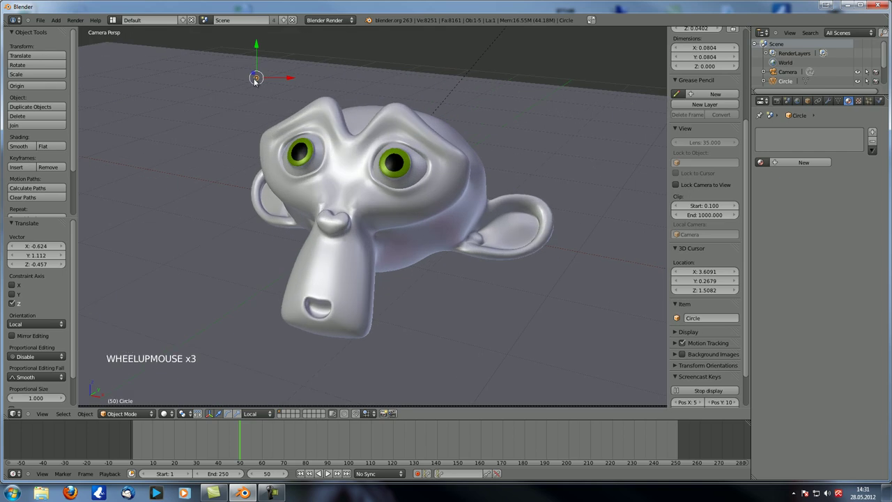
Give the circle a new shadeless material with a pure white diffuse colour
left_click(819, 164)
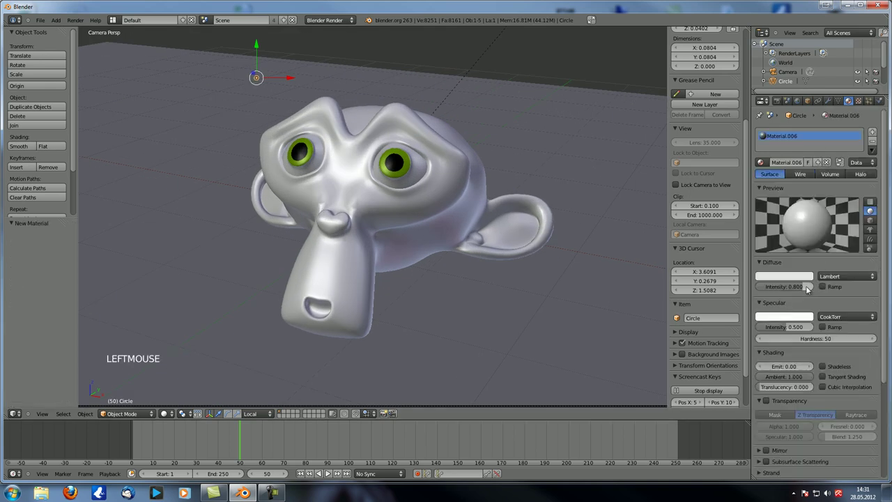
left_click(822, 365)
left_click(801, 277)
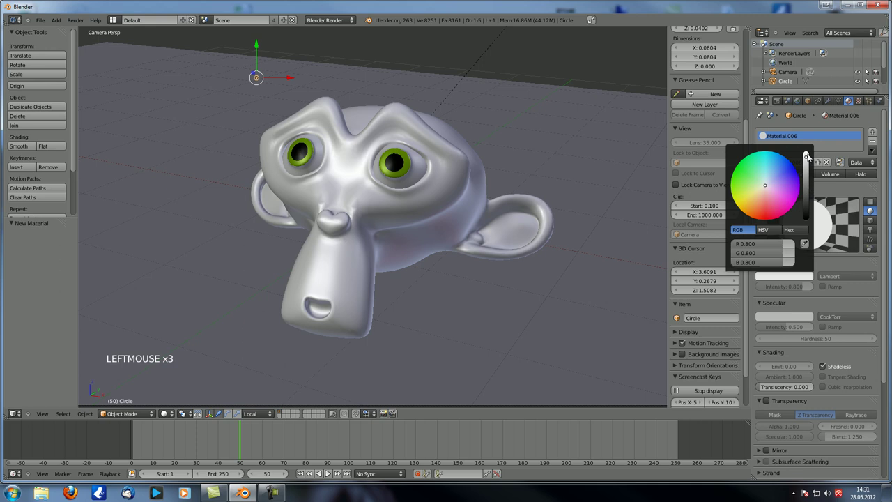
left_click_drag(805, 157, 807, 146)
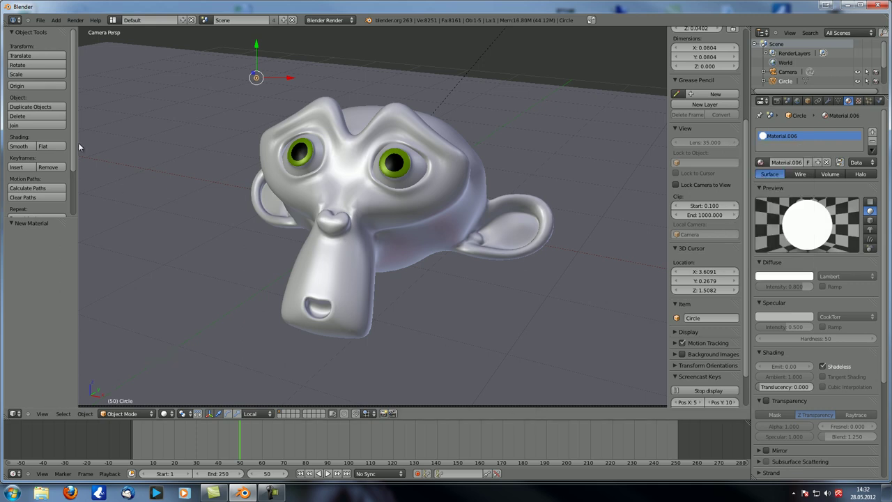
Darken the diffuse colour of the ground plane's material
right_click(122, 118)
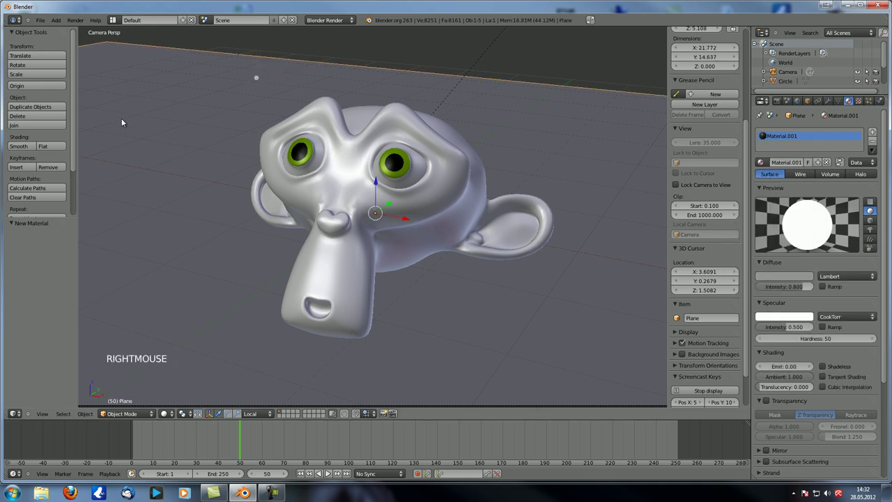
left_click(801, 278)
left_click_drag(806, 182, 806, 187)
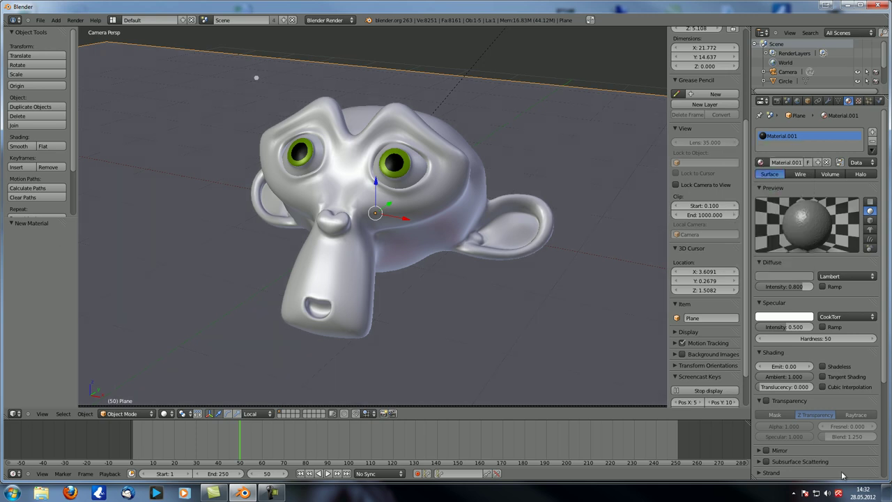
Render the current frame from the camera and switch the render area back to the Node Editor
scroll(268, 199, "down", 4)
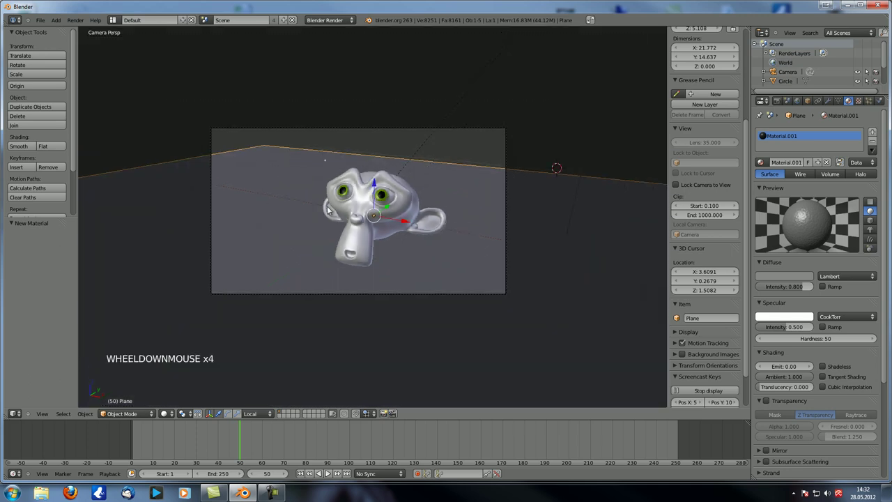
middle_click_drag(342, 211, 343, 216, "shift")
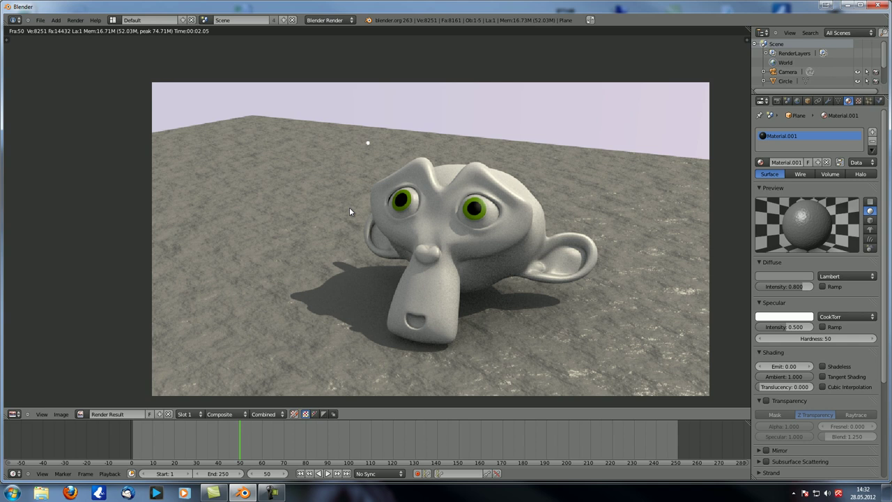
left_click(13, 413)
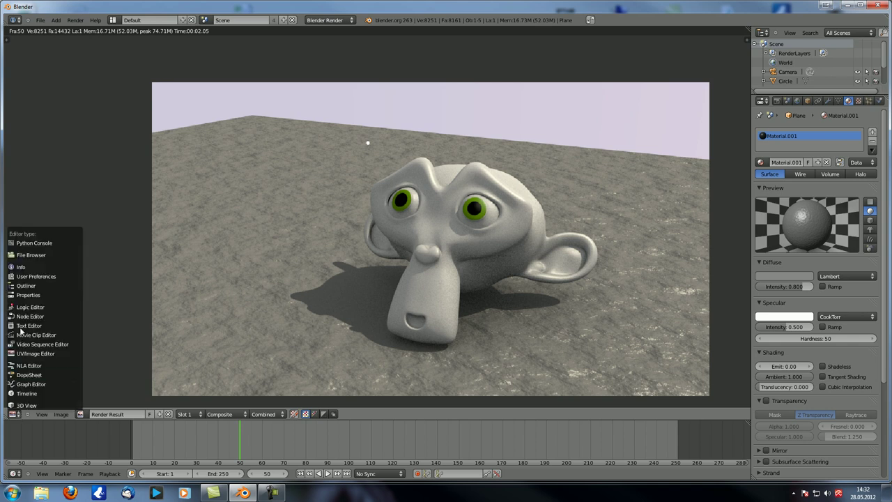
left_click(33, 317)
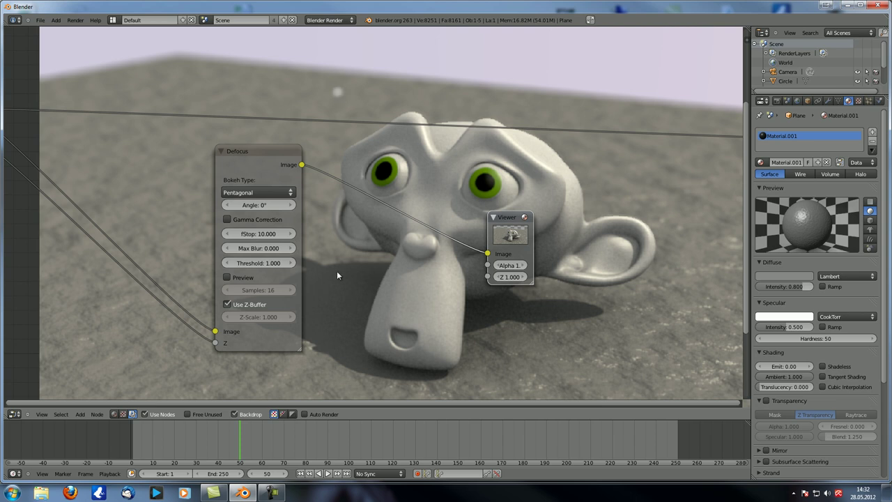
Try the Circular Bokeh Type with an fStop of 5 on the Defocus node
left_click(263, 191)
left_click(251, 105)
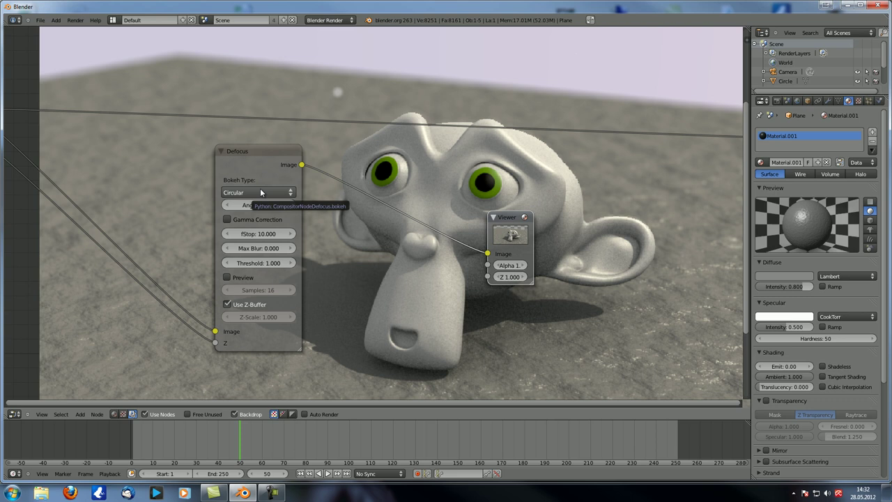
left_click(258, 233)
type("1")
key("Return")
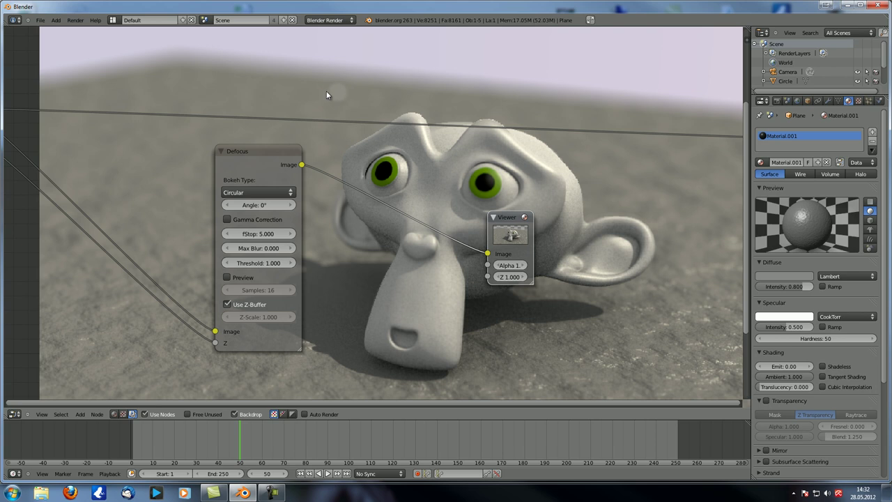
Try the Pentagonal, Hexagonal, Heptagonal, Triangular and Octagonal Bokeh Types on the Defocus node
left_click(257, 192)
left_click(261, 141)
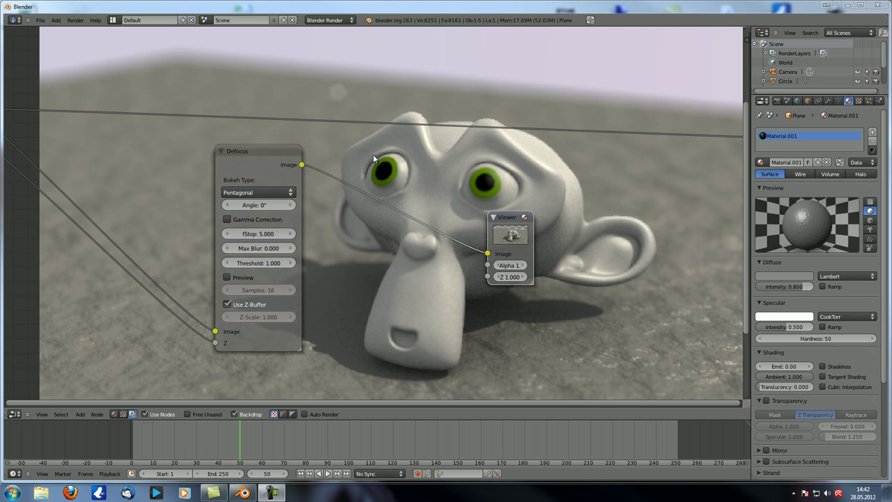
left_click(280, 192)
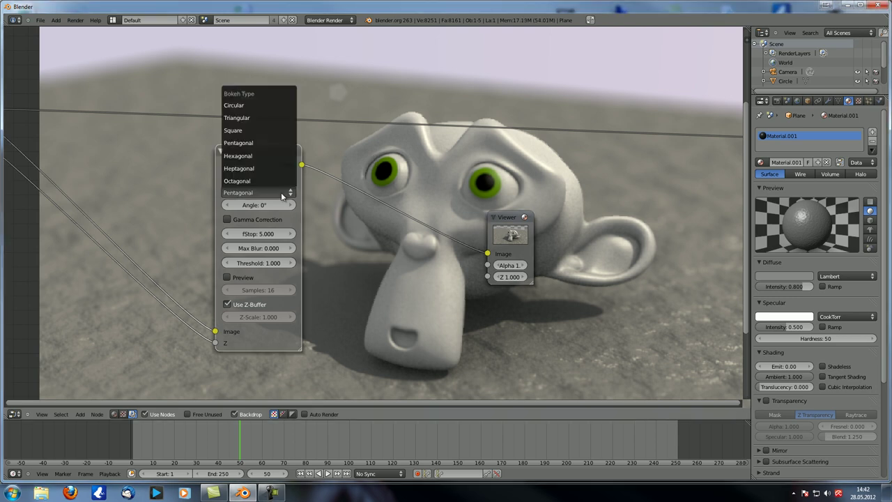
left_click(275, 155)
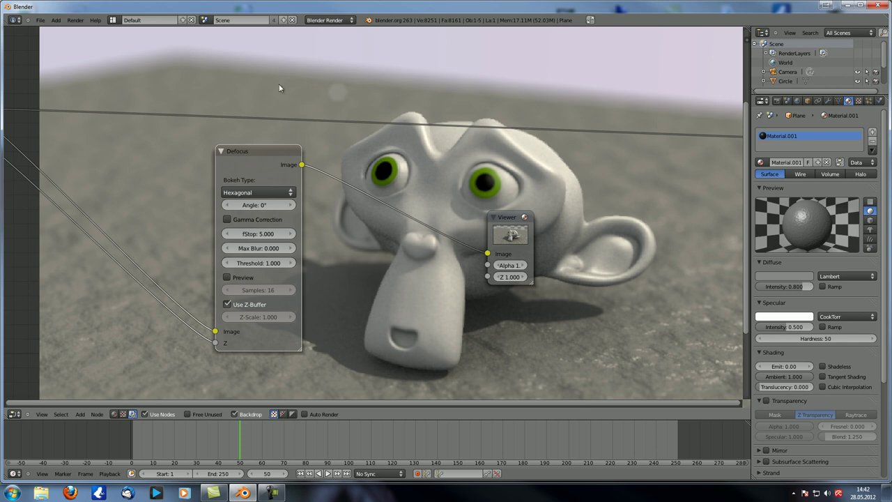
left_click(261, 193)
left_click(253, 165)
left_click(256, 193)
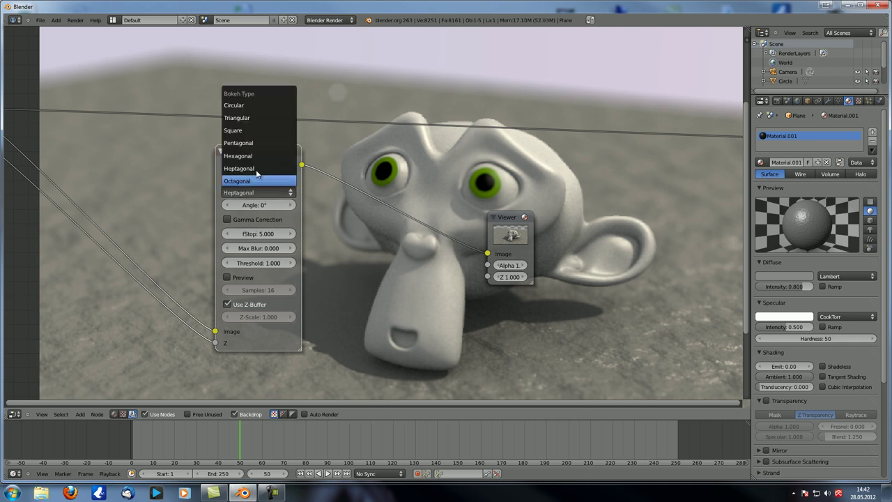
left_click(257, 116)
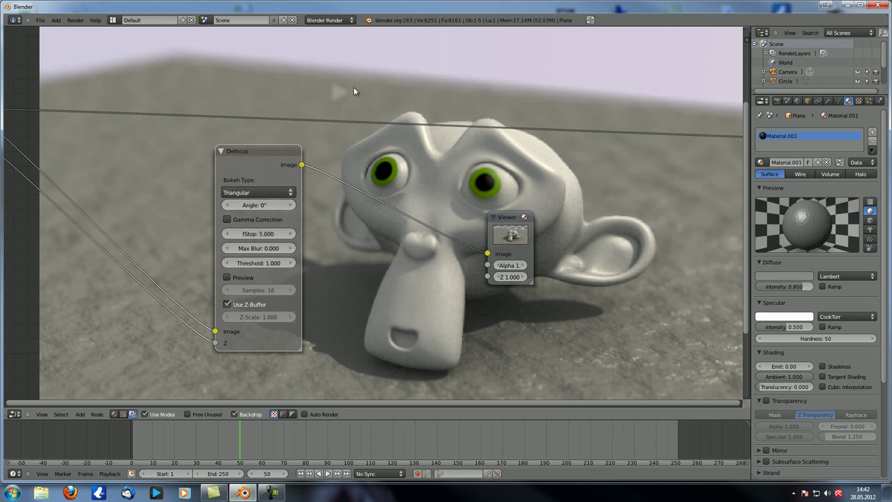
left_click(276, 192)
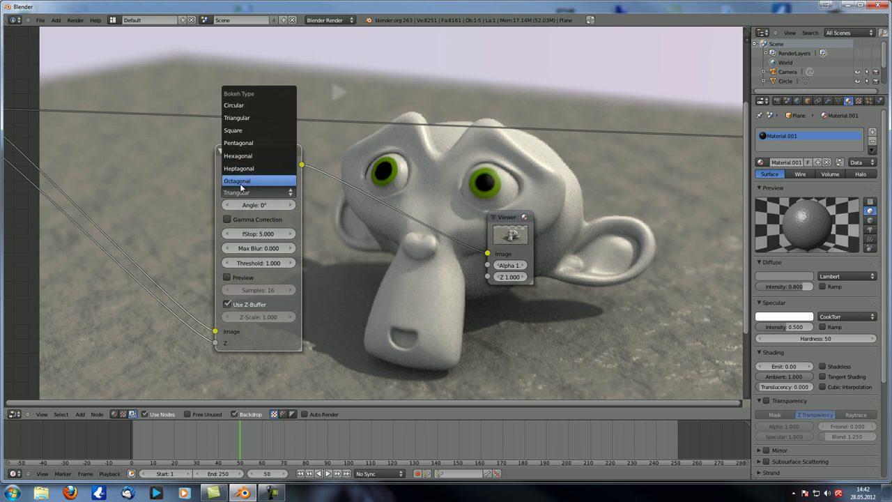
left_click(239, 182)
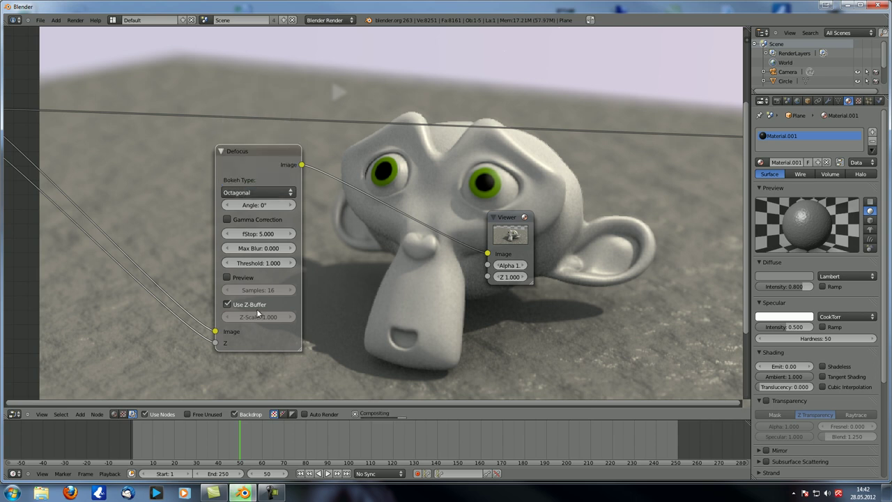
Set the Defocus node's Bokeh Type to Hexagonal and its fStop to 3
left_click(272, 192)
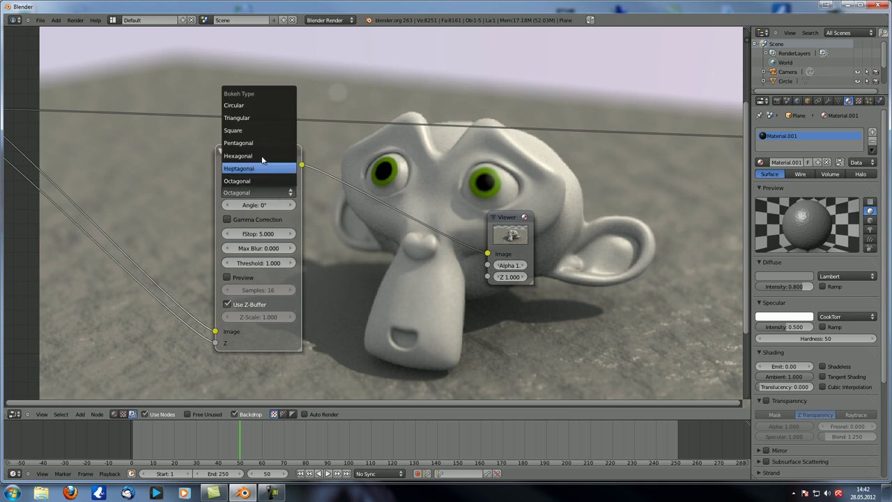
left_click(259, 156)
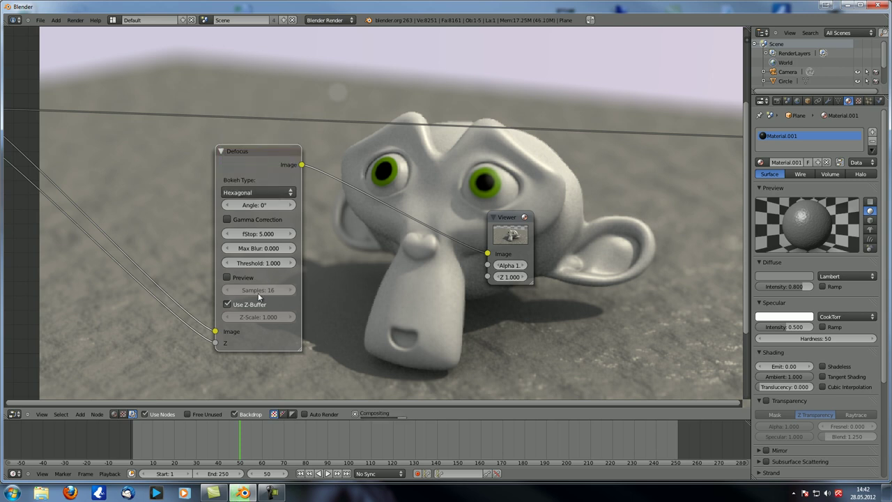
left_click(254, 233)
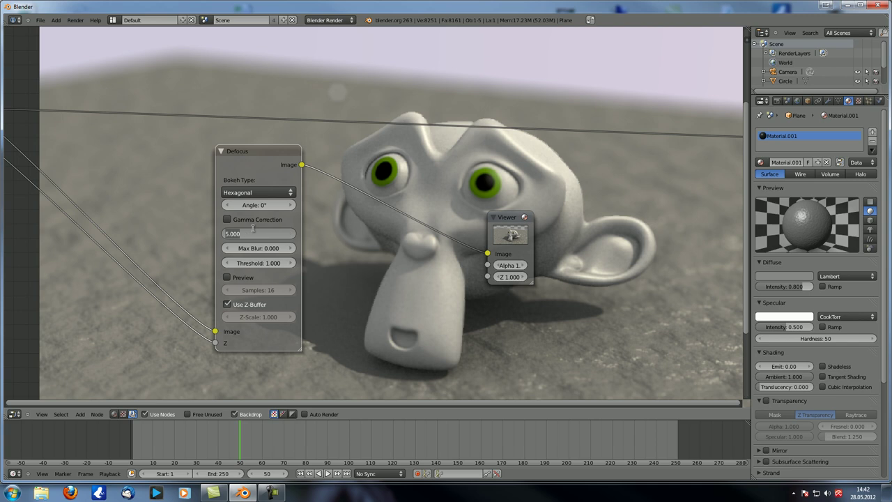
type("3")
key("Return")
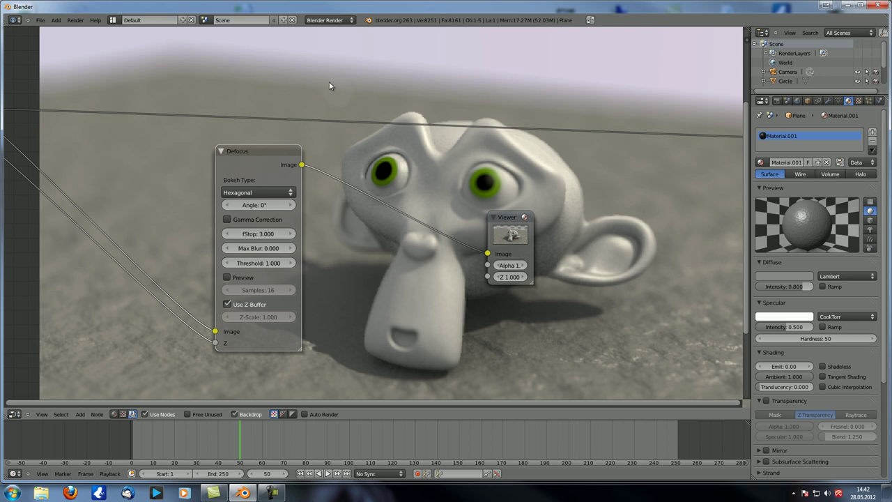
Try the Circular Bokeh Type at fStop 3 for comparison and return the Defocus node to Hexagonal
left_click(273, 190)
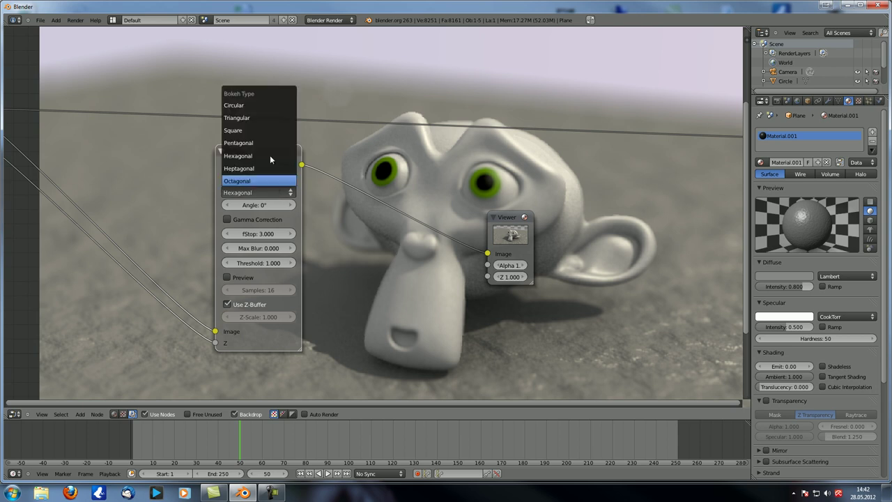
left_click(277, 105)
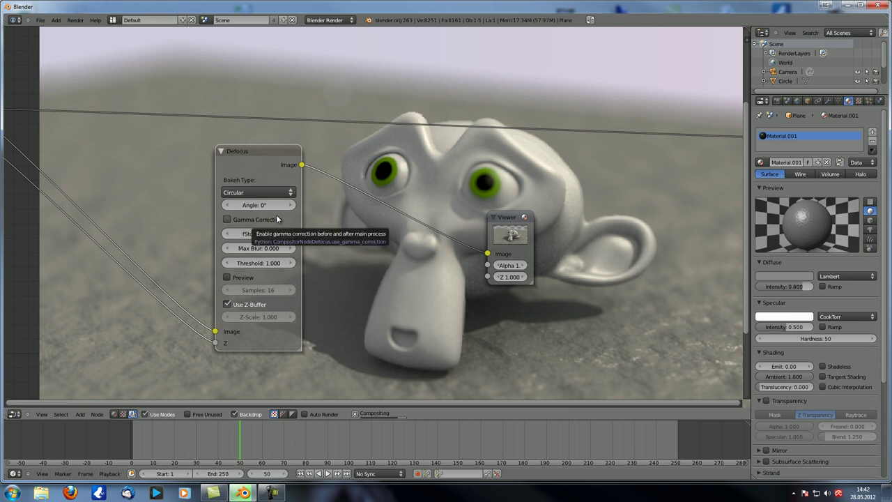
left_click(265, 192)
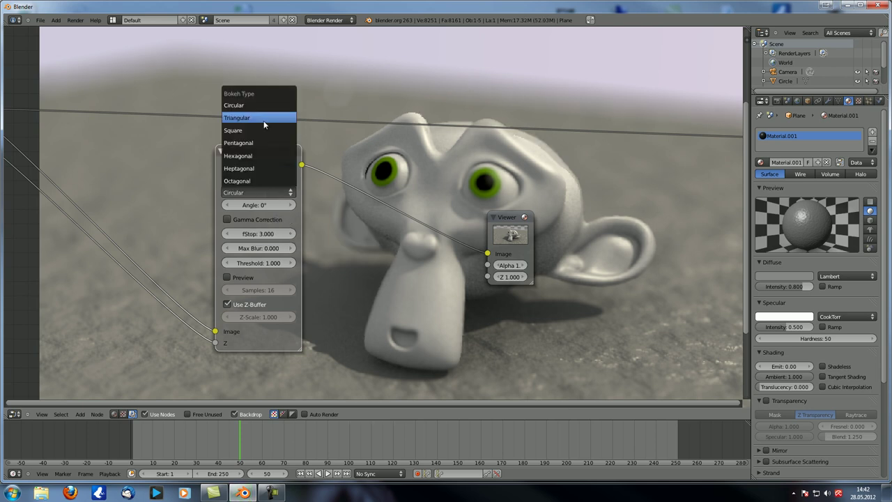
left_click(252, 155)
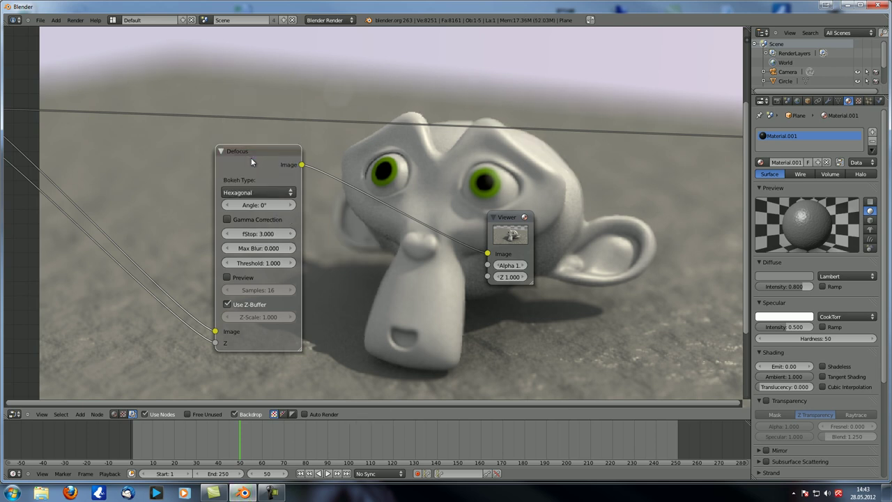
scroll(422, 147, "up", 2)
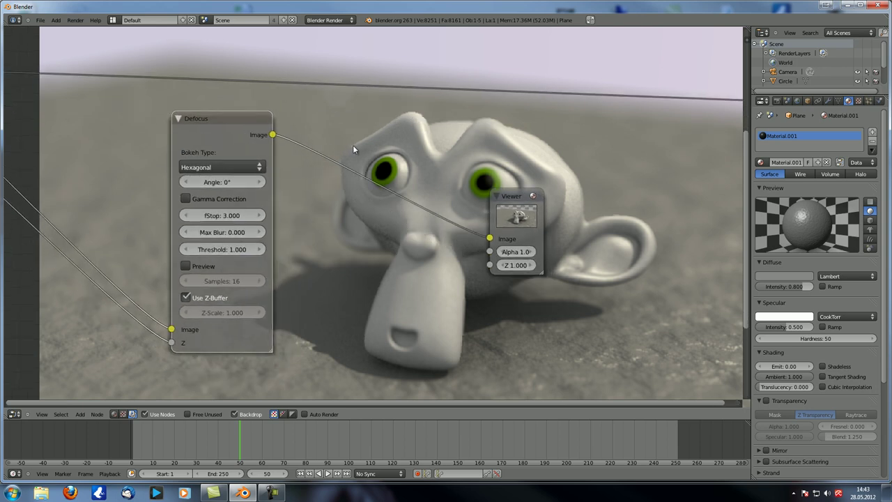
Try the Square and Circular Bokeh Types on the Defocus node and return it to Hexagonal
left_click(210, 164)
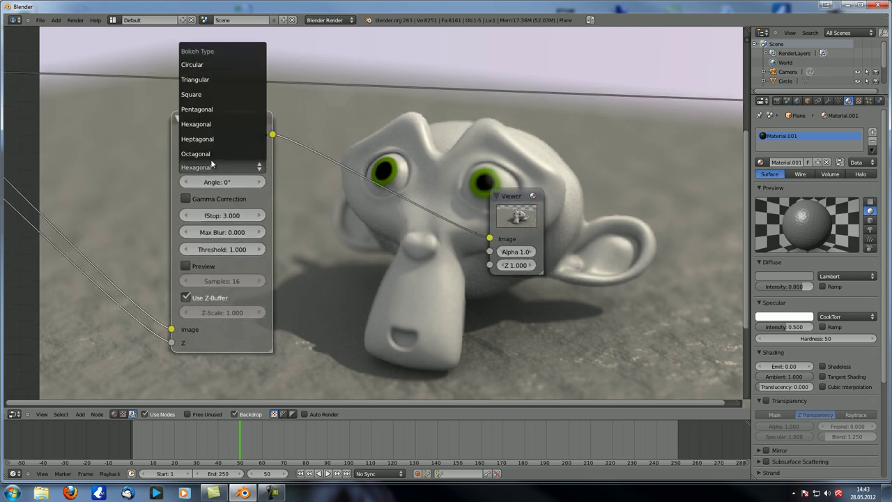
left_click(214, 95)
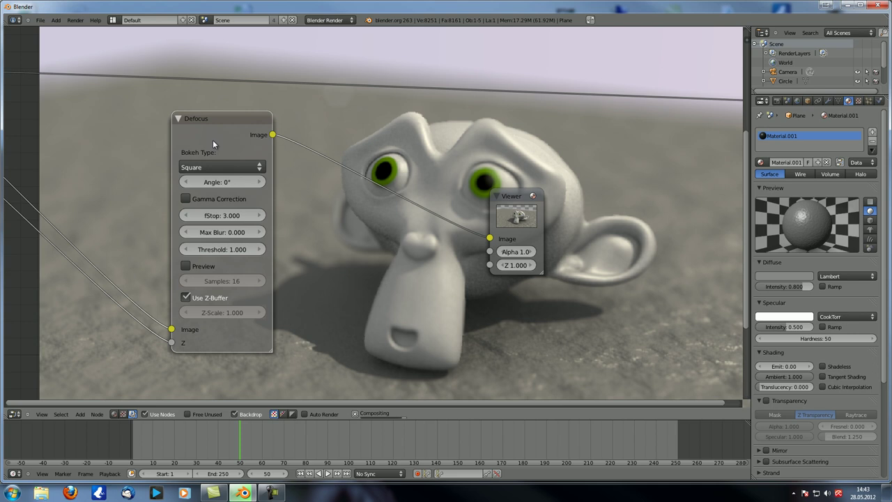
left_click(225, 167)
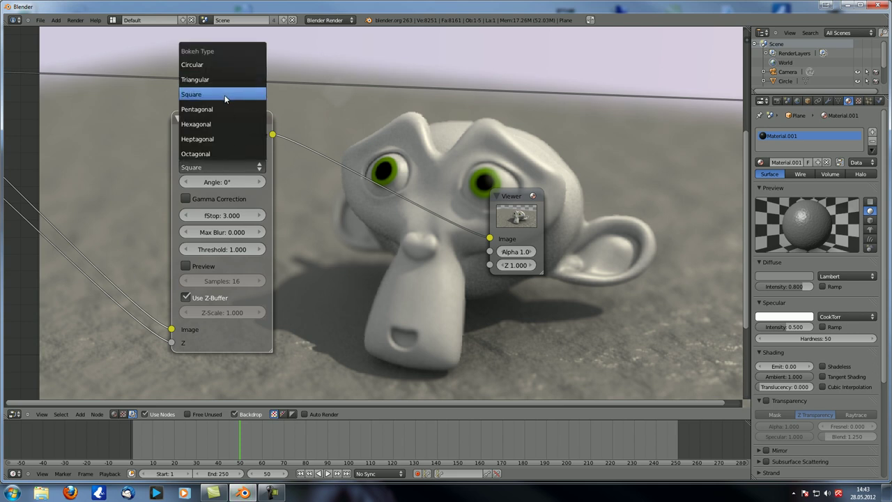
left_click(218, 68)
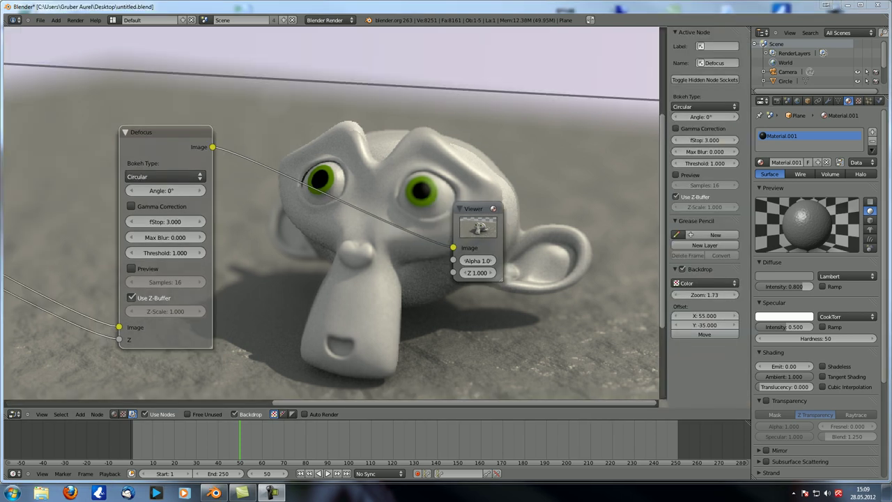
left_click(164, 176)
left_click(151, 139)
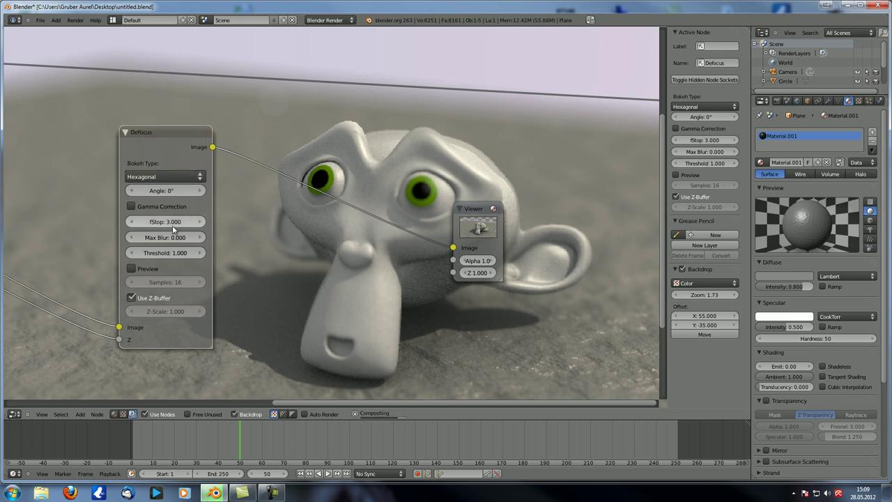
Try rotating the hexagonal bokeh by setting the Defocus node's Angle to 20° and 78.5°
middle_click_drag(282, 162, 308, 195, "alt")
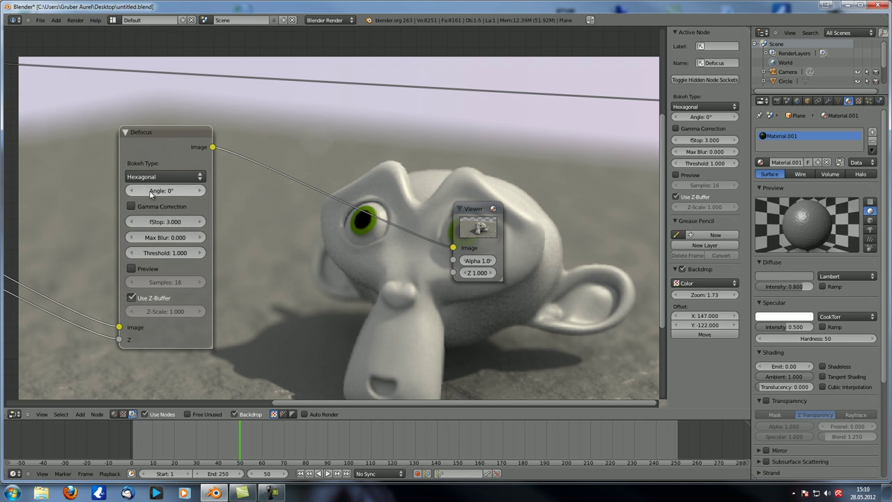
left_click(168, 196)
type("20")
key("Return")
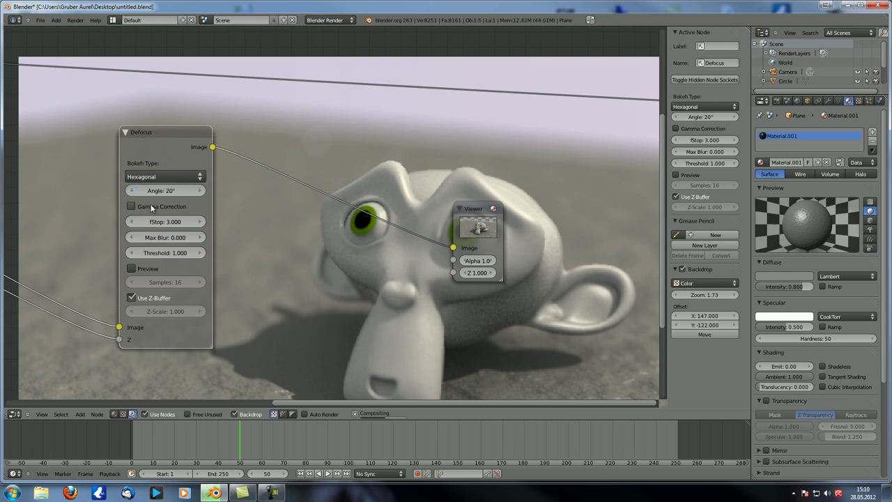
mouse_move(156, 190)
left_mouse_down()
mouse_move(230, 193)
mouse_move(168, 195)
left_mouse_up()
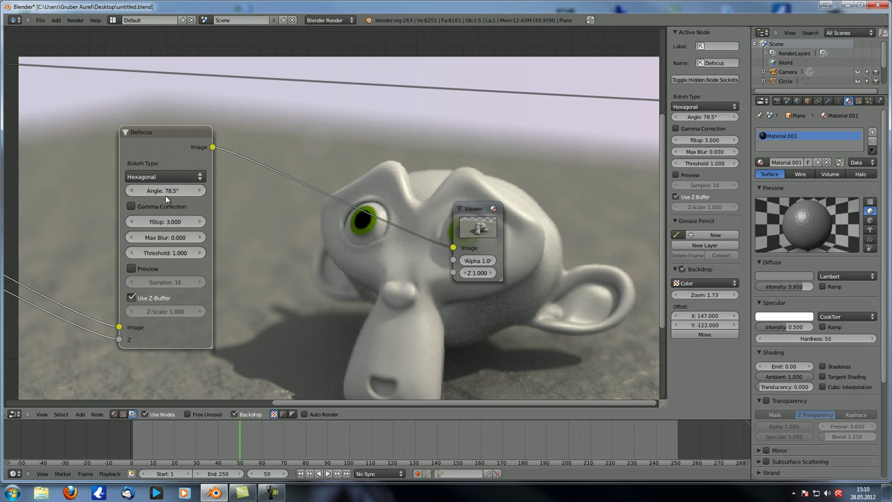
Switch the Defocus node to Triangular bokeh and try different Angle values, including 0°, 39.24° and 29.16°
left_click(165, 177)
left_click(159, 98)
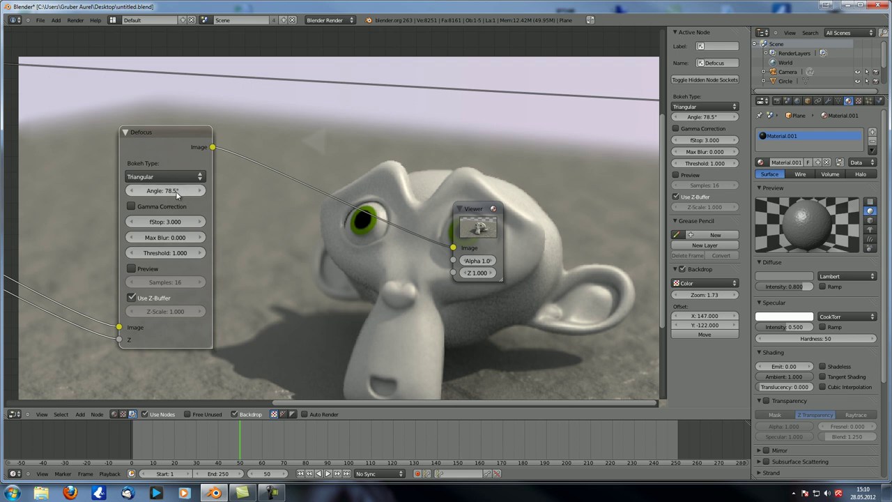
left_click_drag(177, 191, 89, 198)
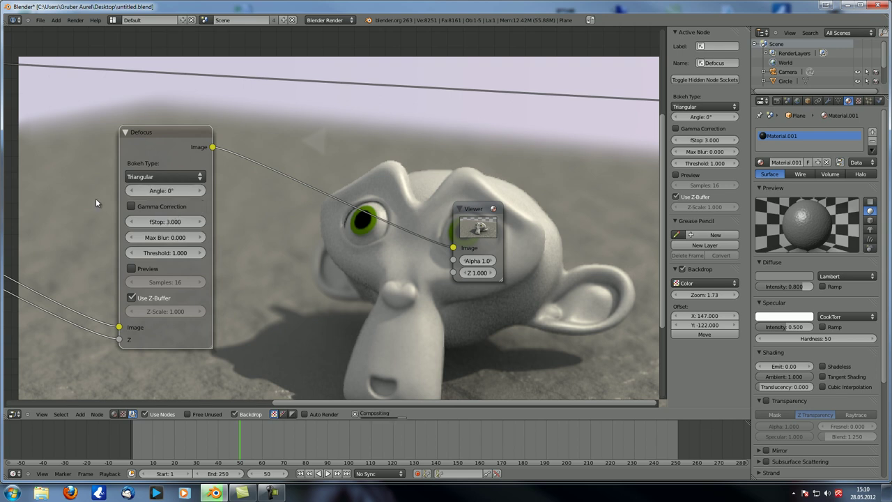
left_click_drag(152, 192, 636, 222)
left_click_drag(187, 191, 132, 192)
left_click_drag(187, 190, 124, 191)
left_click_drag(181, 191, 131, 190)
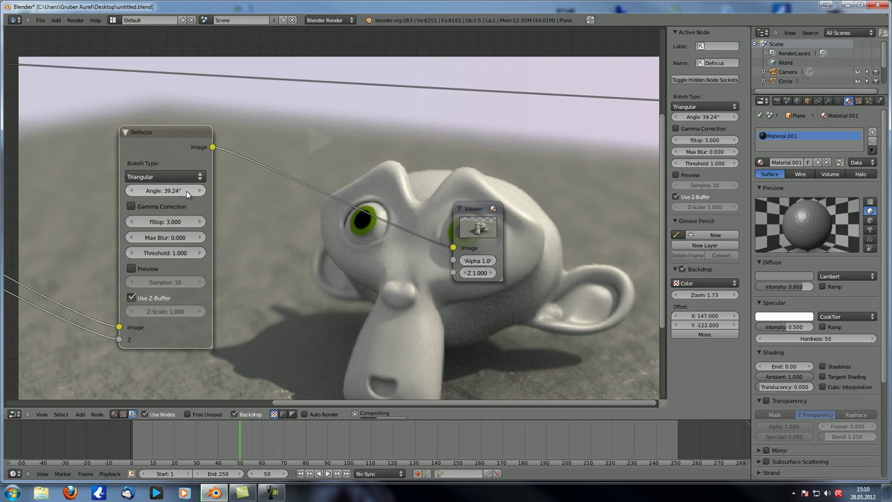
left_click_drag(177, 191, 170, 199)
Set the Defocus node's Bokeh Type to Pentagonal, try an Angle of 90° and reset the Angle to 0°
left_click(171, 175)
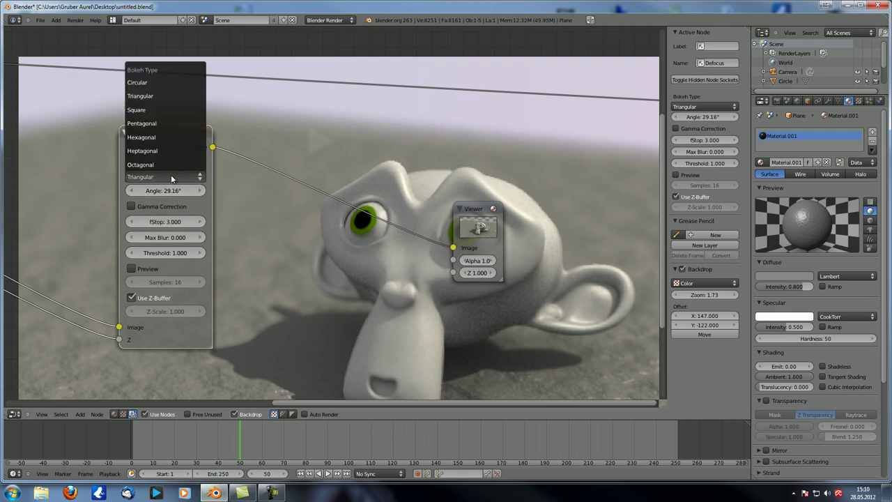
left_click(160, 125)
left_click_drag(155, 191, 533, 212)
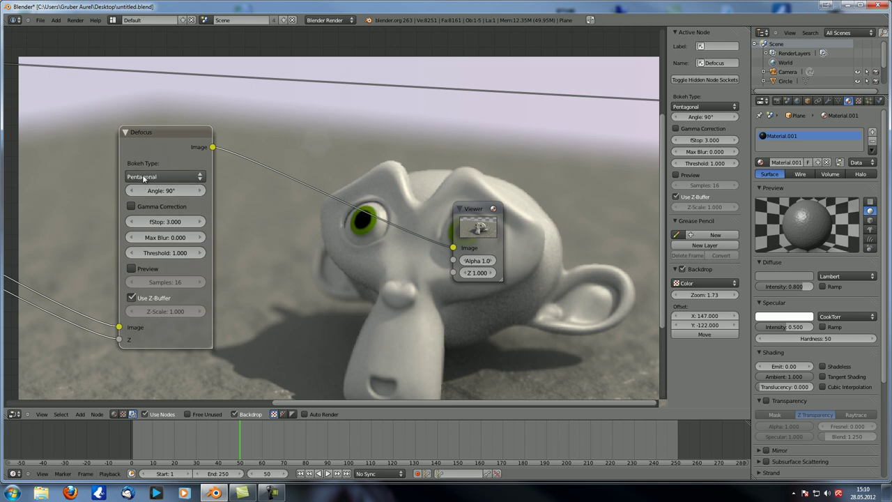
left_click(187, 190)
type("0")
key("Return")
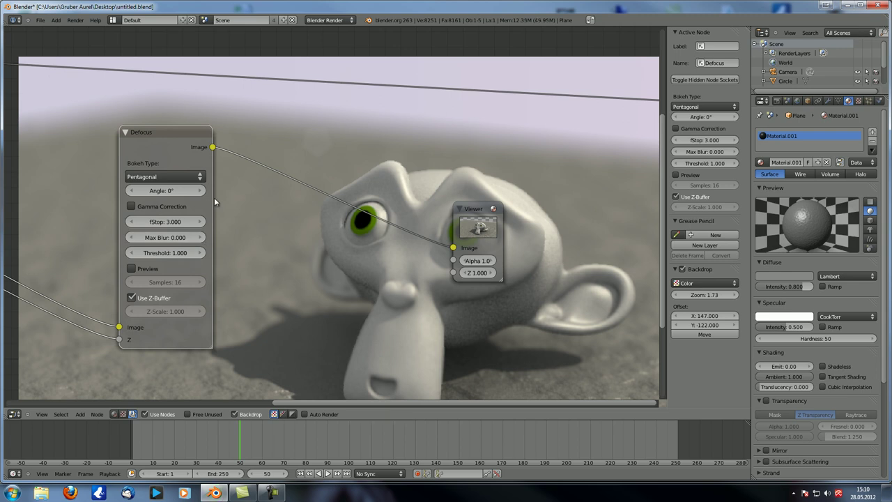
Try Gamma Correction on the Defocus node and switch it back off
left_click(140, 208)
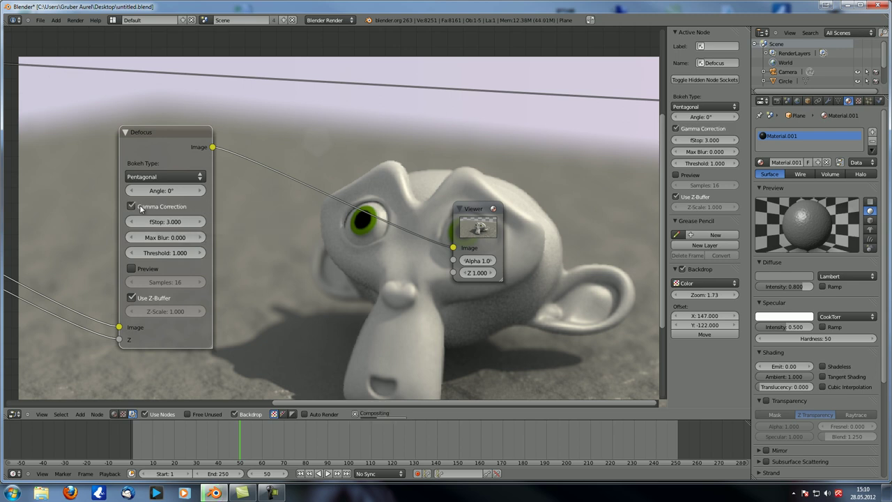
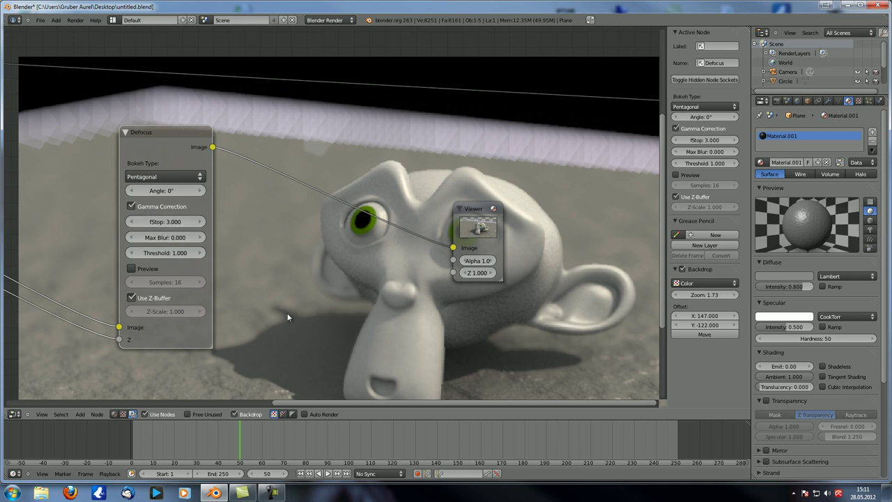
left_click(132, 207)
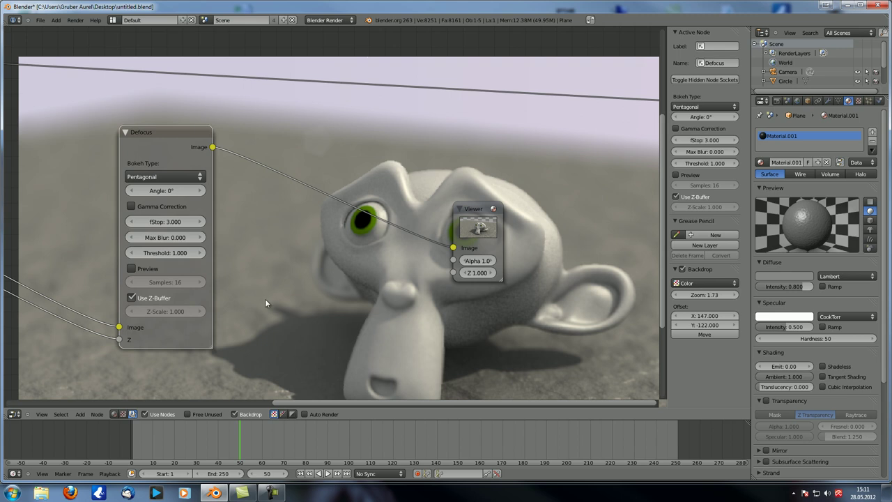
left_click(158, 209)
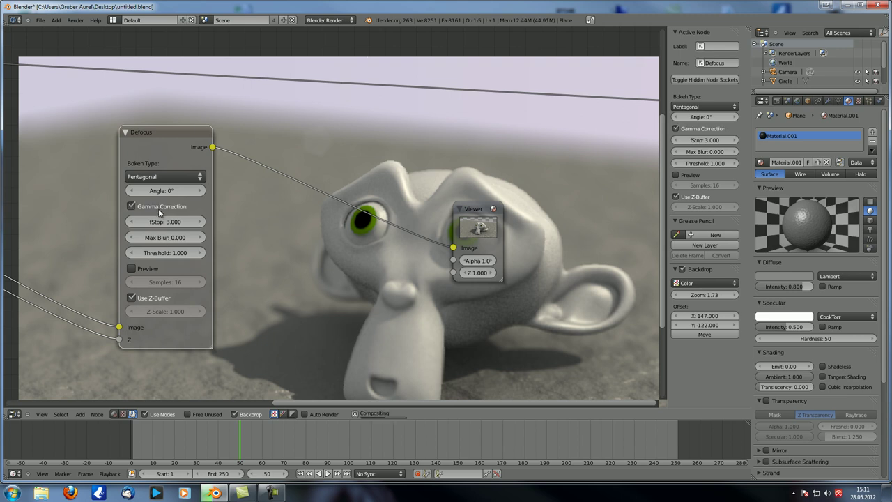
left_click(158, 208)
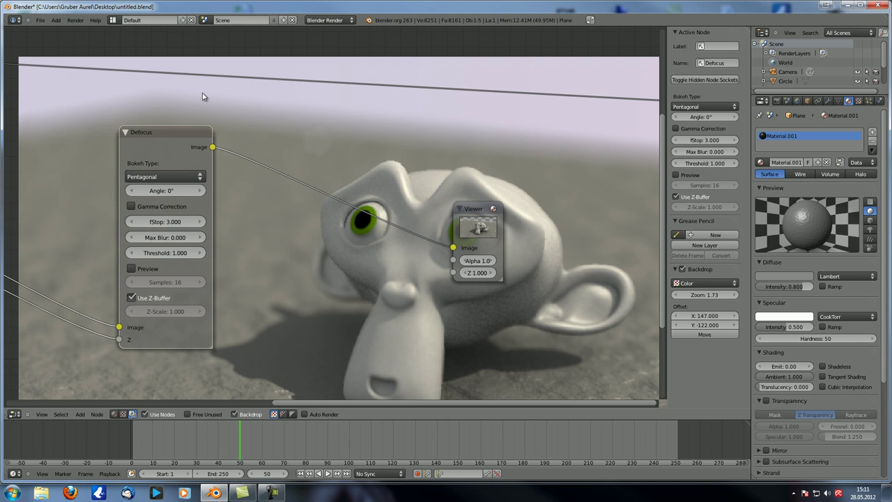
Add a Mix node below the Defocus node with blend type Mix and feed the Render Layers Image output into its second Image input
key("Home")
key("shift+a")
mouse_move(237, 261)
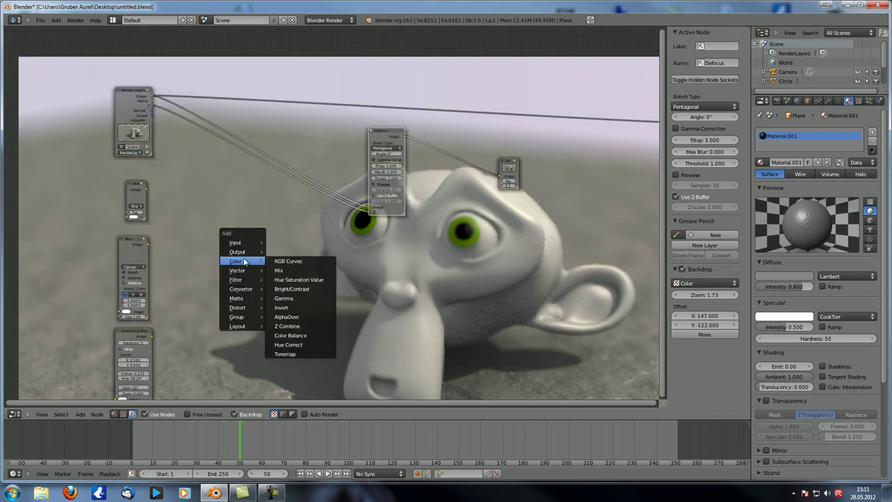
left_click(271, 269)
left_click(369, 247)
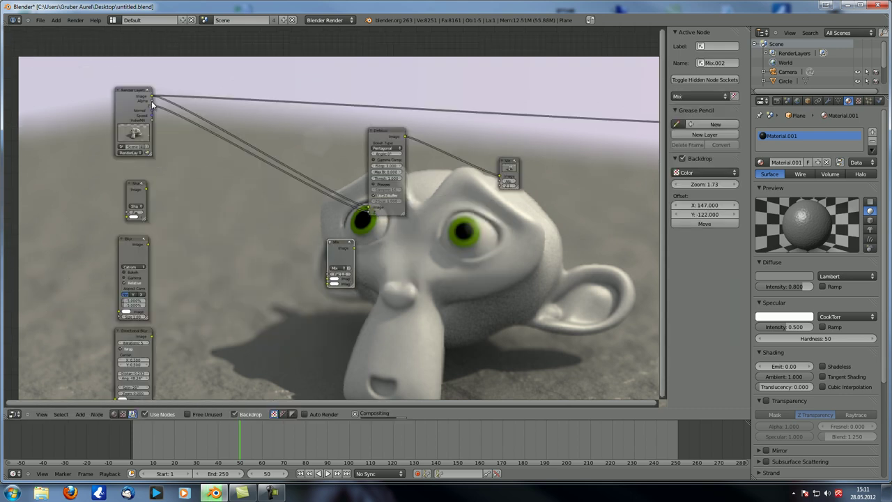
left_click_drag(152, 97, 331, 287)
scroll(331, 288, "up", 2)
left_click(348, 271)
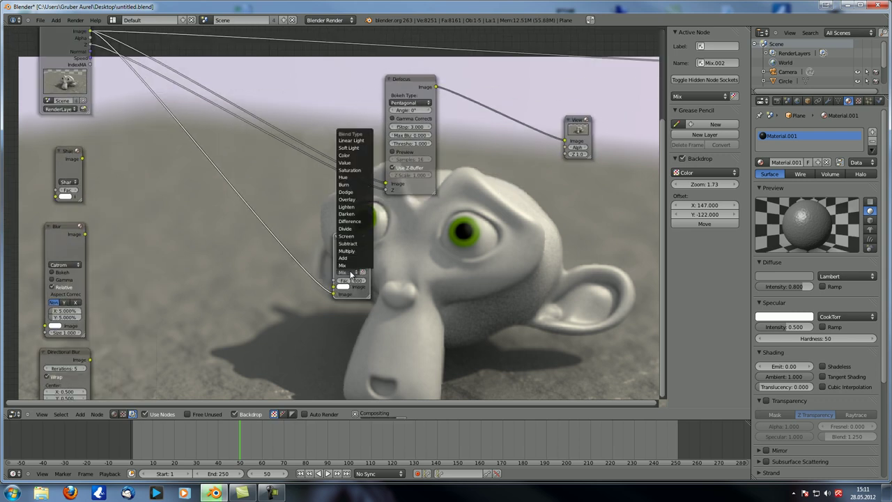
left_click(348, 267)
scroll(119, 76, "down", 2)
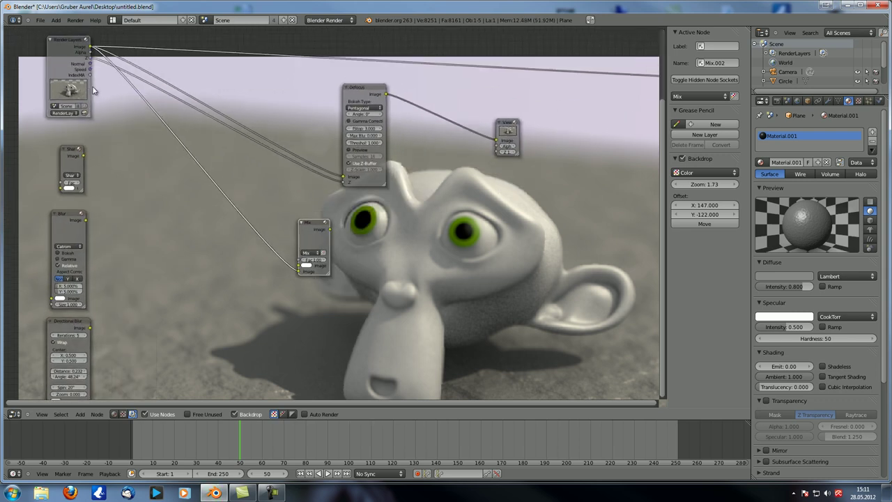
Connect the Render Layers Alpha output to the Mix node's Fac input and preview the Mix node in the Viewer
left_click_drag(90, 52, 299, 260)
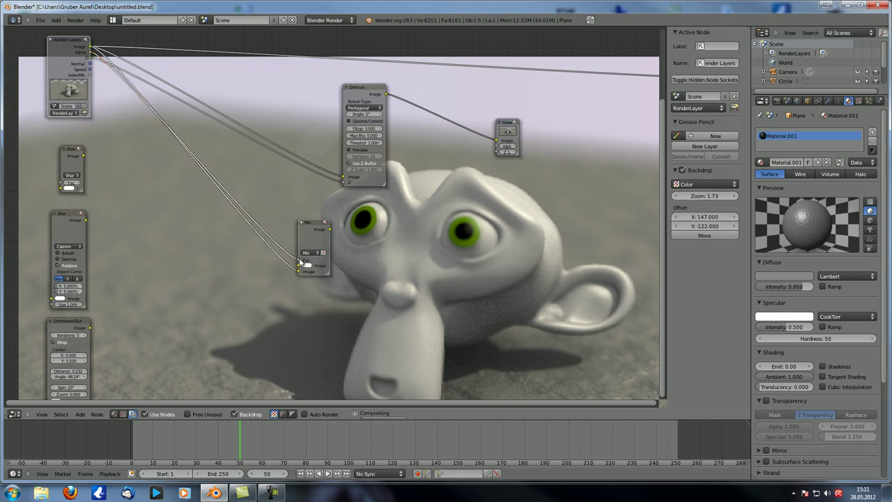
scroll(340, 282, "up", 2)
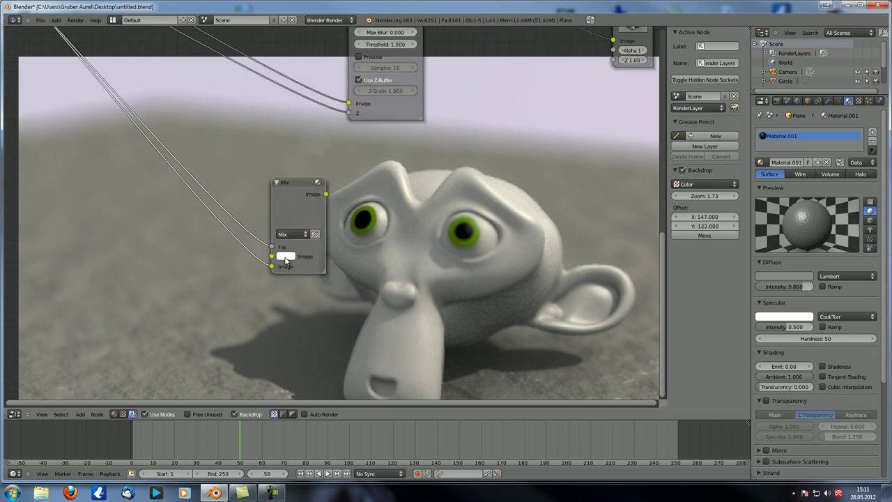
left_click(298, 205)
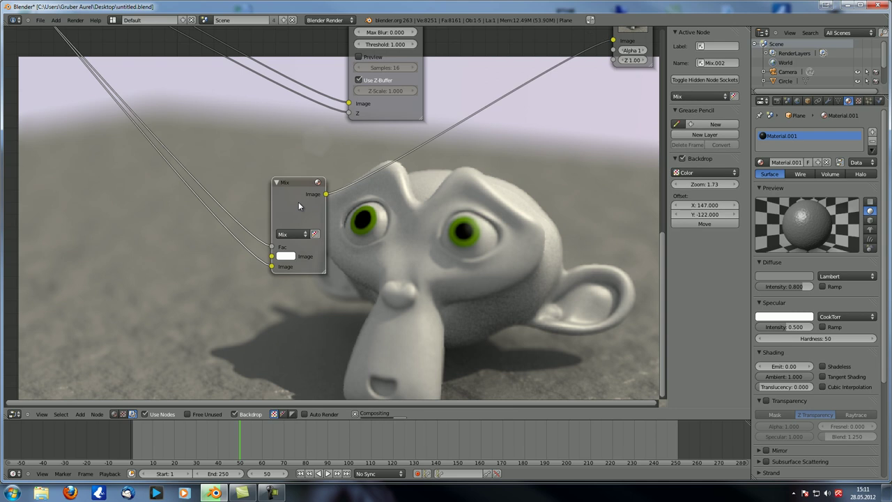
Connect the Mix node's Image output to the Defocus node's Image input and send the Defocus result to the Viewer
scroll(368, 180, "down", 1)
middle_click_drag(329, 197, 330, 248)
left_click_drag(304, 248, 346, 165)
left_click(384, 170)
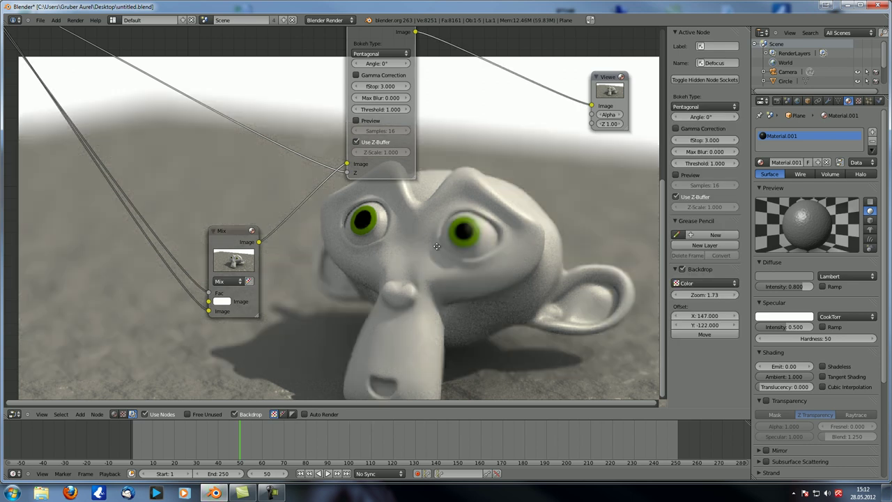
Compare the Defocus result over the white background with Gamma Correction on and off, leaving it off
scroll(391, 180, "up", 2)
middle_click_drag(395, 218, 454, 259)
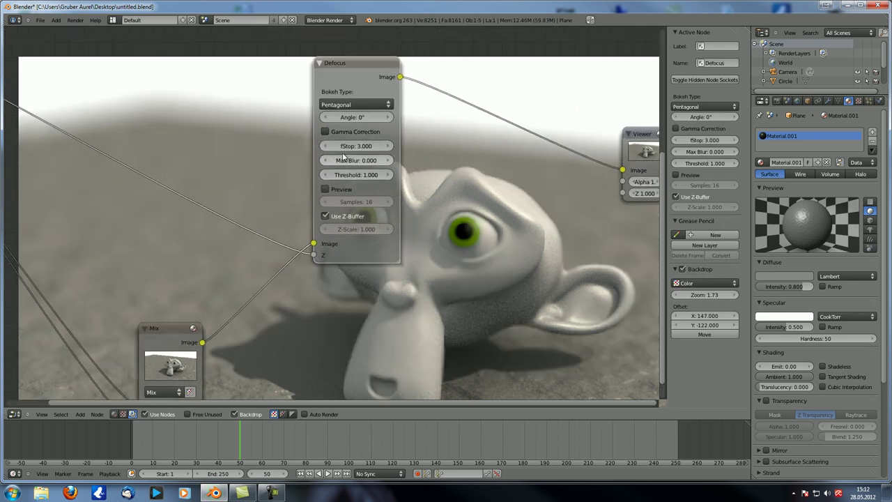
left_click(334, 134)
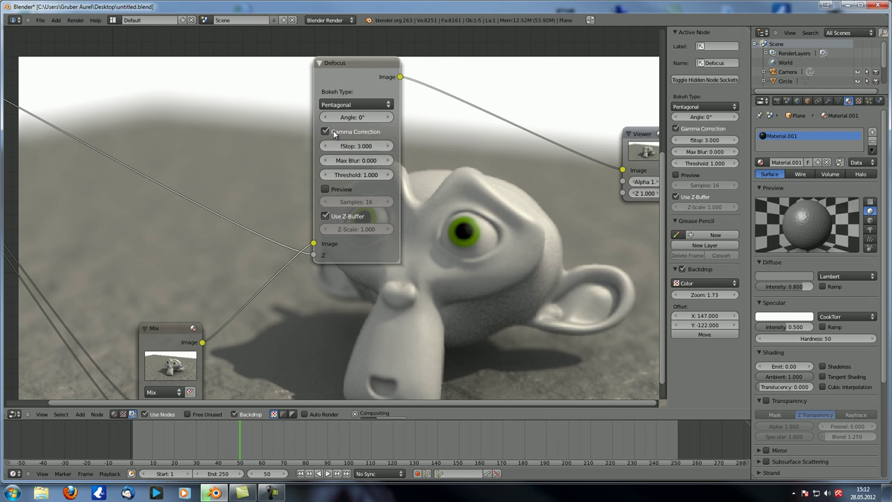
left_click(334, 134)
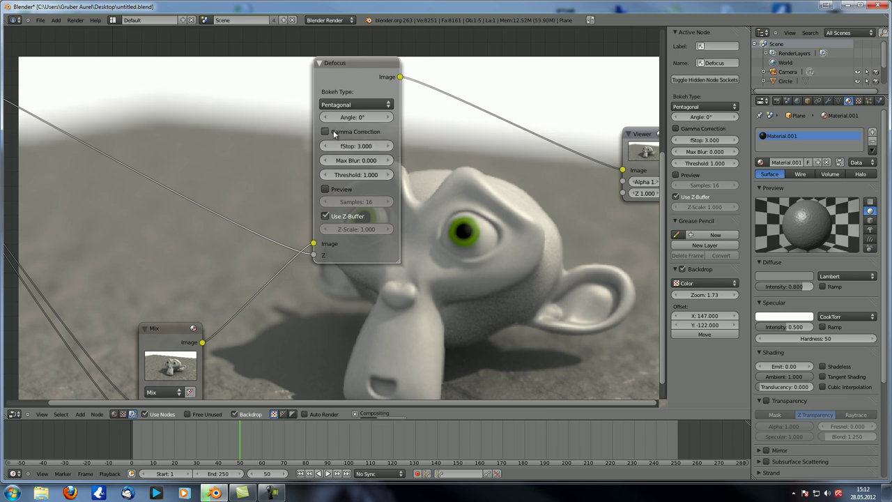
left_click(333, 134)
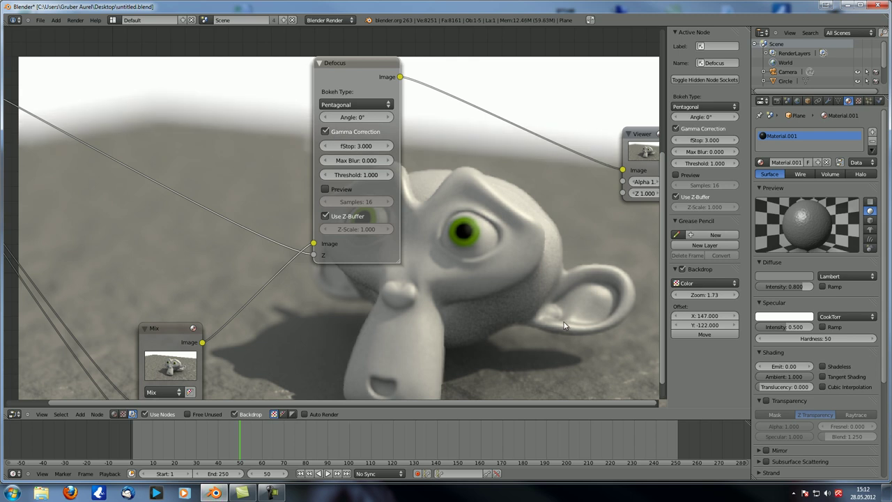
middle_click_drag(302, 284, 247, 260)
left_click(285, 108)
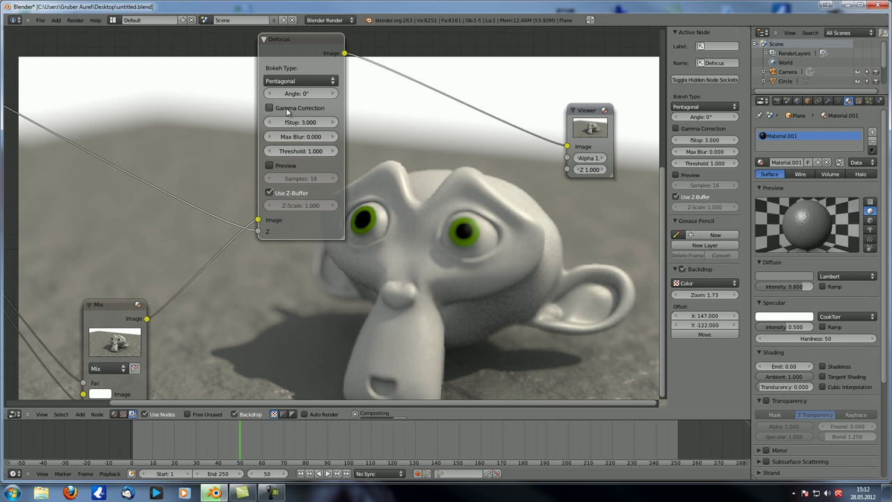
left_click(269, 108)
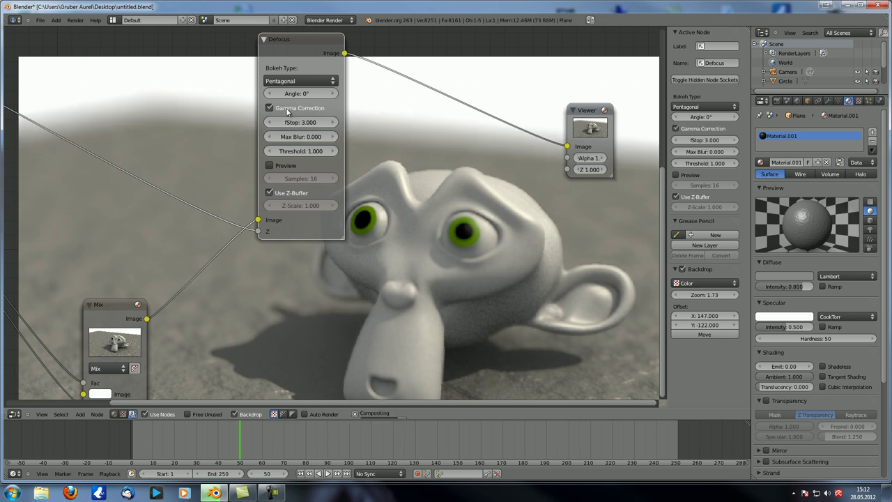
left_click(286, 109)
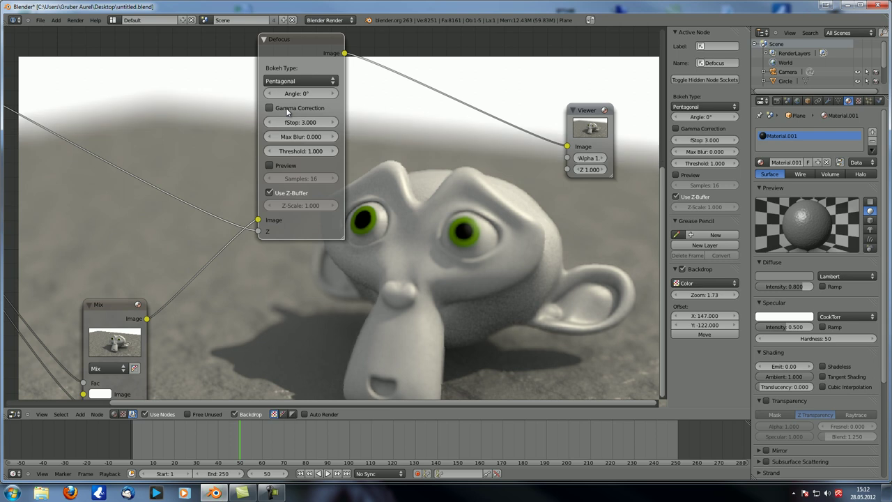
Move the Mix node up so that it sits beside the Defocus node's inputs
scroll(275, 311, "down", 4)
middle_click_drag(275, 311, 472, 277)
left_click(352, 274)
left_click_drag(352, 275, 296, 197)
middle_click_drag(516, 242, 279, 246)
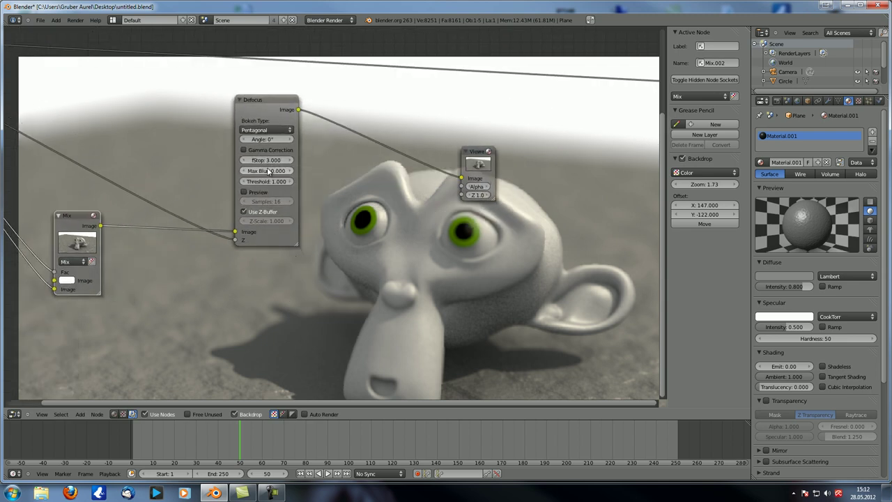
Keep the Defocus node's Max Blur at 0, then raise it in increments to 1.1
left_click_drag(265, 173, 240, 173)
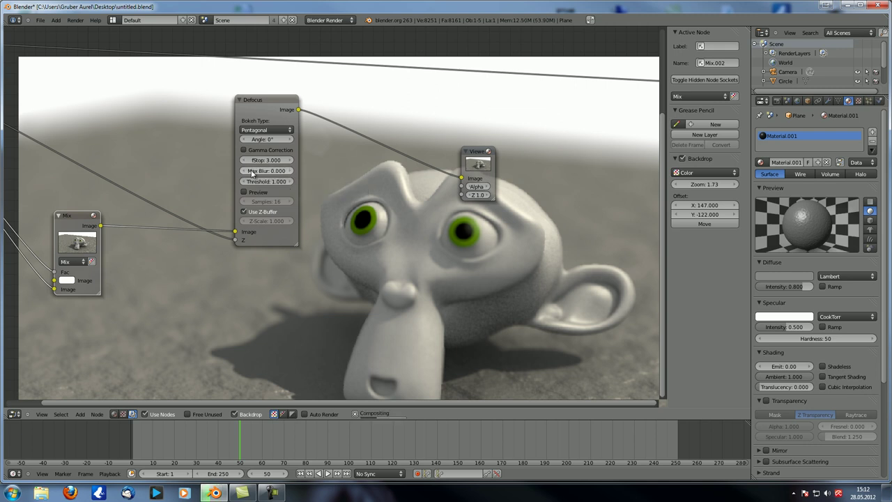
left_click(287, 172)
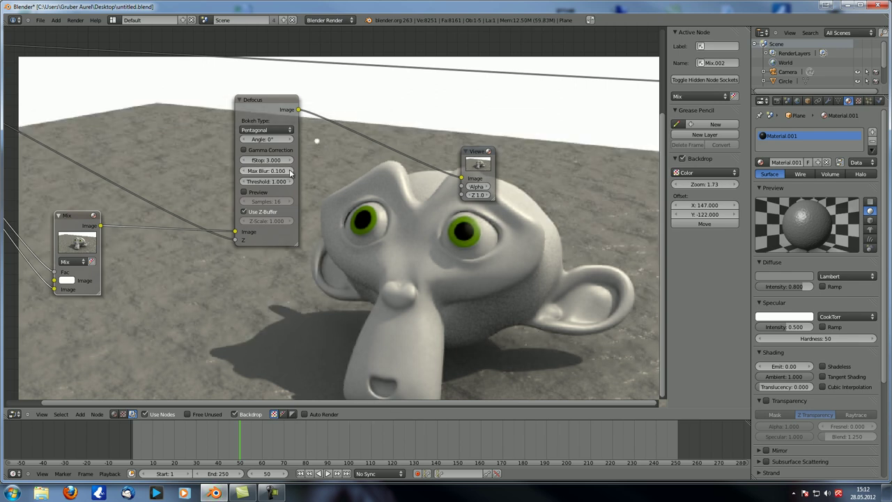
left_click(290, 171)
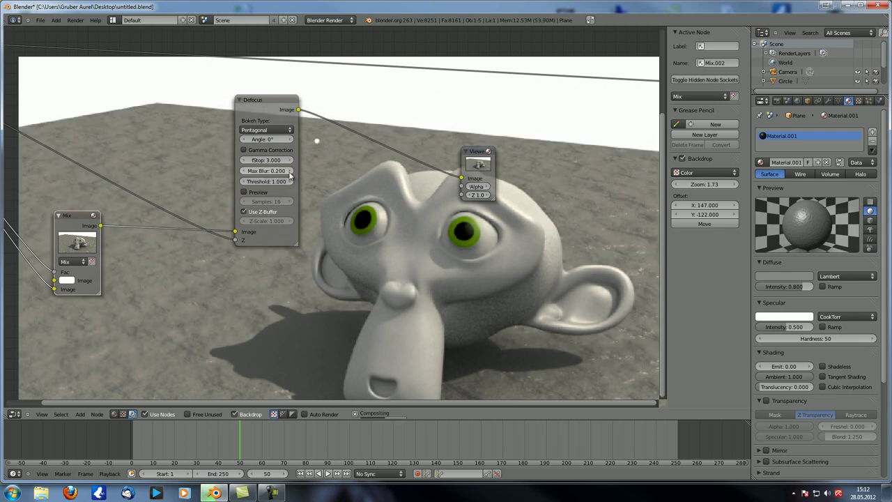
left_click(290, 171)
left_click(289, 172)
left_click(290, 172)
left_click(290, 172)
left_click(290, 172)
left_click(289, 172)
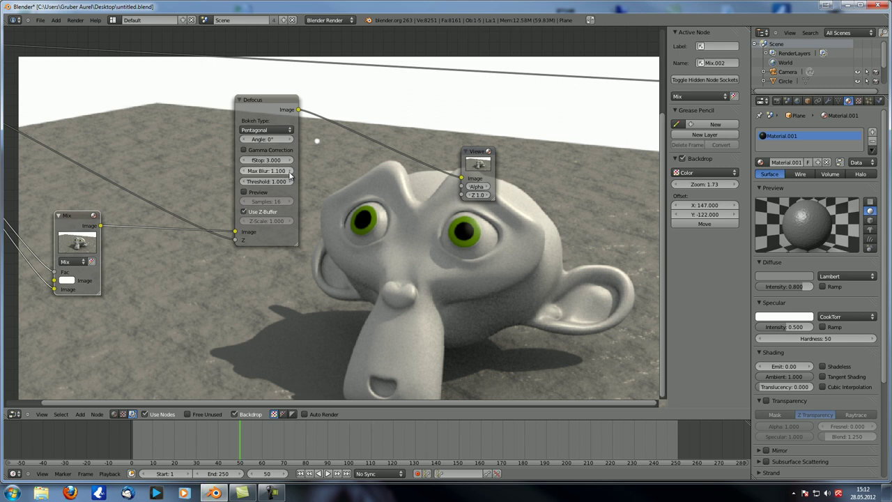
Raise the Defocus node's Max Blur to 31.7, then set it to 2
left_click(289, 171)
left_click(290, 170)
left_click(289, 171)
left_click(290, 171)
left_click_drag(278, 171, 296, 173)
left_click(276, 173)
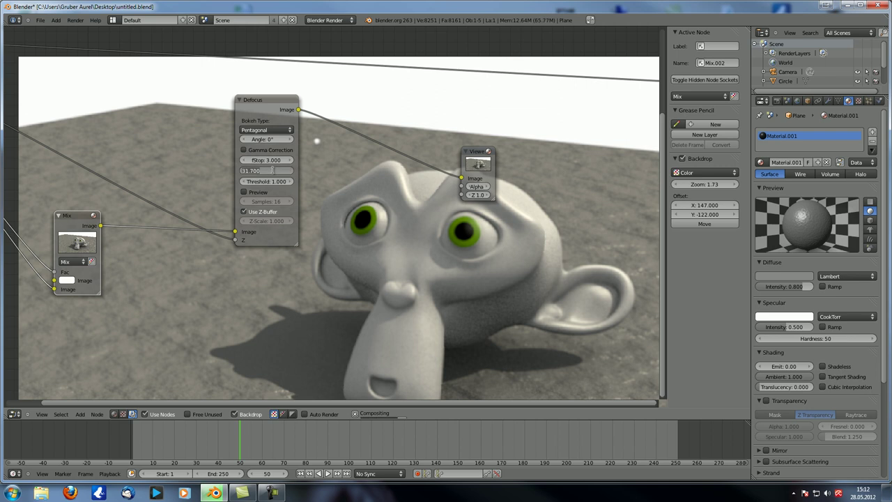
type("2")
key("Return")
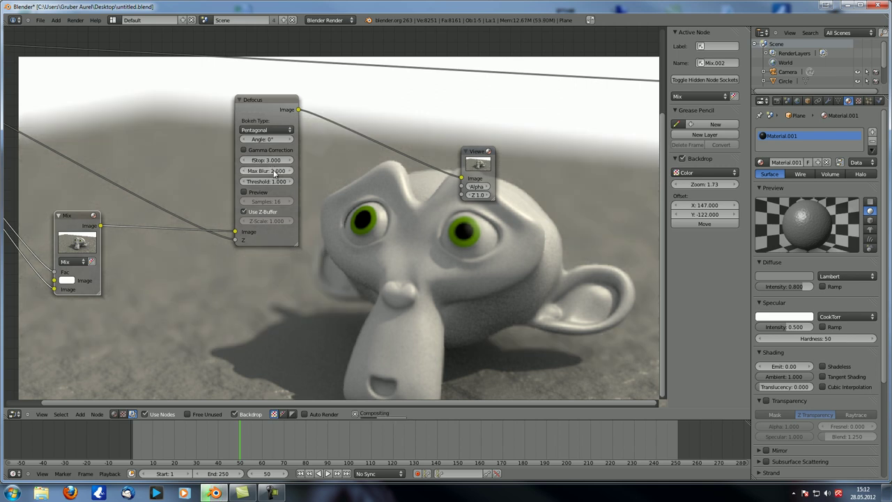
Increase the Defocus node's Max Blur to 5.2
left_click_drag(278, 174, 289, 172)
left_click(289, 172)
left_click(289, 172)
left_click(289, 172)
left_click(289, 172)
left_click(289, 172)
left_click(289, 172)
left_click(289, 172)
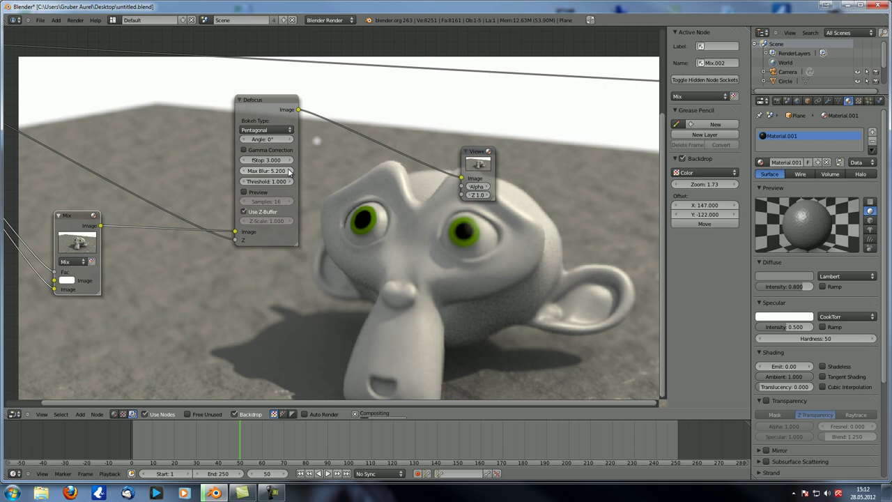
left_click(289, 172)
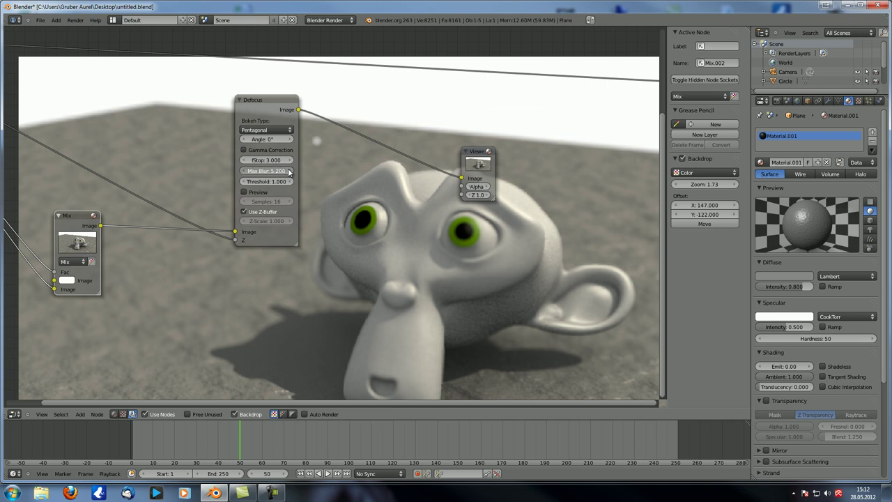
Raise the Defocus node's Max Blur to 16.66, then lower it in increments to 15.56
left_click(290, 173)
left_click_drag(268, 171, 286, 171)
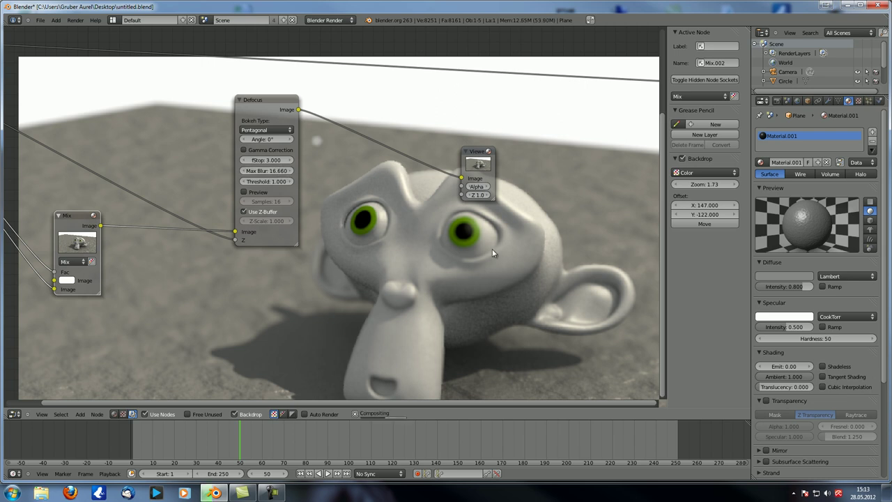
left_click(244, 171)
left_click(244, 172)
left_click(243, 172)
left_click(244, 172)
left_click(244, 172)
left_click(243, 173)
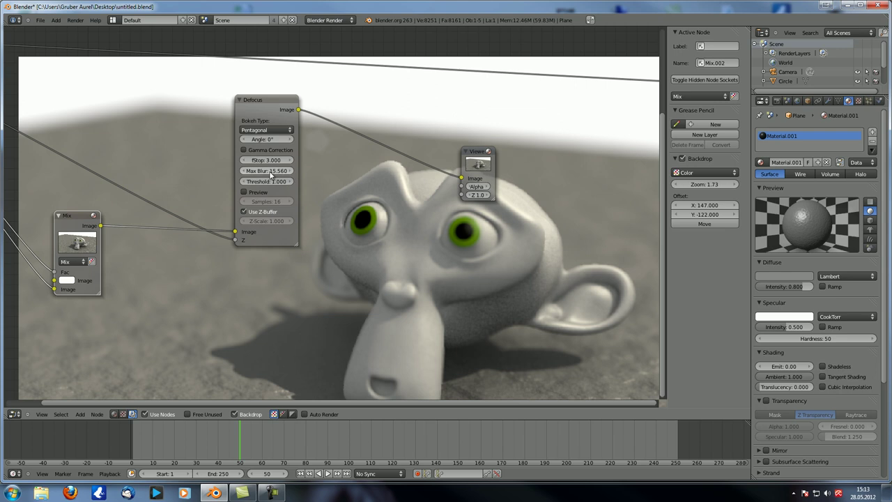
Set the Defocus node's Max Blur to 4, then raise it to 32.16
left_click(270, 171)
type("4")
key("Return")
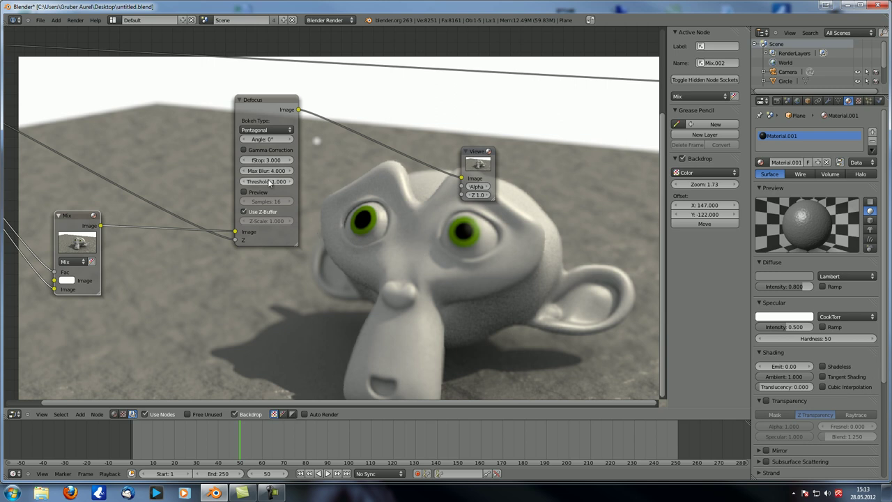
left_click_drag(284, 174, 317, 176)
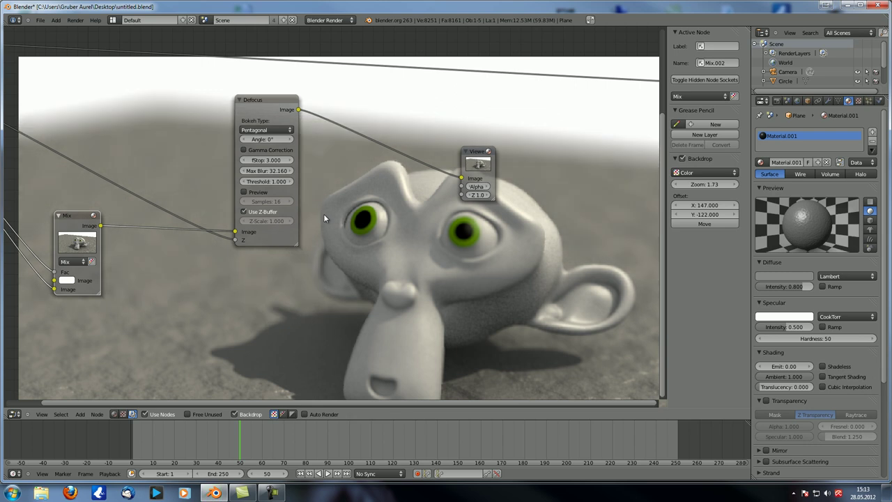
Try a Threshold of 0 on the Defocus node, then set it back to 1
left_click(275, 182)
type("0")
key("Return")
left_click(264, 182)
type("1")
key("Return")
Try higher and lower Threshold values on the Defocus node, including 1.699, and reset it to 1
left_click_drag(267, 181, 353, 198)
left_click_drag(247, 181, 30, 152)
left_click(272, 182)
type("1")
key("Return")
left_click_drag(273, 181, 287, 180)
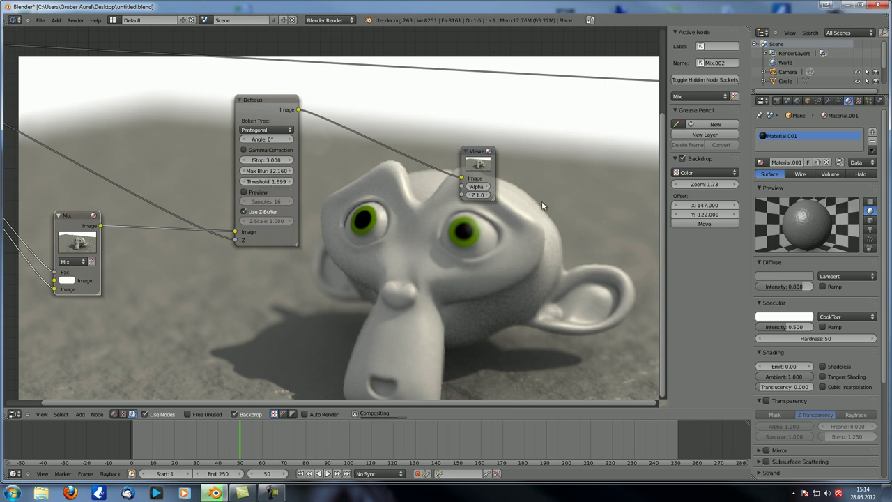
left_click(268, 186)
type("1")
key("Return")
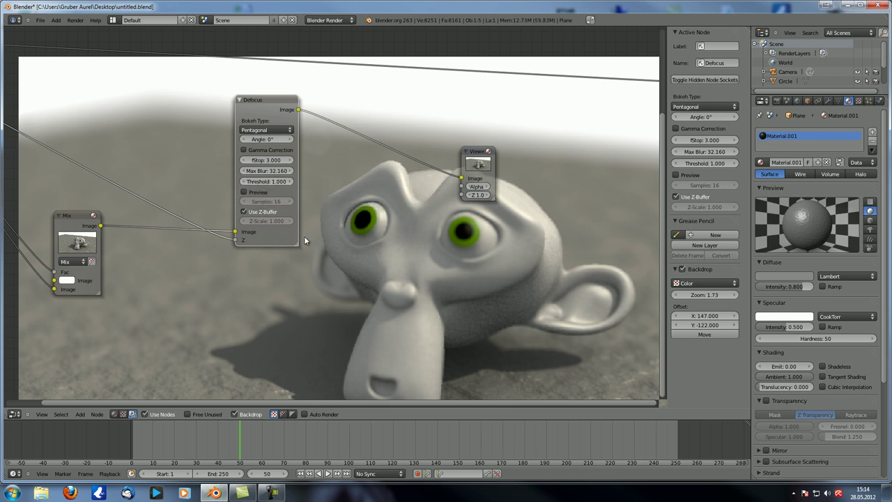
Enable Preview on the Defocus node and raise its Samples to 30 and then to 50
left_click(244, 193)
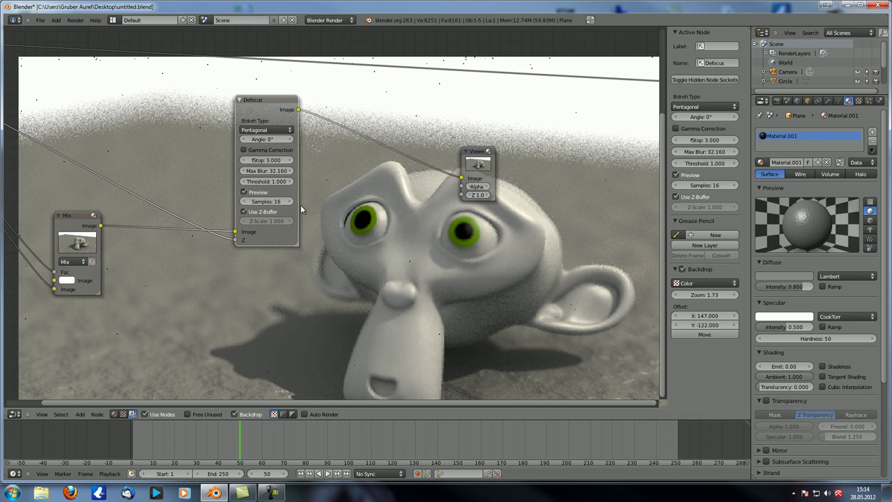
middle_click_drag(372, 245, 400, 253, "alt")
left_click(267, 202)
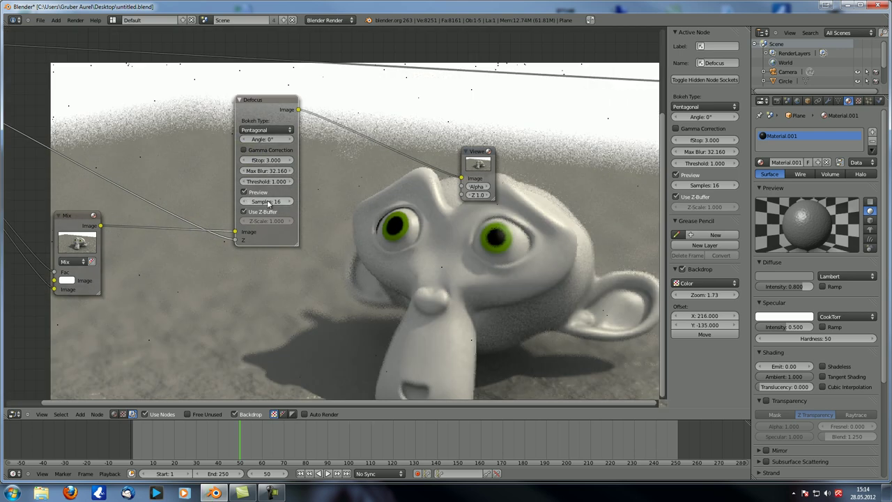
key("Return")
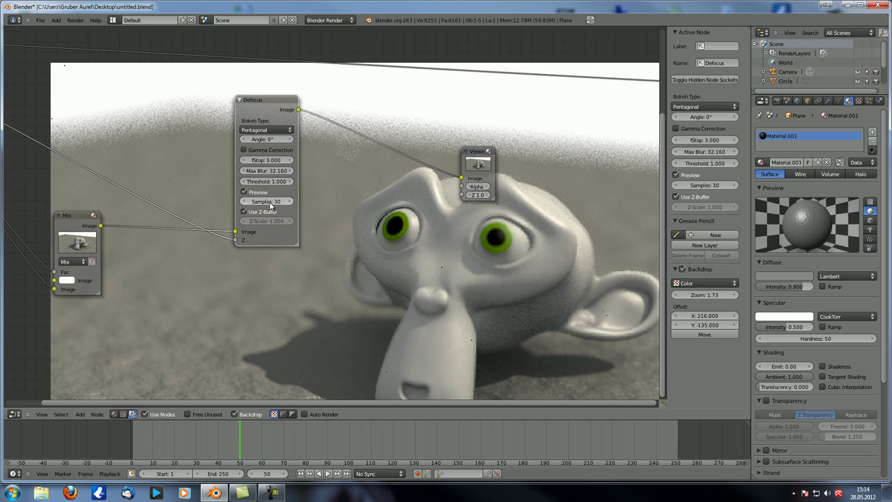
left_click(268, 201)
key("Return")
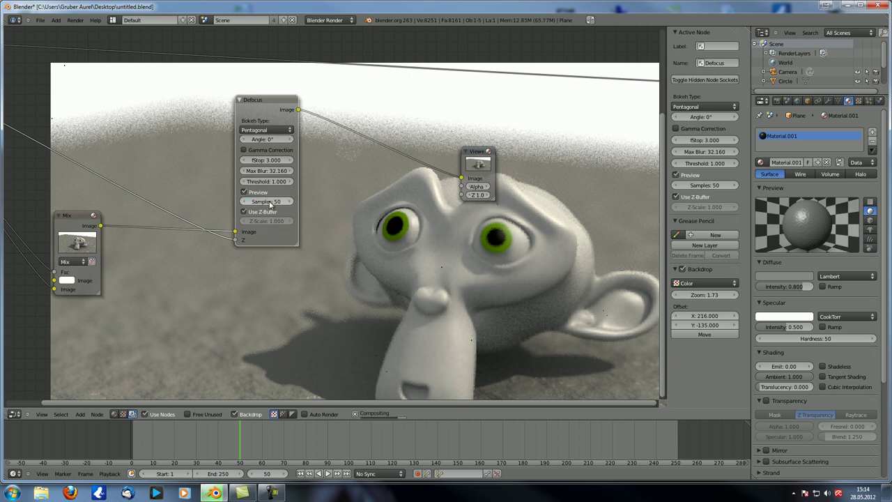
Compare the Defocus result with Preview off and on, leaving Preview off
middle_click_drag(351, 266, 263, 230)
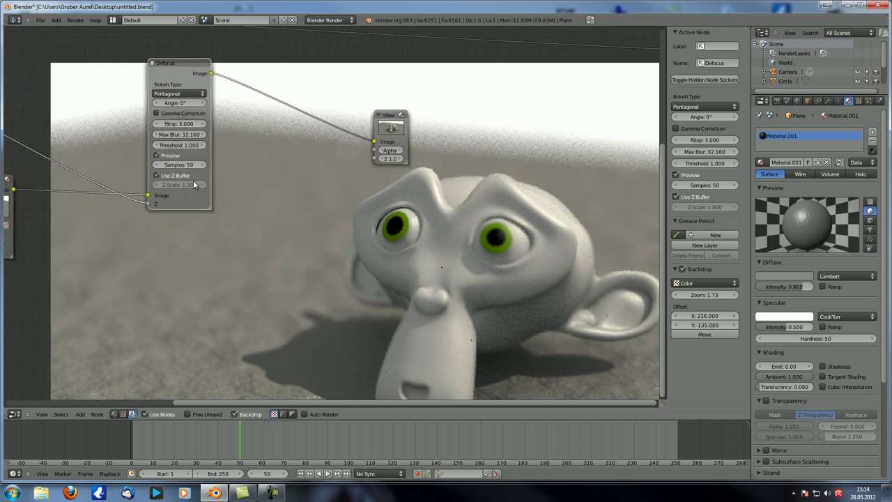
left_click(156, 157)
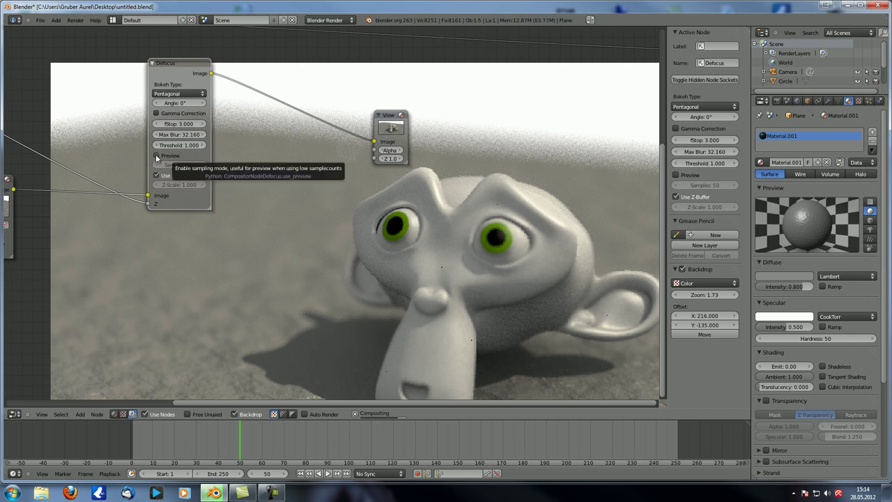
left_click(156, 156)
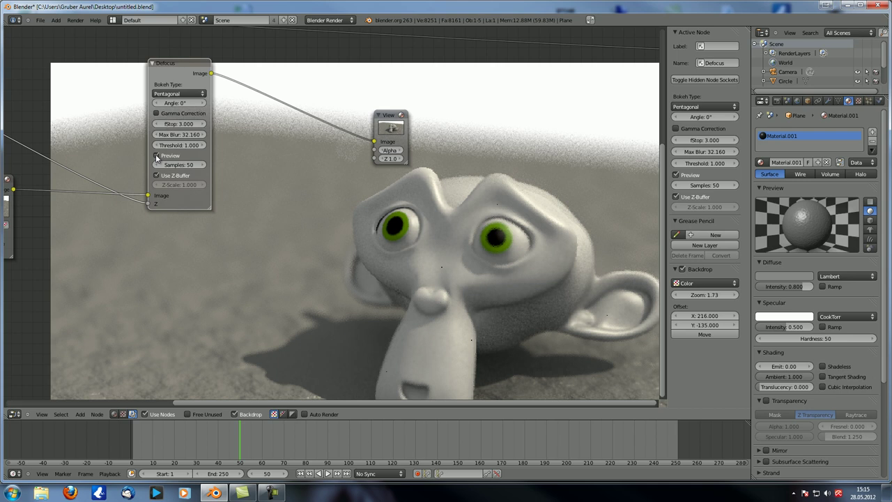
left_click(156, 156)
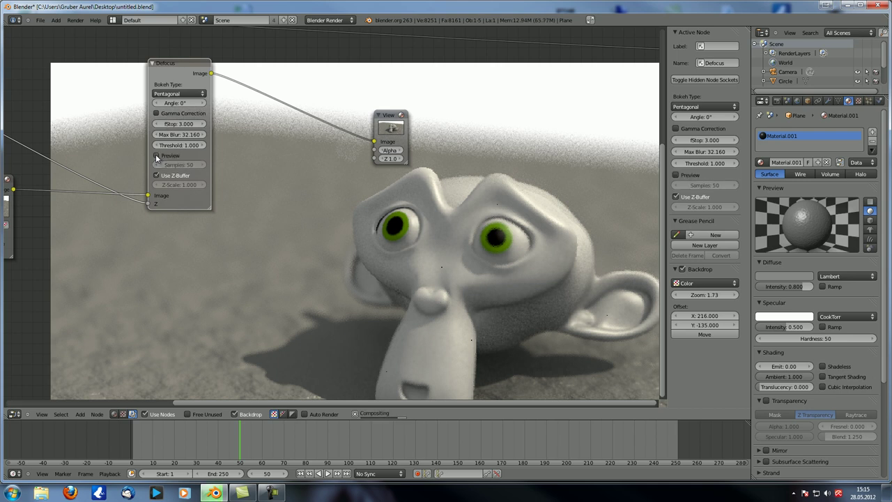
middle_click_drag(383, 278, 339, 265, "alt")
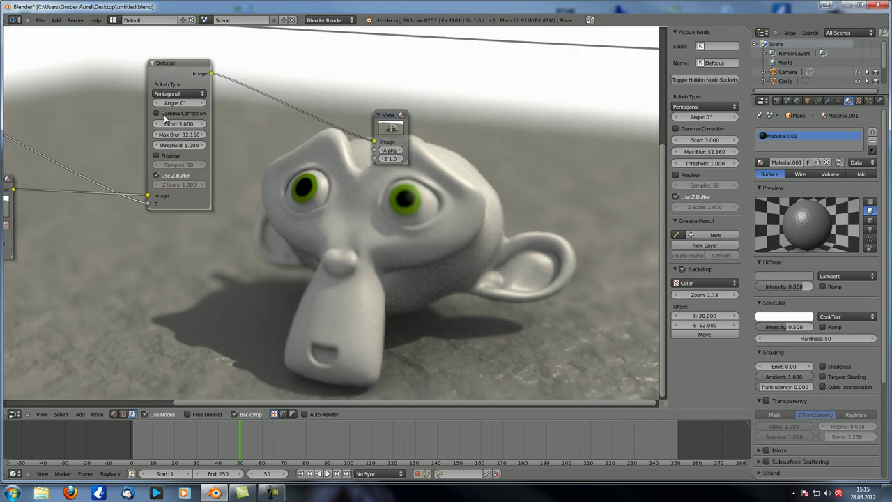
Change the Defocus node's Bokeh Type to Hexagonal
left_click(195, 93)
left_click(184, 67)
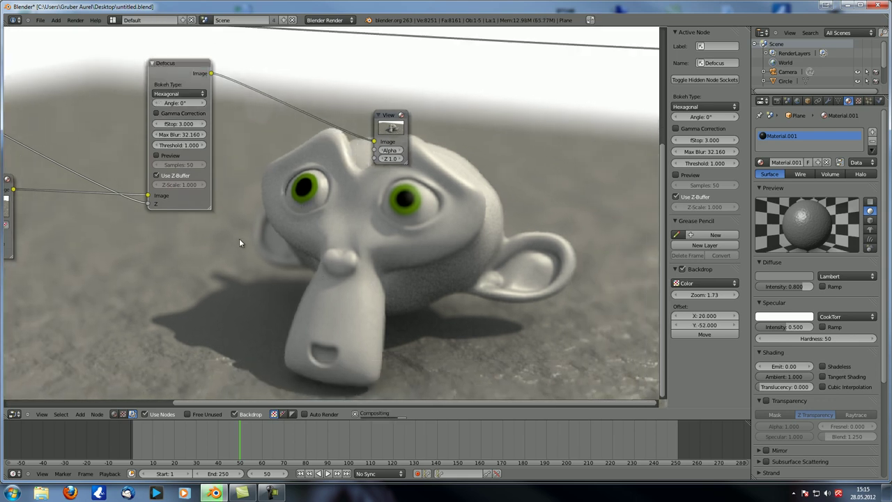
middle_click_drag(206, 228, 306, 236)
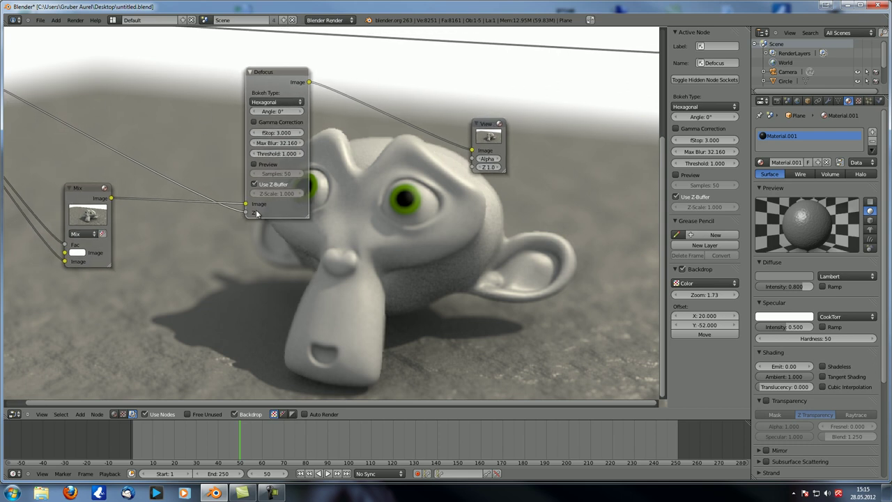
Disable Use Z-Buffer on the Defocus node and try Z-Scale values of 20.2 and 0.5
left_click(255, 185)
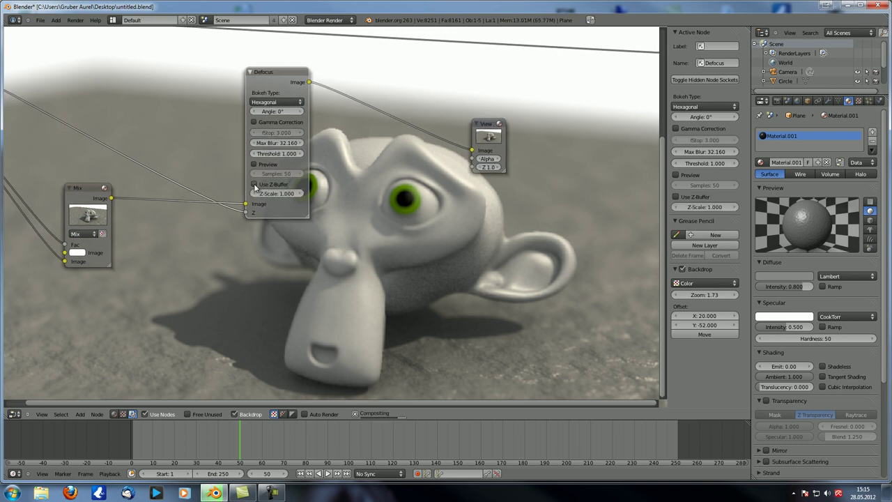
left_click_drag(273, 195, 305, 197)
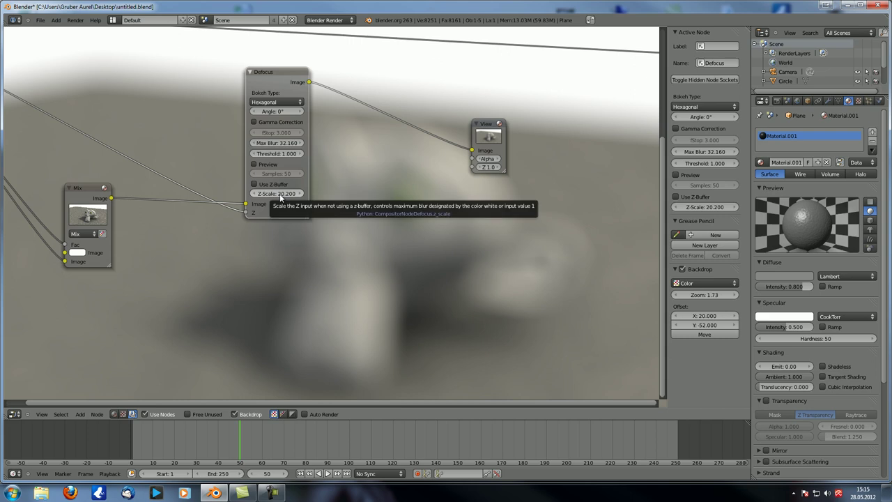
left_click(279, 194)
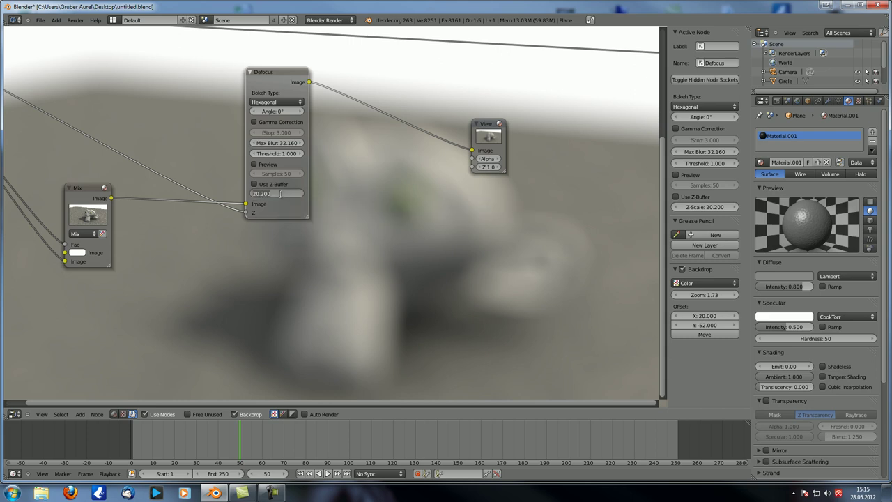
type("0.5")
key("Return")
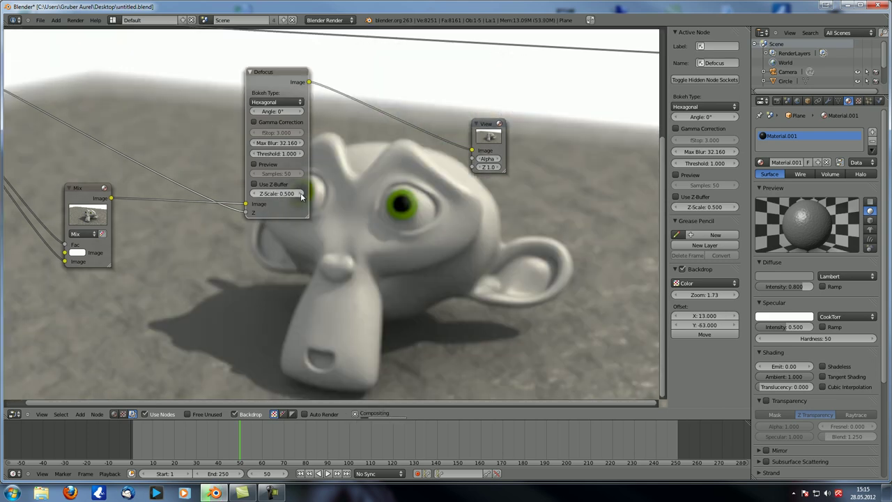
Step the Defocus node's Z-Scale up to 0.6, then down to 0
left_click(301, 193)
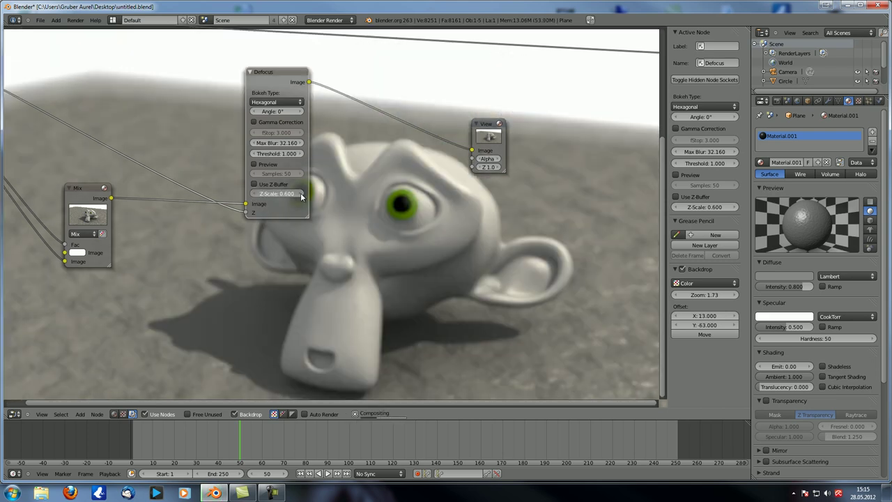
left_click(255, 194)
left_click(255, 193)
left_click(255, 194)
left_click(255, 194)
left_click(255, 194)
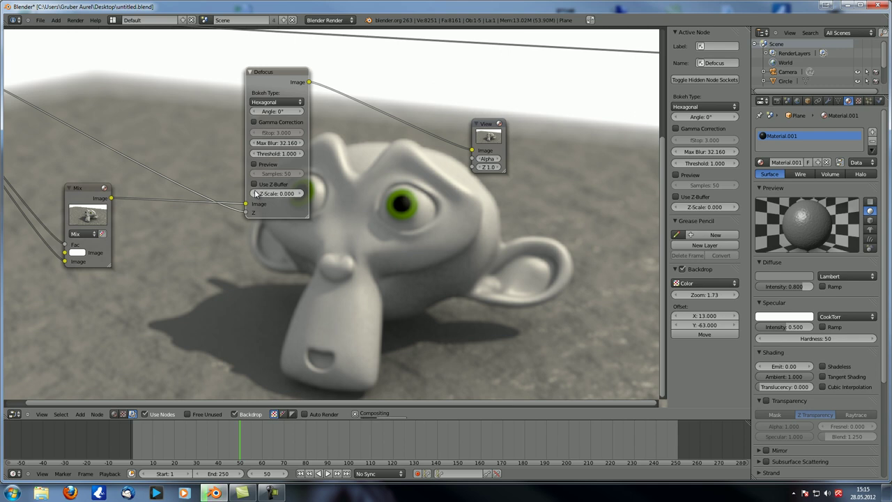
Raise the Defocus node's Z-Scale in increments to 0.4 and inspect the result in the backdrop
left_click(301, 194)
left_click(300, 194)
left_click(301, 194)
left_click(301, 194)
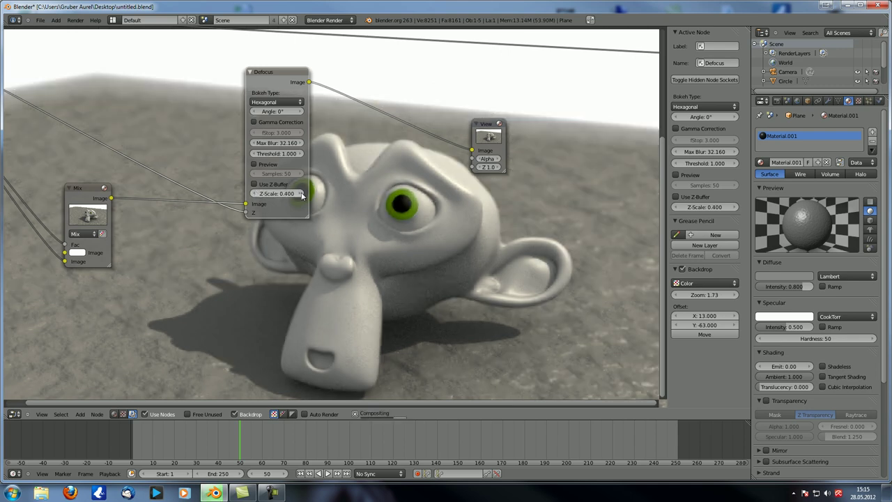
middle_click_drag(366, 299, 404, 258, "alt")
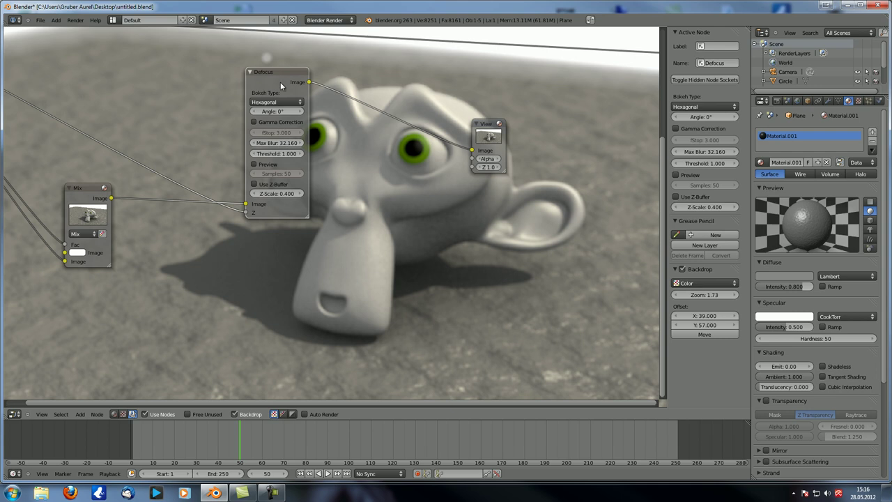
Move the Defocus node closer to the Mix node and cut the links running to the Mix, Defocus and Viewer nodes
scroll(364, 264, "down", 3)
left_click_drag(370, 129, 327, 156)
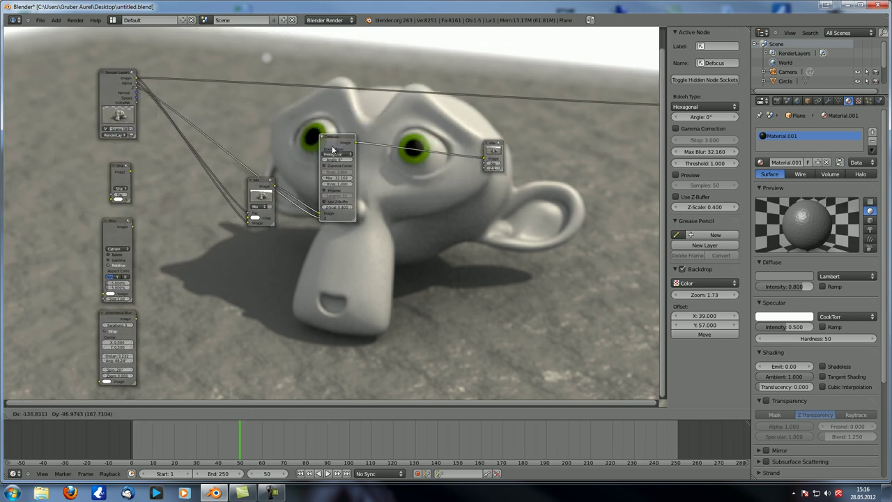
left_click_drag(430, 142, 441, 207, "ctrl")
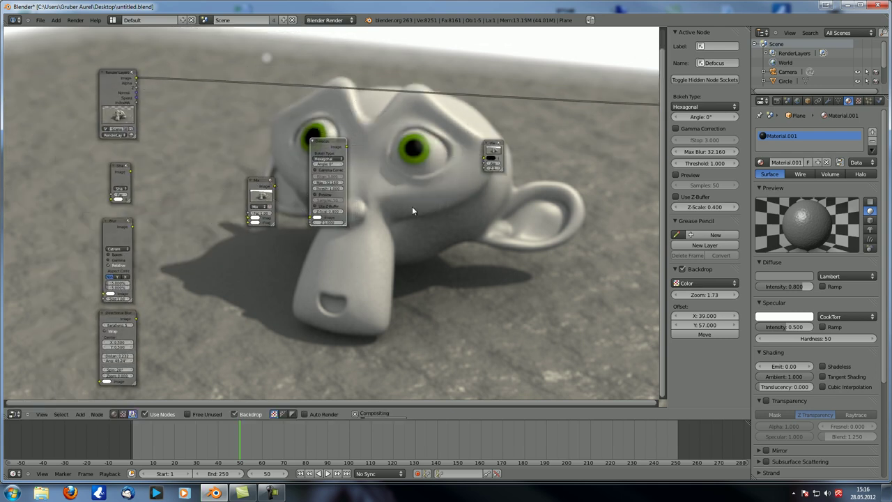
Delete the Mix node and park the Defocus node down among the other unused nodes
left_click(266, 187)
key("x")
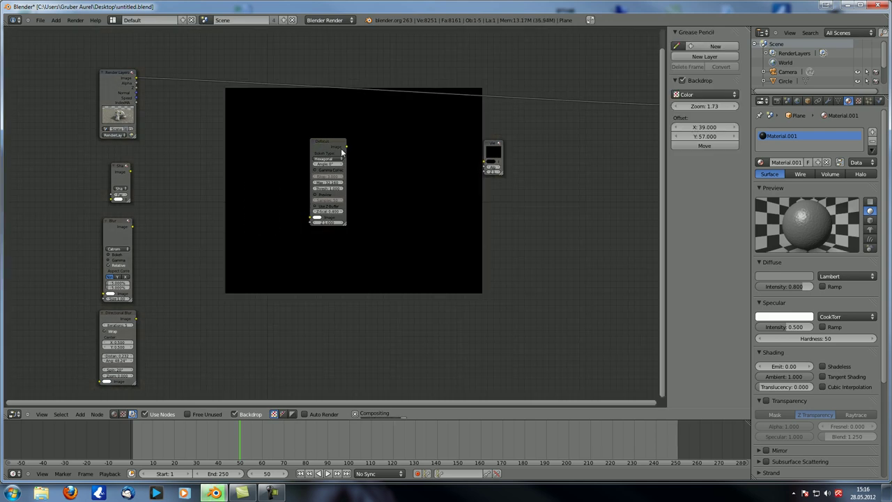
left_click_drag(341, 148, 207, 419)
left_click_drag(145, 397, 150, 385)
scroll(195, 367, "down", 4)
middle_click_drag(174, 388, 263, 50)
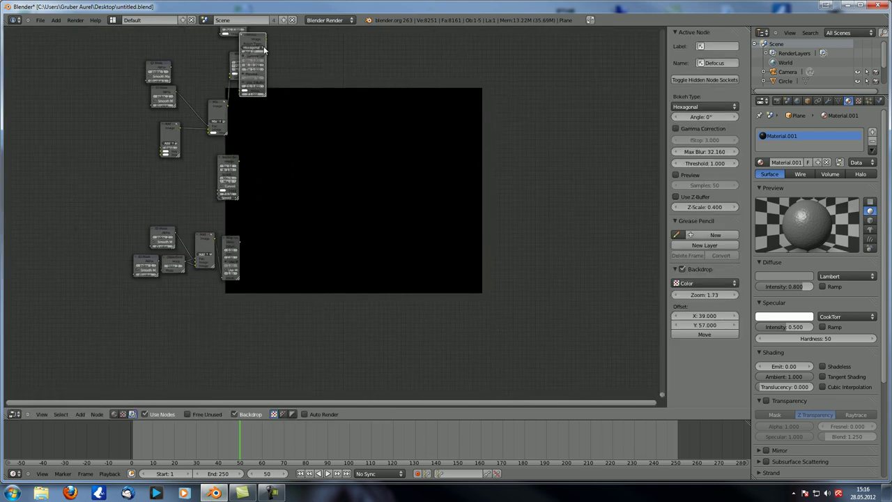
left_click_drag(250, 42, 227, 335)
Add a Glare filter node and place it between the Render Layers and Viewer nodes
middle_click_drag(426, 115, 321, 373)
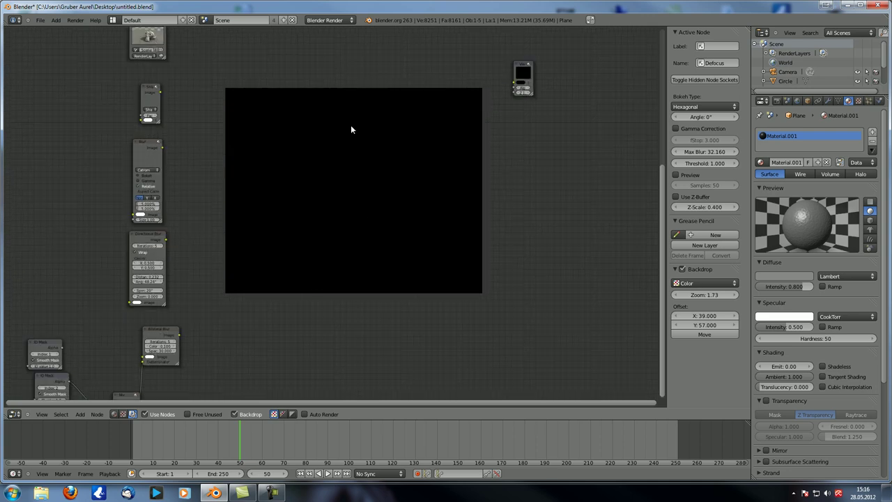
middle_click_drag(351, 127, 327, 289)
scroll(323, 291, "up", 4)
key("shift+a")
mouse_move(299, 281)
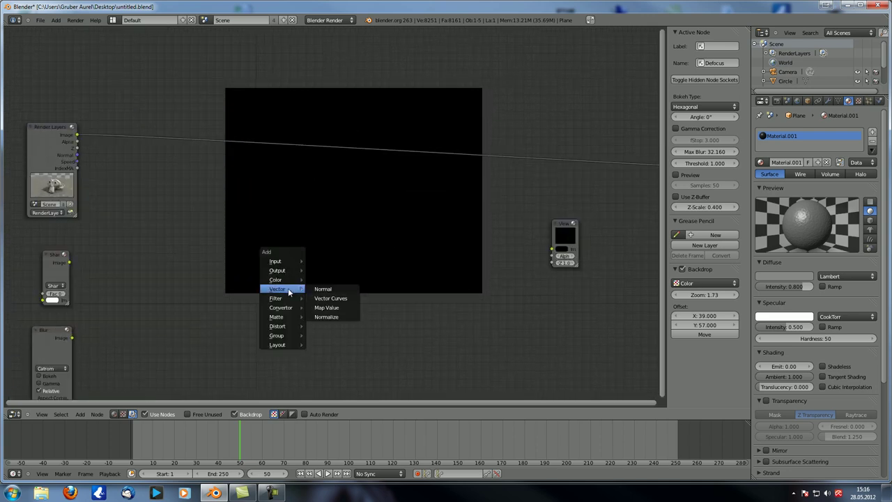
mouse_move(288, 298)
left_click(336, 363)
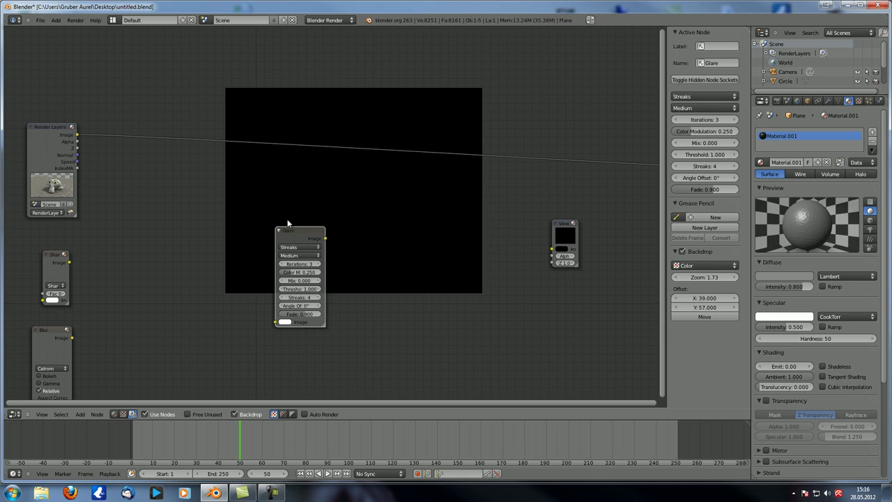
left_click_drag(284, 239, 234, 199)
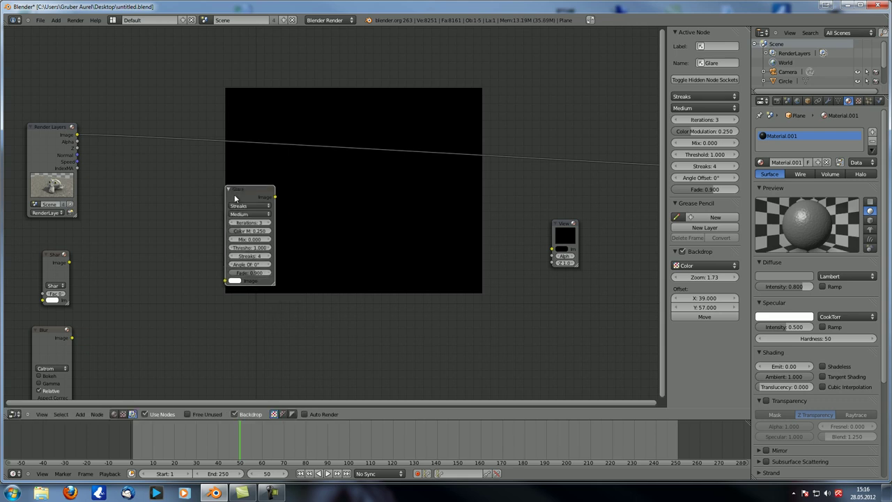
In the 3D View, select the small circle above the monkey, disable Shadeless on its material and set Emit to 2
left_click(14, 414)
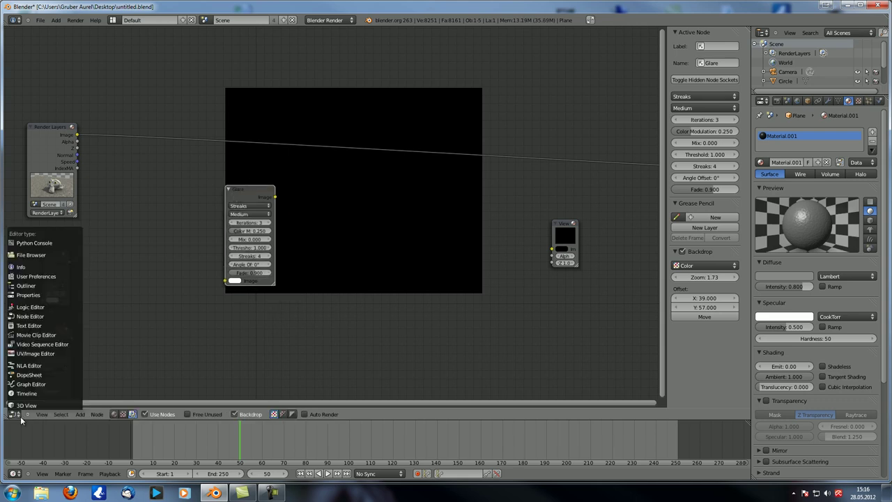
left_click(21, 407)
right_click(326, 166)
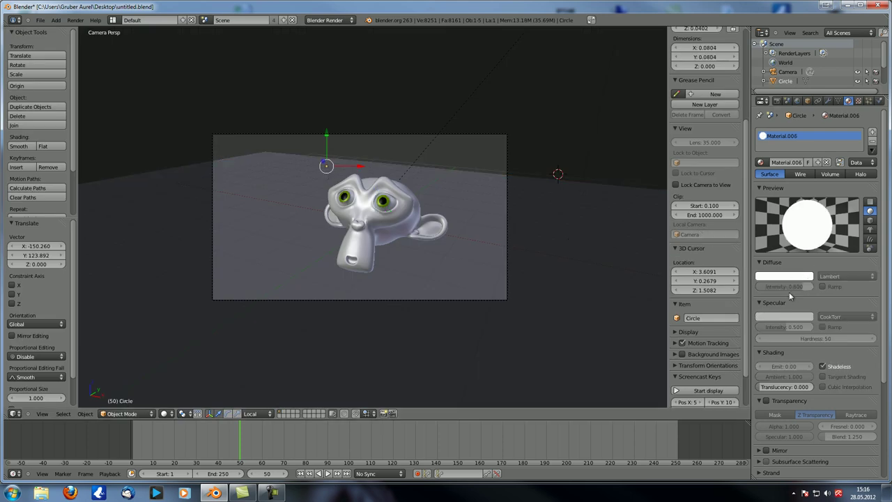
left_click(823, 365)
left_click_drag(781, 366, 875, 371)
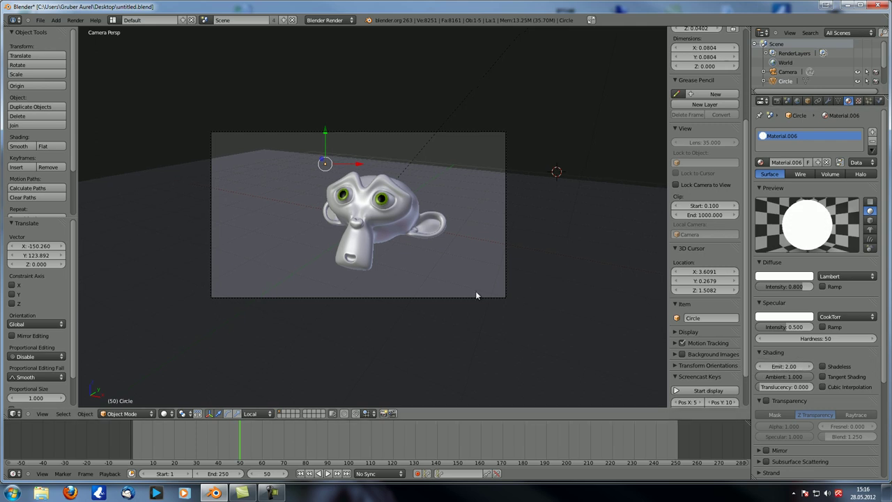
Render the current frame and return to the Node Editor
key("F12")
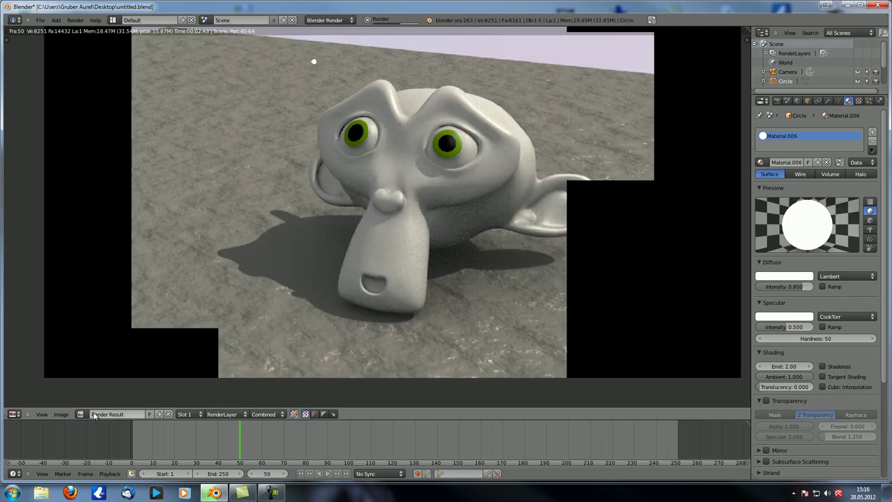
left_click(14, 414)
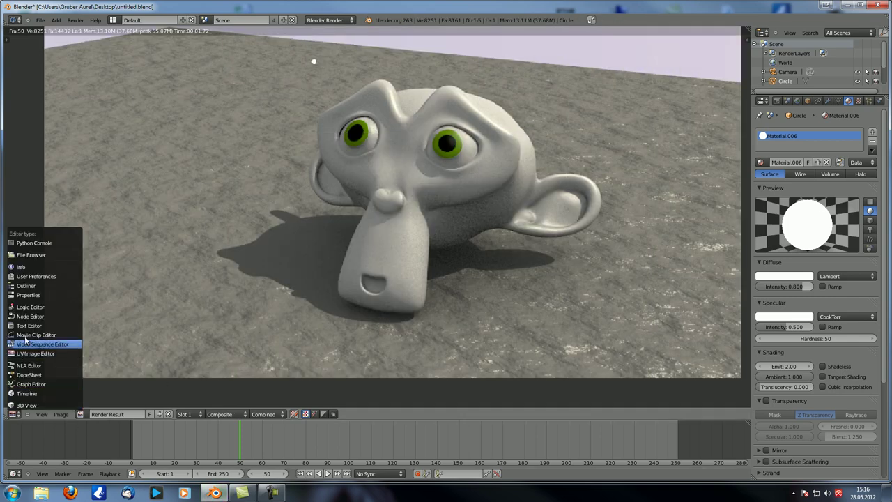
left_click(30, 315)
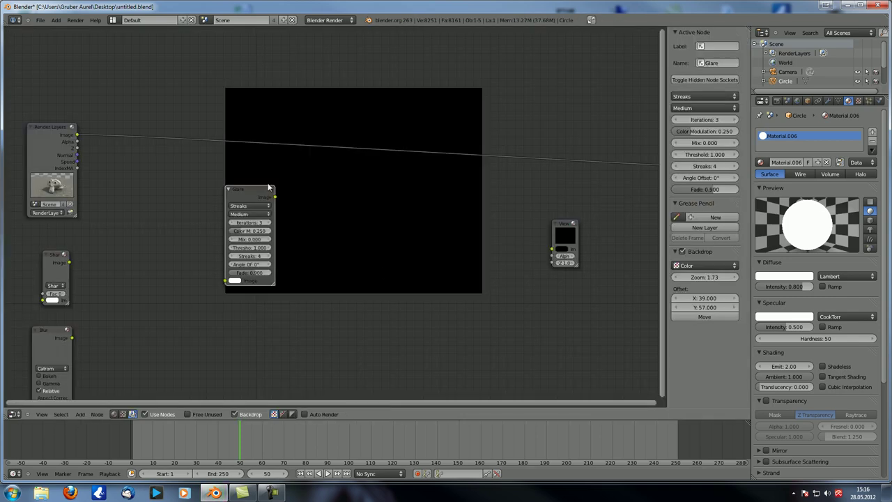
Arrange the Glare, Viewer and Render Layers nodes closer together
left_click_drag(245, 193, 275, 195)
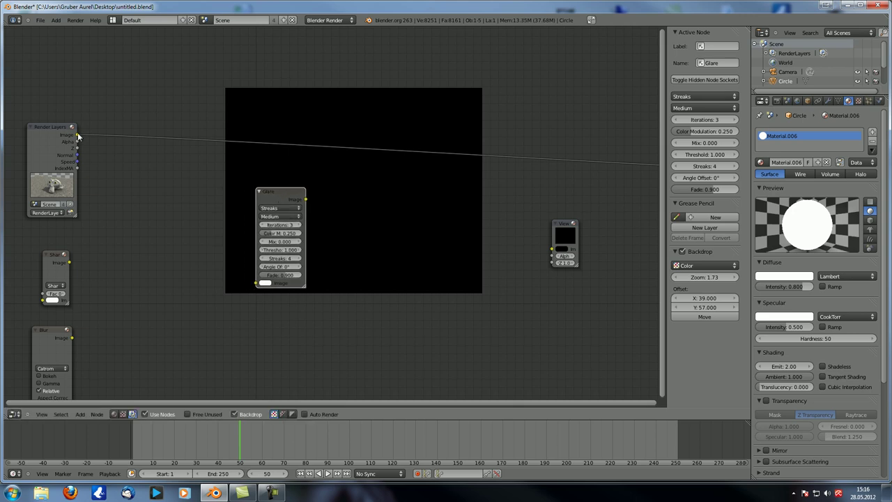
scroll(276, 251, "up", 5)
scroll(376, 265, "down", 3)
left_click_drag(616, 230, 441, 230)
left_click_drag(48, 125, 148, 154)
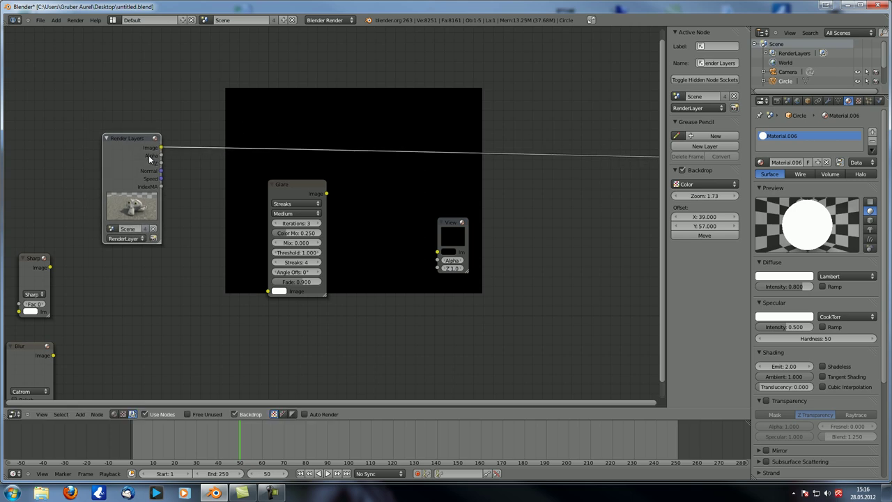
Link the Render Layers Image output to the Glare node and feed the Glare output into the Viewer
scroll(281, 179, "up", 2)
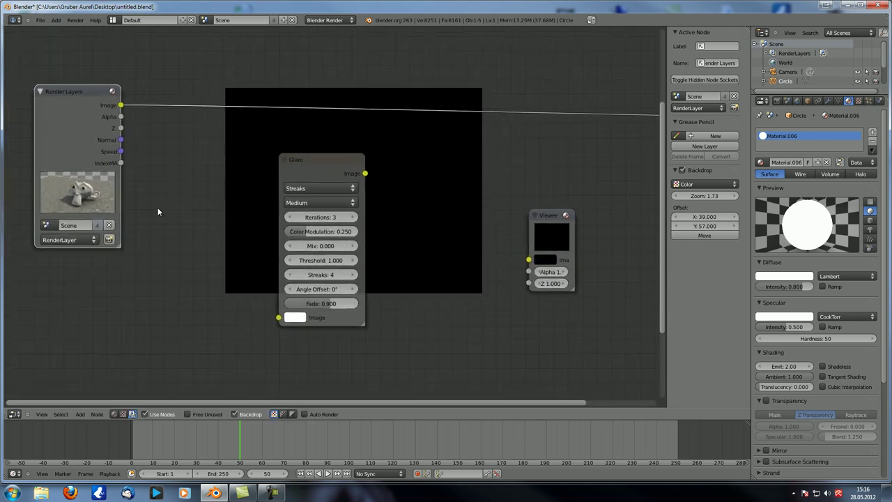
left_click_drag(120, 105, 279, 318)
left_click(338, 177, "ctrl+shift")
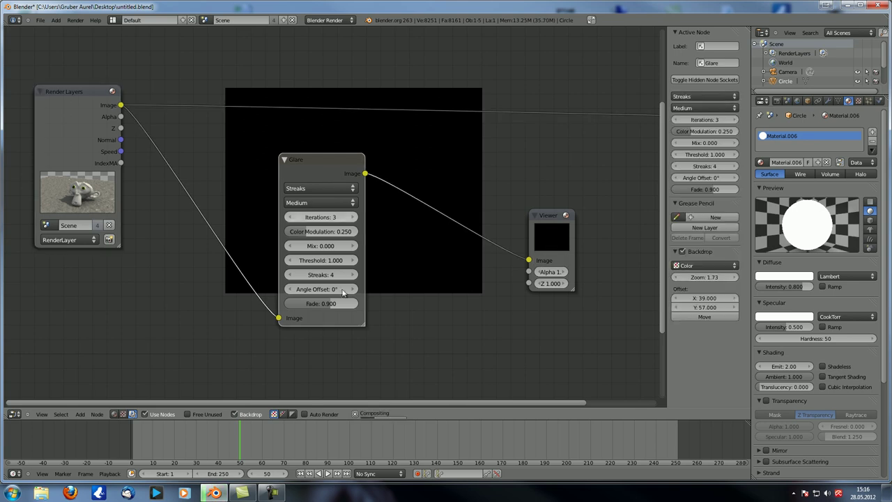
middle_click_drag(413, 276, 491, 343)
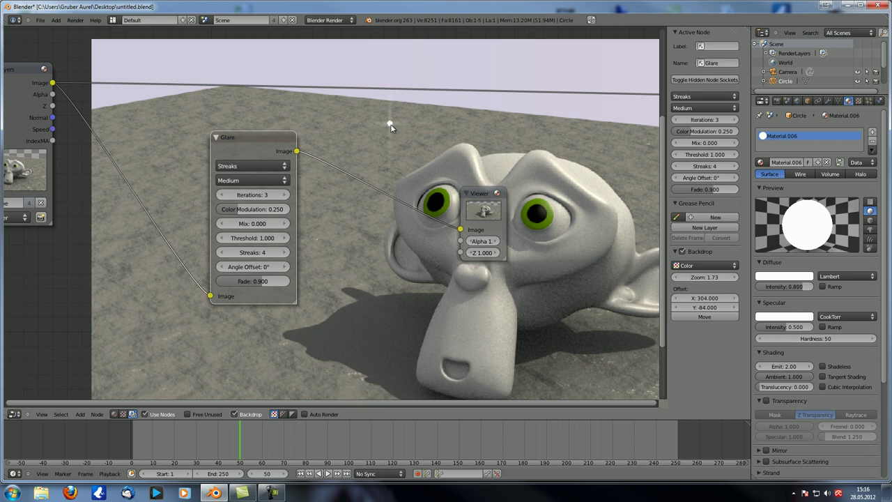
middle_click_drag(392, 124, 369, 111)
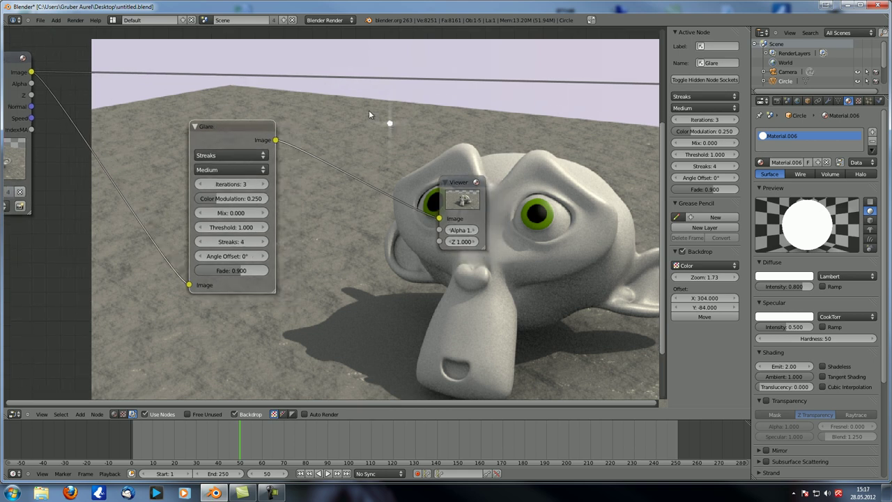
Set the Glare node's Threshold to 0 and inspect the result in the backdrop
left_click(241, 228)
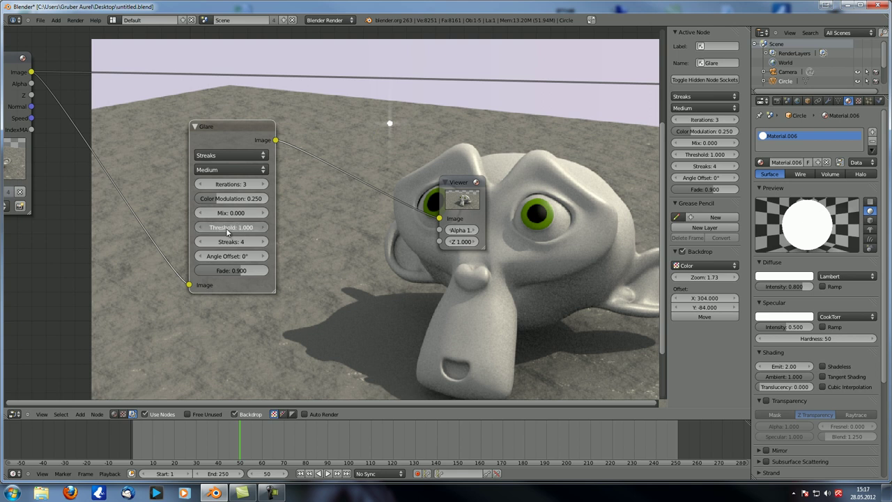
type("0")
key("Return")
middle_click_drag(405, 326, 228, 406, "alt")
middle_click_drag(303, 398, 606, 334, "alt")
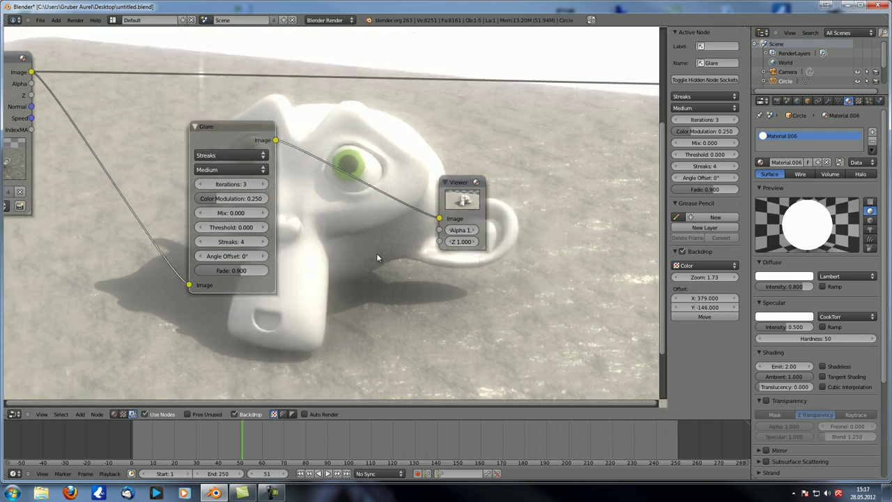
scroll(439, 277, "up", 1)
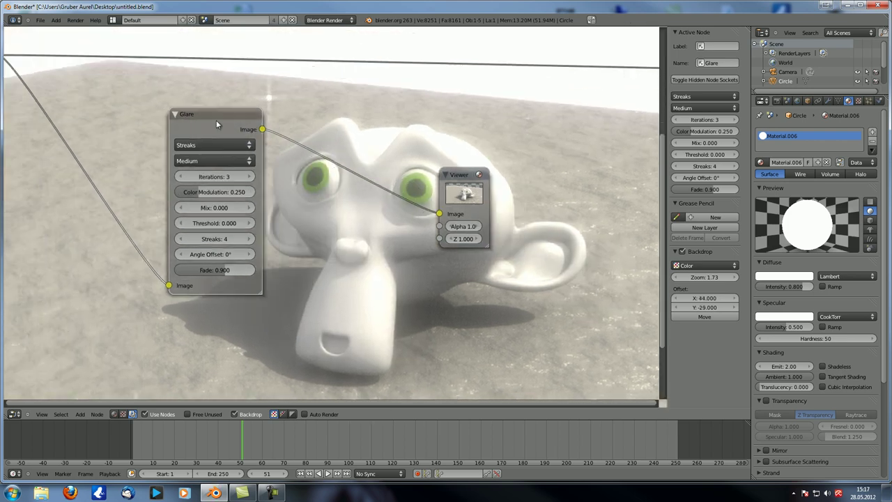
Raise the Glare node's Threshold to 16.14 and reposition the Glare and Viewer nodes to expose the backdrop
left_click_drag(216, 119, 232, 130)
middle_click_drag(374, 126, 356, 131, "alt")
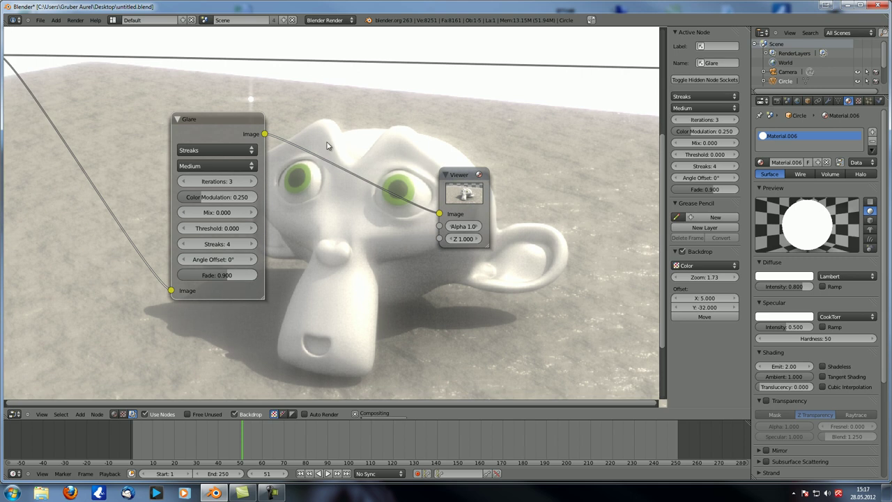
mouse_move(215, 230)
left_mouse_down()
mouse_move(267, 227)
mouse_move(231, 234)
left_mouse_up()
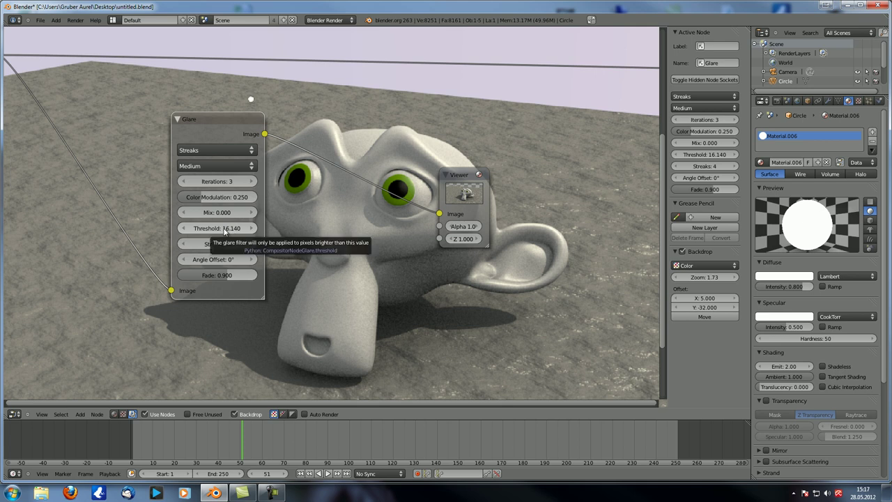
middle_click_drag(308, 199, 329, 189)
left_click_drag(455, 175, 511, 182)
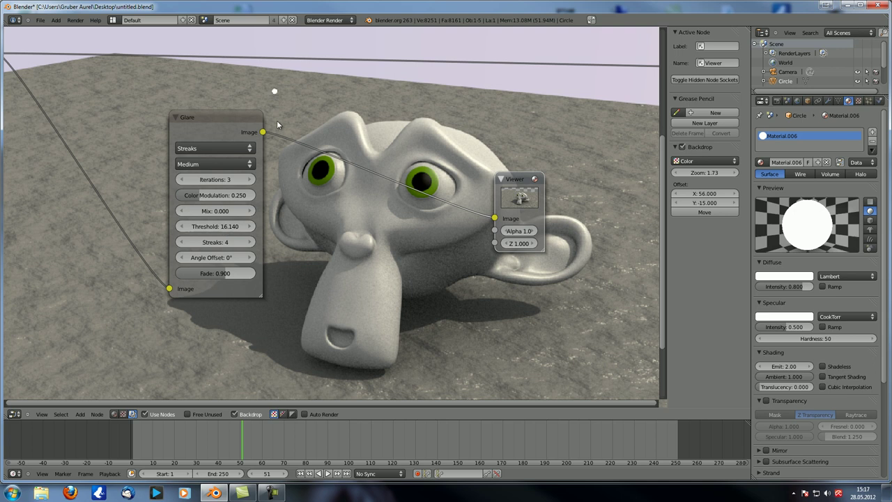
Set the Glare node's Threshold to 2, then step it up to 2.1
left_click(208, 227)
type("2")
key("Return")
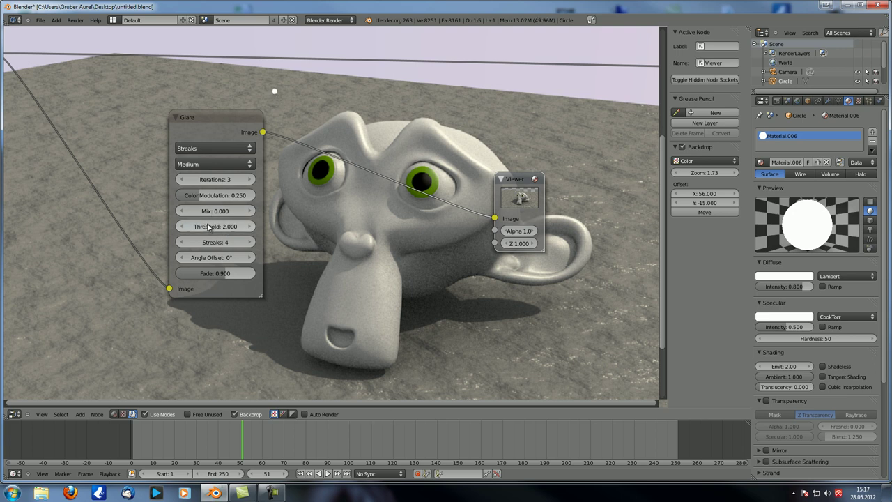
left_click(249, 227)
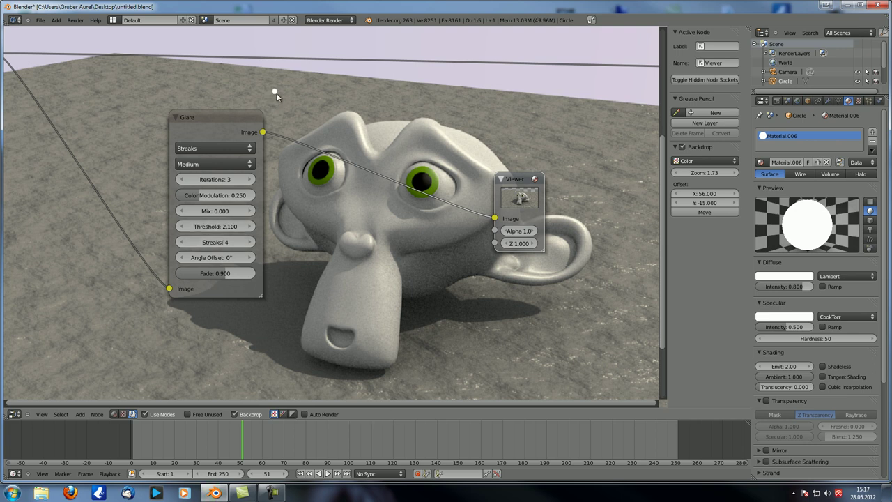
Set the Glare node's Threshold to 1 and inspect the streaks around the small circle
left_click(224, 226)
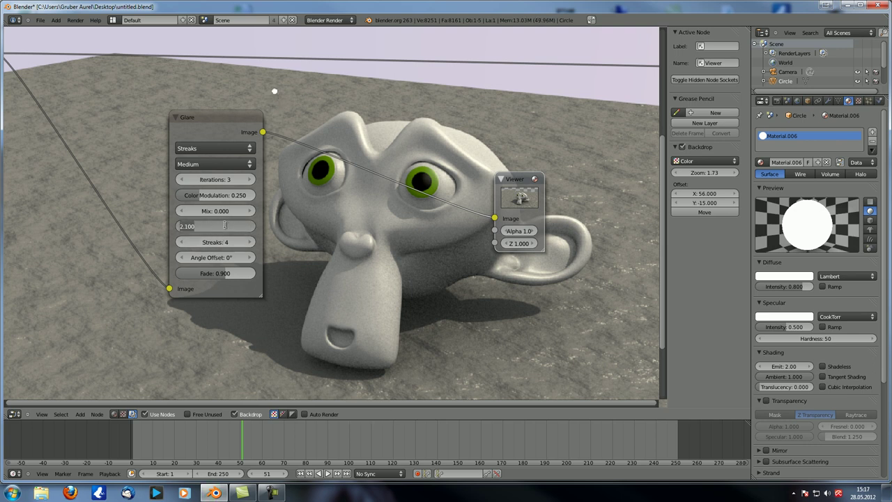
type("1")
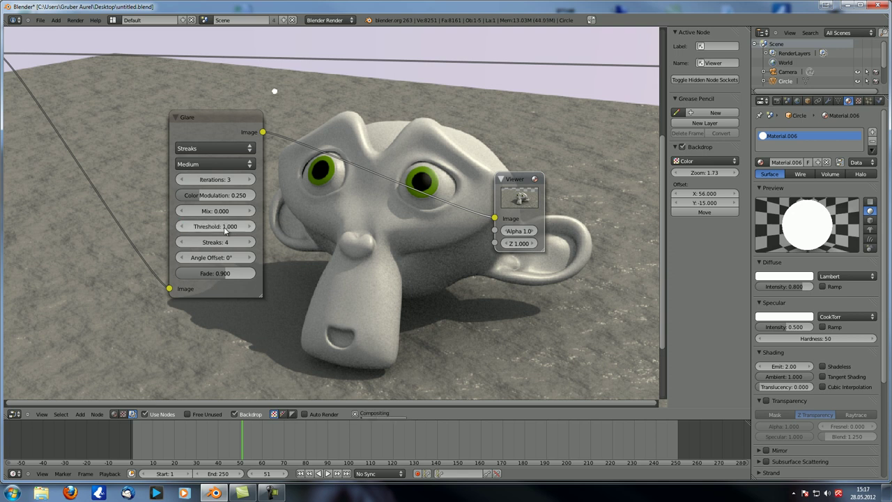
key("Return")
middle_click_drag(401, 298, 507, 330, "alt")
middle_click_drag(614, 248, 464, 163, "alt")
scroll(354, 160, "up", 2)
middle_click_drag(340, 162, 368, 211)
scroll(294, 162, "down", 1)
middle_click_drag(294, 162, 354, 180)
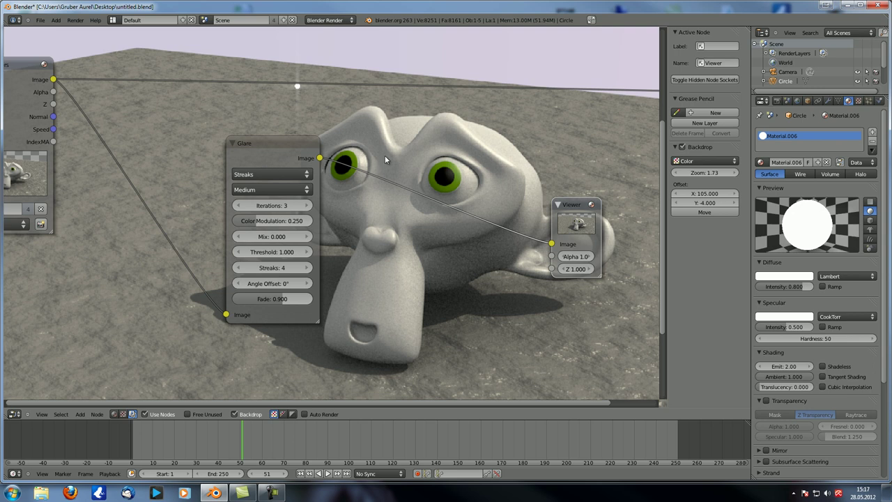
Try the Simple Star glare type on the Glare node, then switch it to Fog Glow
right_click(275, 165)
left_click(276, 171)
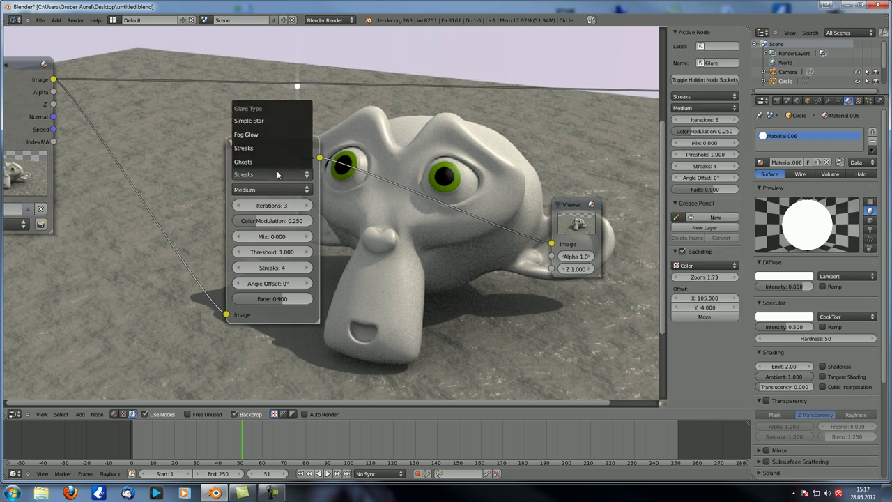
left_click(279, 121)
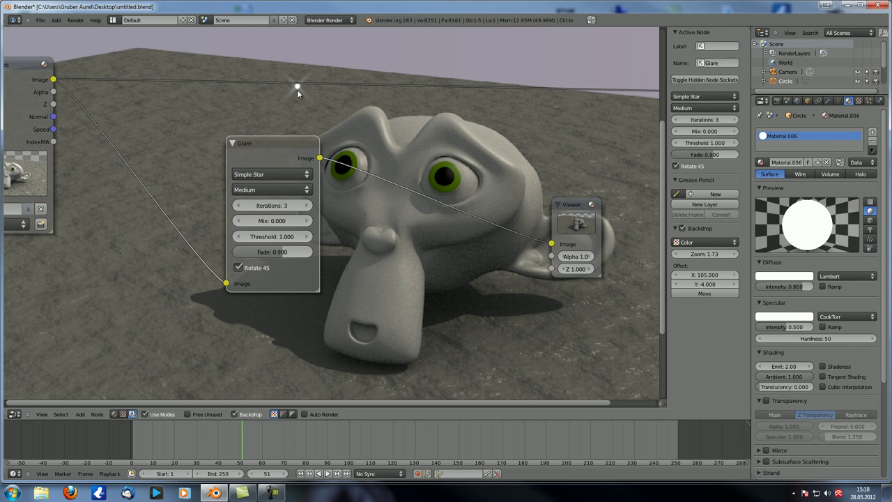
left_click(270, 174)
left_click(268, 132)
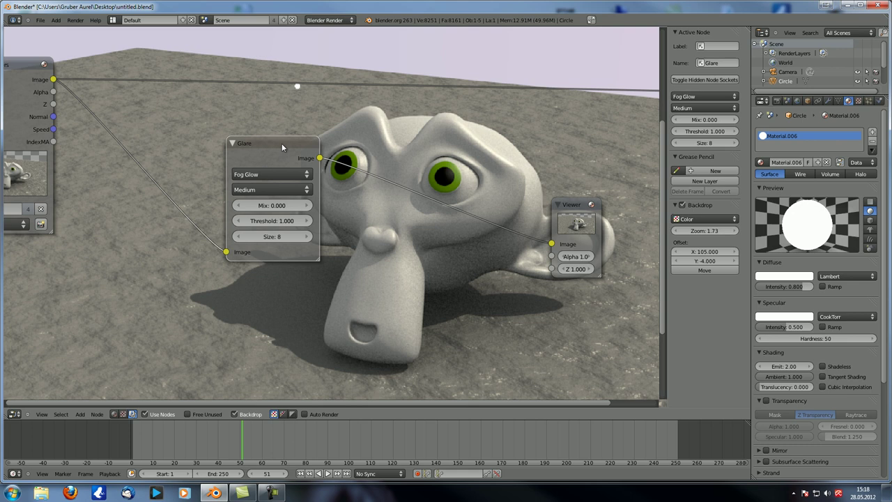
Set the Fog Glow's Mix to 1 and its Size to 9
left_click_drag(276, 211, 306, 212)
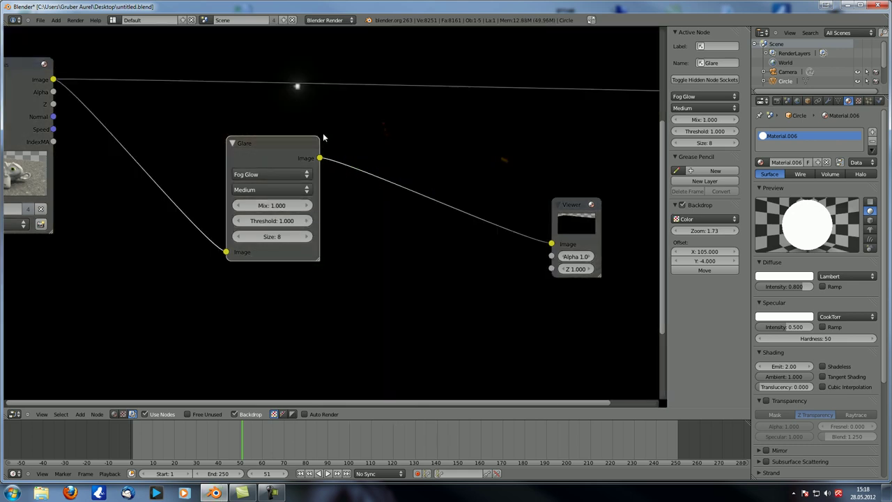
middle_click_drag(323, 137, 297, 123)
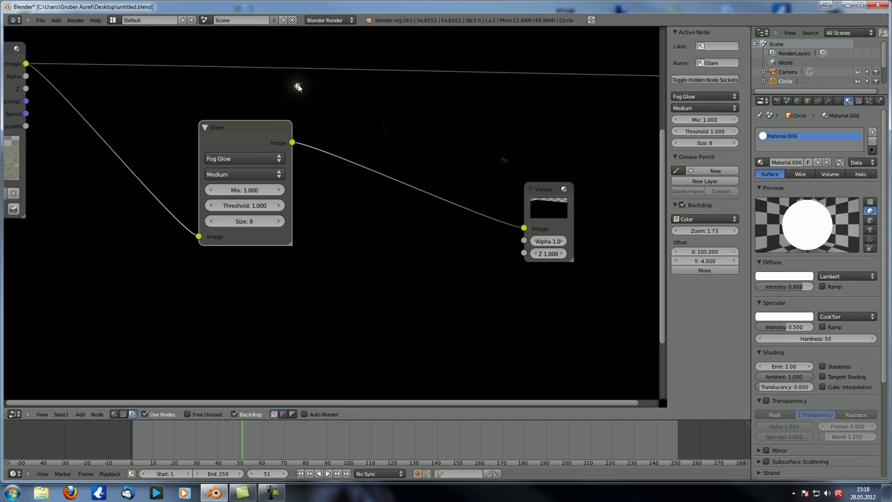
left_click(280, 221)
Set the Fog Glow's quality to High on the Glare node
left_click(243, 174)
left_click(237, 138)
left_click(235, 175)
left_click(256, 157)
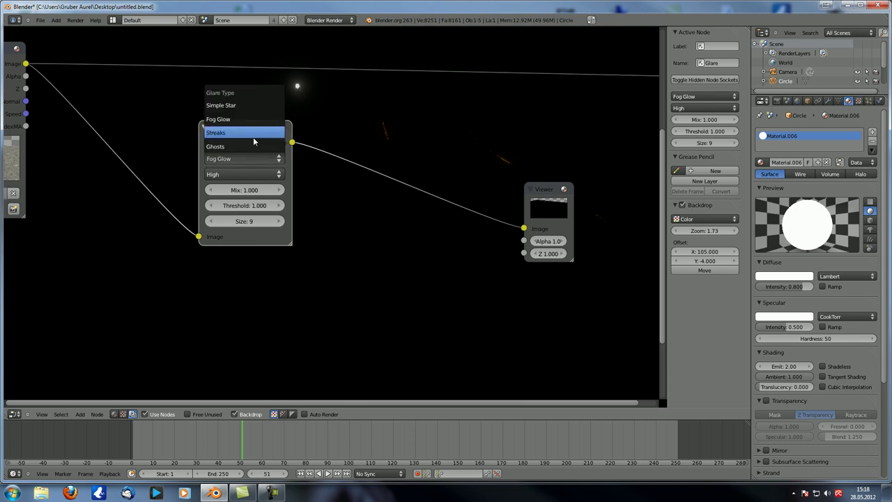
Switch the Glare node to Streaks, then to the Ghosts glare type
left_click(253, 134)
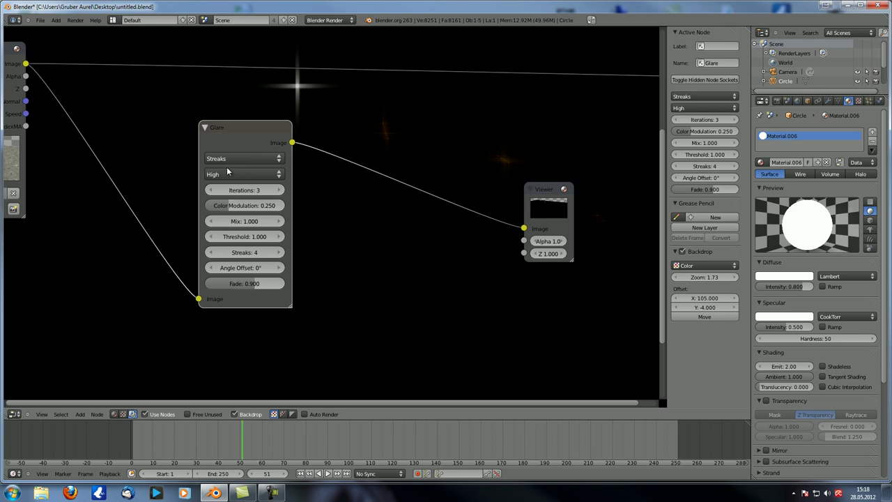
left_click(239, 158)
left_click(240, 145)
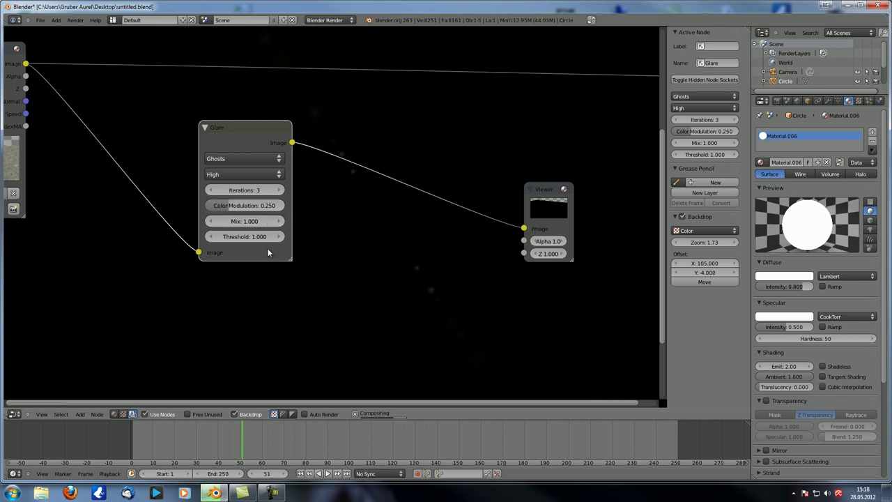
Shift the Glare node slightly and lower the Ghosts Threshold to 0, then set it to 0.8
key("g")
left_click(253, 247)
left_click_drag(269, 251, 108, 244)
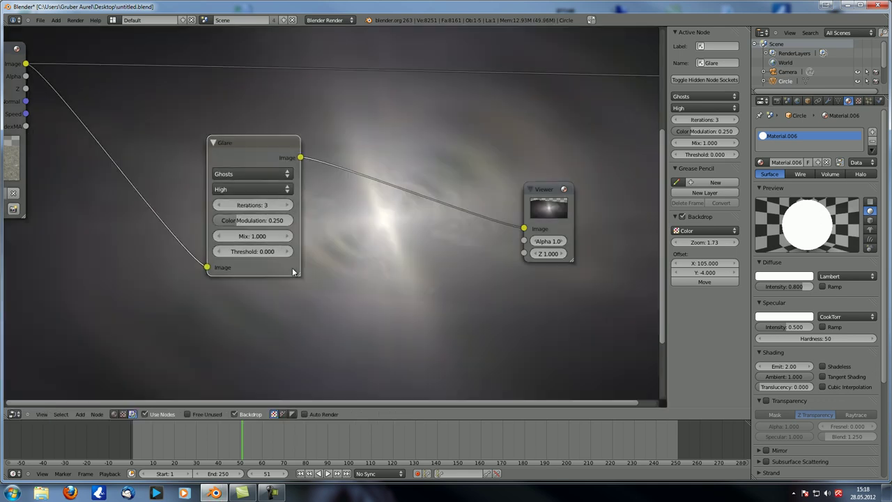
left_click(252, 251)
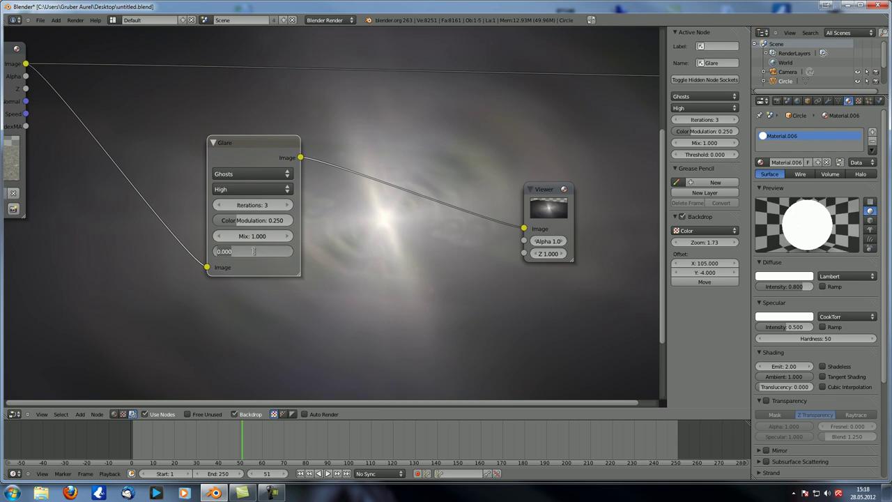
type("0.8")
key("Return")
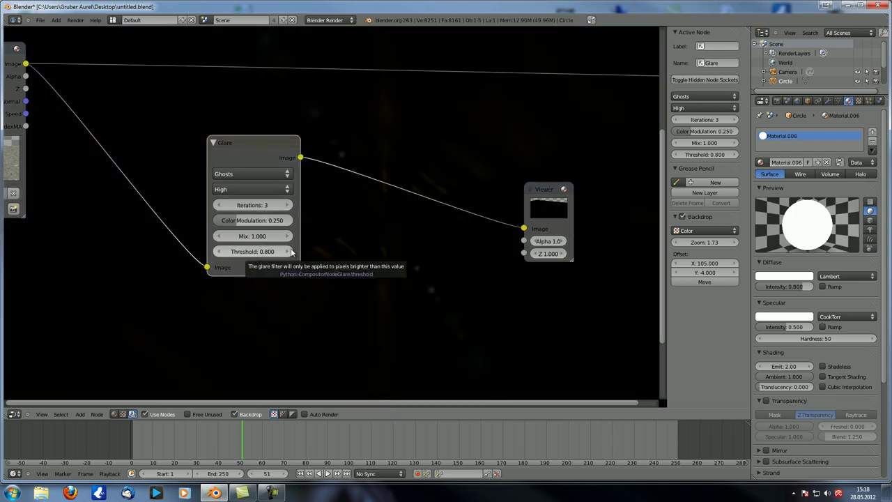
middle_click_drag(381, 243, 334, 197)
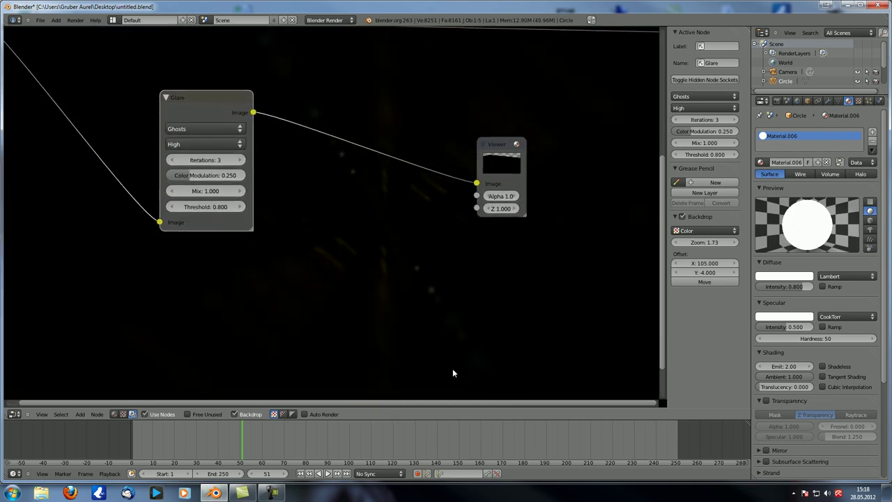
middle_click_drag(292, 89, 351, 166)
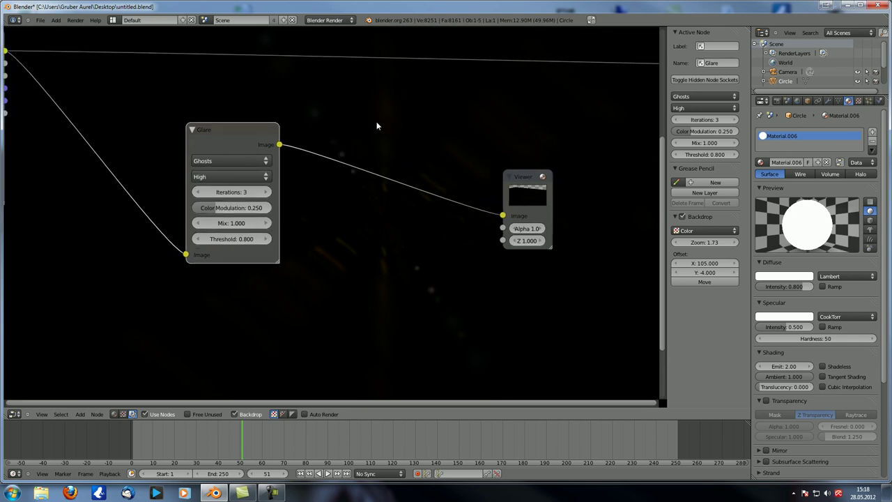
middle_click_drag(372, 233, 397, 234)
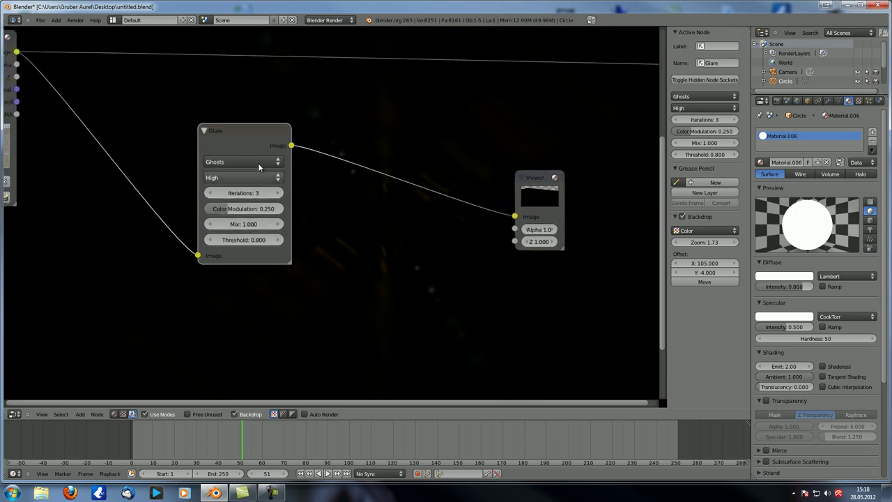
Change the Glare node's type from Ghosts to Simple Star
left_click(257, 163)
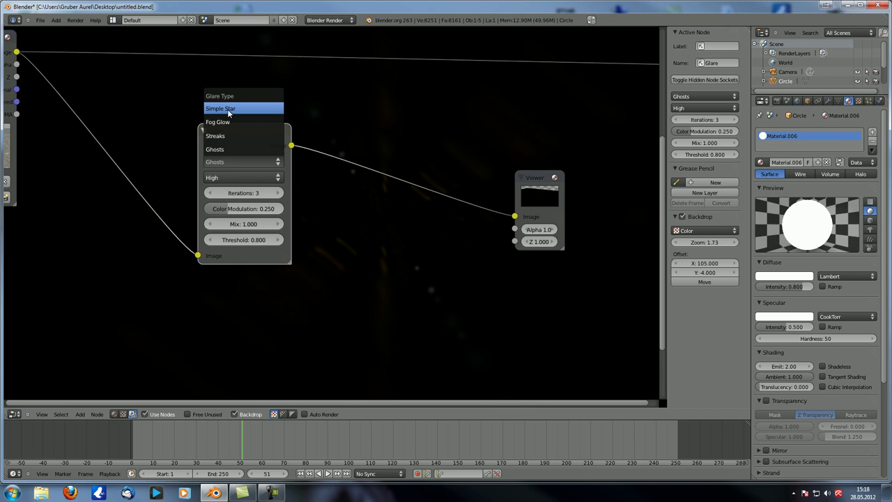
left_click(227, 108)
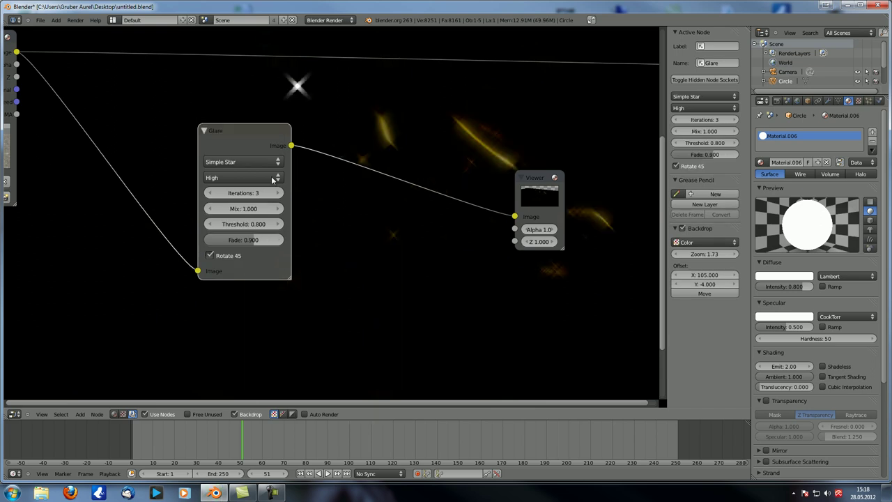
middle_click_drag(365, 242, 376, 254)
Set the Simple Star's quality to Medium, then reduce it to Low
left_click(250, 186)
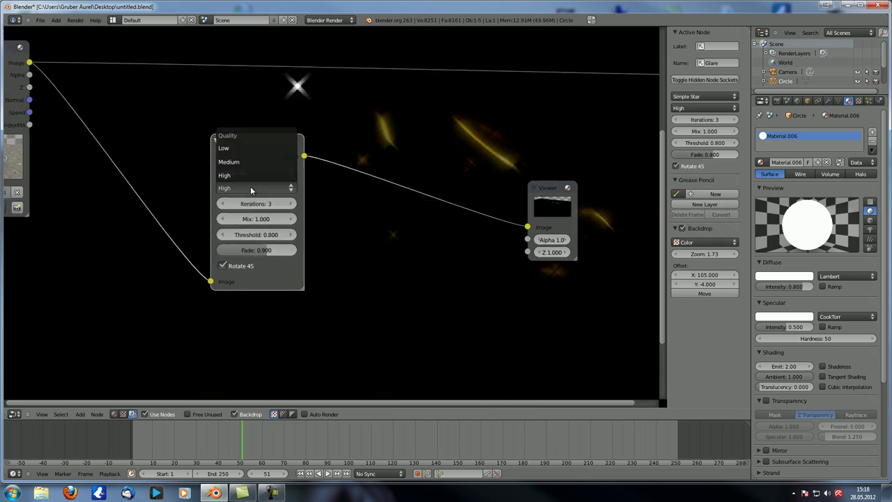
left_click(251, 161)
left_click(256, 189)
left_click(251, 149)
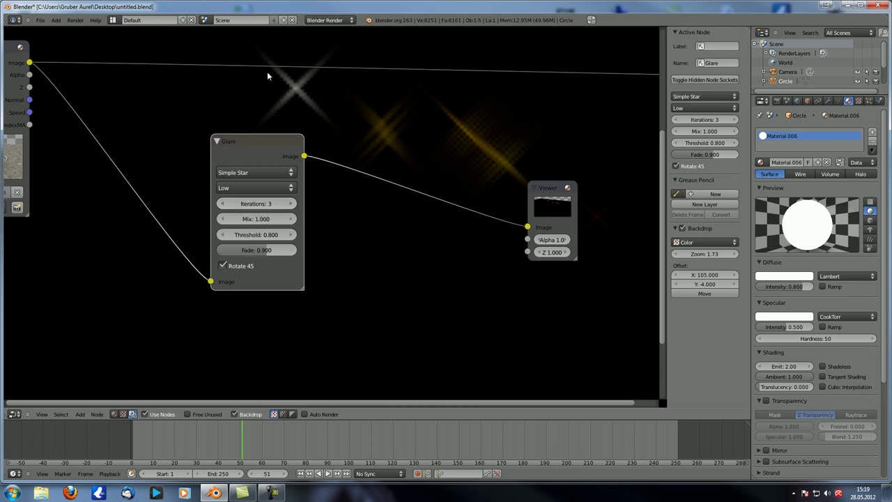
Raise the Simple Star's Iterations to 5 and reposition the Glare node clear of the star in the backdrop
left_click_drag(256, 205, 410, 213)
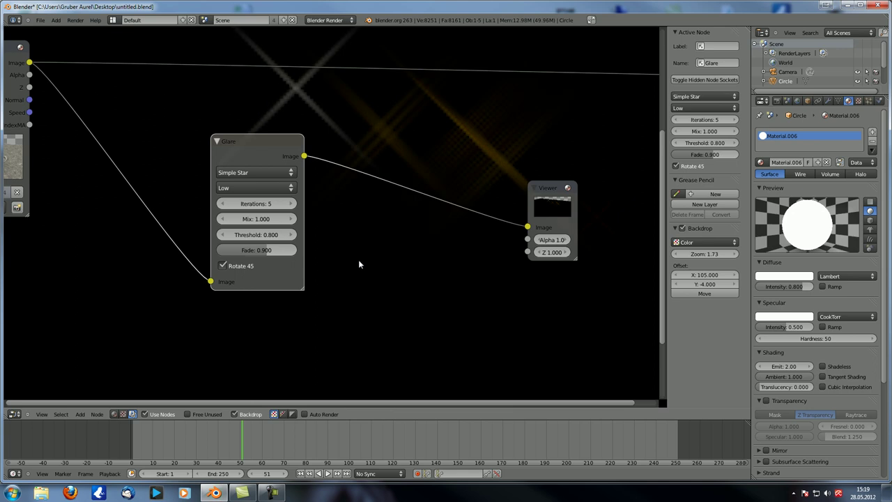
middle_click_drag(345, 207, 407, 282, "alt")
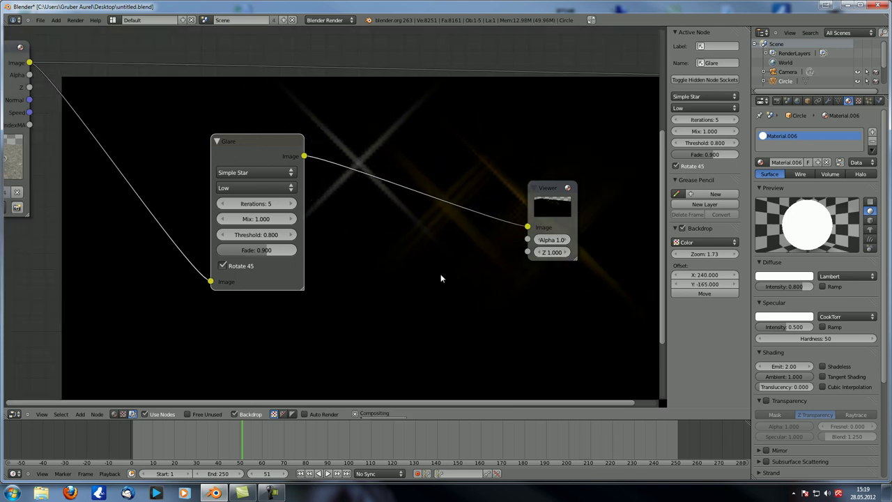
left_click_drag(266, 160, 234, 177)
Set the Simple Star's quality to Medium, then raise it to High
left_click(218, 205)
left_click(221, 181)
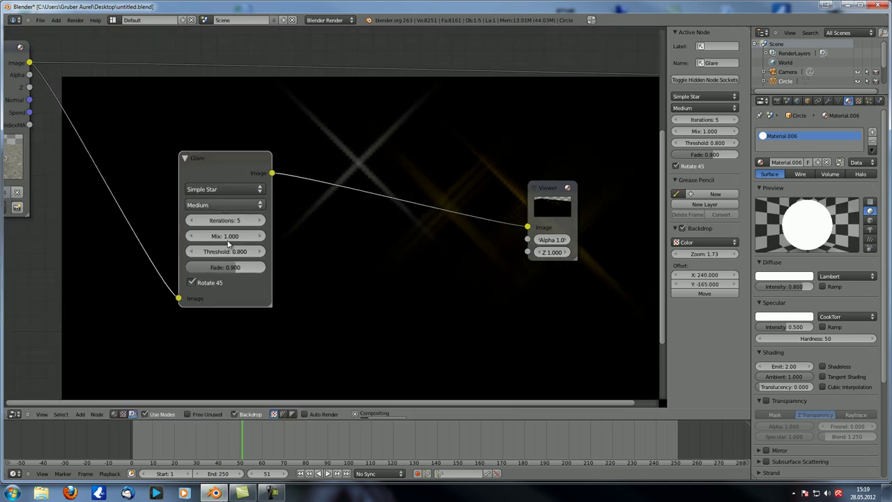
left_click(218, 205)
left_click(220, 184)
middle_click_drag(372, 211, 341, 213, "alt")
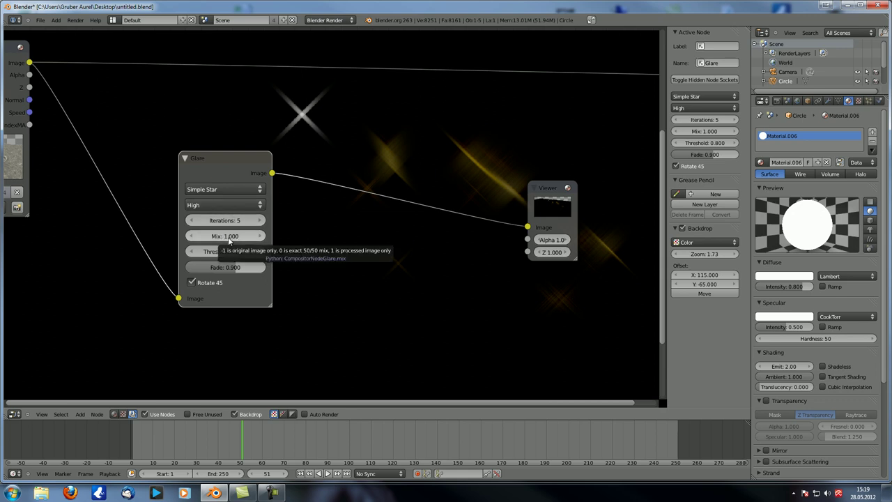
Lower the Glare node's Mix to -1 and shift the node slightly
left_click_drag(231, 237, 114, 223)
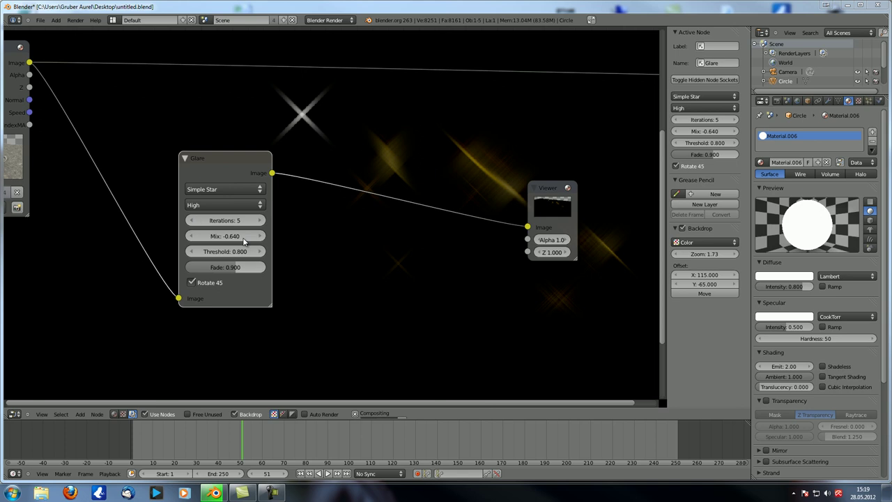
key("g")
left_click(322, 241)
left_click_drag(322, 241, 135, 232)
left_click_drag(289, 170, 215, 165)
Set the Glare node's Mix to 0, then raise it to 1 and move the node a little
left_click(244, 243)
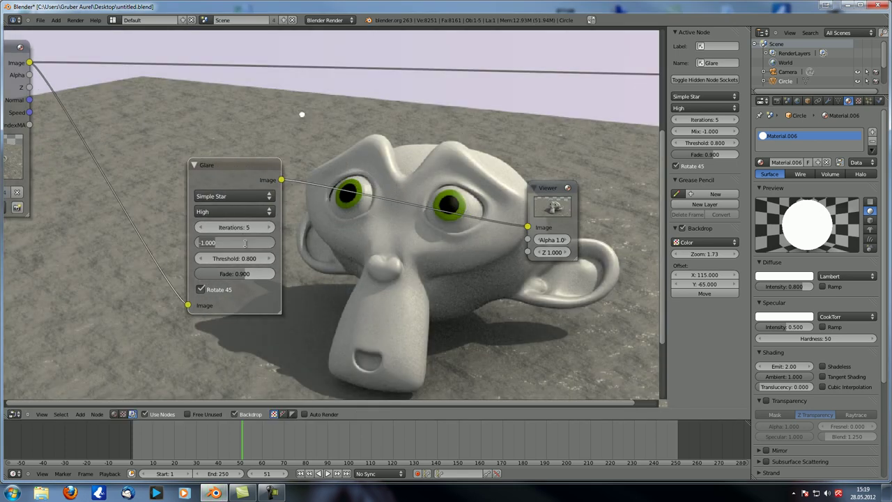
type("0")
key("Return")
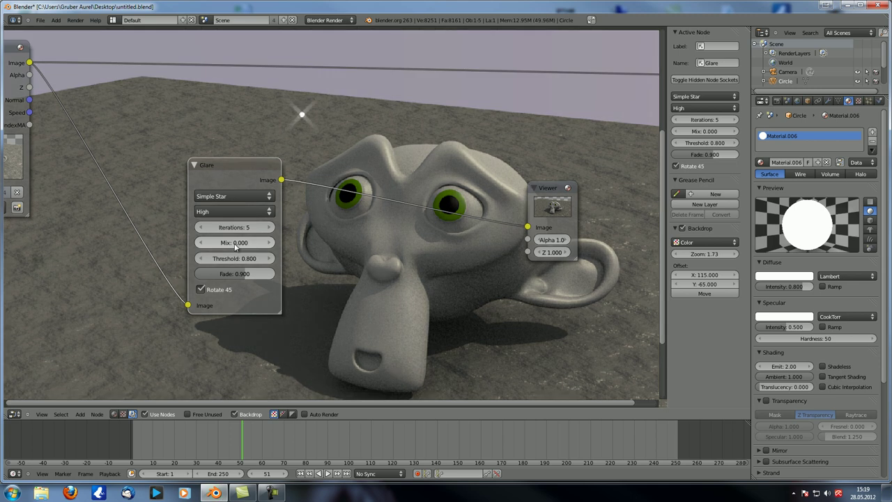
left_click_drag(243, 241, 640, 246)
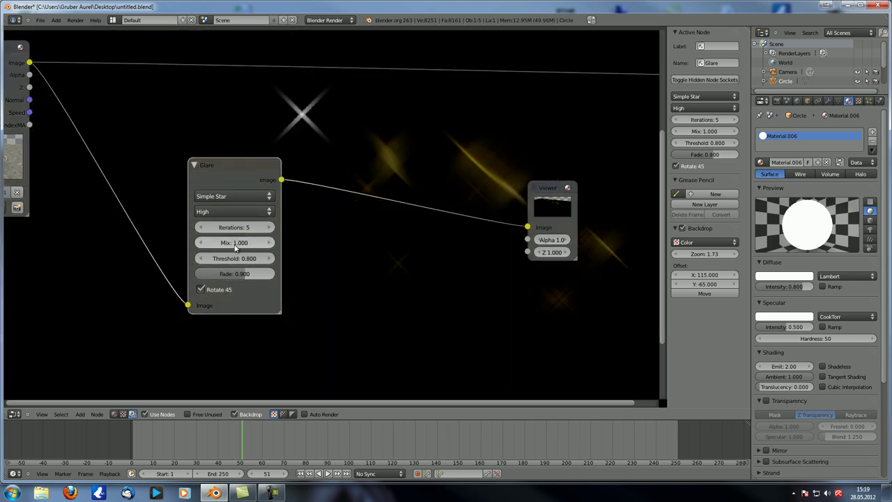
left_click_drag(237, 174, 221, 163)
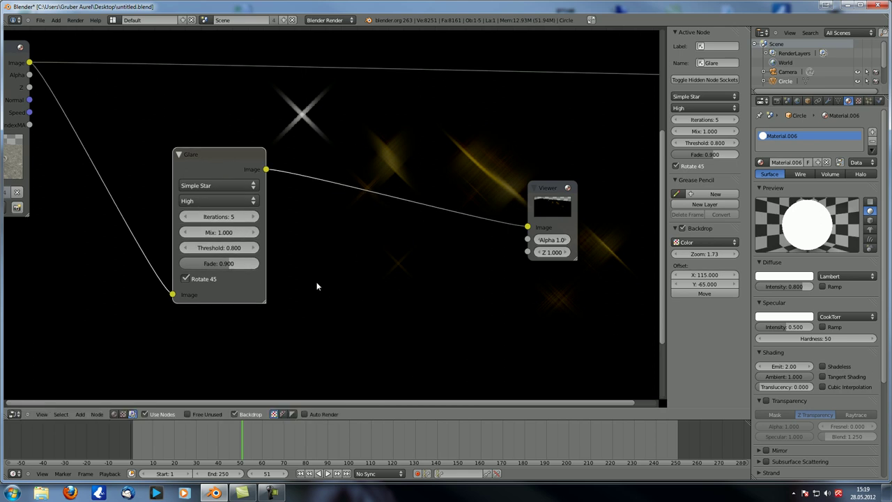
Set the Glare node's Mix to 0 to blend the star glare with the monkey render
left_click(224, 233)
type("0")
key("Return")
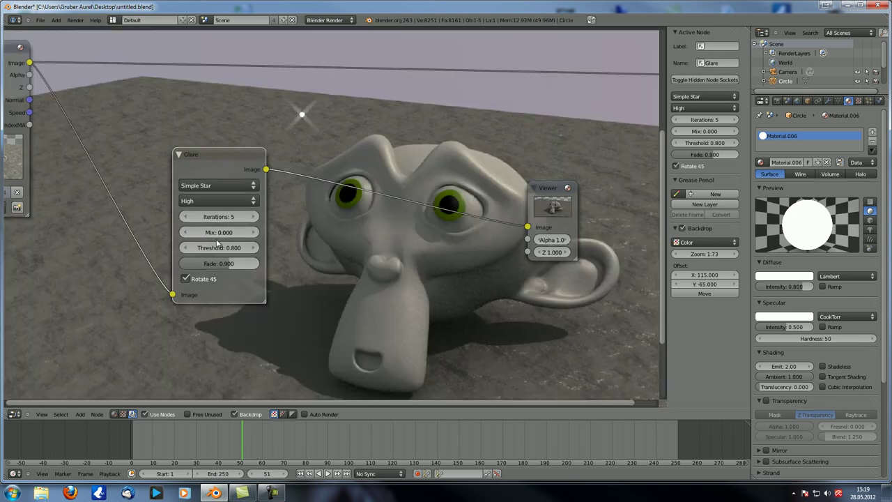
Try the Glare node's Threshold at 0, then at its extreme of 1000
left_click(217, 245)
type("0")
key("Return")
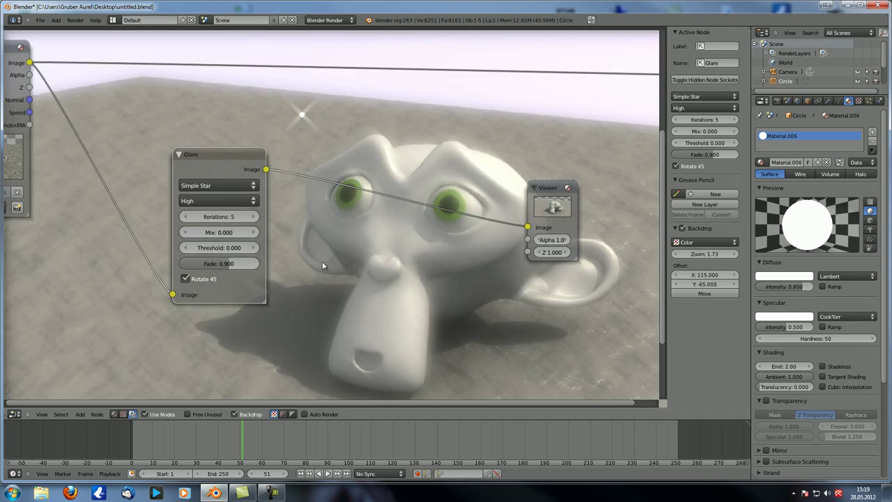
left_click_drag(248, 246, 864, 262)
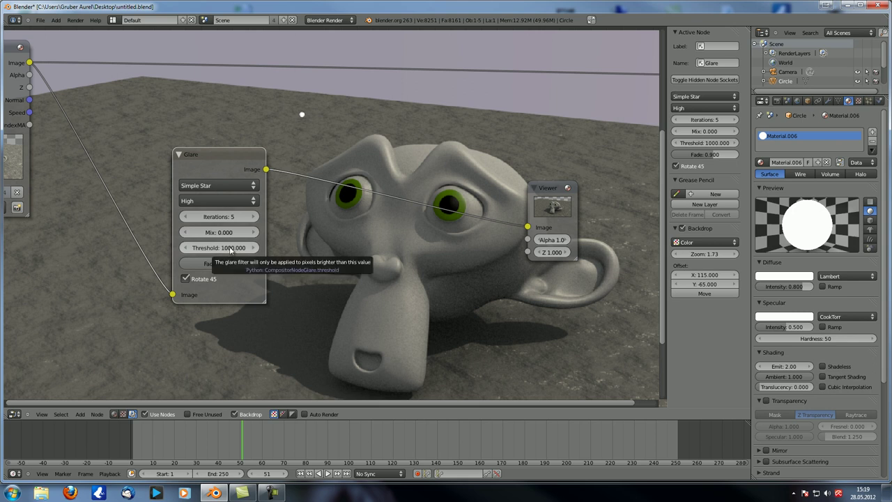
Set the Glare node's Threshold to 1
left_click(215, 248)
type("1")
key("Return")
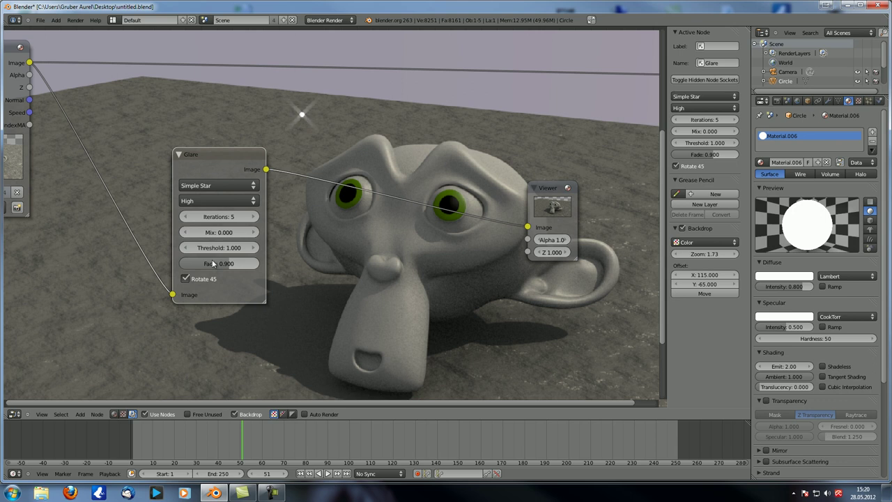
Raise the Simple Star's Fade to 0.956, then 0.970, and set Mix to 1
mouse_move(218, 264)
left_mouse_down()
mouse_move(236, 264)
mouse_move(225, 263)
left_mouse_up()
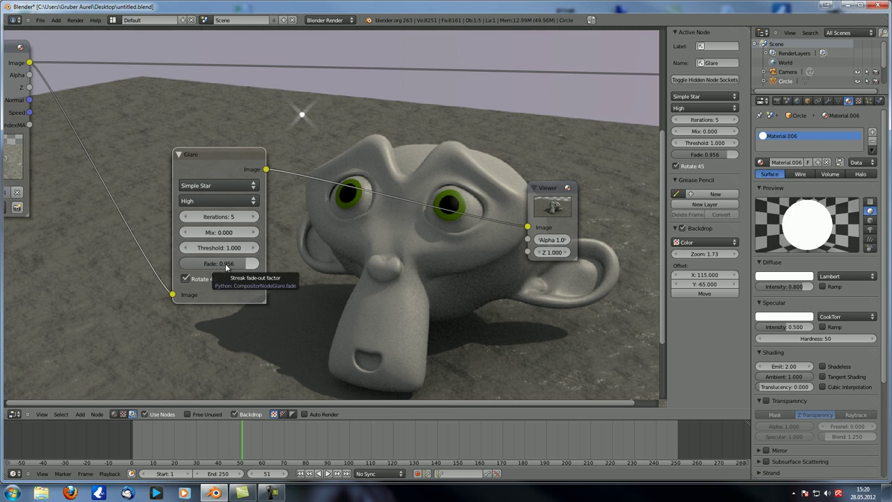
left_click_drag(213, 263, 217, 264)
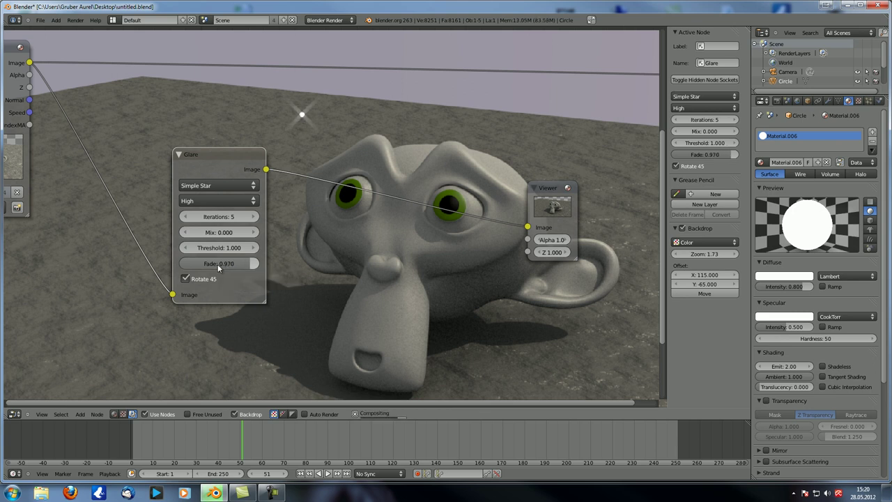
left_click_drag(218, 234, 570, 245)
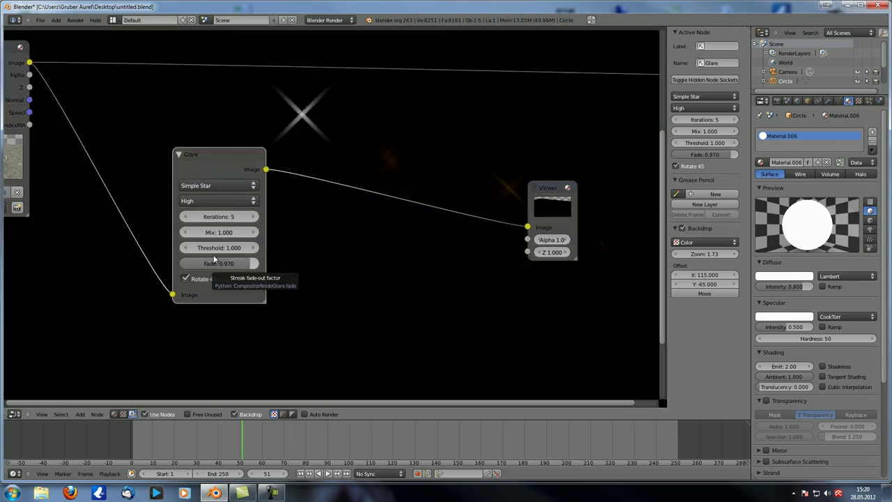
Compare the Simple Star's Fade at 1 and 0.75, return it to 1, and shift the Glare node
left_click_drag(204, 263, 255, 267)
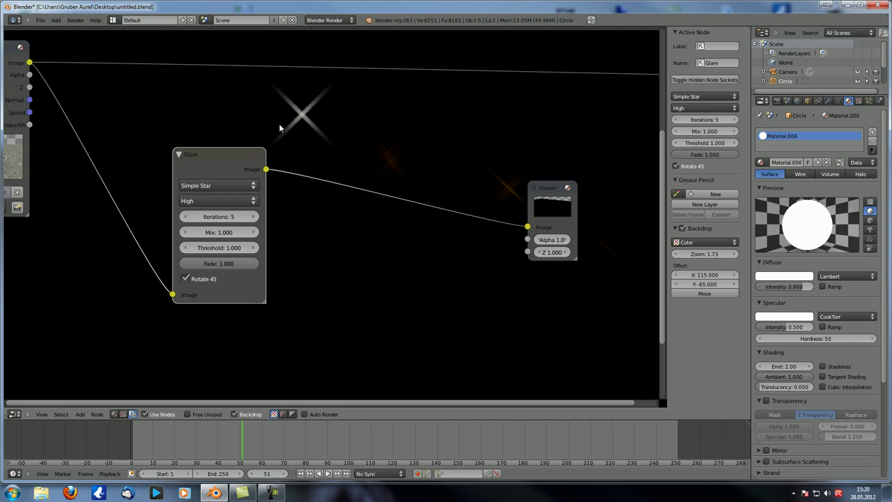
left_click_drag(234, 265, 165, 268)
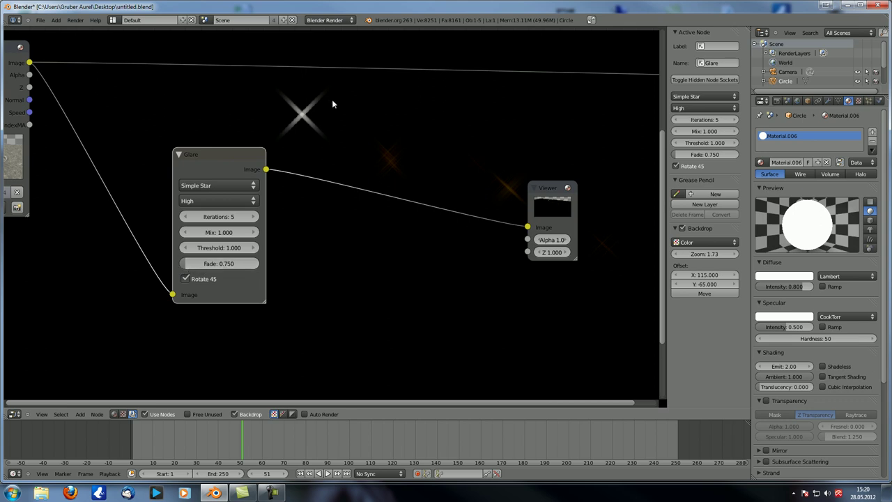
left_click_drag(206, 263, 292, 261)
left_click_drag(256, 167, 215, 178)
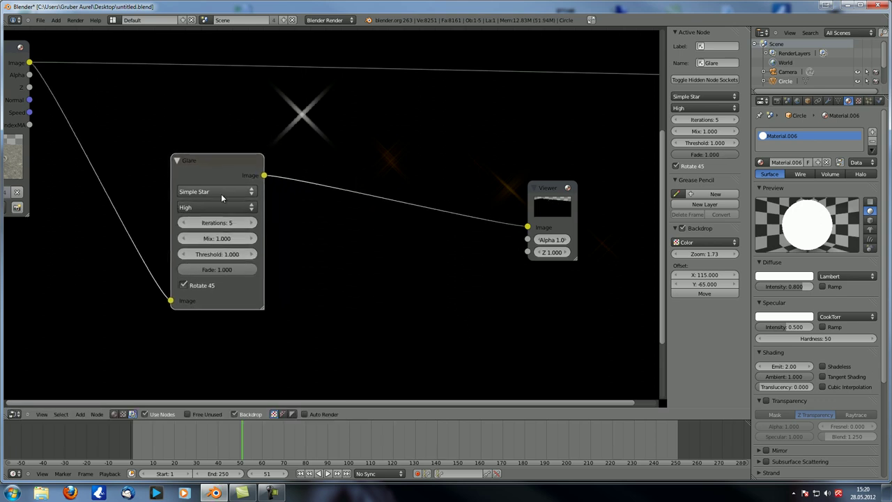
Turn the Simple Star's Rotate 45 option off and back on
left_click(189, 284)
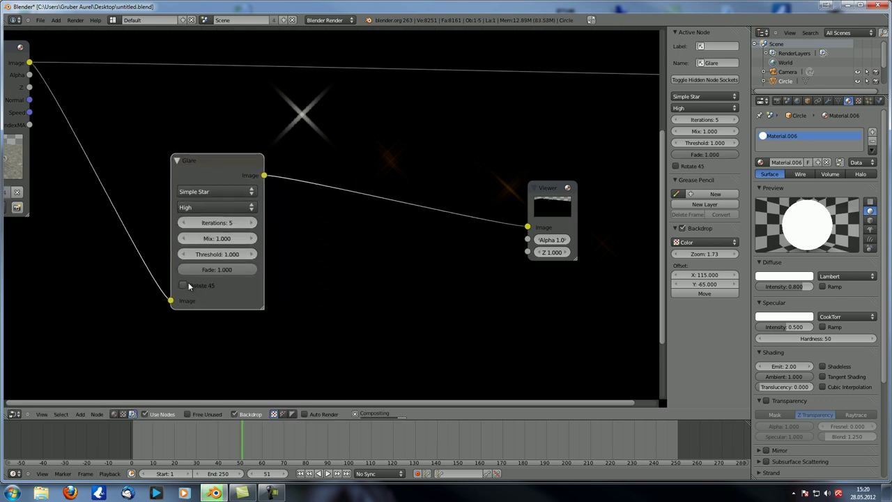
left_click(187, 284)
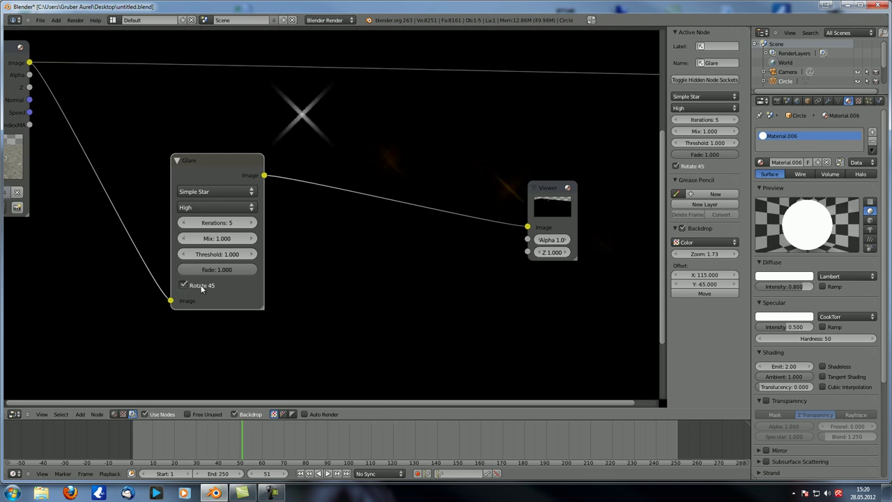
Shift the Glare node slightly and change its glare type to Fog Glow
left_click_drag(200, 171, 186, 162)
left_click(196, 182)
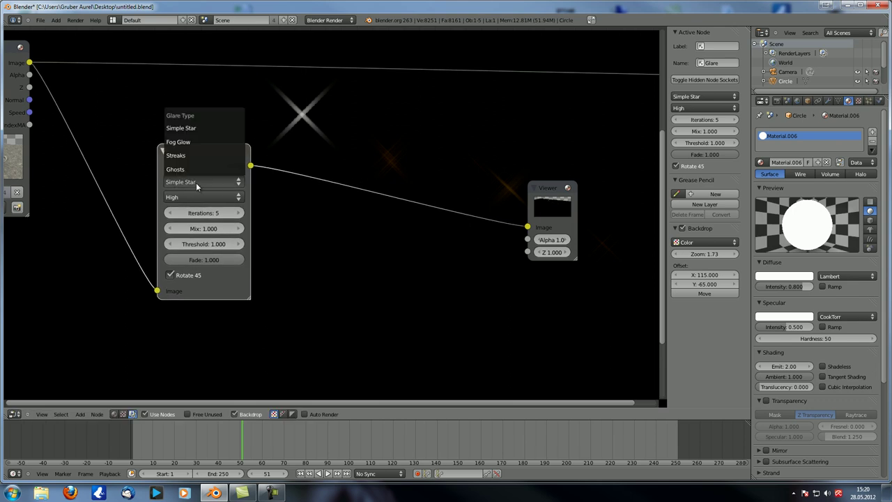
left_click(198, 142)
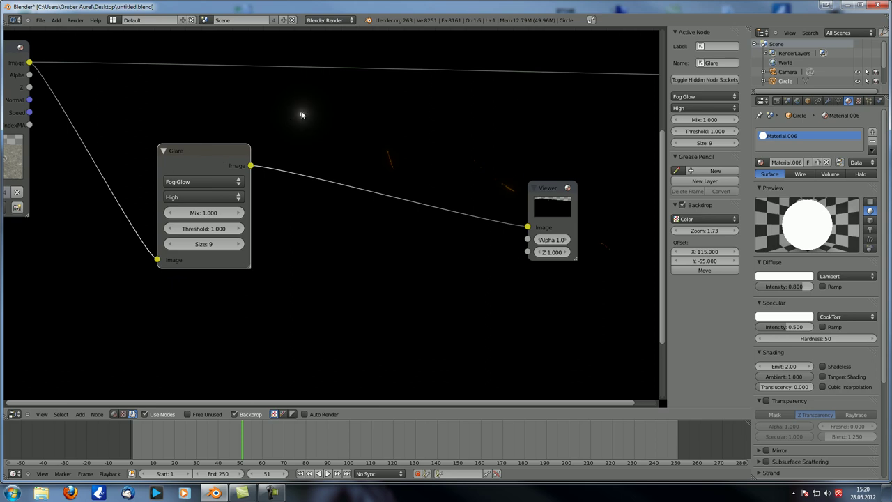
Compare the Fog Glow at Medium and Low quality, and return it to High
left_click(203, 195)
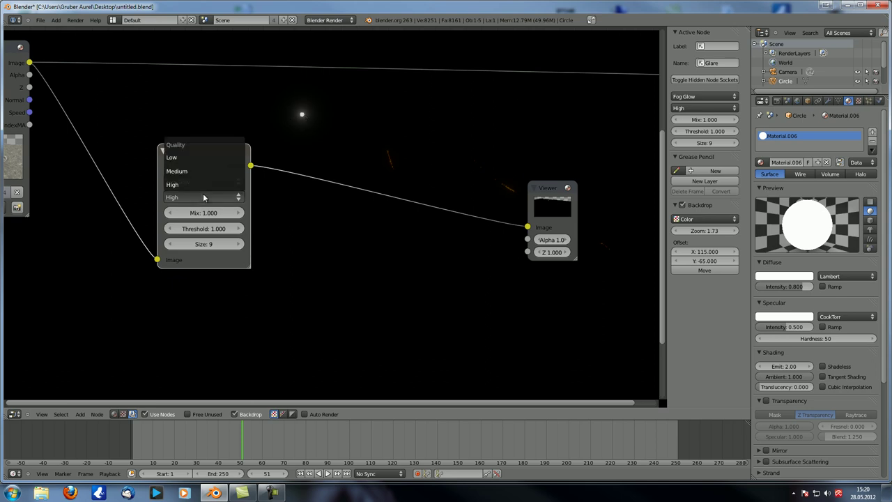
left_click(202, 173)
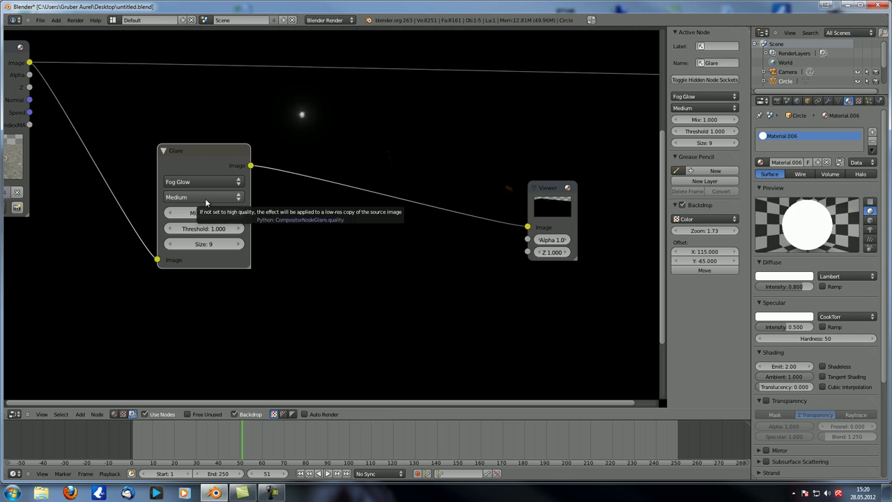
left_click(206, 200)
left_click(205, 157)
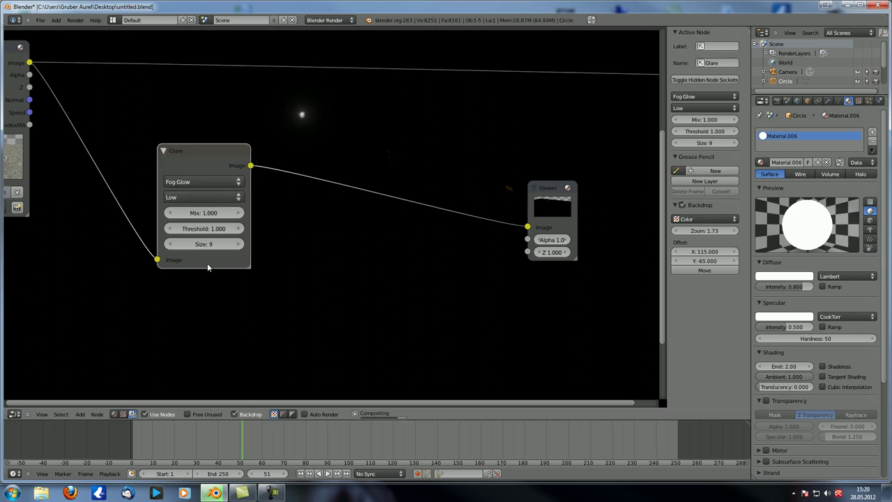
left_click(208, 198)
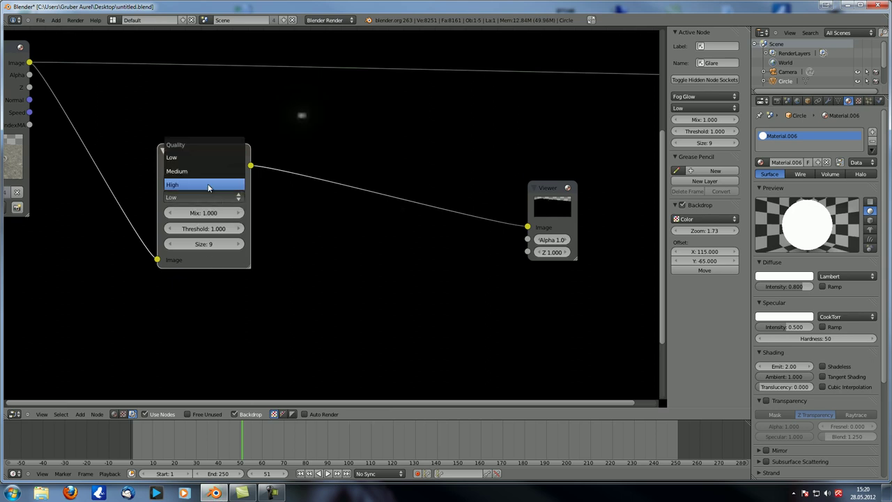
left_click(204, 184)
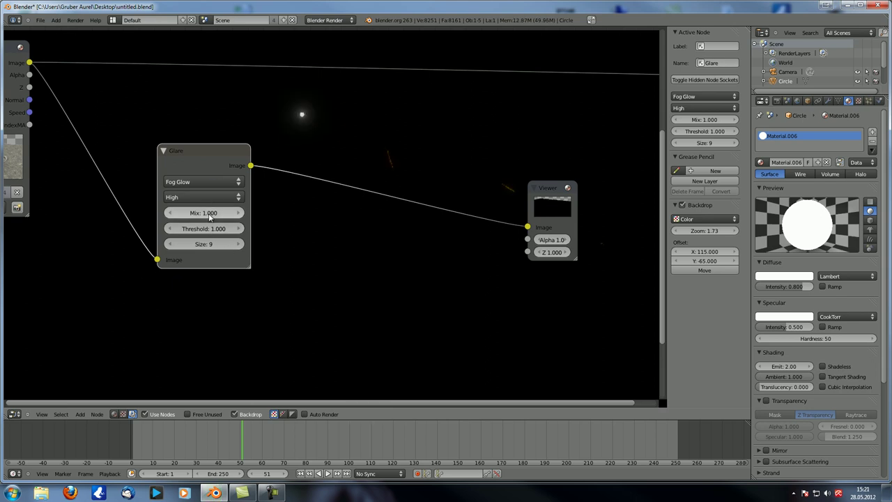
Try the Fog Glow's Mix at -1 and return it to 1, and set the Threshold to 0, then 0.3
left_click_drag(209, 215, 28, 215)
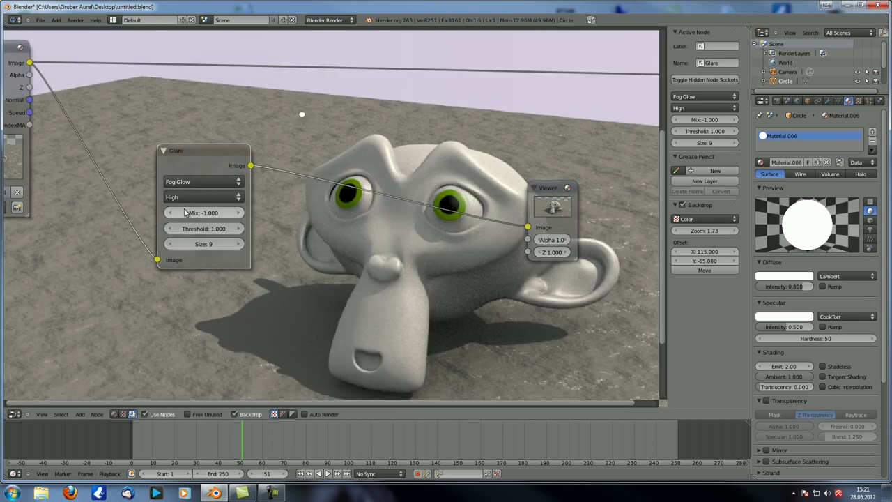
left_click_drag(185, 212, 538, 241)
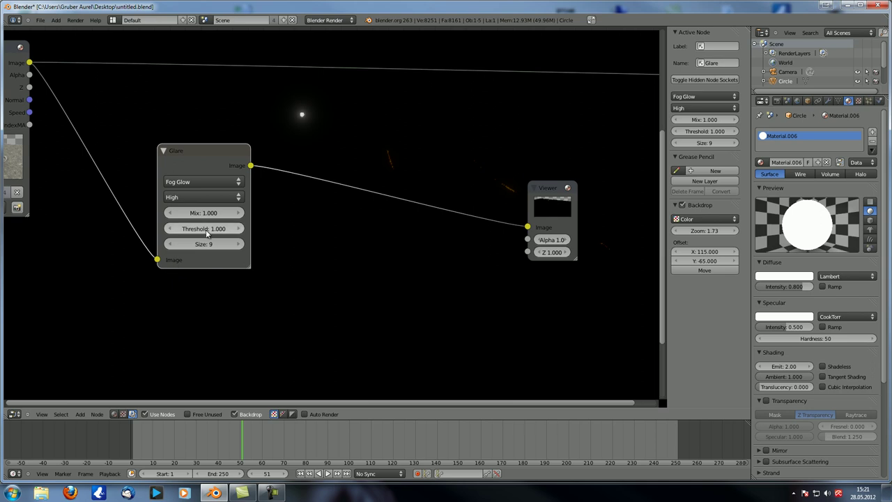
left_click_drag(207, 230, 167, 230)
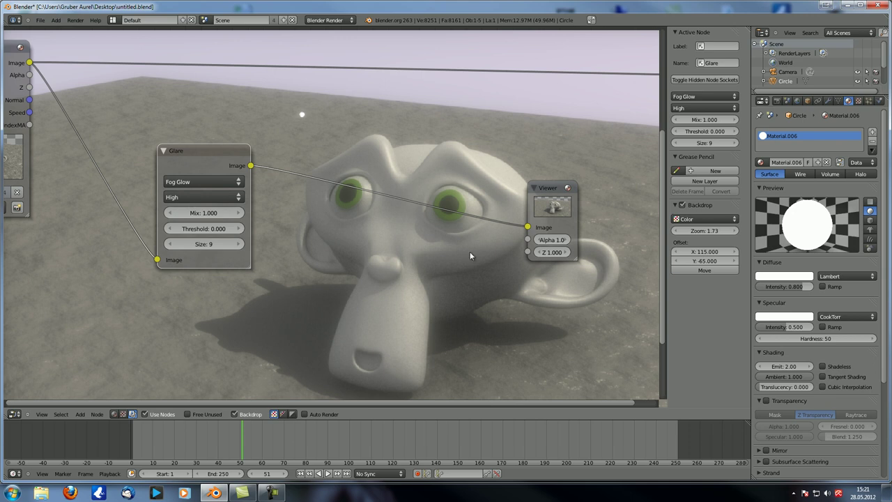
left_click(201, 230)
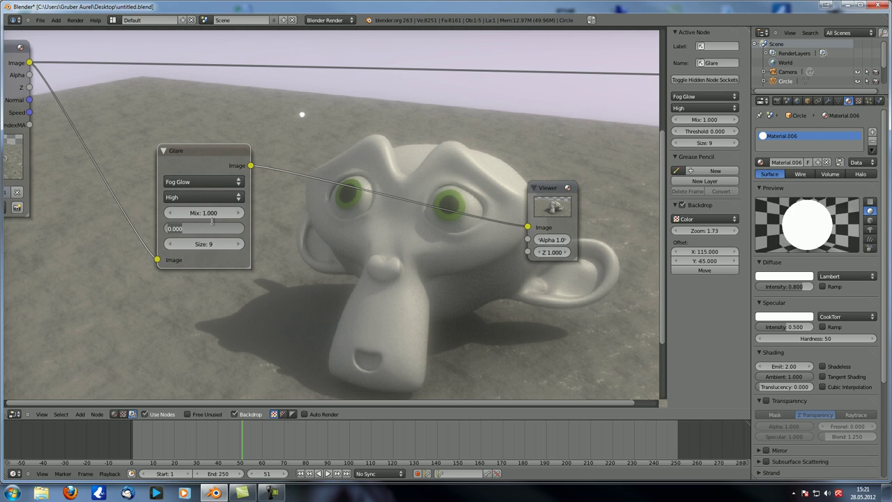
type("0.3")
key("Return")
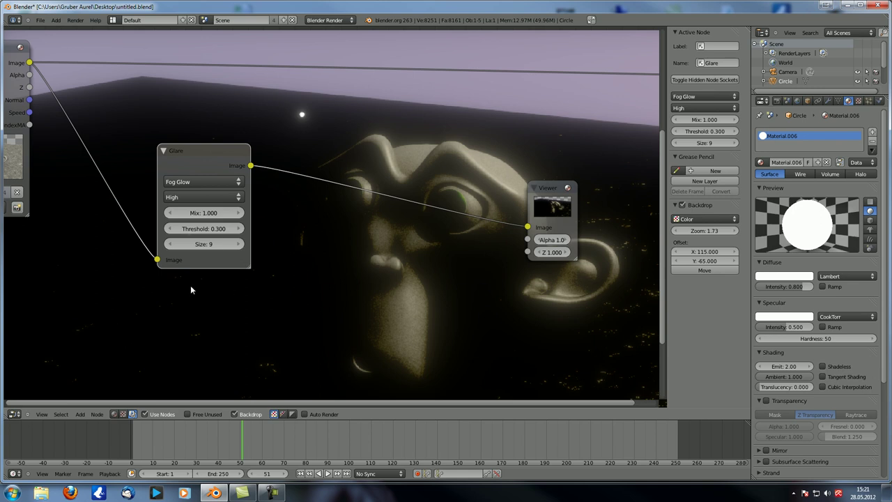
Set the Fog Glow's Mix to 0 and reduce its Size to 6
left_click(204, 212)
type("0")
key("Return")
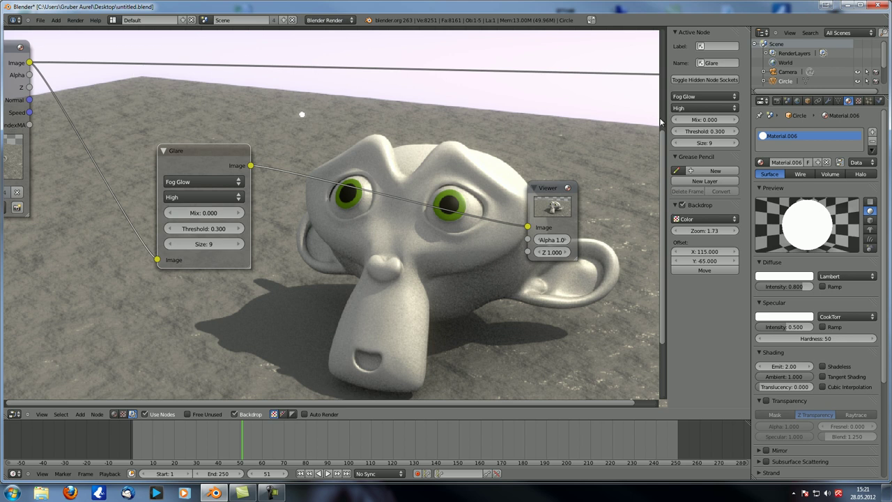
middle_click_drag(310, 279, 329, 267)
left_click_drag(238, 233, 39, 227)
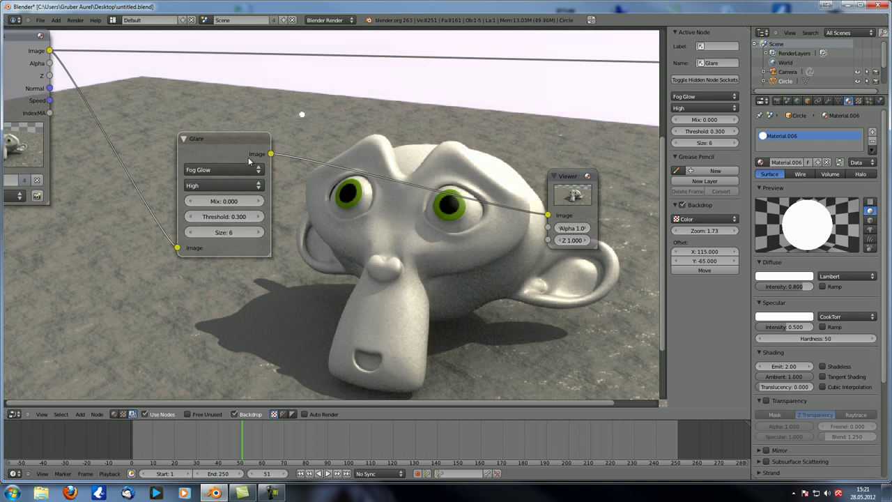
Vary the Fog Glow's Threshold and set it back to 0.3
left_click_drag(230, 217, 274, 223)
left_click(231, 218)
type(".3")
key("Return")
Raise the Fog Glow's Mix to 1 and its Size to 9
left_click_drag(226, 203, 649, 209)
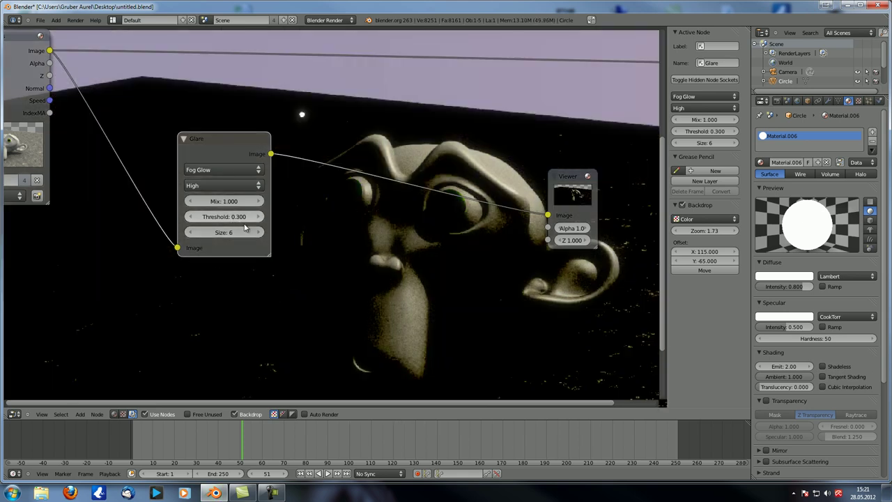
left_click_drag(225, 233, 369, 241)
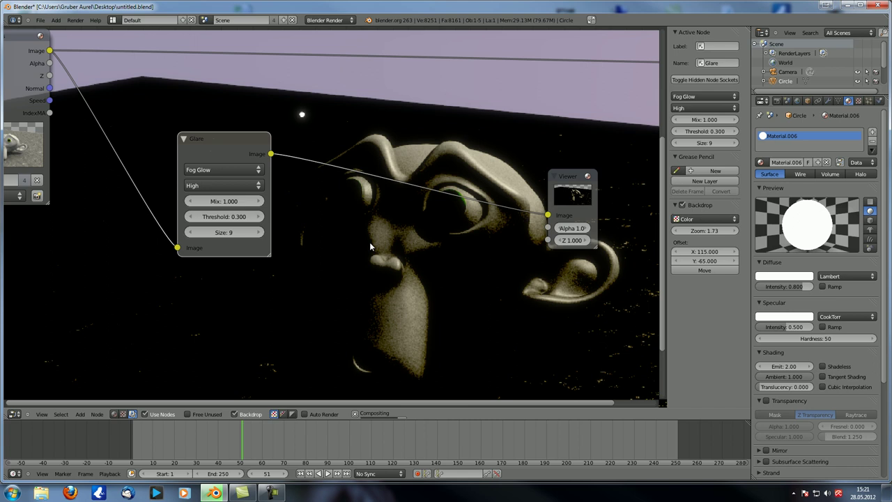
left_click_drag(241, 234, 492, 259)
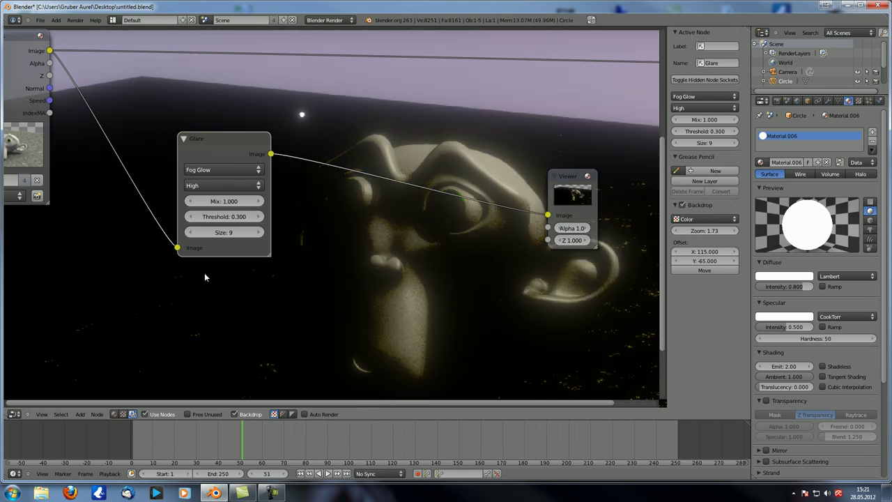
Reposition the Glare node and change its glare type to Streaks
left_click_drag(213, 135, 274, 129)
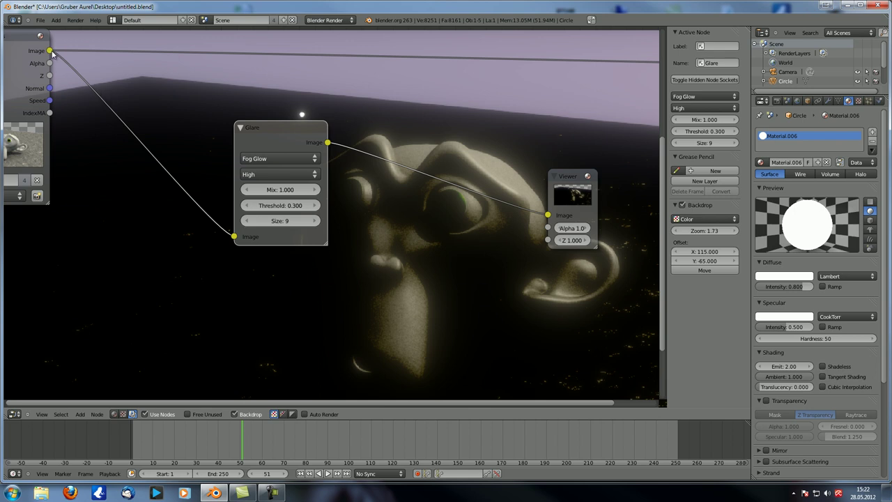
left_click_drag(284, 123, 284, 129)
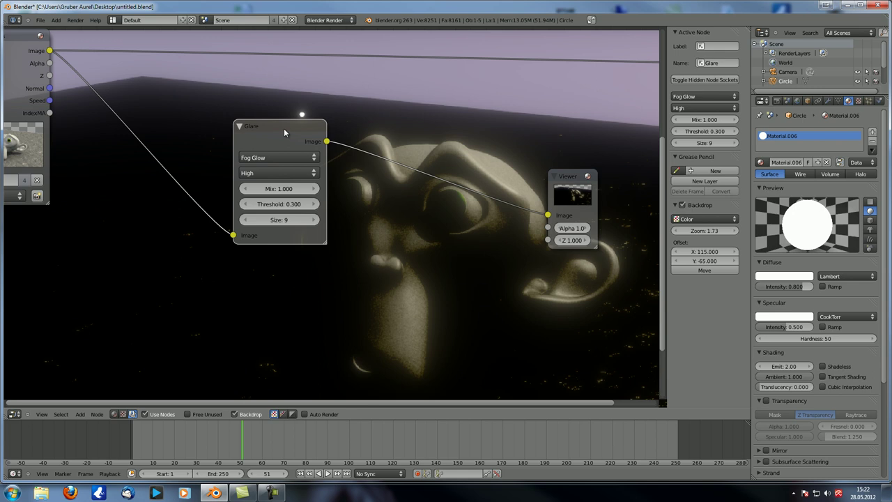
left_click(266, 158)
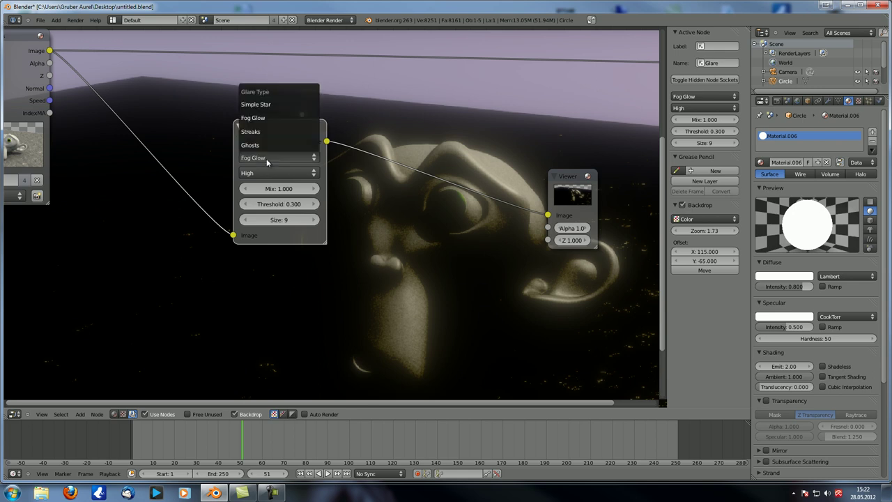
left_click(269, 131)
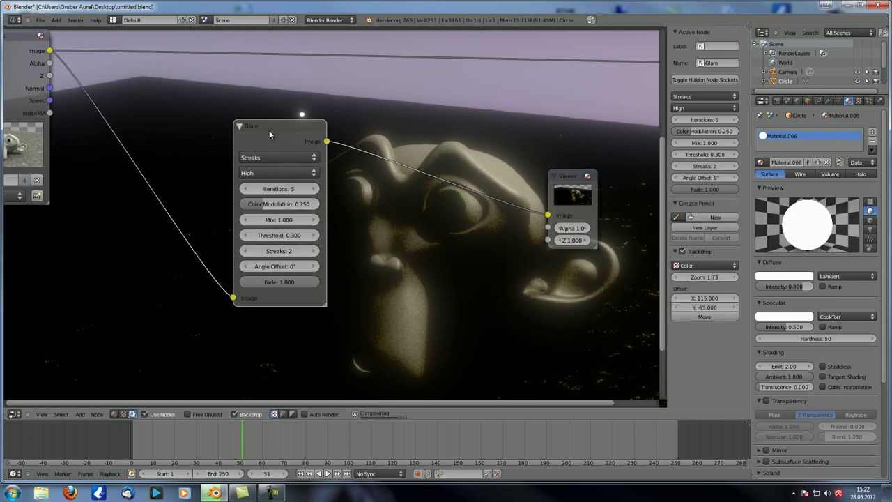
left_click_drag(269, 130, 256, 140)
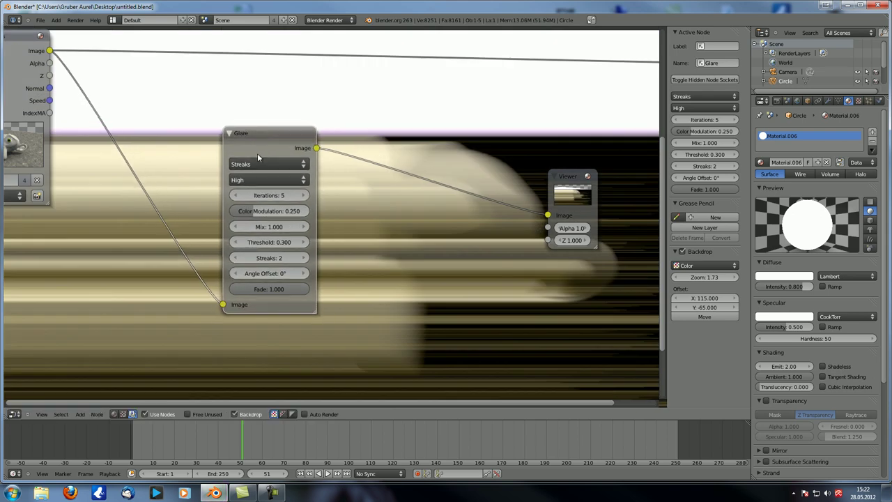
Set the Streaks' Fade to 0.9 and move the Glare node aside to expose the backdrop
left_click(266, 289)
type("0.9")
key("Return")
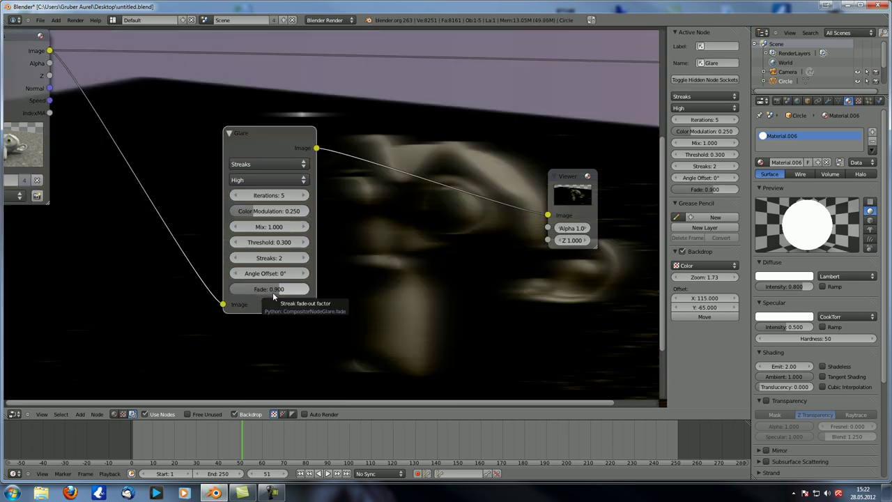
left_click_drag(249, 135, 212, 132)
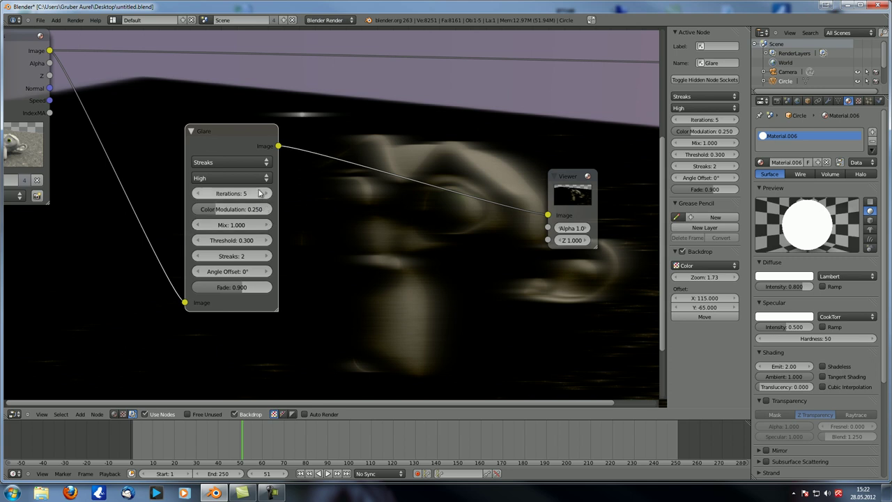
Compare the Streaks glare at Low and Medium quality, and return it to High
left_click(228, 177)
left_click(220, 140)
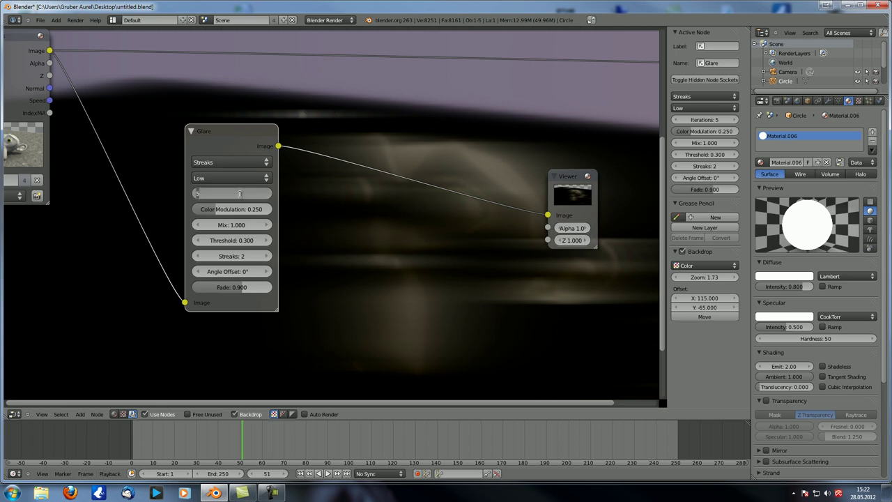
left_click(230, 178)
left_click(225, 152)
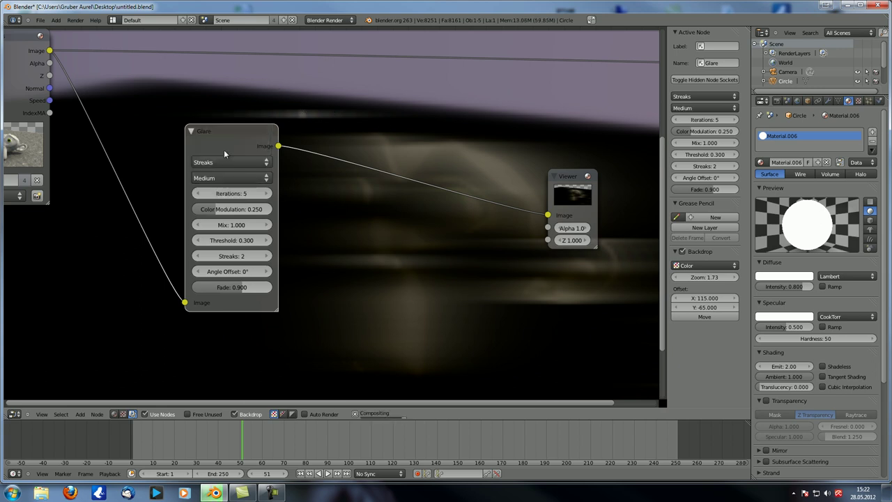
left_click(227, 178)
left_click(231, 168)
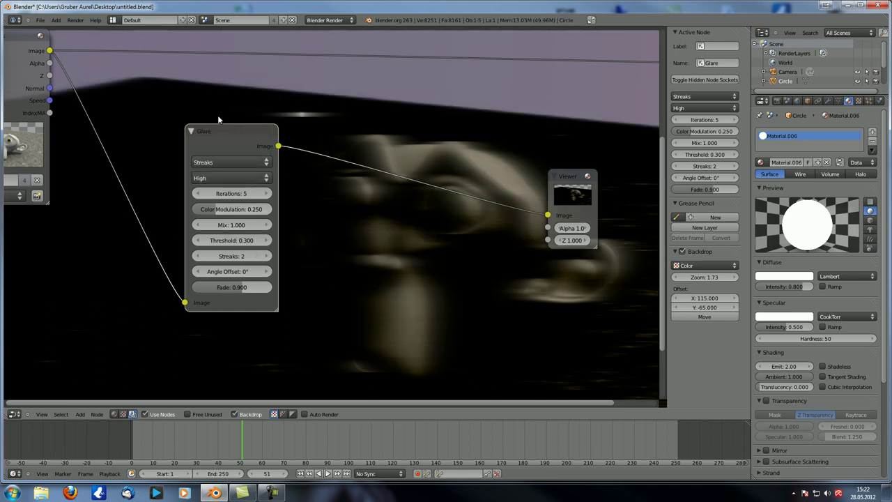
Set the Streaks' quality to Medium, and try Iterations at 2 before returning it to 5
left_click(221, 178)
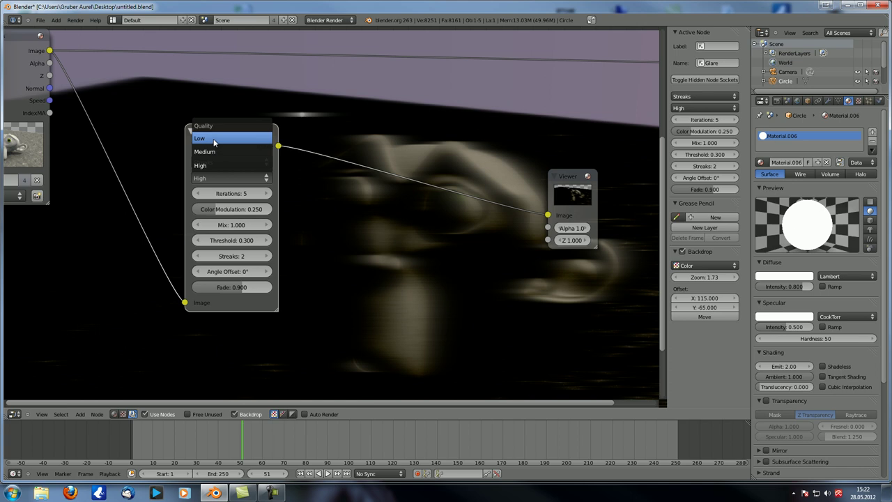
left_click(214, 152)
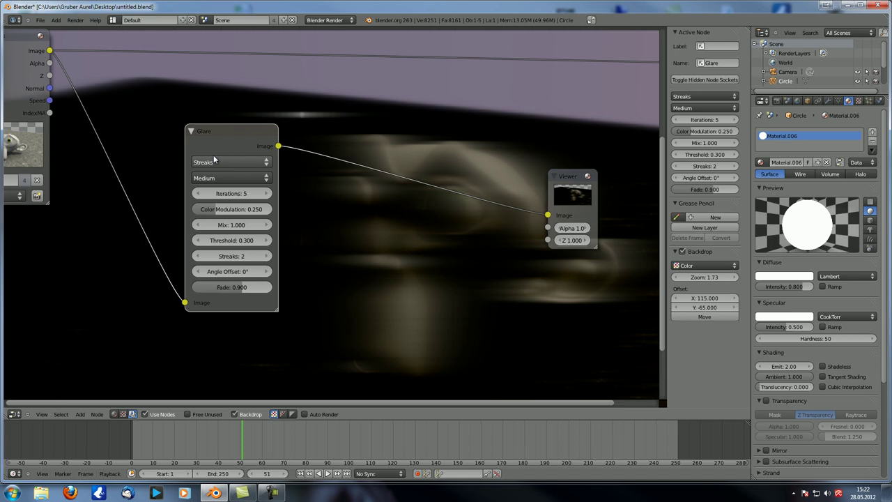
mouse_move(213, 154)
middle_mouse_down()
mouse_move(177, 136)
mouse_move(192, 119)
mouse_move(218, 164)
middle_mouse_up()
left_click(218, 164)
type("2")
key("Return")
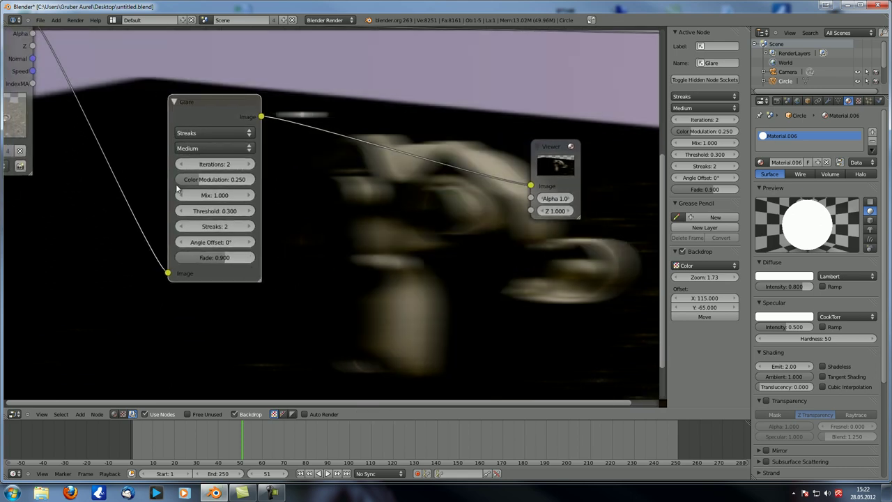
middle_click_drag(257, 205, 215, 202)
mouse_move(188, 161)
left_mouse_down()
mouse_move(321, 169)
mouse_move(362, 202)
left_mouse_up()
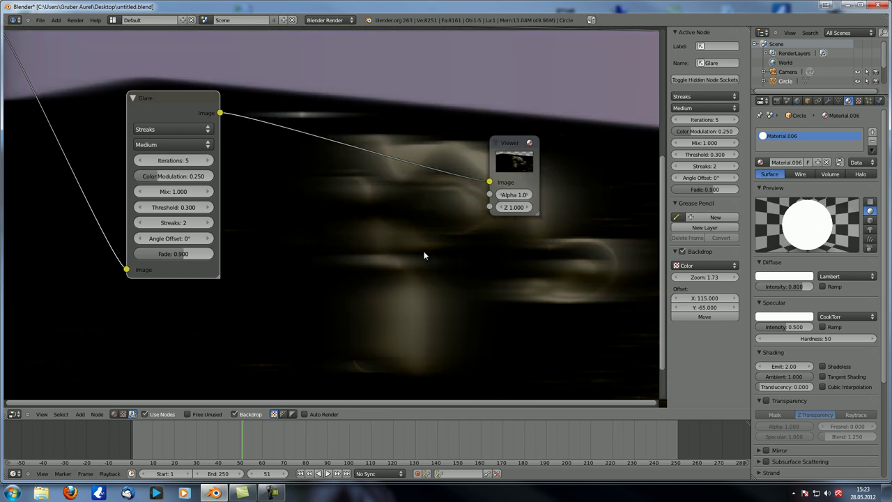
Switch the Streaks' quality to High with Iterations at 5, and return the quality to Medium
left_click(168, 145)
left_click(165, 133)
left_click_drag(182, 166, 345, 259)
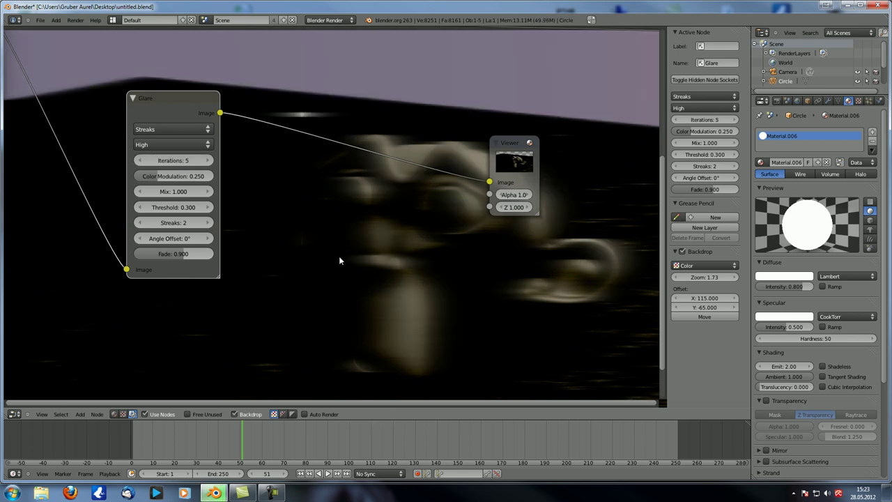
left_click(174, 144)
left_click(178, 118)
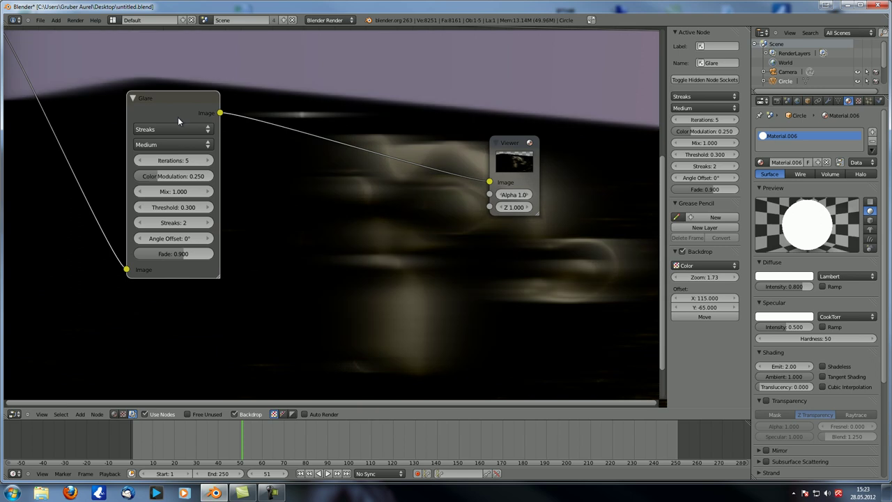
middle_click_drag(195, 180, 227, 188)
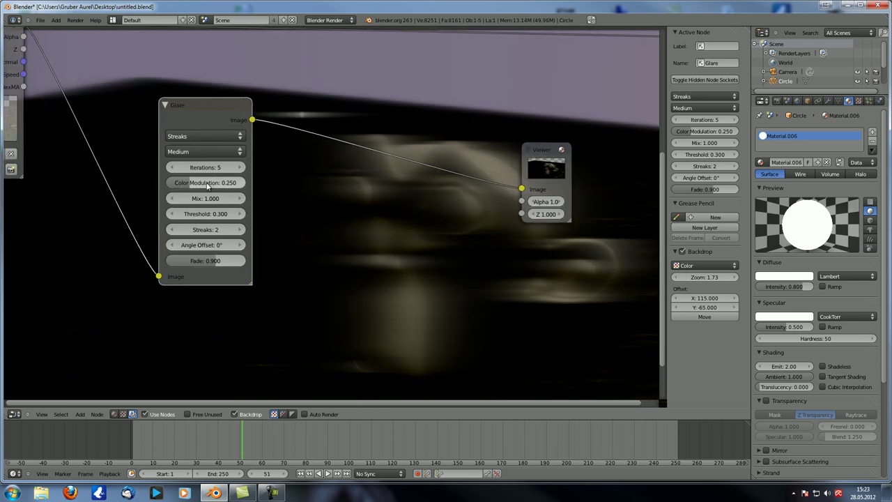
middle_click_drag(275, 196, 262, 210)
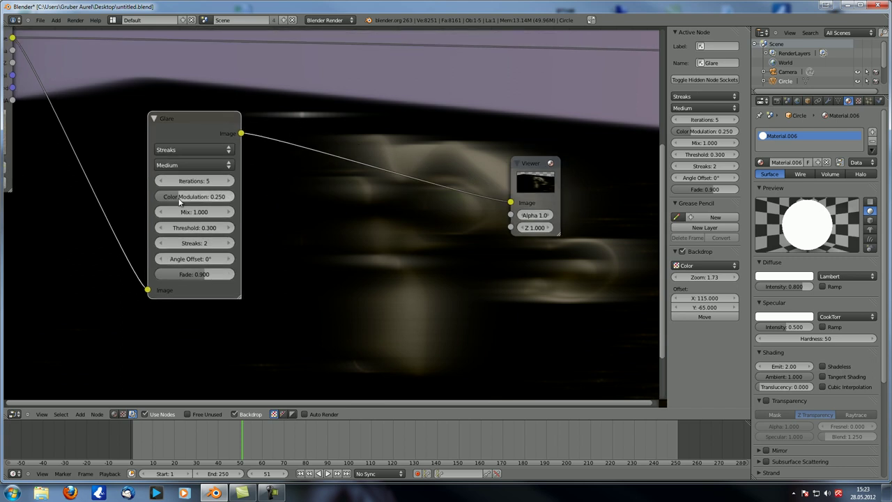
Try the Glare node's Color Modulation at 1 and 0.3, and set it to 0.5
left_click_drag(180, 197, 394, 209)
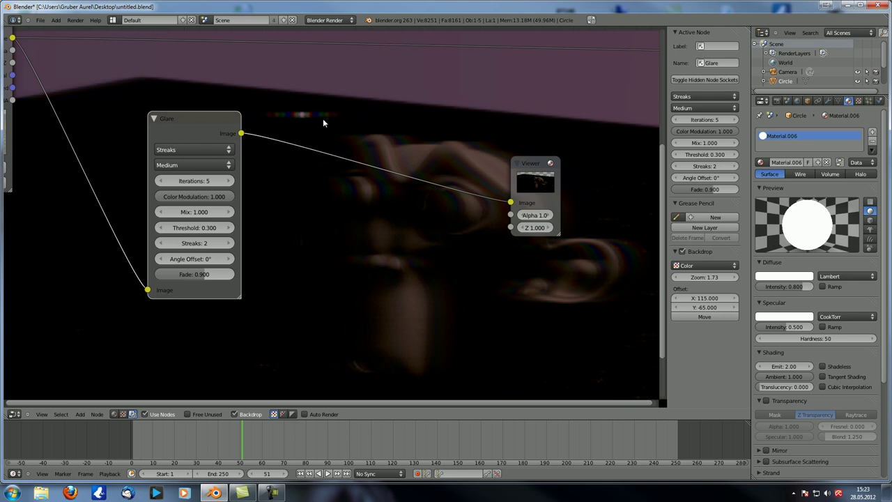
left_click(209, 196)
type("0.3")
key("Return")
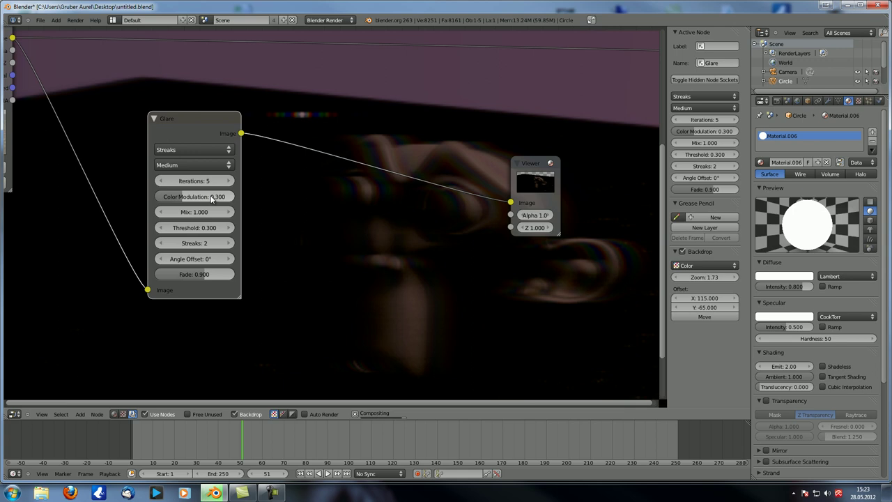
left_click(184, 199)
type("0.5")
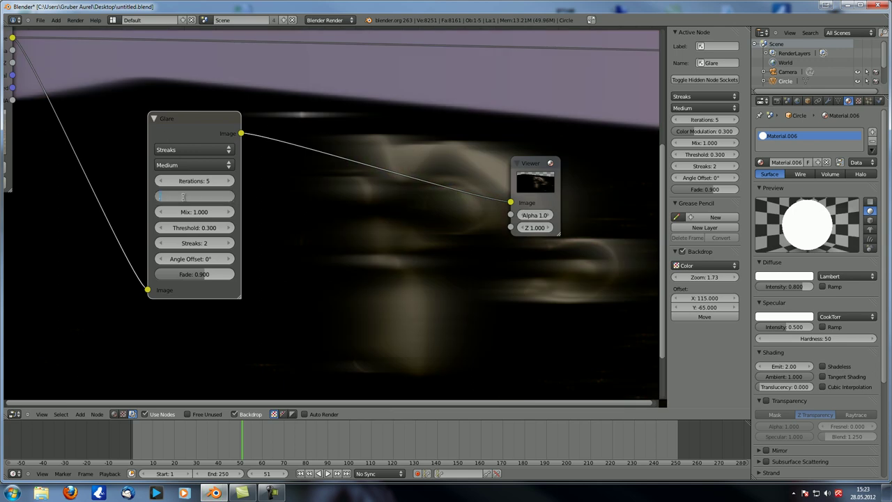
key("Return")
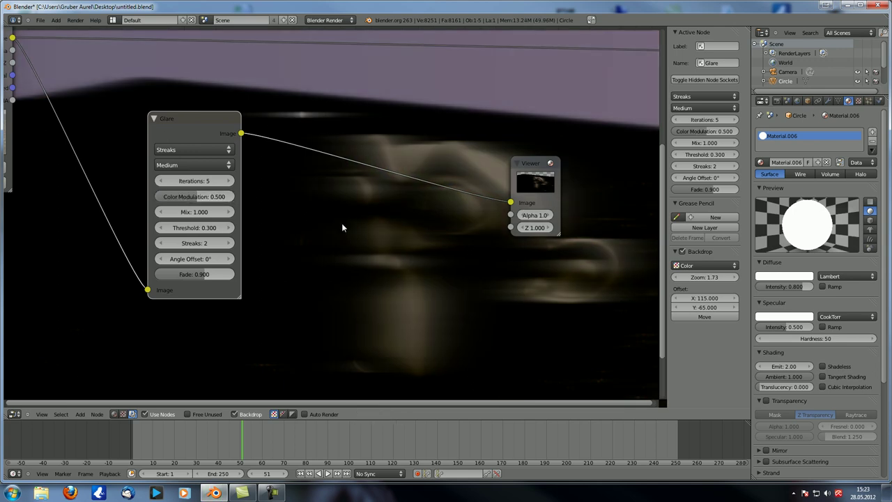
Lower the Streaks' Mix to -0.6 and -1 to compare with the original image, and return it to 1
mouse_move(353, 245)
middle_mouse_down()
mouse_move(248, 222)
mouse_move(339, 193)
mouse_move(372, 211)
mouse_move(351, 238)
middle_mouse_up()
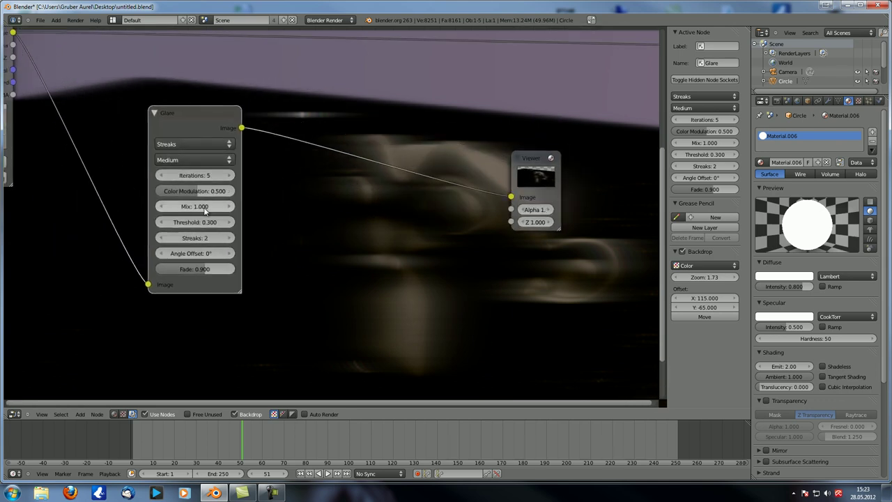
left_click_drag(205, 207, 18, 211)
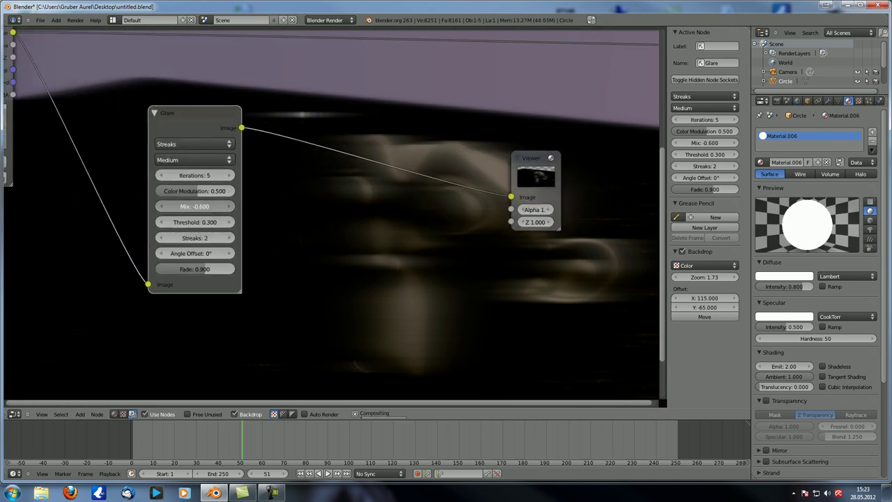
left_click_drag(194, 206, 118, 206)
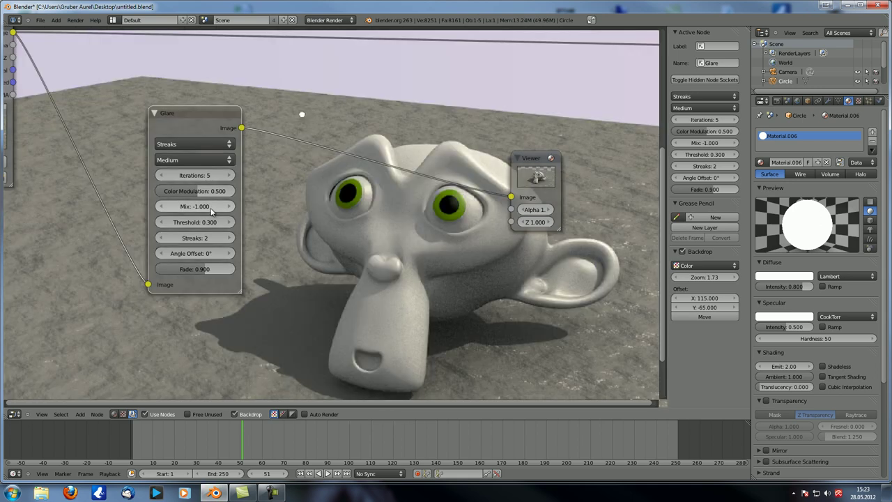
left_click_drag(190, 206, 629, 277)
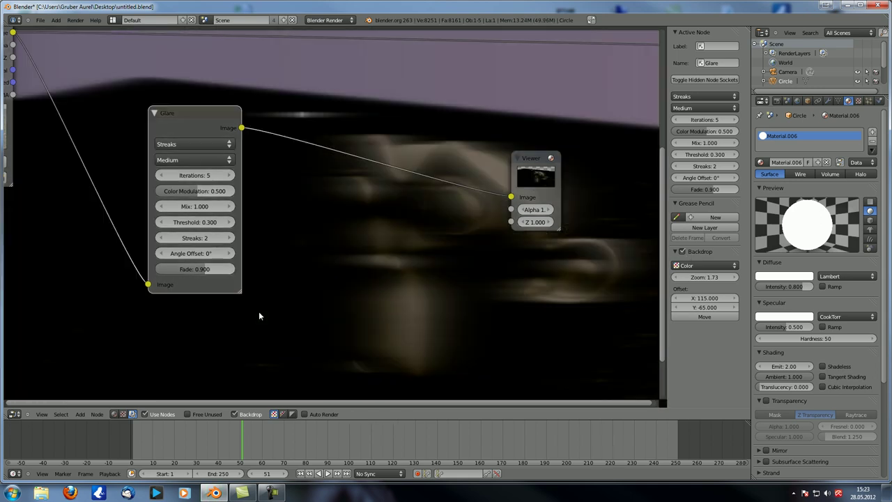
Try the Streaks glare's Threshold at 1 and 0, and set it to 0.8
middle_click_drag(275, 235, 263, 227)
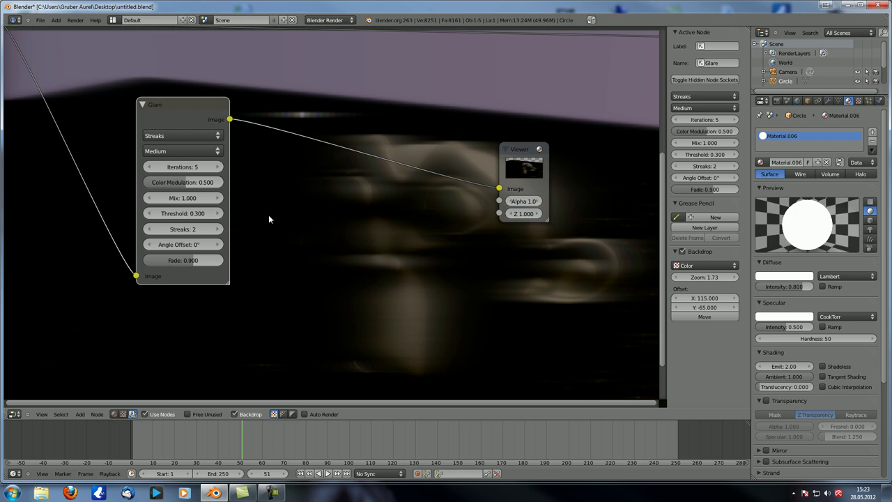
left_click(182, 213)
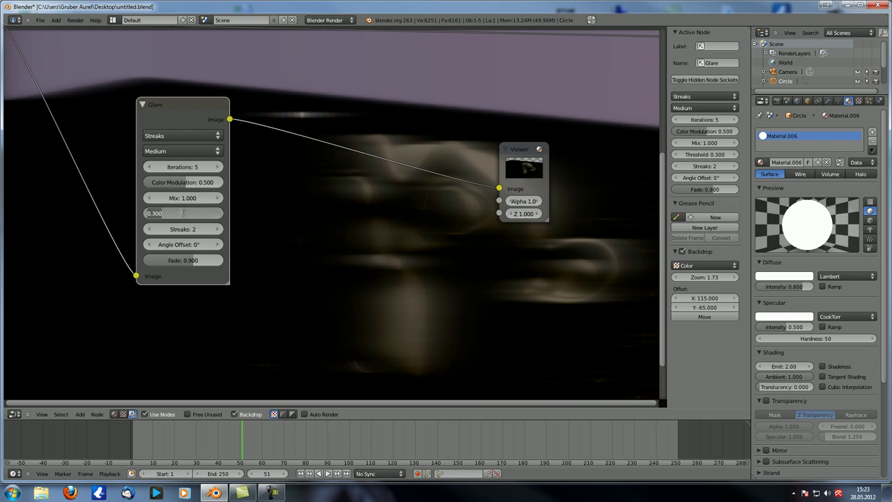
type("1")
key("Return")
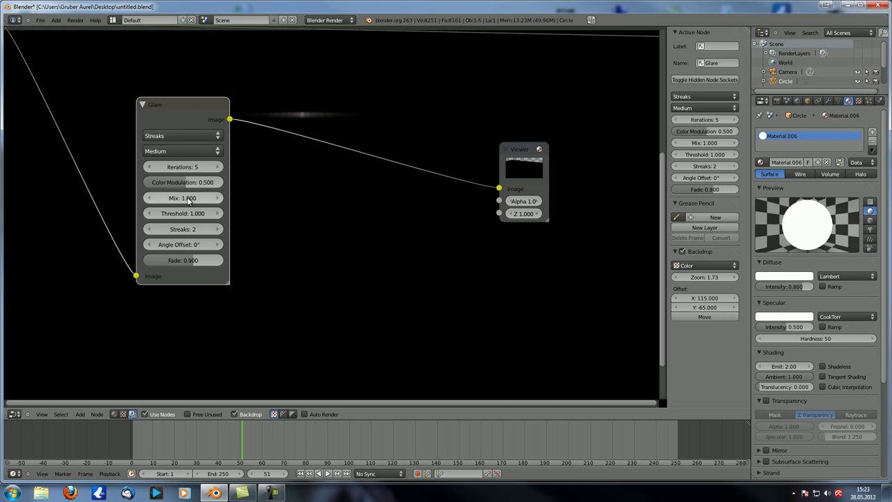
left_click_drag(198, 213, 142, 213)
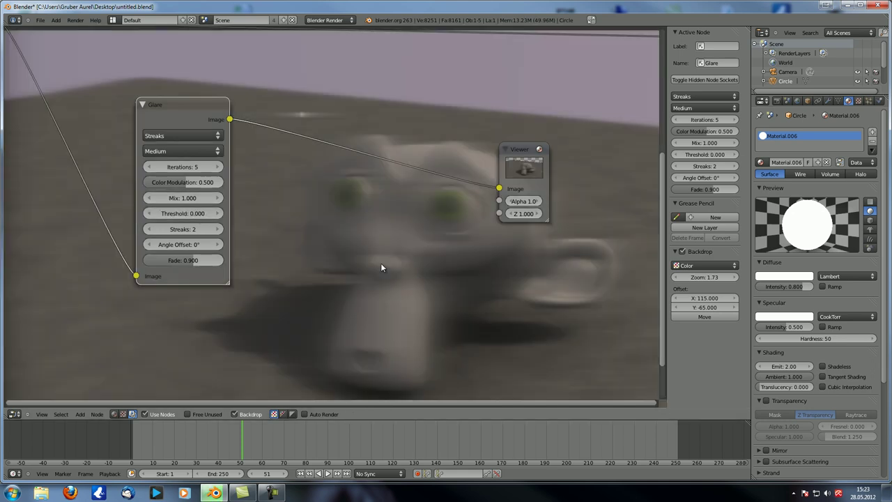
middle_click_drag(400, 296, 364, 289, "alt")
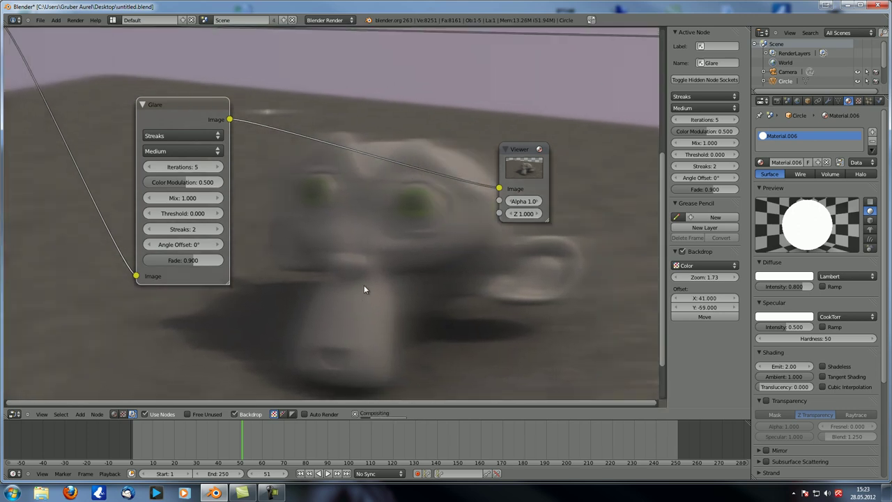
left_click(181, 215)
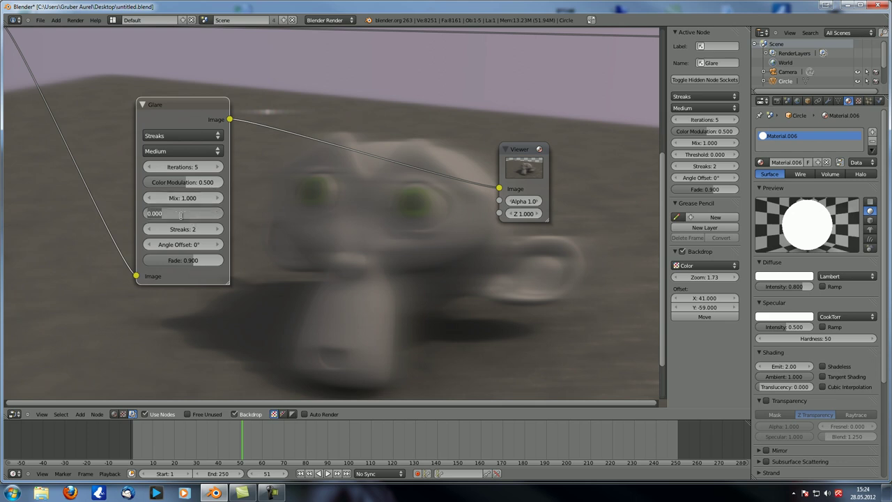
type("0.8")
key("Return")
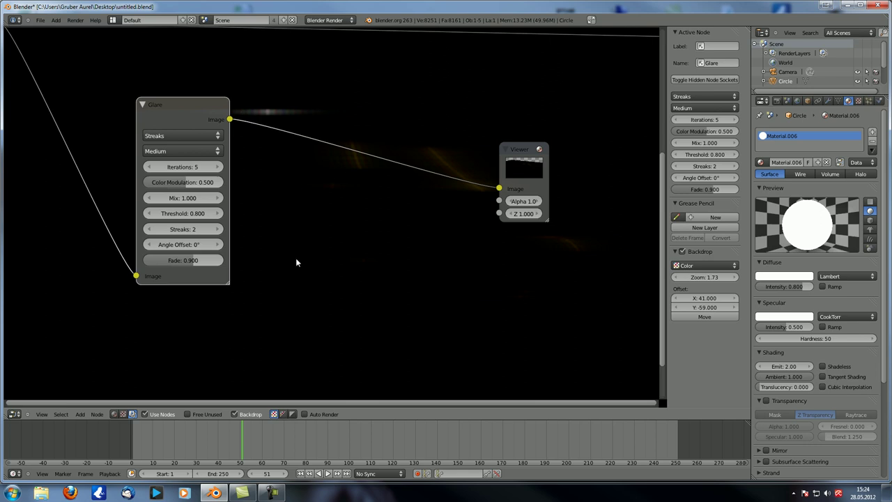
Increase the Glare node's number of streaks to 3 and on to 4, with the backdrop moved clear of the node
left_click(190, 230)
type("3")
key("Return")
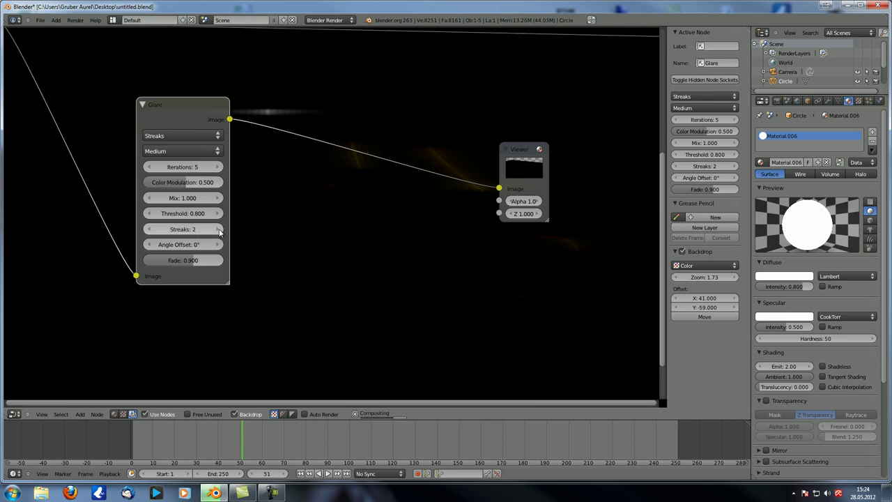
middle_click_drag(318, 186, 279, 198)
middle_click_drag(295, 205, 408, 250, "alt")
left_click(181, 240)
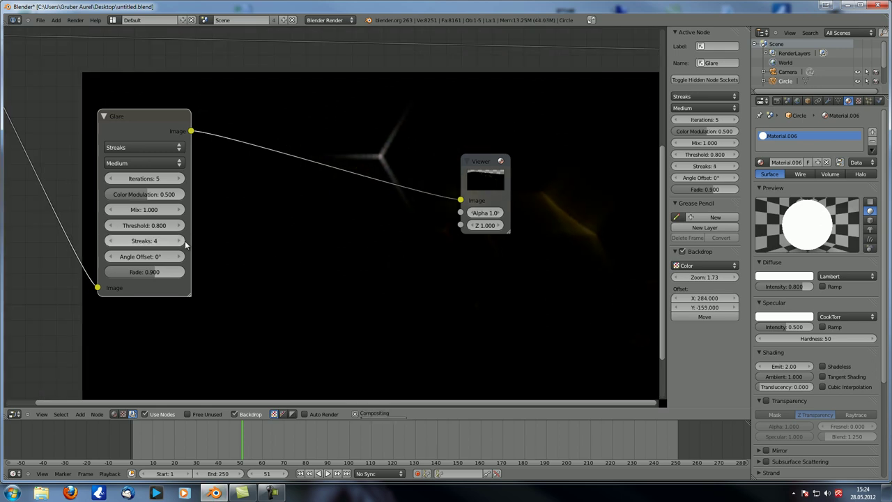
Raise the number of streaks on the Glare node through 5, 6 and 7 up to 16
left_click(182, 241)
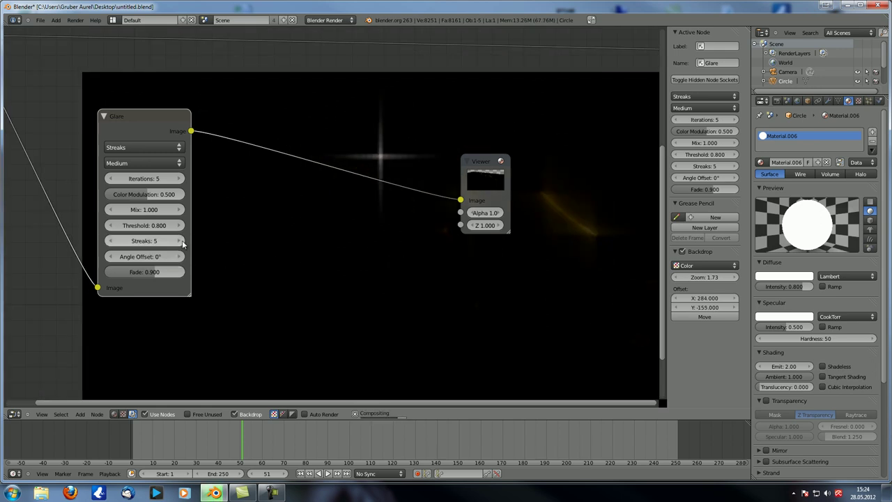
left_click(181, 241)
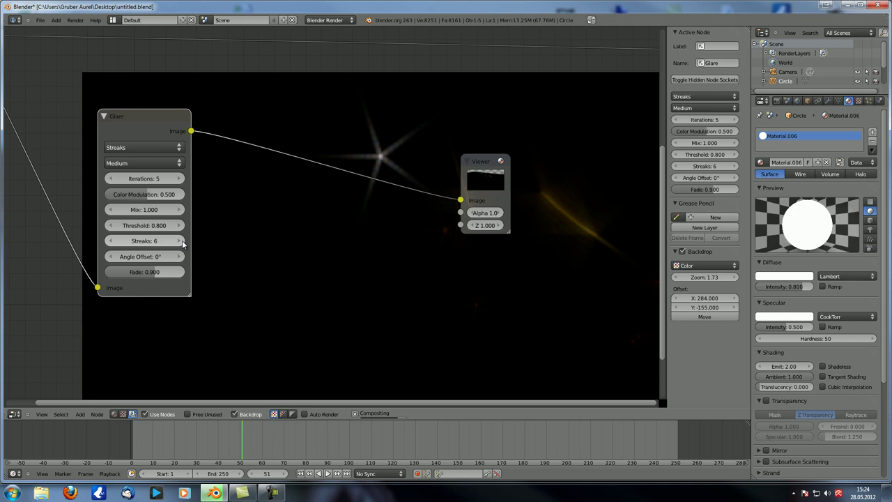
left_click(181, 241)
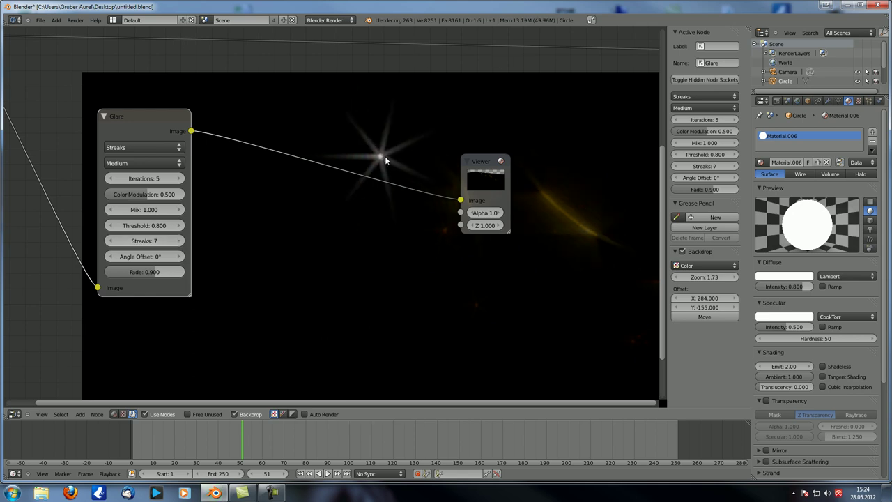
middle_click_drag(386, 252, 322, 222, "alt")
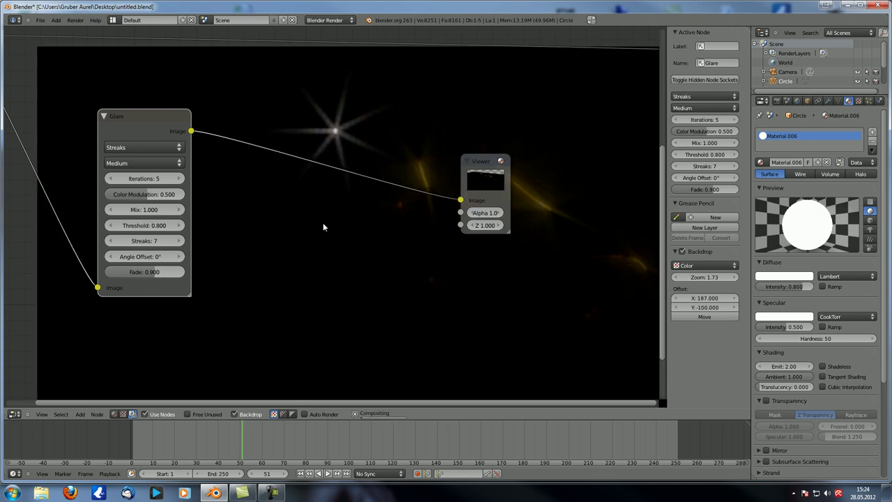
mouse_move(142, 248)
left_mouse_down()
mouse_move(418, 251)
mouse_move(441, 313)
left_mouse_up()
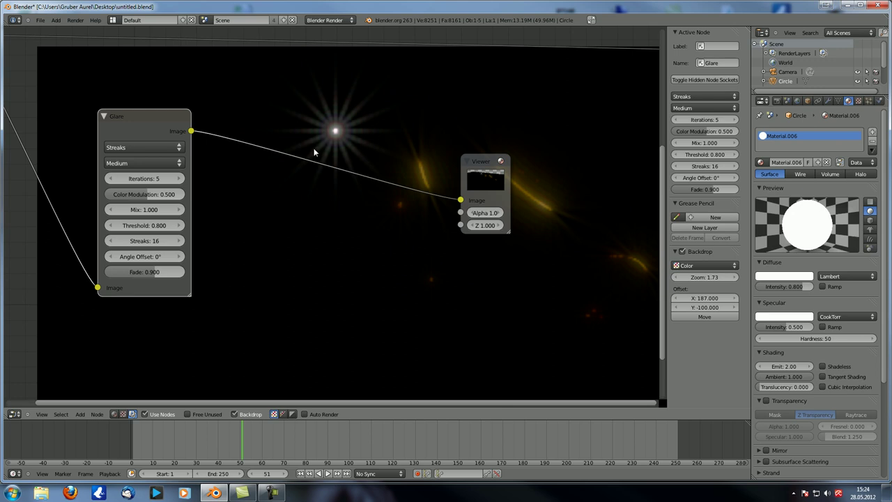
Rotate the glare streaks by setting the Glare node's angle offset to 40.44°
left_click_drag(145, 258, 171, 258)
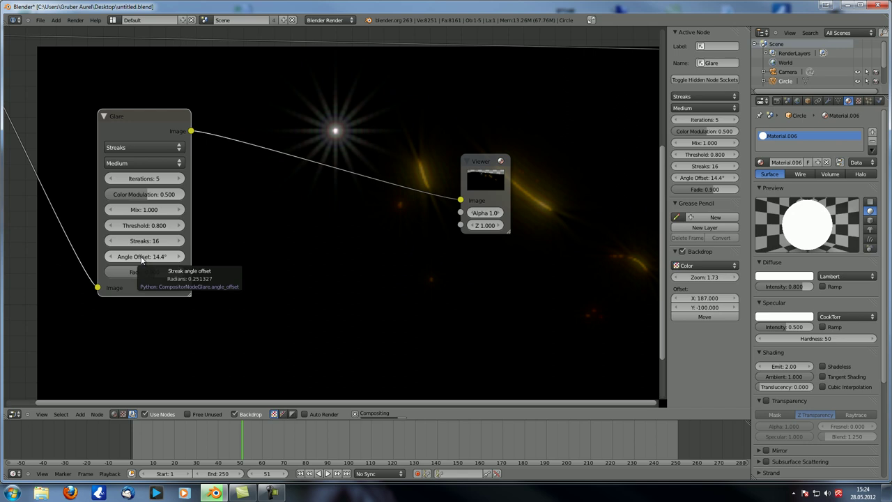
left_click_drag(139, 257, 180, 260)
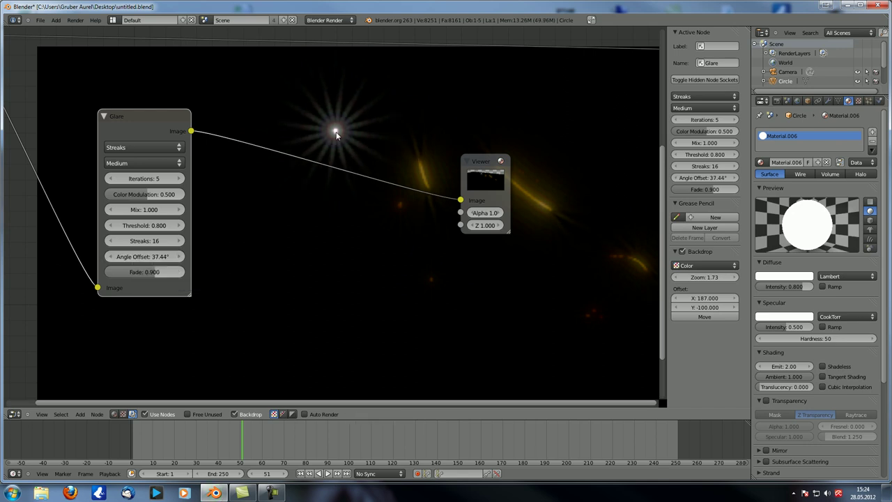
left_click(179, 257)
left_click(179, 257)
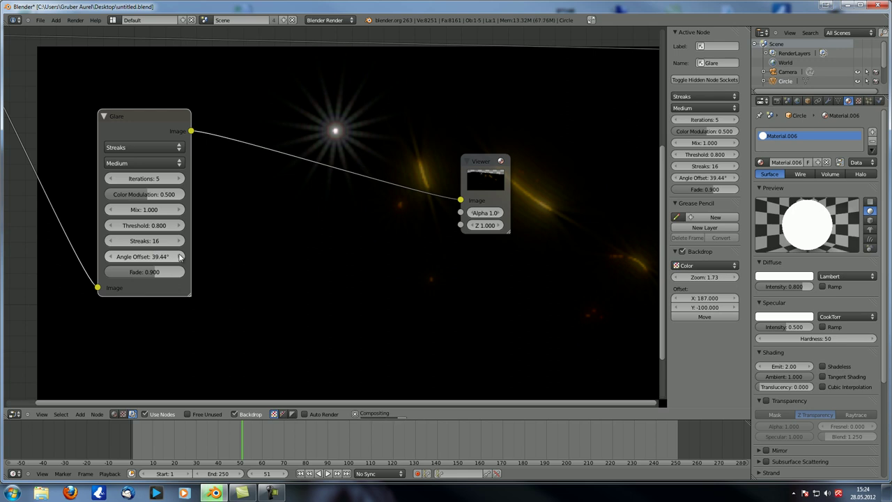
left_click(179, 257)
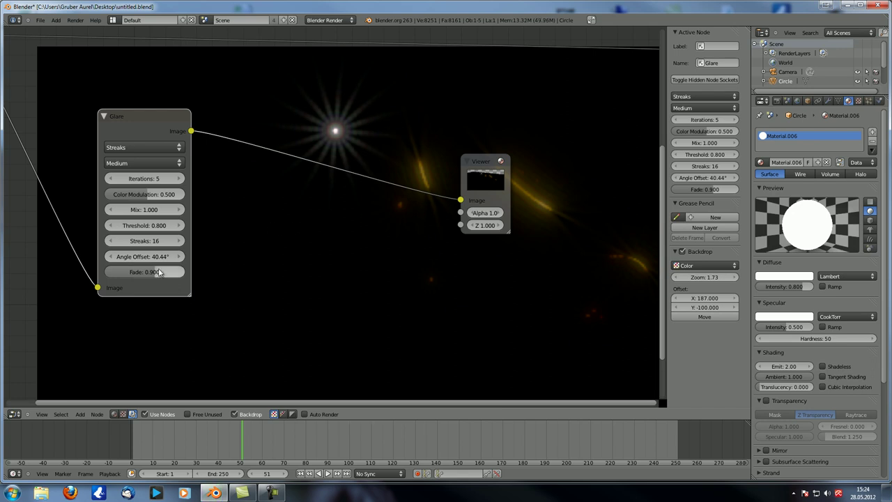
Try fade values of 0.918, 0.968 and 0.858 on the Glare node
left_click_drag(158, 272, 159, 273)
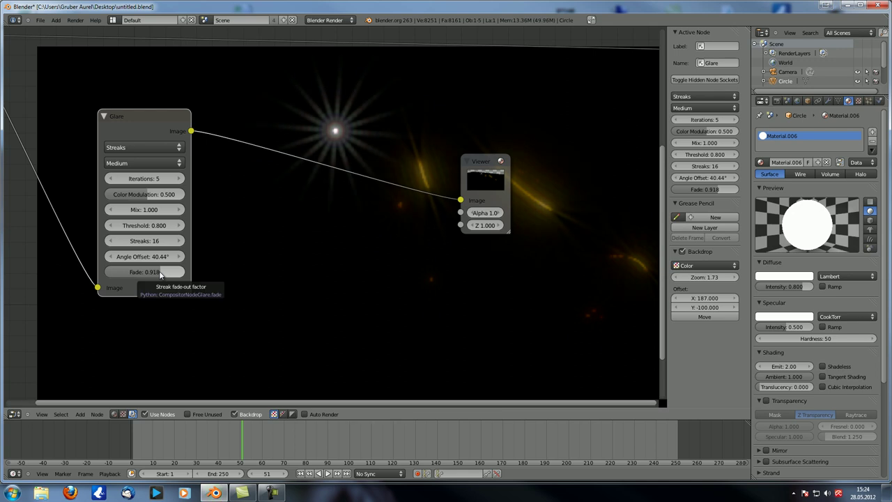
left_click_drag(160, 273, 165, 274)
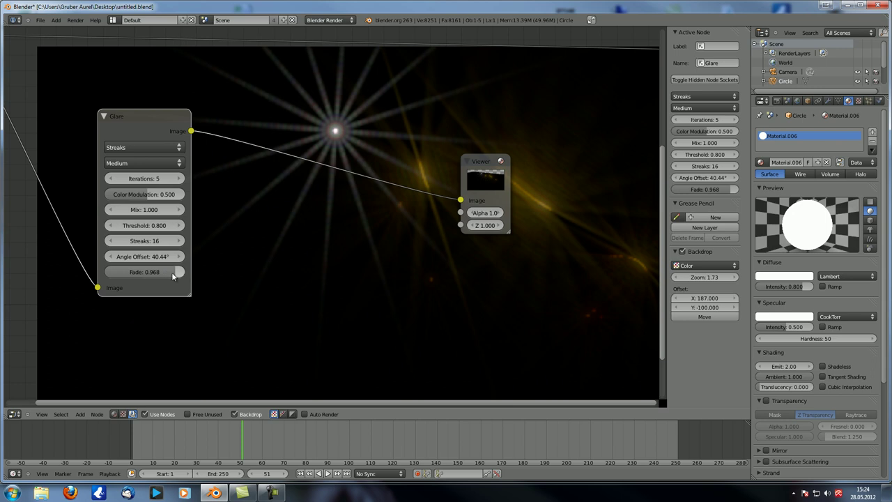
left_click_drag(138, 271, 109, 279)
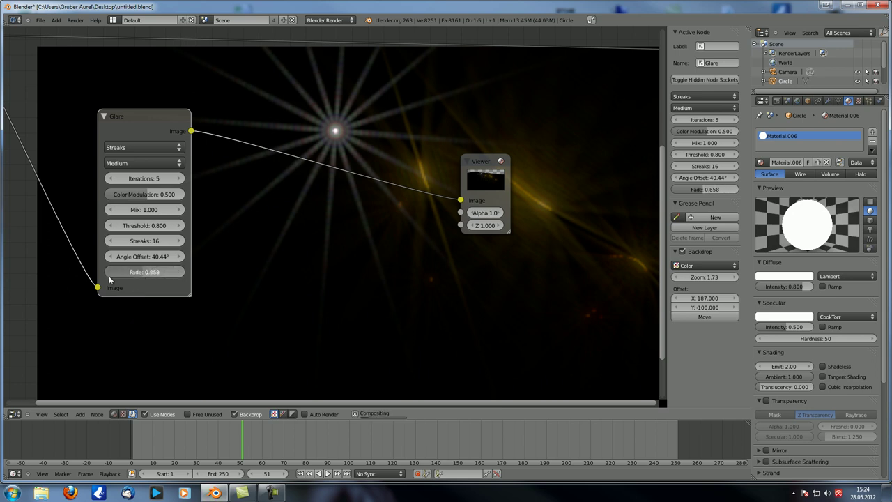
Try shorter streaks by setting the Glare node's fade to 0.75 and to 0.8
left_click(136, 274)
type("0.75")
key("Return")
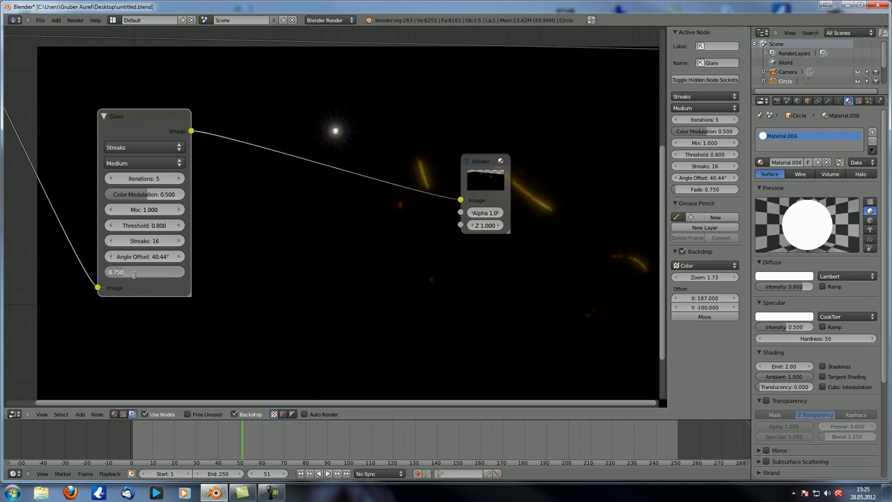
type("0.8")
key("Return")
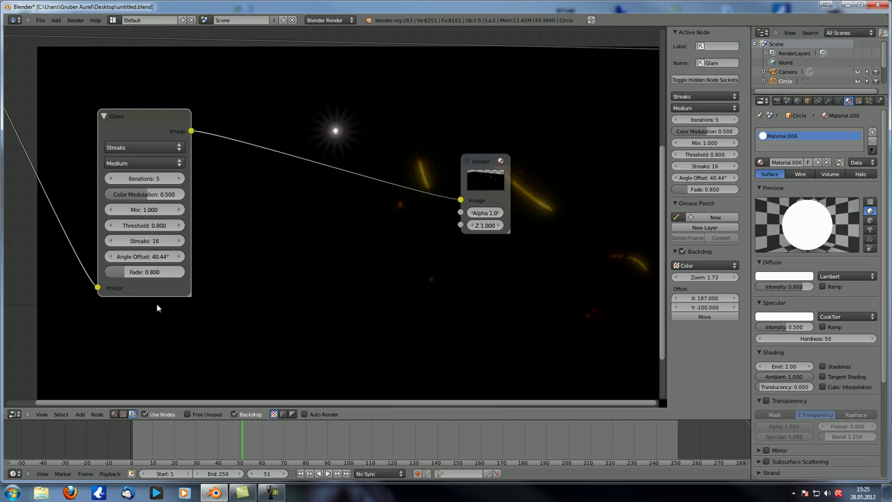
Try longer streaks by setting the Glare node's fade to 0.95 and to 1
left_click(155, 273)
type(".95")
key("Return")
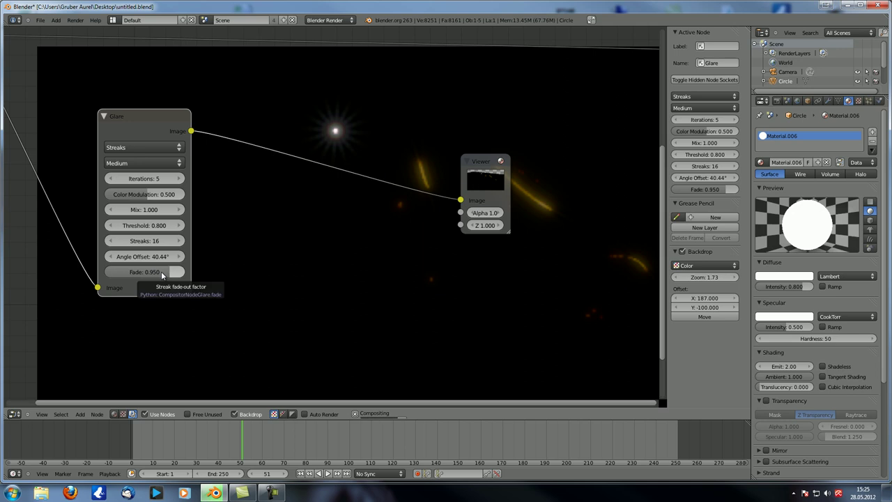
left_click(163, 273)
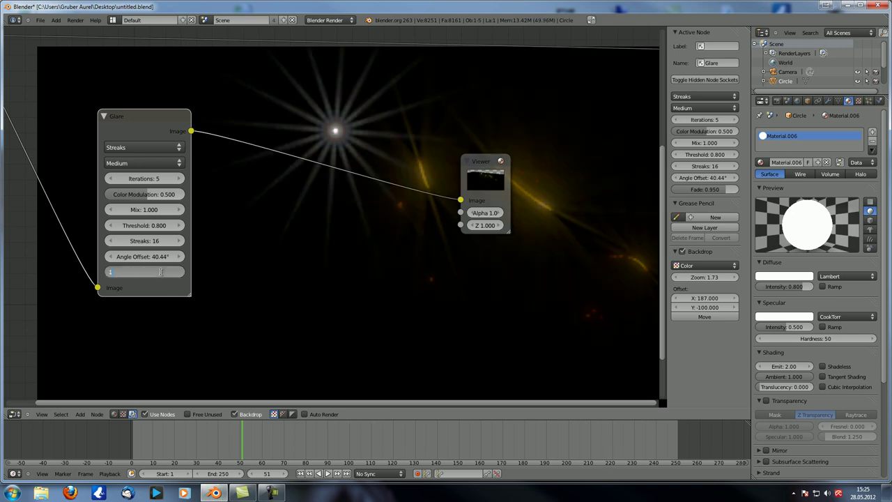
type("1")
key("Return")
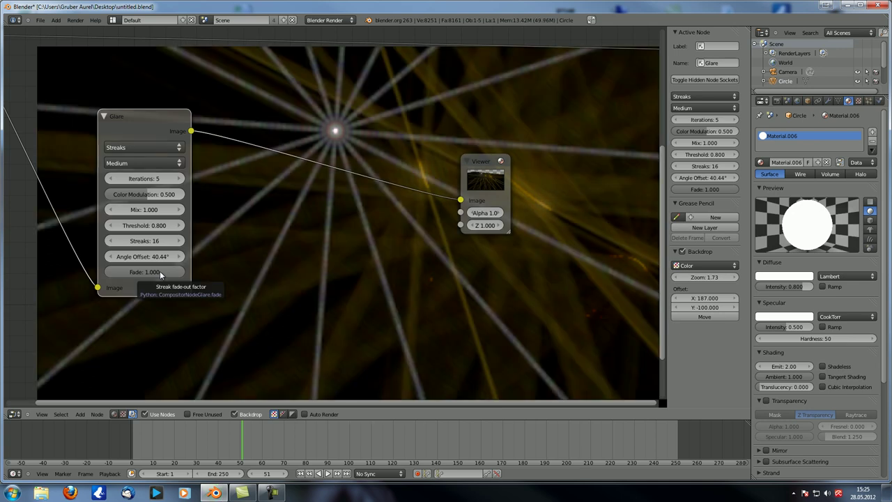
Set the Glare node's fade to 0.95
middle_click_drag(302, 307, 218, 189, "alt")
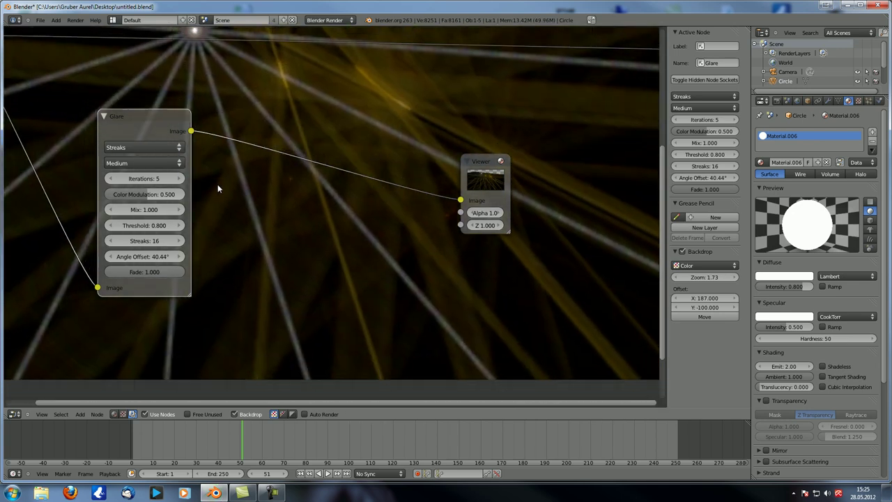
middle_click_drag(344, 223, 391, 294, "alt")
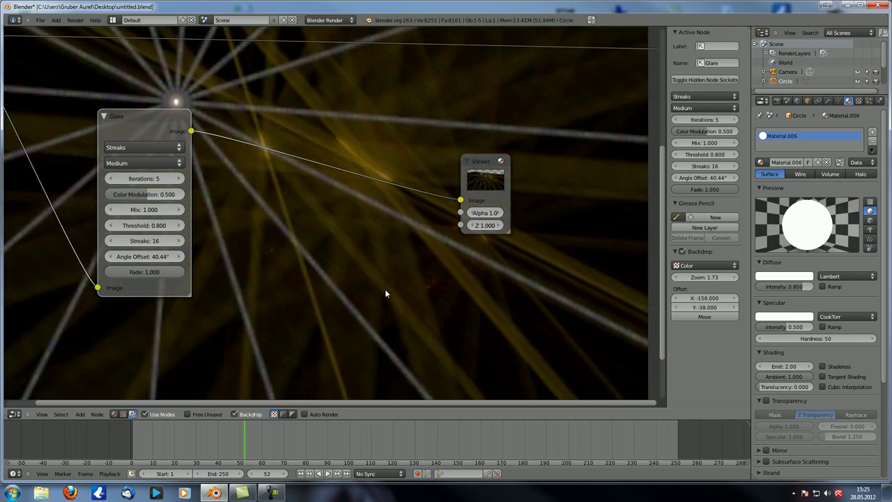
middle_click_drag(332, 283, 401, 263, "alt")
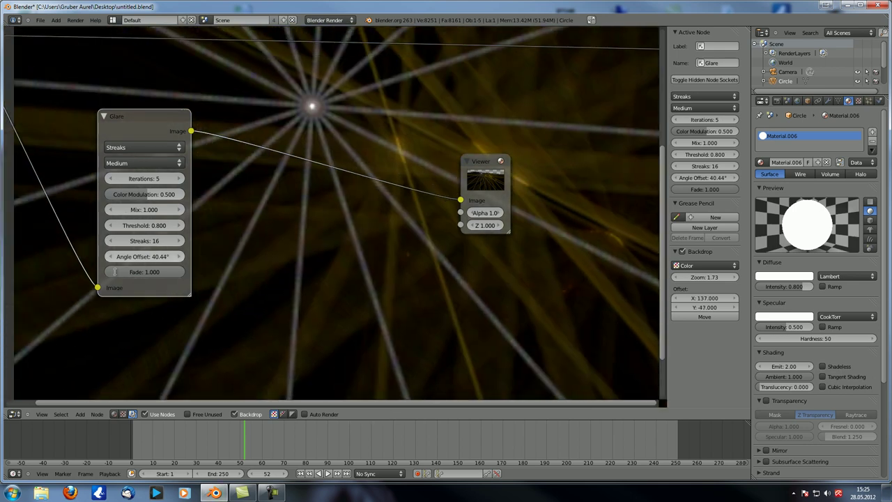
left_click(143, 271)
type("0.95")
key("Return")
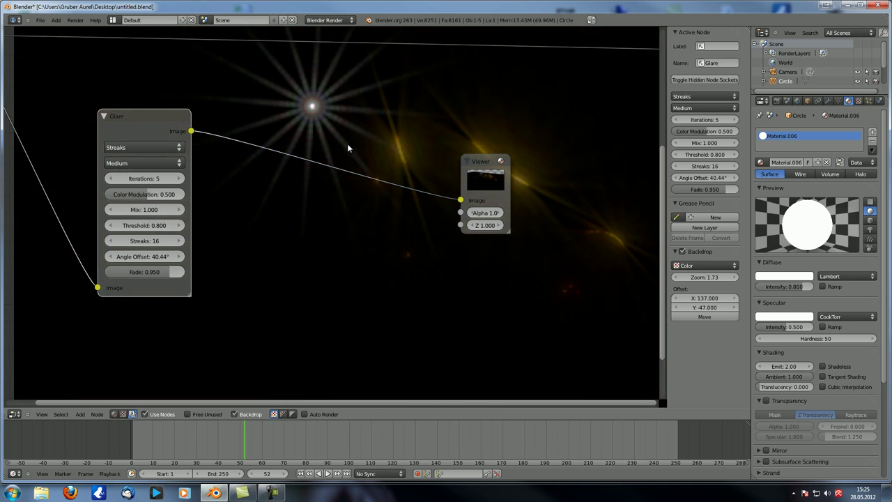
Move the Glare and Viewer nodes further apart to make room for another node between them
middle_click_drag(347, 143, 369, 150)
left_click_drag(502, 168, 567, 169)
scroll(476, 166, "down", 3)
middle_click_drag(357, 173, 399, 173)
left_click_drag(229, 140, 181, 152)
Insert a Mix node on the link between Glare and Viewer and set its blend mode to Add
key("shift+a")
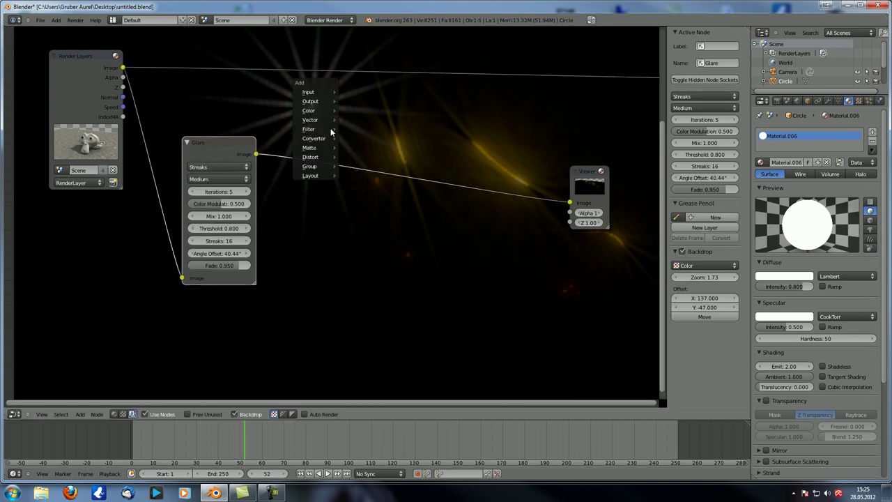
mouse_move(313, 114)
left_click(355, 119)
left_click(434, 165)
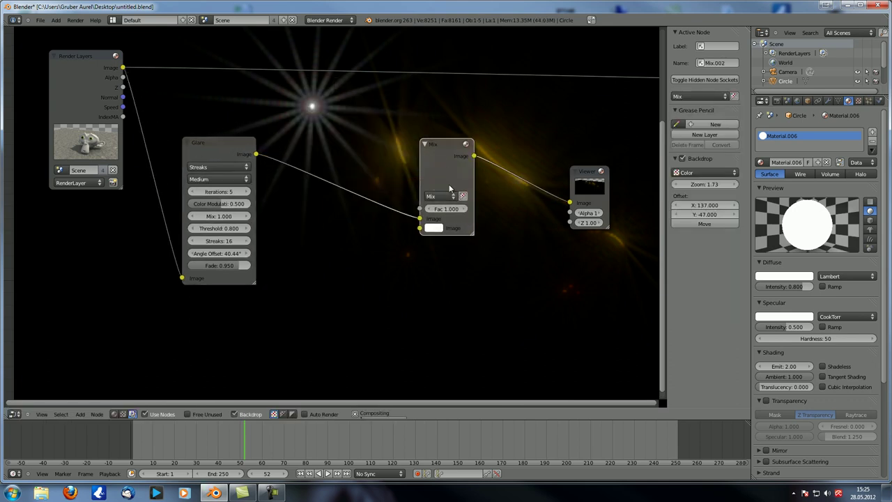
left_click(439, 195)
left_click(441, 218)
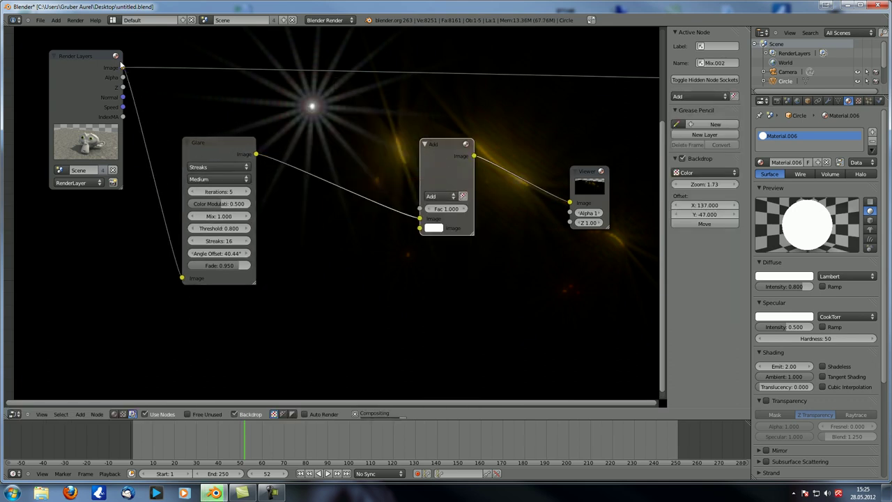
Link the Render Layers image into the Add node alongside the glare and set the node's factor to 5
left_click_drag(123, 67, 420, 227)
left_click_drag(220, 154, 213, 158)
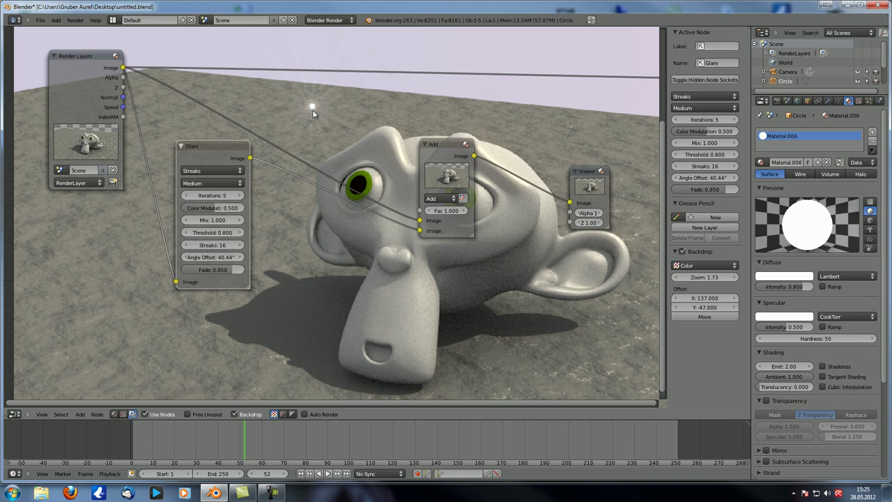
left_click_drag(451, 210, 675, 224)
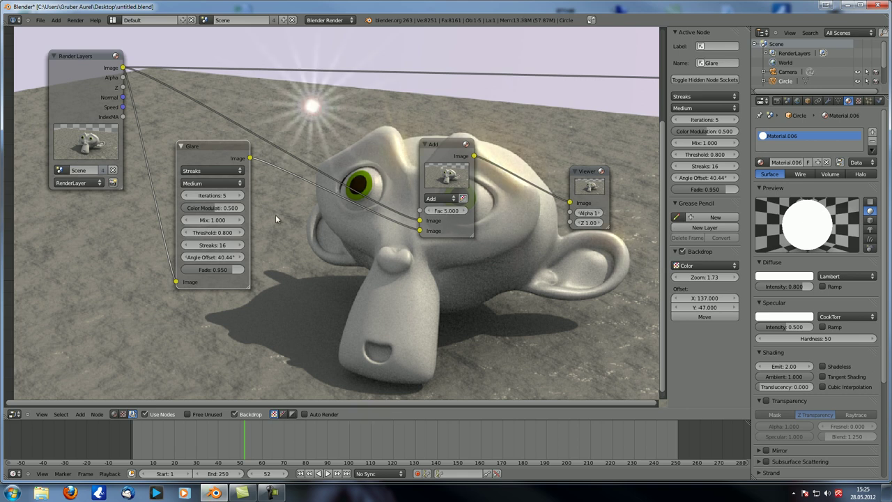
Set the number of streaks on the Glare node to 5
middle_click_drag(374, 188, 310, 231)
middle_click_drag(332, 203, 391, 172)
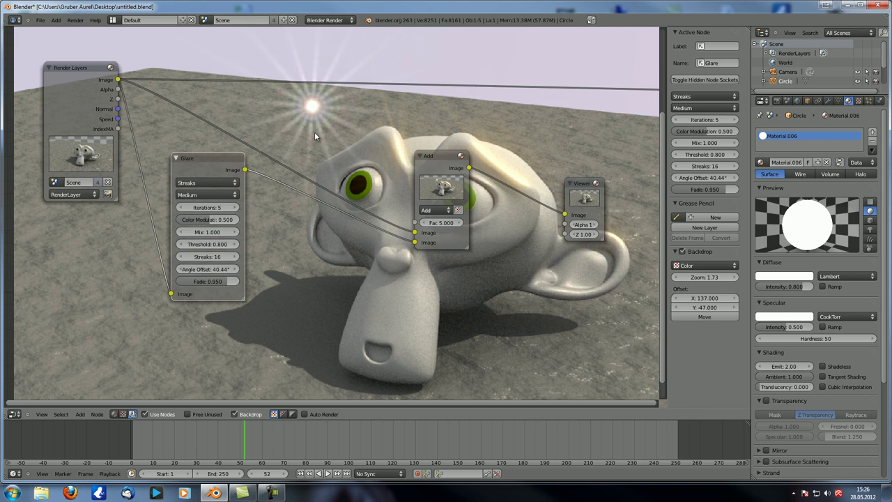
middle_click_drag(212, 156, 267, 105)
left_click_drag(267, 105, 271, 135)
left_click(265, 233)
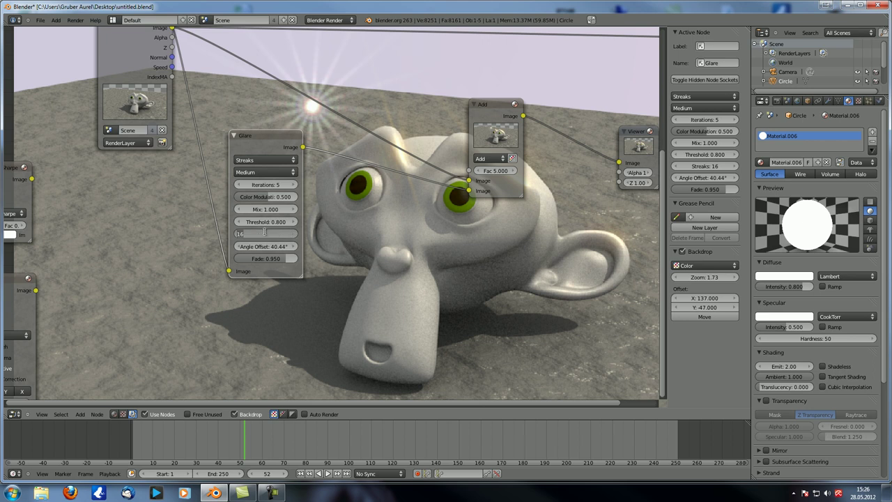
type("5")
key("Return")
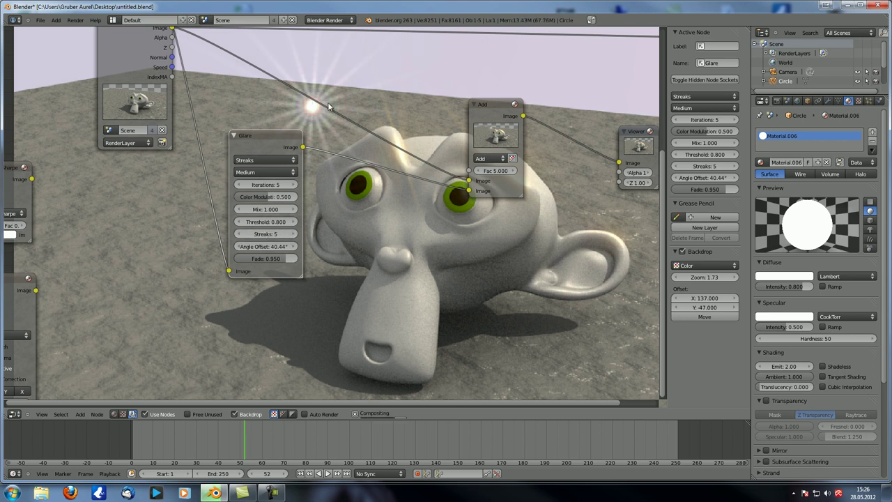
Duplicate the Glare node, place the copy below the original, and link the Render Layers image to its input
mouse_move(392, 90)
middle_mouse_down()
mouse_move(374, 135)
mouse_move(385, 100)
middle_mouse_up()
left_click_drag(252, 151, 259, 135)
key("shift+d")
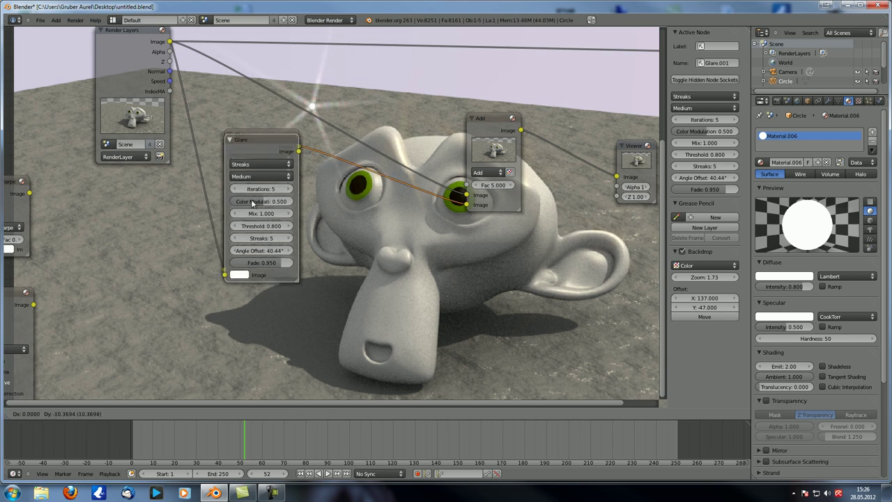
left_click(257, 300)
scroll(244, 174, "down", 5)
middle_click_drag(244, 174, 180, 49)
left_click_drag(174, 42, 211, 308)
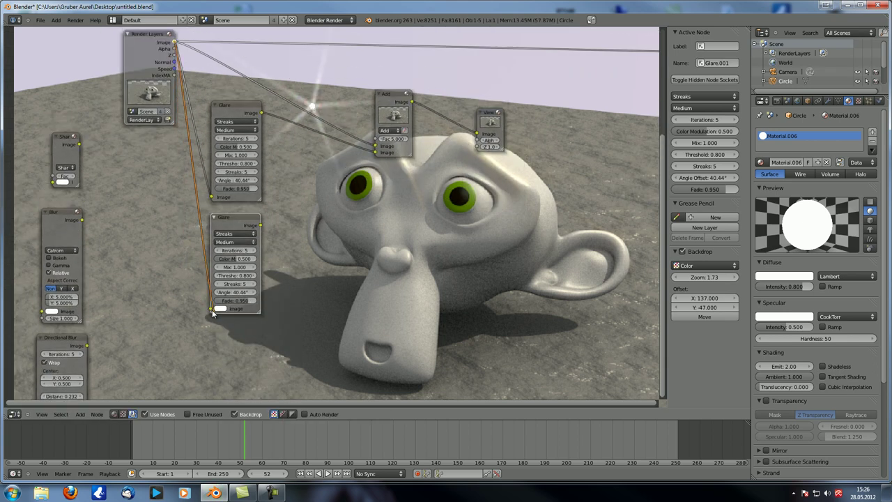
Duplicate the Add node onto the link between the upper Glare and the Add node, and connect the lower Glare to its second input
left_click(382, 136)
key("shift+d")
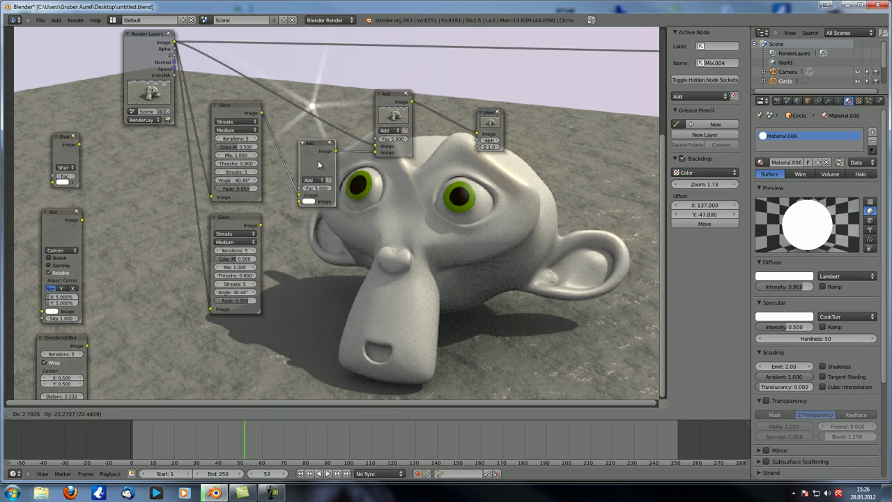
left_click(293, 202)
left_click_drag(259, 226, 314, 235)
scroll(302, 269, "up", 2)
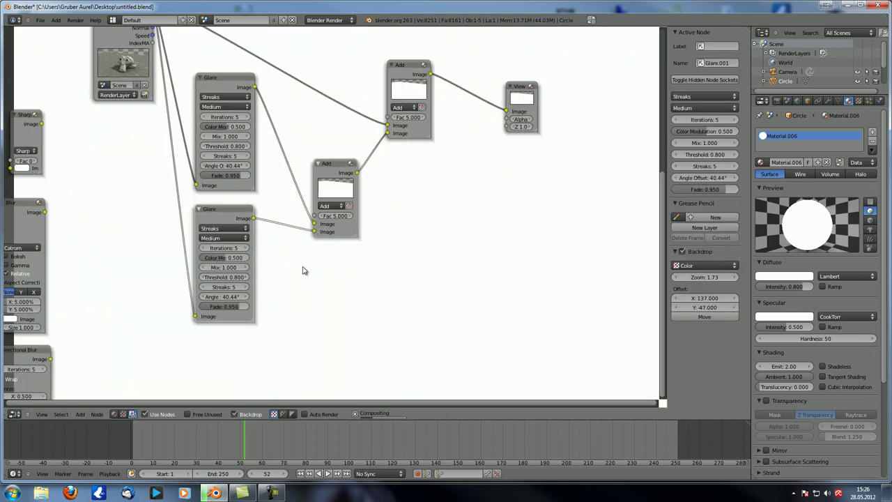
Set the number of streaks on the lower Glare node to 3
left_click(187, 297)
type("3")
key("Return")
middle_click_drag(310, 121, 325, 145)
middle_click_drag(282, 202, 277, 209)
left_click(233, 322)
left_click(233, 321)
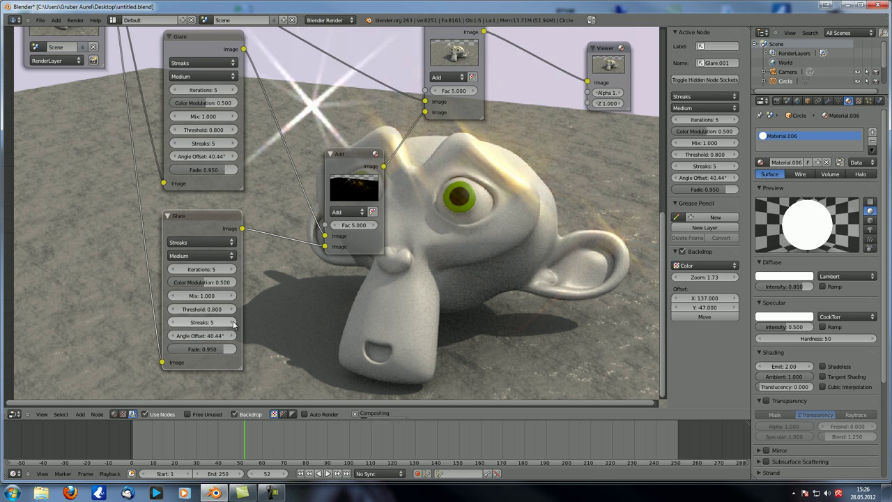
left_click(174, 323)
left_click(174, 323)
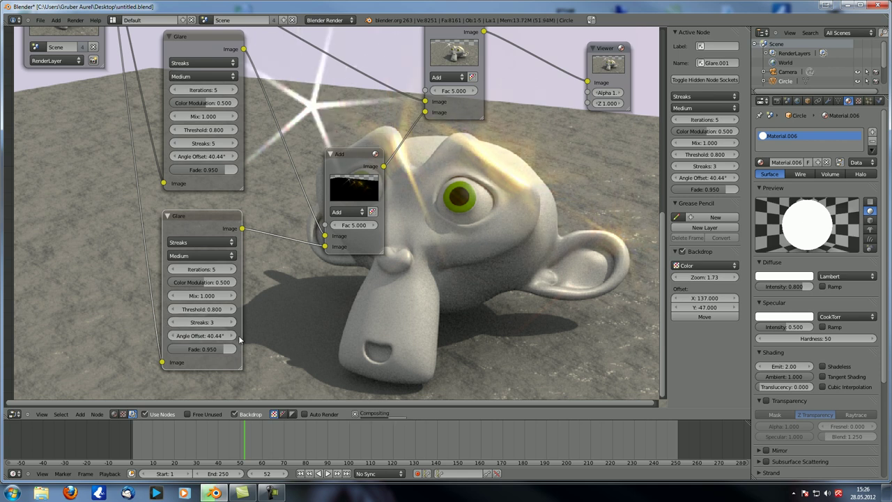
Set the lower Glare node's angle offset to 63.84° and the factor of the Add node combining both glares to 1
mouse_move(192, 336)
left_mouse_down()
mouse_move(207, 335)
mouse_move(196, 338)
left_mouse_up()
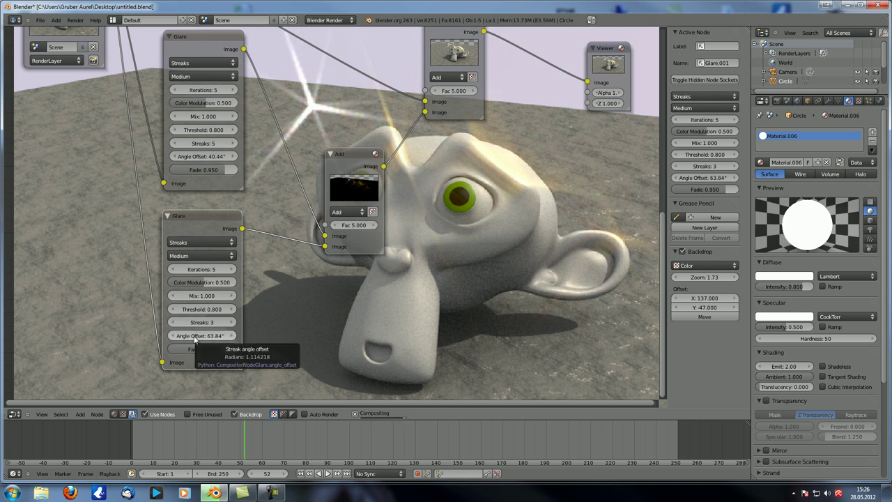
left_click(350, 226)
type("1")
key("Return")
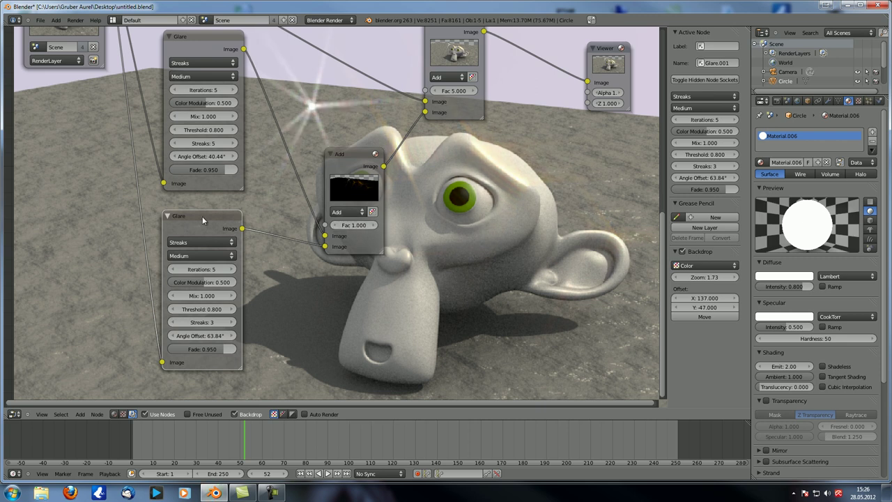
Duplicate the lower Glare node, place the copy beneath it, and link the Render Layers image to its input
key("shift+d")
left_click(202, 381)
scroll(202, 381, "down", 2)
scroll(184, 187, "down", 3)
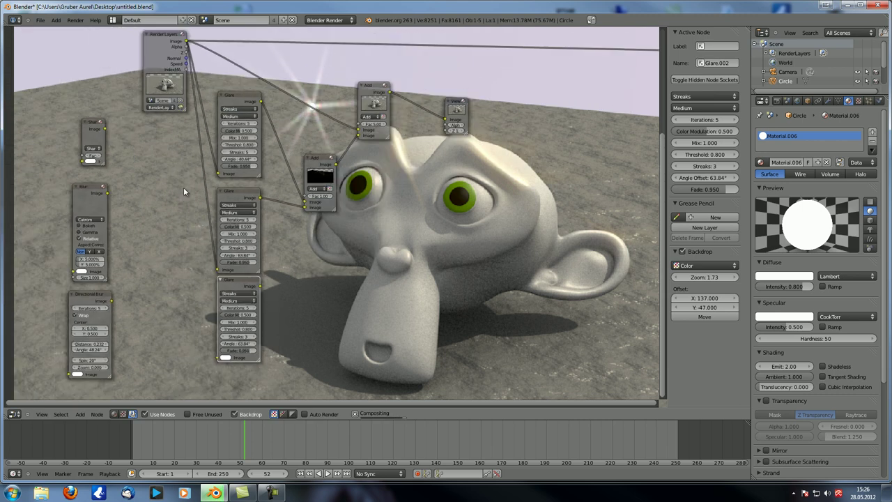
left_click_drag(186, 53, 212, 346)
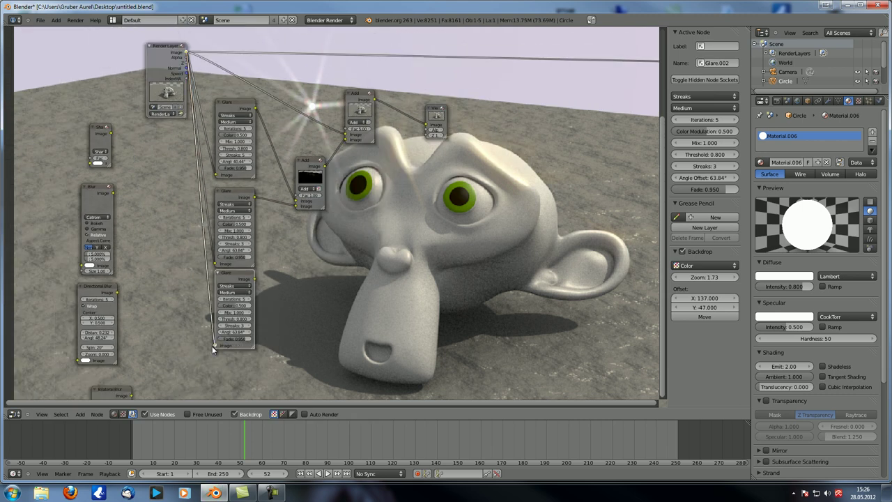
Set the number of streaks on the third Glare node to 2
scroll(223, 344, "up", 4)
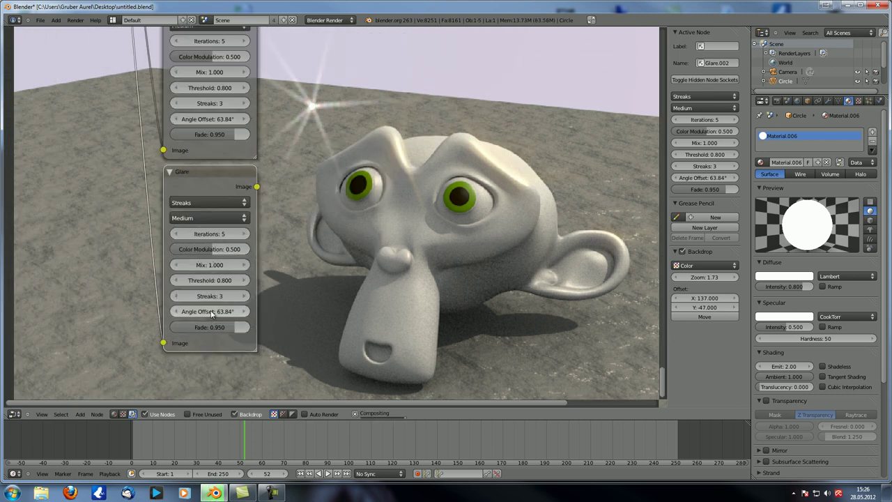
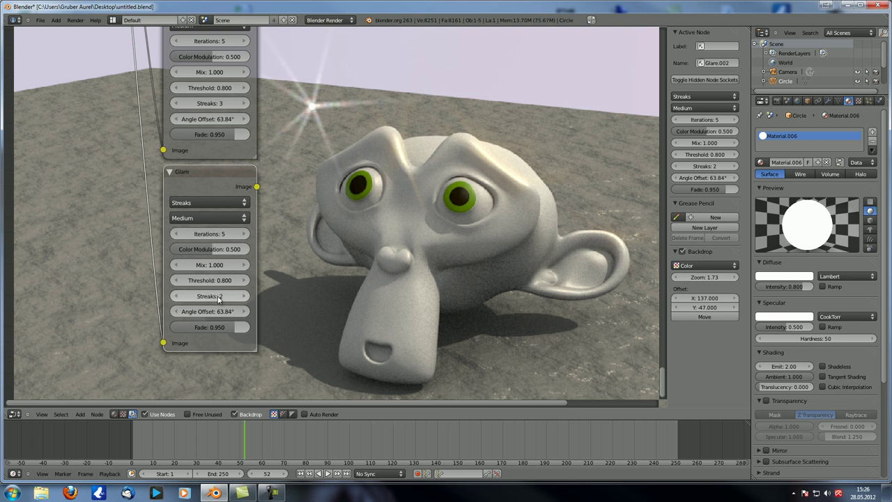
key("Return")
Duplicate the glare Add node onto the link to the final Add node and connect the third Glare to its second input
scroll(337, 189, "down", 1)
left_click(315, 64)
key("shift+d")
left_click(377, 53)
left_click_drag(384, 53, 407, 161)
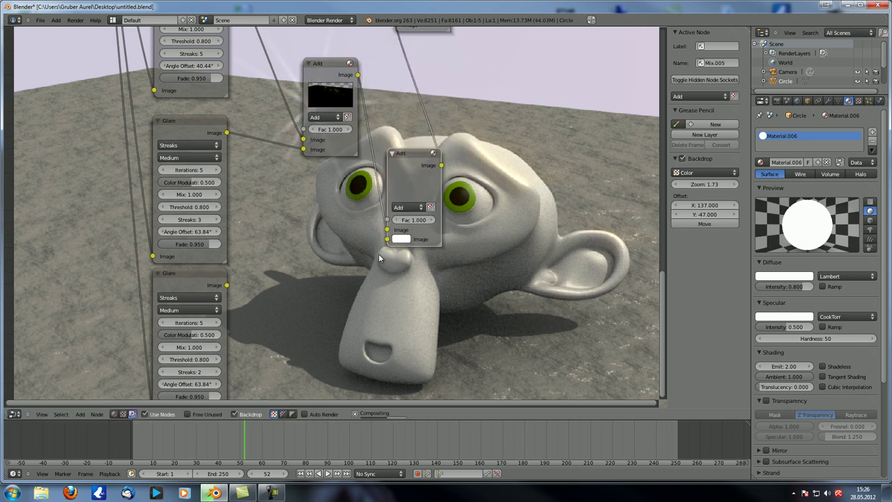
middle_click_drag(237, 372, 223, 306)
left_click_drag(213, 218, 373, 172)
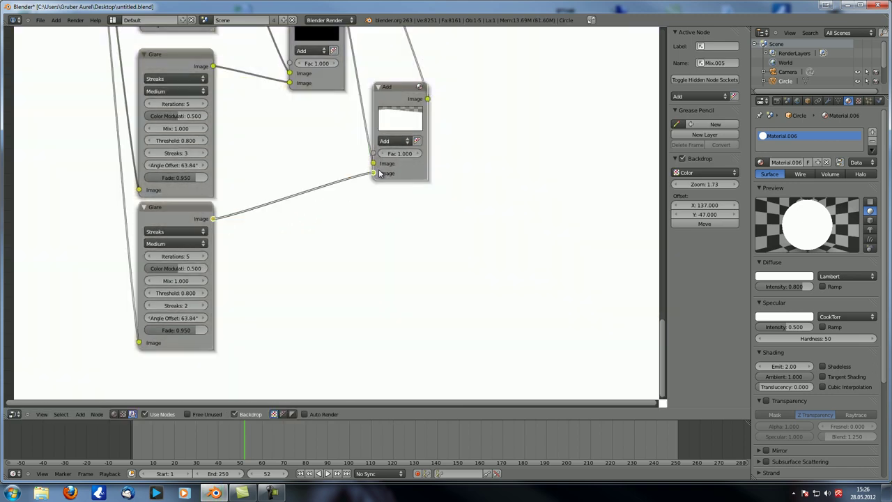
Preview the third Glare node's output alone, and the combined output of the newest Add node, in the backdrop
middle_click_drag(305, 277, 311, 259)
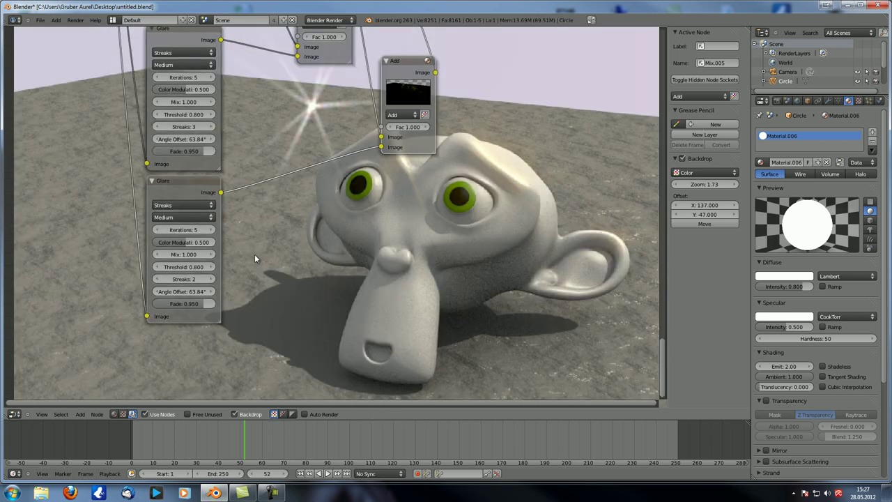
middle_click_drag(254, 253, 226, 237)
middle_click_drag(165, 252, 209, 236)
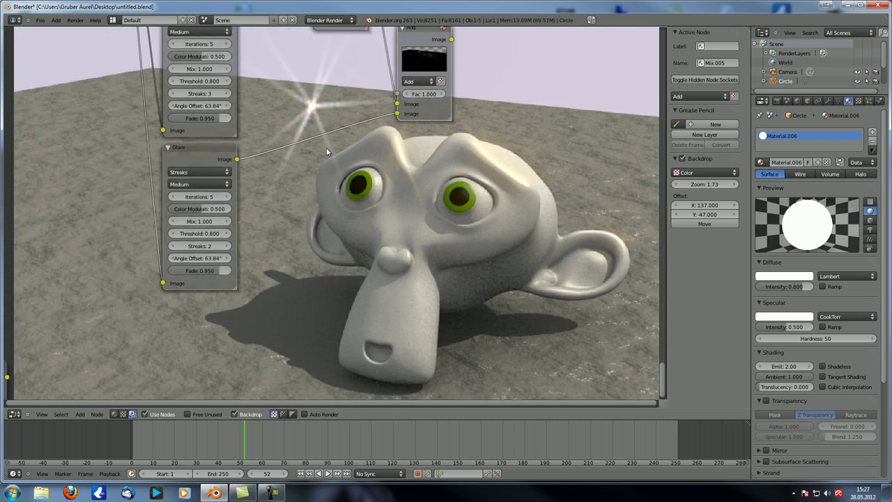
left_click(192, 154, "ctrl+shift")
middle_click_drag(327, 186, 274, 183)
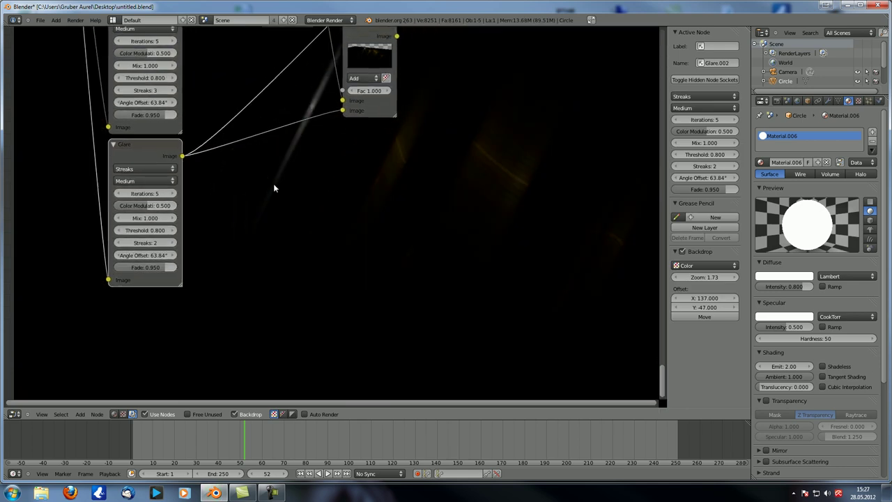
left_click(362, 43, "ctrl+shift")
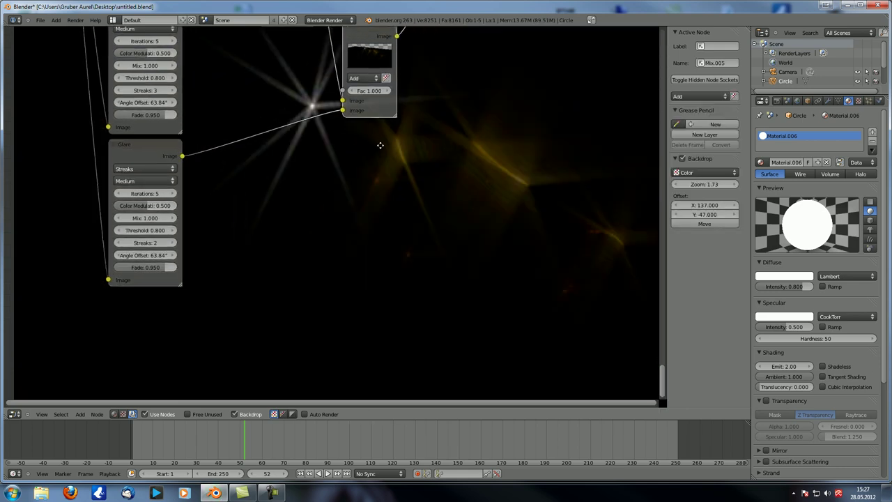
middle_click_drag(381, 144, 411, 181)
middle_click_drag(224, 216, 253, 199)
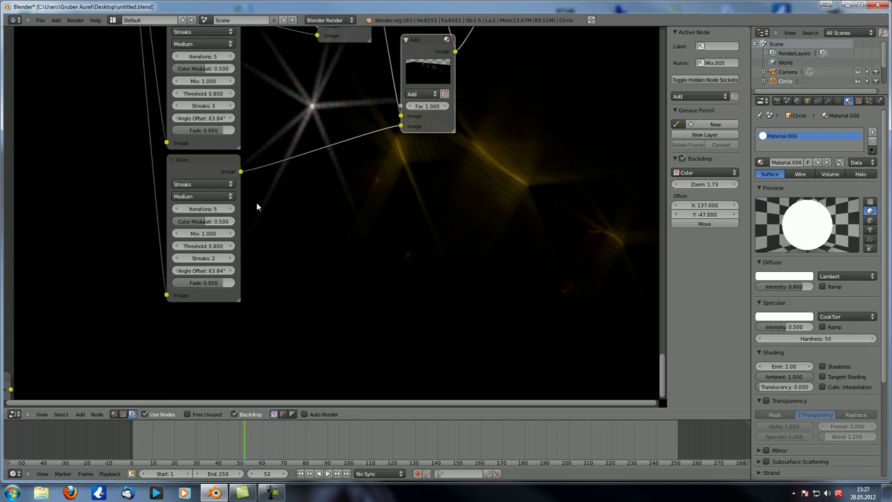
Set the third Glare node's angle offset to 175.44° and the factor of its Add node to 4
mouse_move(213, 270)
left_mouse_down()
mouse_move(225, 276)
mouse_move(199, 273)
left_mouse_up()
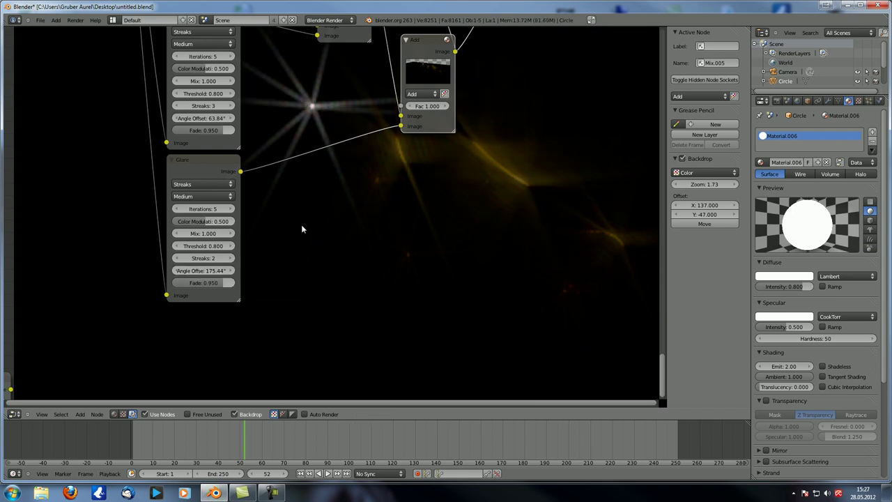
middle_click_drag(302, 228, 285, 258)
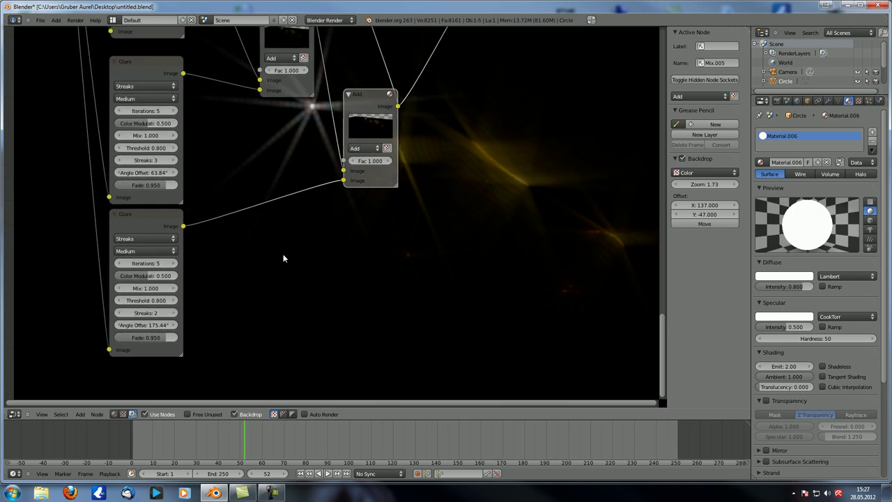
left_click(370, 161)
type("2.00")
key("Return")
Preview the final Add node's output and move that node and the Viewer farther away from the glare nodes
scroll(364, 164, "down", 5)
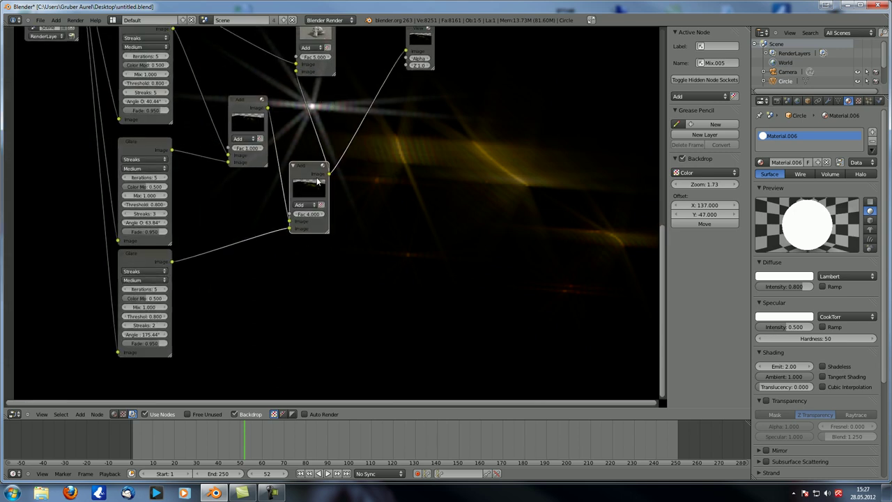
left_click(309, 70, "ctrl+shift")
left_click_drag(383, 82, 465, 97)
left_click(322, 72)
left_click_drag(323, 72, 428, 101)
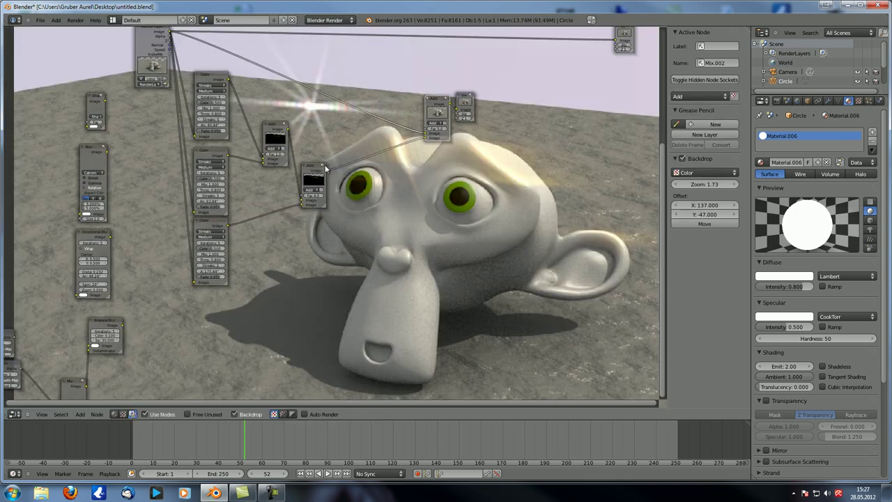
Duplicate the third Glare node and place the copy below it
scroll(299, 171, "up", 3)
left_click(185, 194)
key("shift+d")
left_click(189, 319)
Duplicate the second glare Add node onto the link to the final Add node and connect the fourth Glare to its second input
left_click(326, 111)
key("shift+d")
left_click(383, 94)
left_click_drag(386, 105, 413, 173)
scroll(349, 237, "down", 1)
middle_click_drag(306, 265, 354, 182)
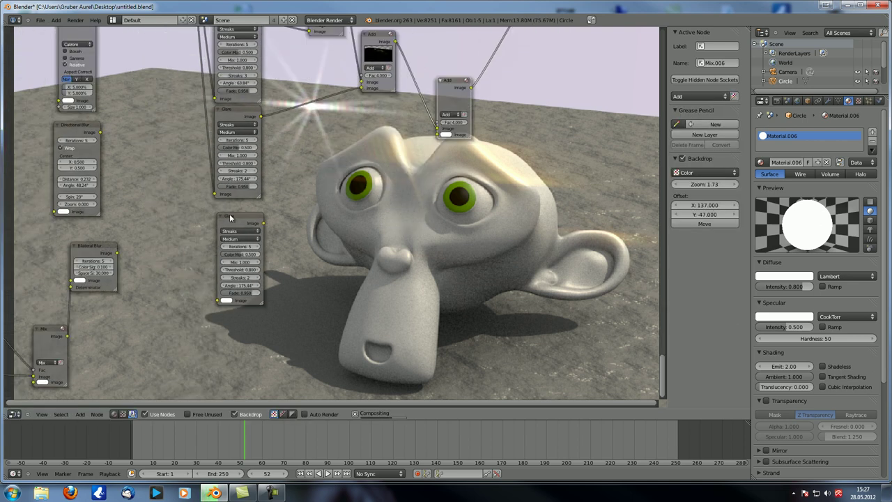
left_click_drag(264, 223, 438, 133)
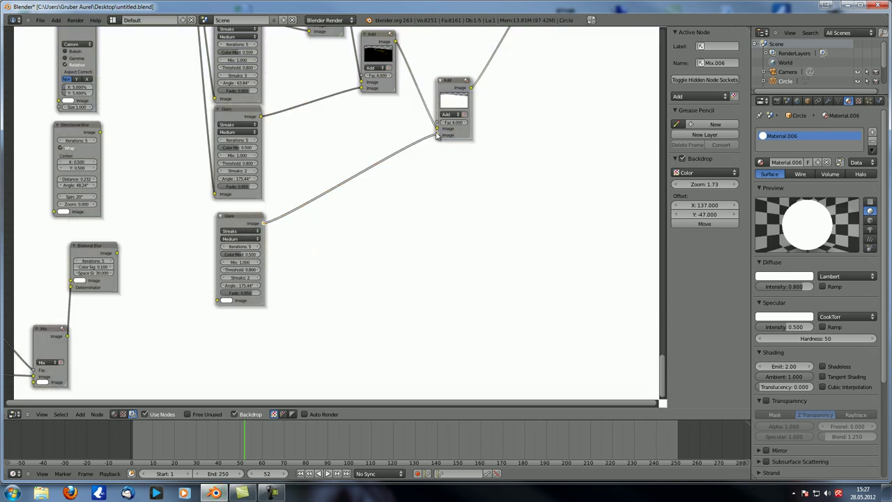
Reposition the Render Layers and fourth Glare nodes and link the Render Layers image to that Glare's input
scroll(371, 160, "down", 1)
scroll(250, 177, "down", 4)
middle_click_drag(250, 177, 237, 230)
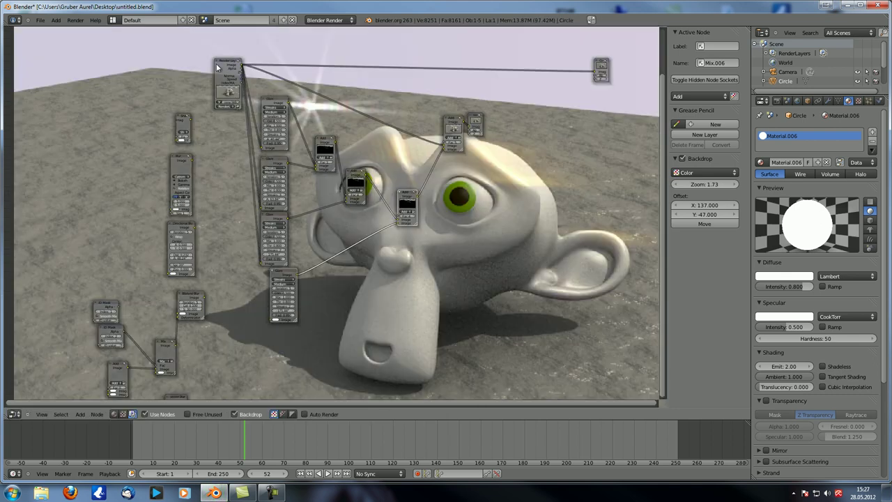
left_click_drag(216, 63, 185, 66)
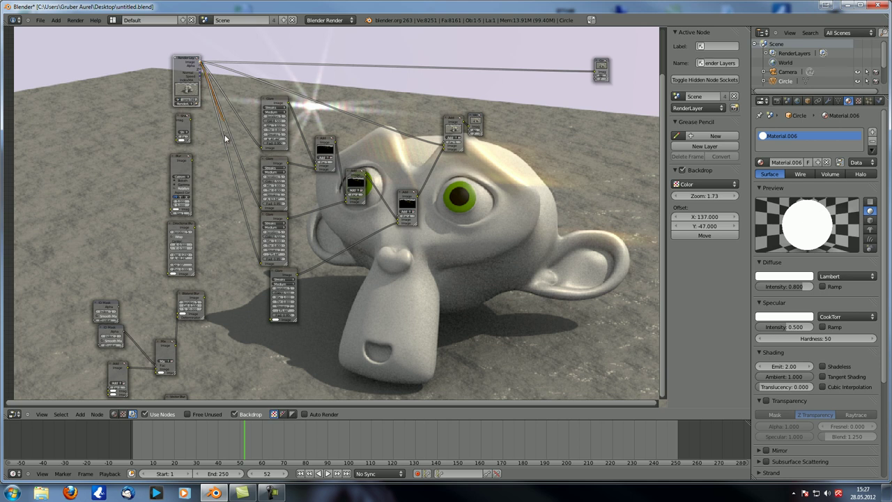
left_click_drag(281, 279, 269, 291)
Change the fourth Glare node's type to Fog Glow
scroll(271, 289, "up", 5)
left_click(284, 219)
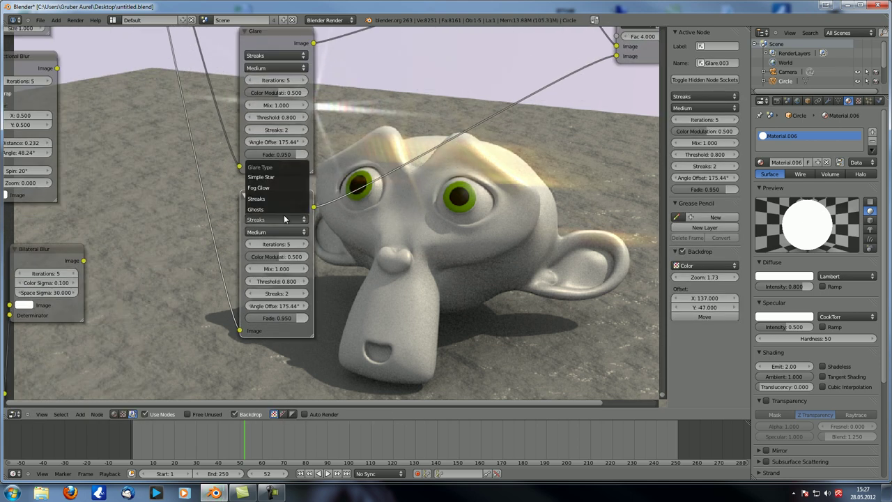
left_click(273, 189)
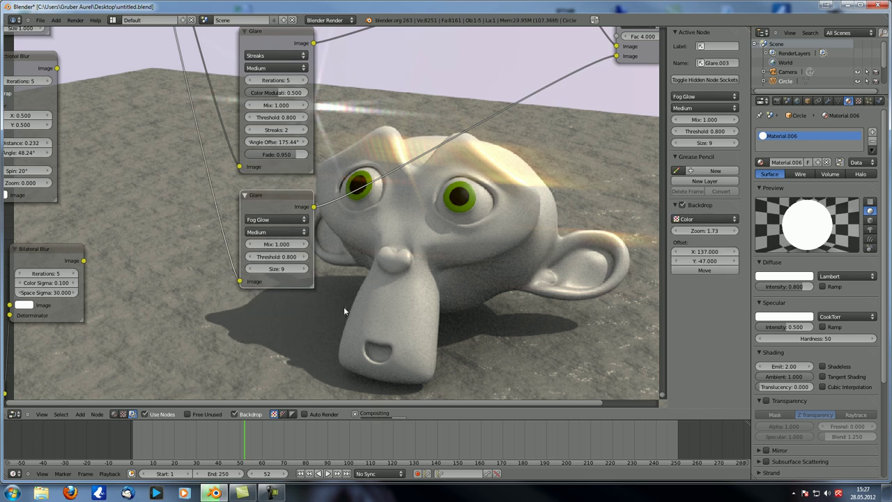
Preview the Add node fed by the Fog Glow Glare and set its factor to 5
middle_click_drag(365, 289, 292, 306)
scroll(425, 197, "down", 1)
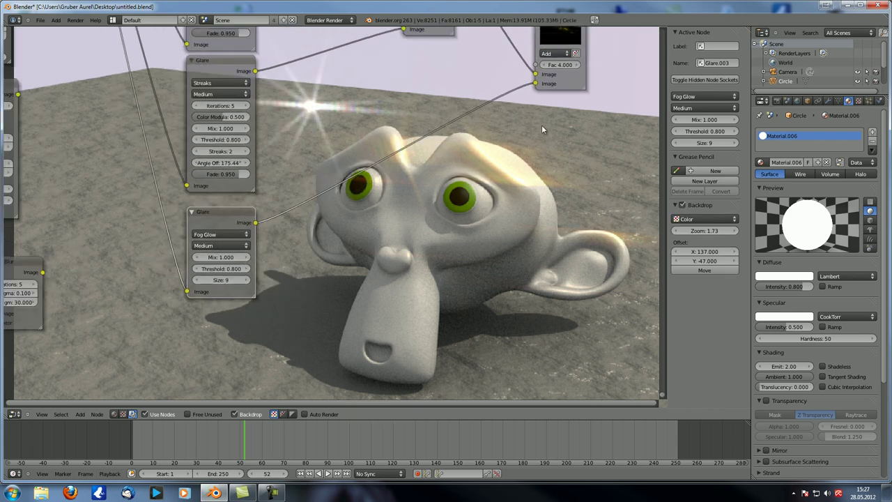
left_click(562, 73)
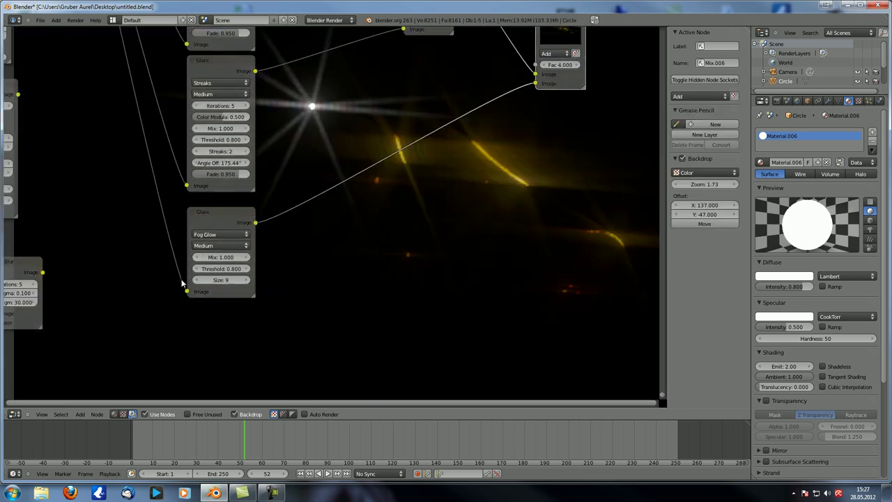
middle_click_drag(199, 278, 319, 259)
left_click_drag(563, 86, 697, 97)
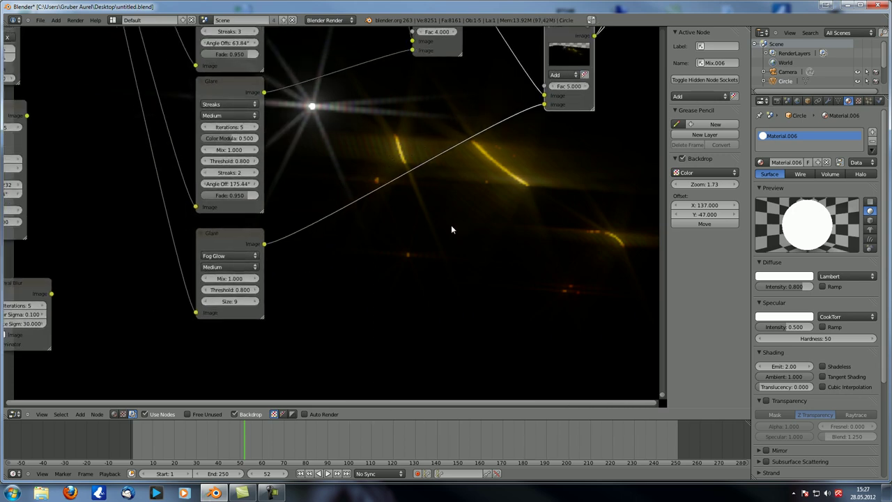
Set the Fog Glow Glare node's quality to High
scroll(241, 293, "up", 2)
left_click(212, 259)
left_click(209, 250)
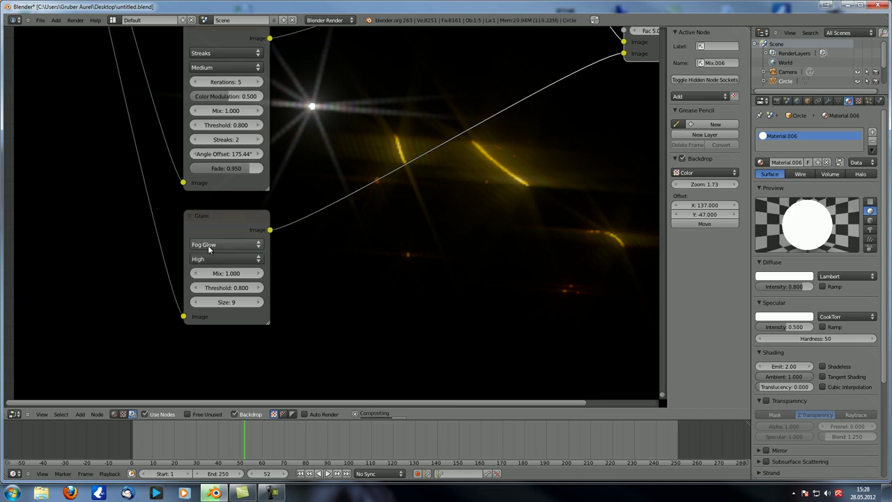
left_click(233, 302)
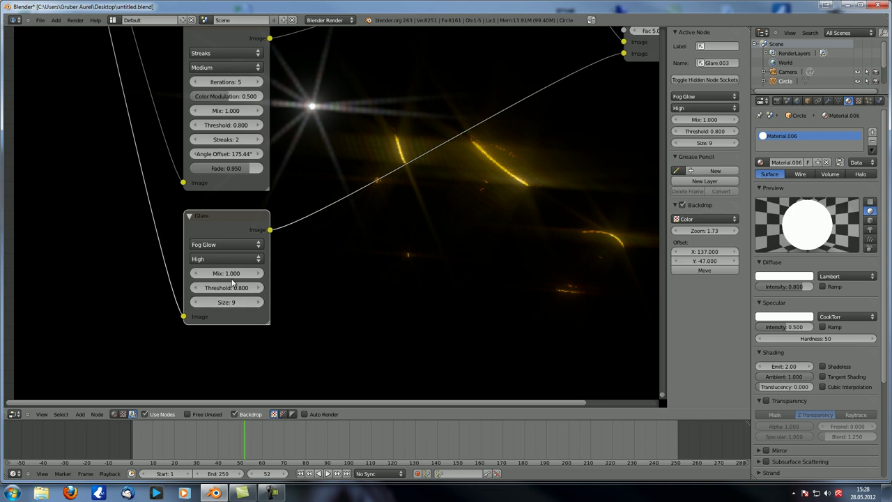
scroll(349, 234, "down", 1)
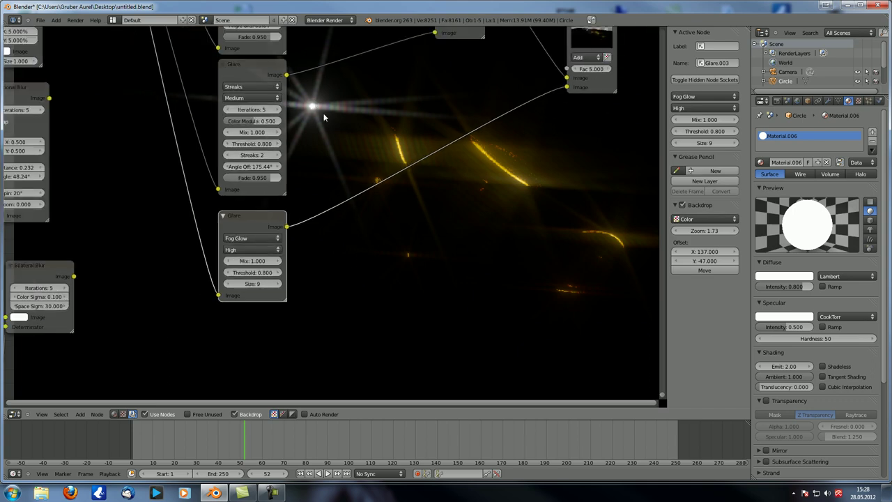
Disconnect the Fog Glow Glare from its Add node and place a duplicate of that Add node between them
scroll(323, 113, "down", 4)
middle_click_drag(417, 196, 286, 253)
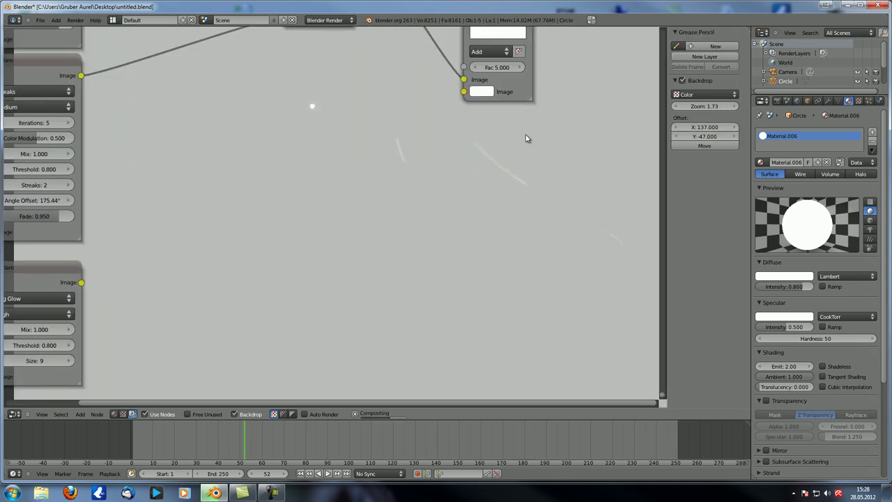
left_click(528, 90)
key("shift+d")
left_click(357, 241)
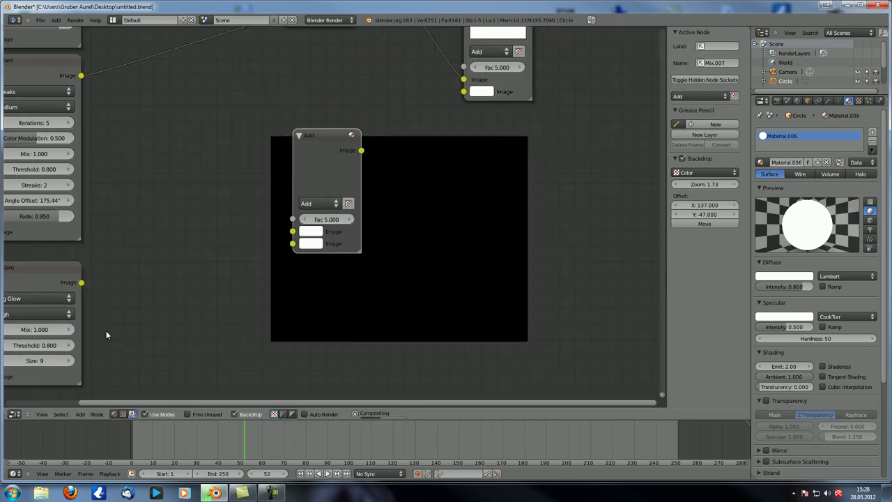
Connect the Fog Glow Glare to both image inputs of the new Add node, link its output to the previous Add node, and preview that node
left_click_drag(82, 282, 293, 230)
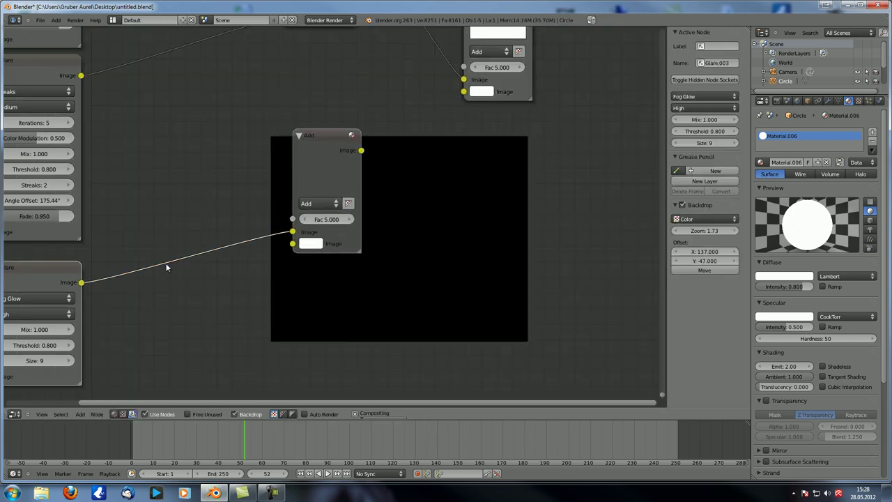
left_click_drag(82, 282, 292, 243)
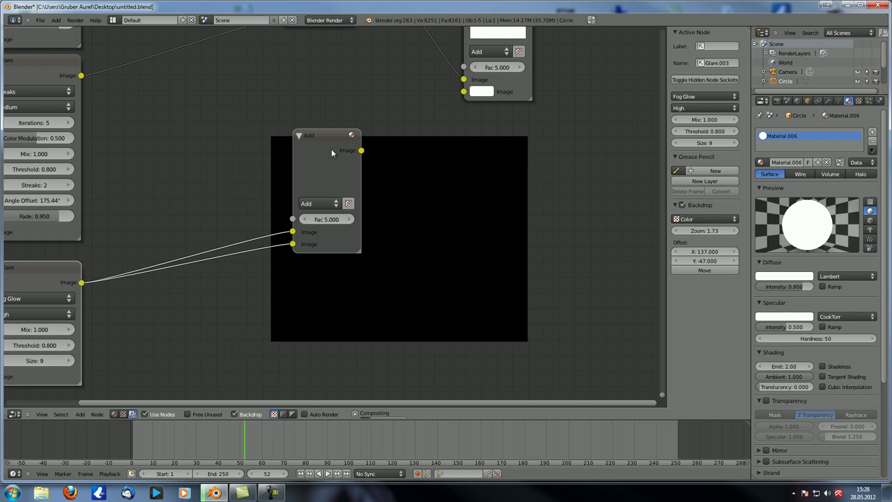
left_click_drag(361, 150, 463, 92)
scroll(215, 249, "down", 3)
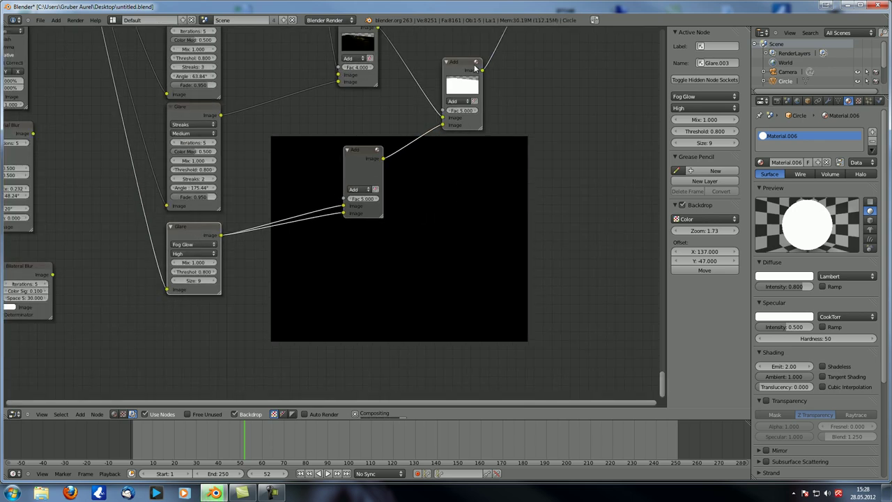
left_click(463, 68)
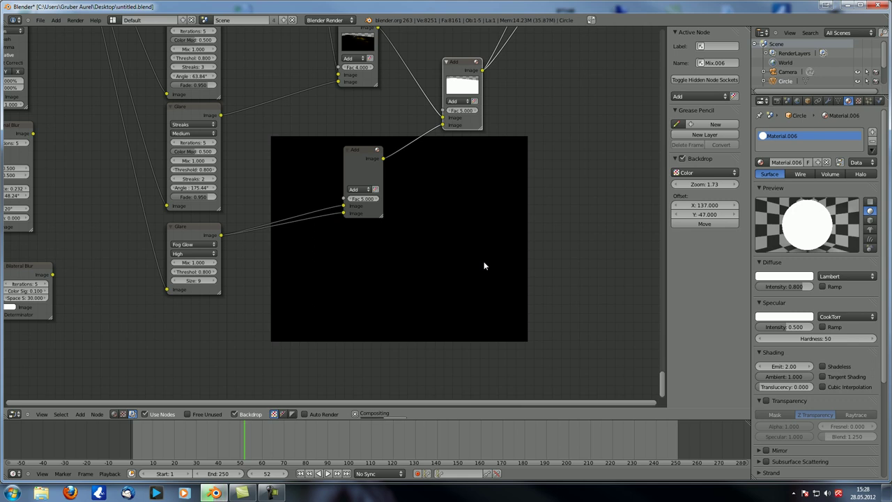
Preview the Add node that combines the glares with the rendered image and move the Viewer node farther away from it
middle_click_drag(383, 255, 307, 266)
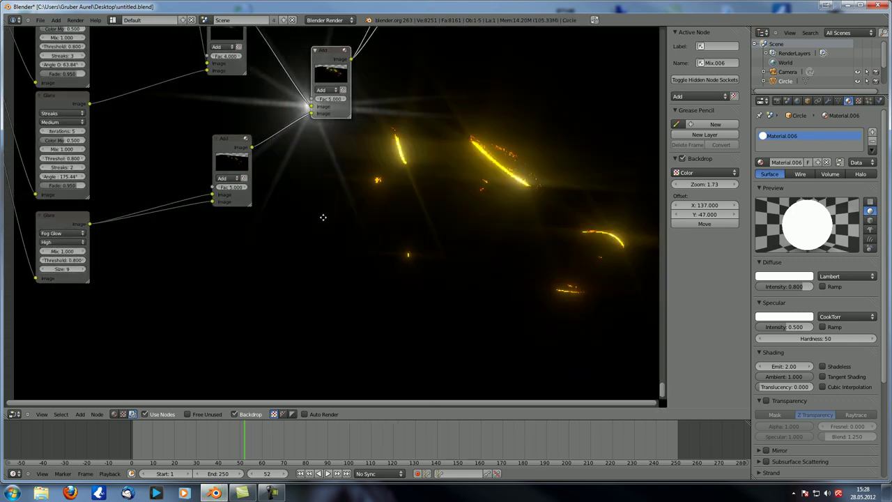
middle_click_drag(323, 215, 323, 128)
scroll(338, 205, "down", 4)
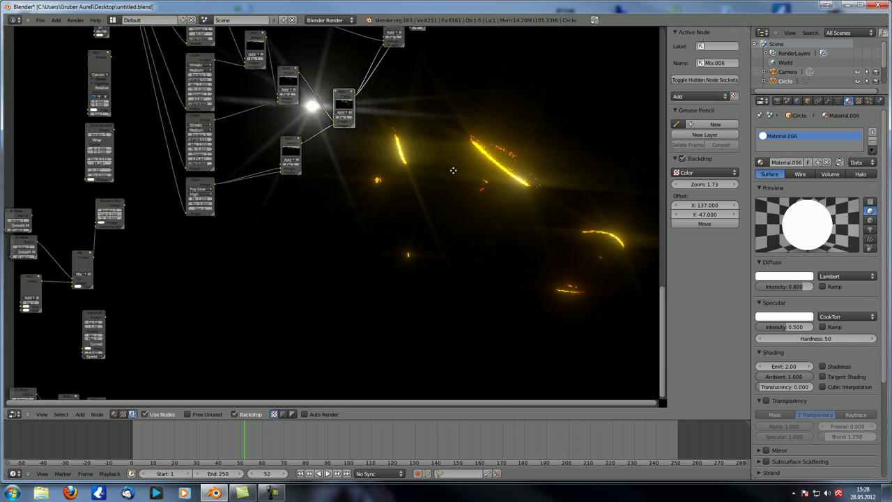
left_click(364, 165)
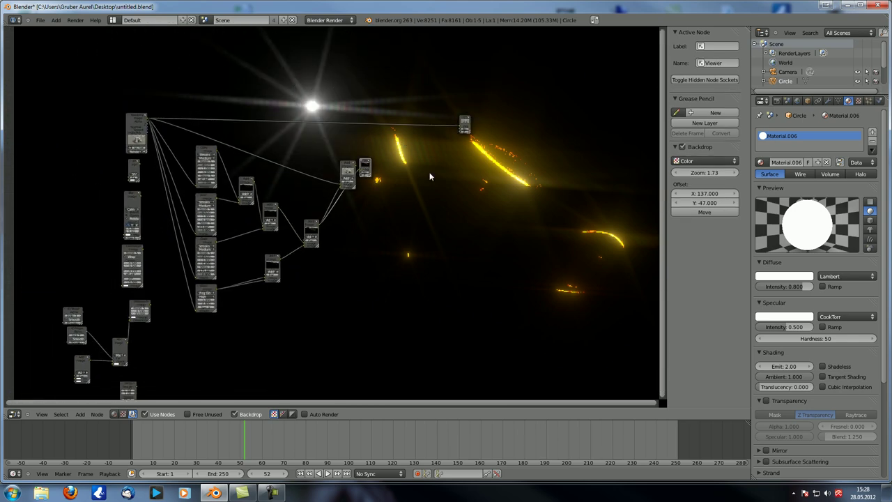
left_click(347, 166, "ctrl+shift")
left_click_drag(367, 163, 446, 174)
middle_click_drag(410, 231, 406, 171)
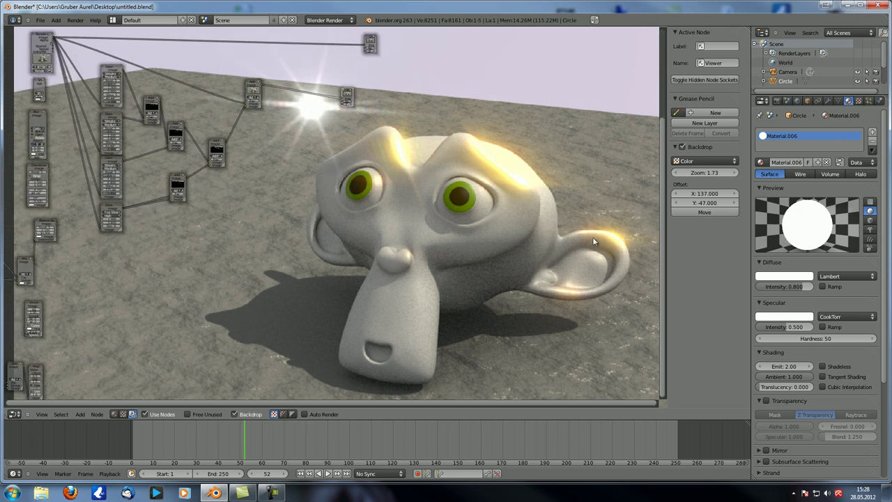
Compare the image without and with glare by previewing the Render Layers node and the final Add node in turn
middle_click_drag(361, 133, 304, 105)
scroll(325, 113, "down", 3)
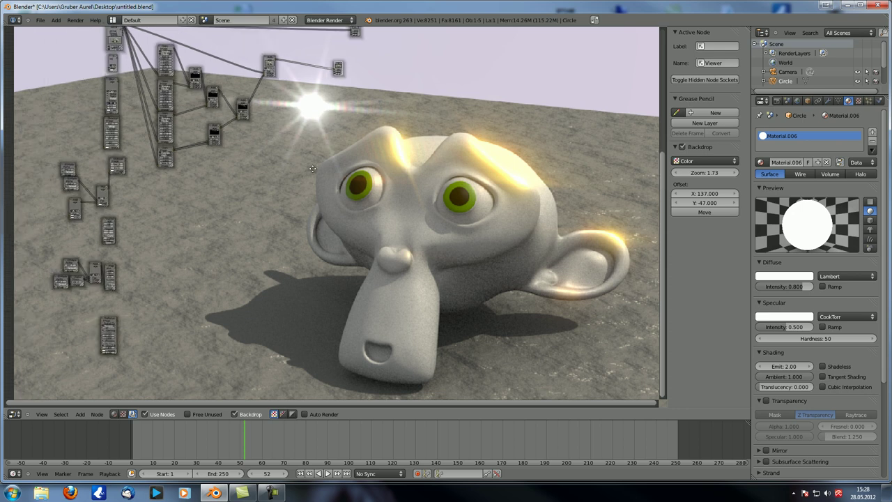
middle_click_drag(273, 168, 361, 214)
left_click(244, 93)
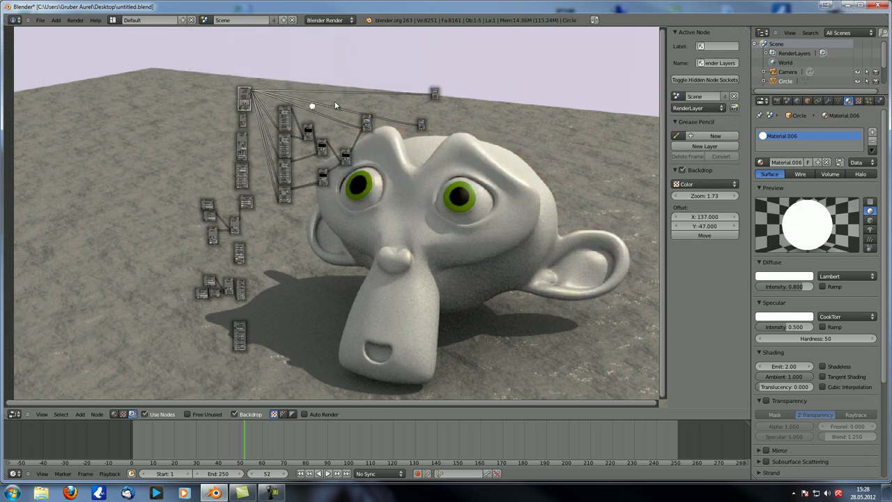
left_click(369, 119)
middle_click_drag(363, 213, 269, 170)
scroll(269, 88, "up", 4)
middle_click_drag(276, 98, 375, 156)
scroll(374, 160, "up", 1)
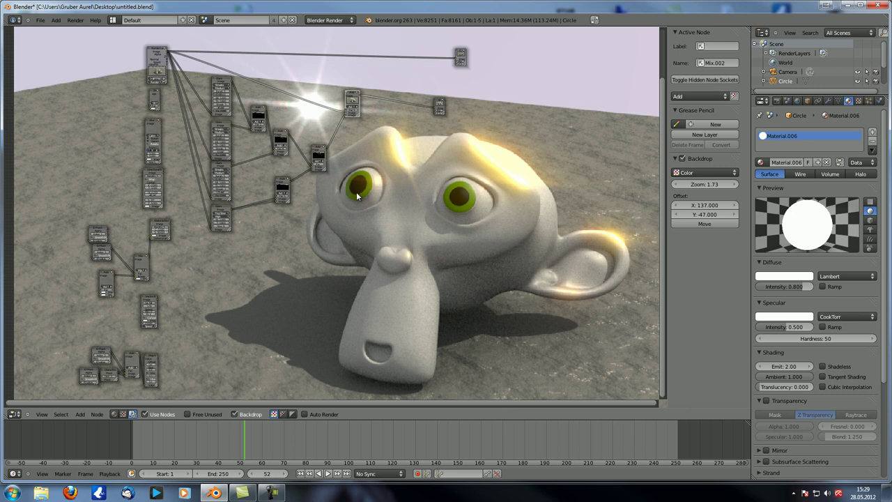
Move the Glare nodes and their Add nodes down, clear of the Render Layers and final Add nodes
left_click_drag(352, 99, 357, 96)
scroll(313, 147, "up", 7)
middle_click_drag(311, 137, 333, 192)
scroll(333, 192, "down", 3)
middle_click_drag(290, 173, 337, 104)
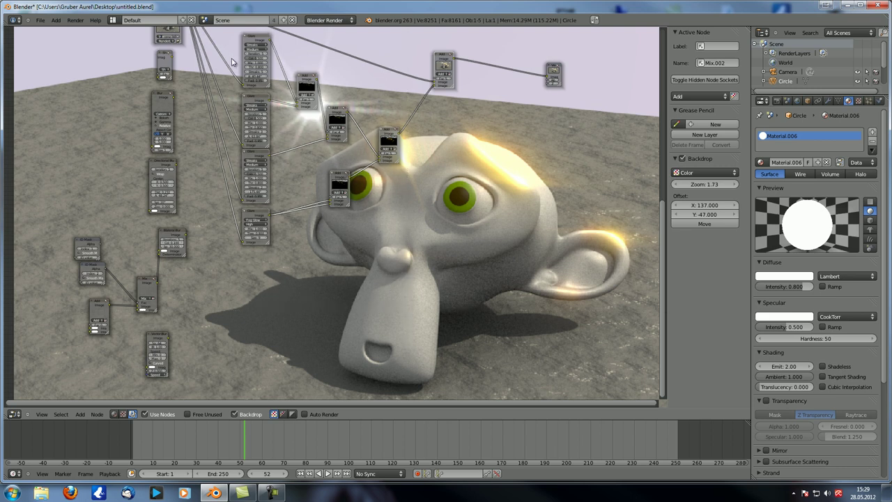
key("g")
left_click(324, 291)
middle_click_drag(278, 121, 311, 199)
scroll(304, 199, "up", 4)
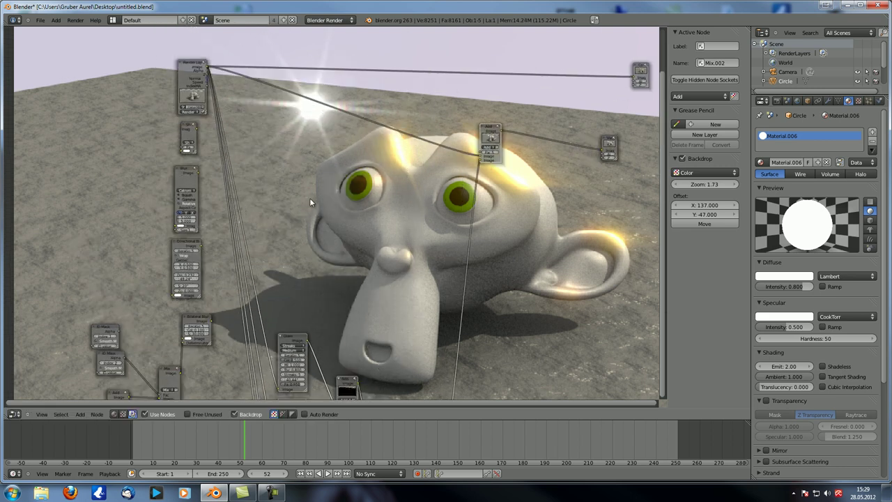
Add a Blur node, connect the Render Layers image to it, and preview the Blur node
key("shift+a")
mouse_move(310, 199)
left_click(327, 201)
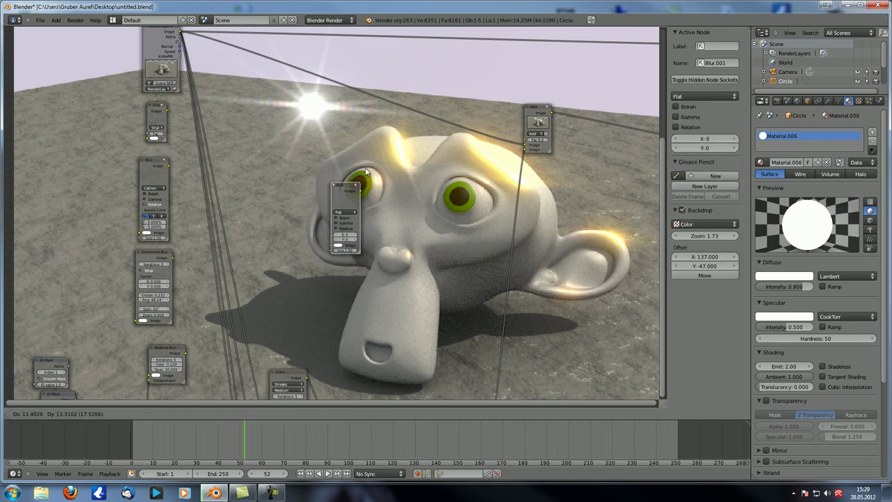
left_click(370, 162)
left_click_drag(179, 32, 370, 223)
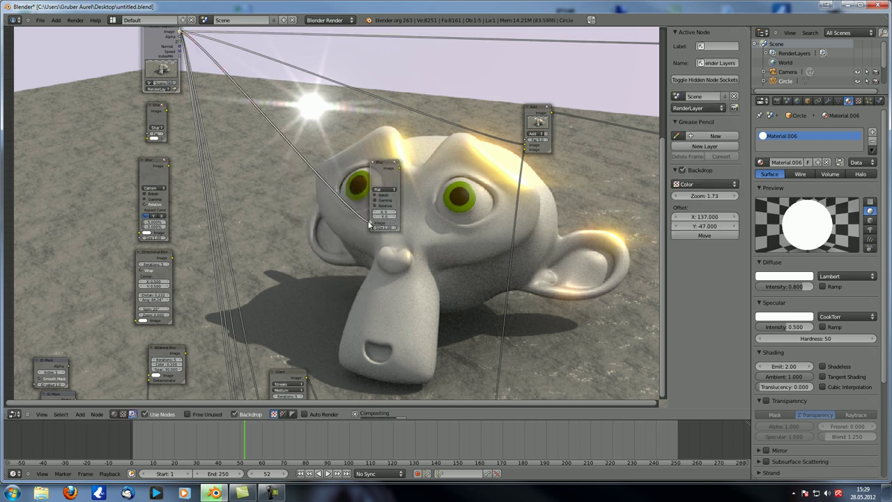
left_click(380, 167)
Insert an RGB Curves node on the link between the Render Layers node and the new Blur node
key("shift+a")
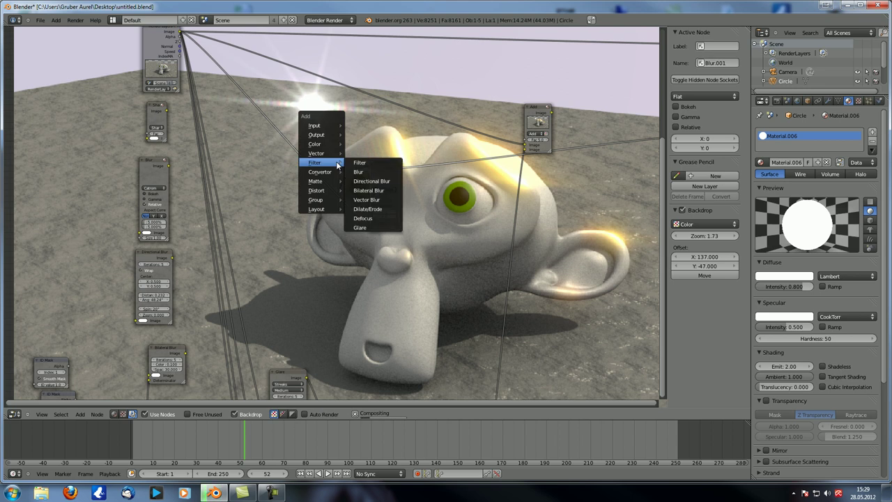
mouse_move(318, 141)
left_click(361, 139)
left_click(286, 136)
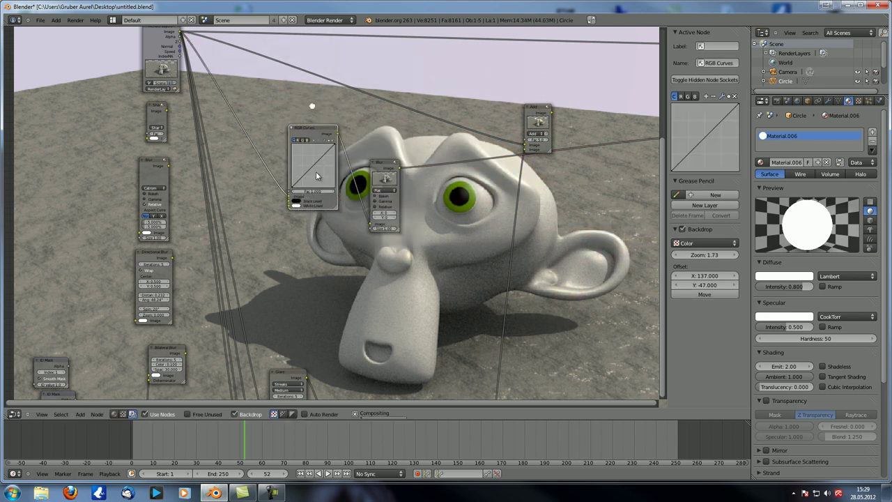
Set the new Blur node's filter type to Fast Gaussian
scroll(325, 186, "up", 5)
middle_click_drag(374, 193, 326, 227)
left_click(362, 189)
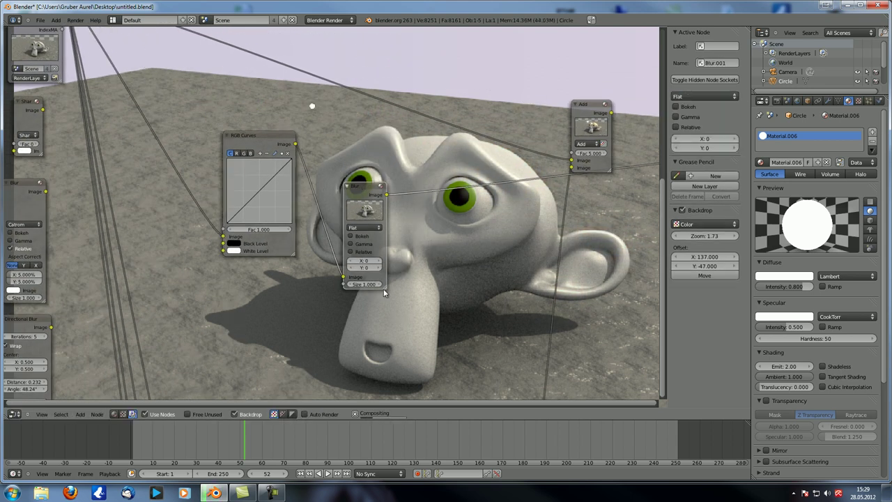
left_click(364, 227)
left_click(374, 183)
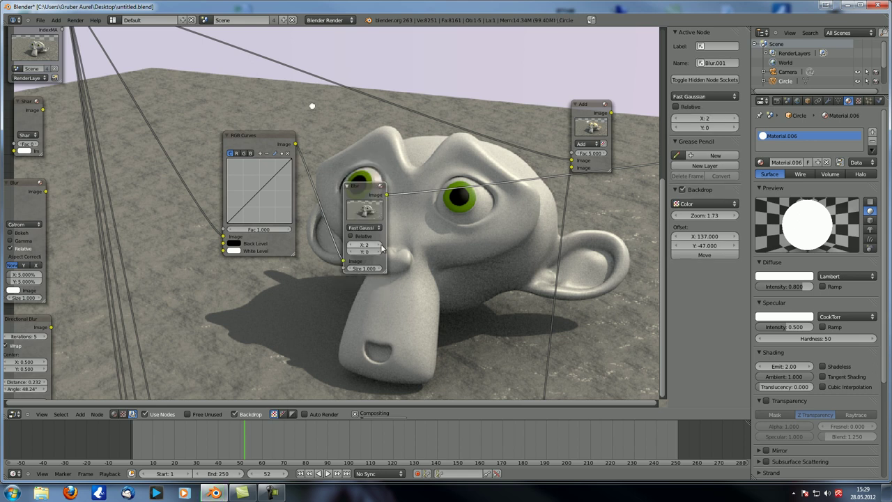
Set the Fast Gaussian blur's X and Y sizes to 14
left_click(377, 255)
left_click(378, 244)
left_click(378, 244)
left_click(378, 244)
left_click(378, 244)
left_click(378, 244)
left_click(378, 244)
double_click(378, 245)
left_click(378, 250)
left_click(379, 253)
left_click(379, 252)
left_click(379, 252)
left_click(378, 252)
left_click(378, 252)
left_click(378, 252)
left_click(378, 253)
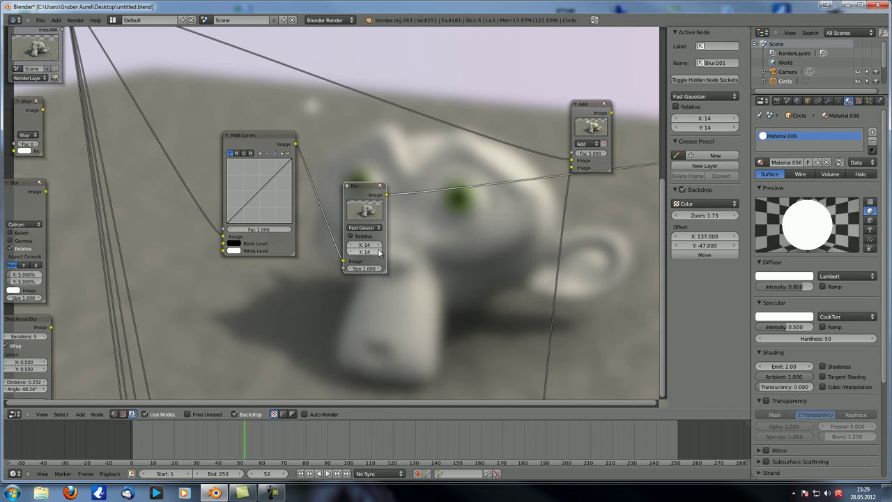
Bend the RGB Curves curve downward to darken the midtones, and link the Blur output to the final Add node's second image input
left_click_drag(258, 195, 276, 206)
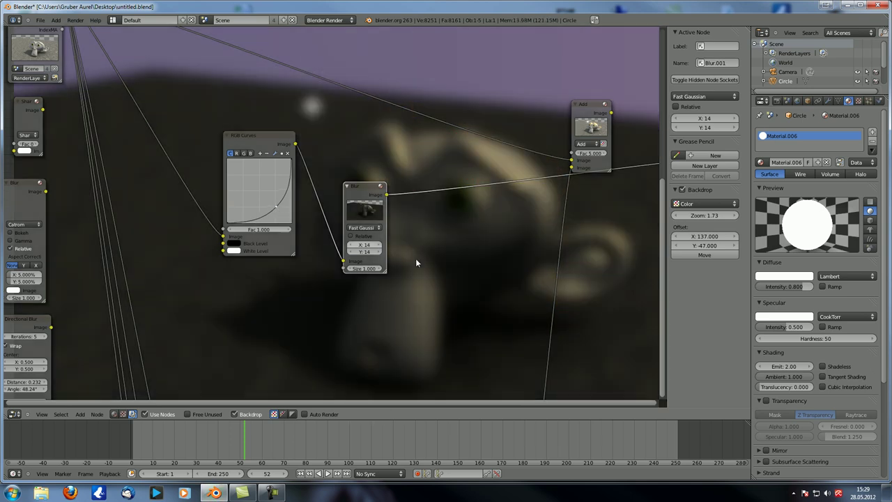
middle_click_drag(416, 262, 251, 161)
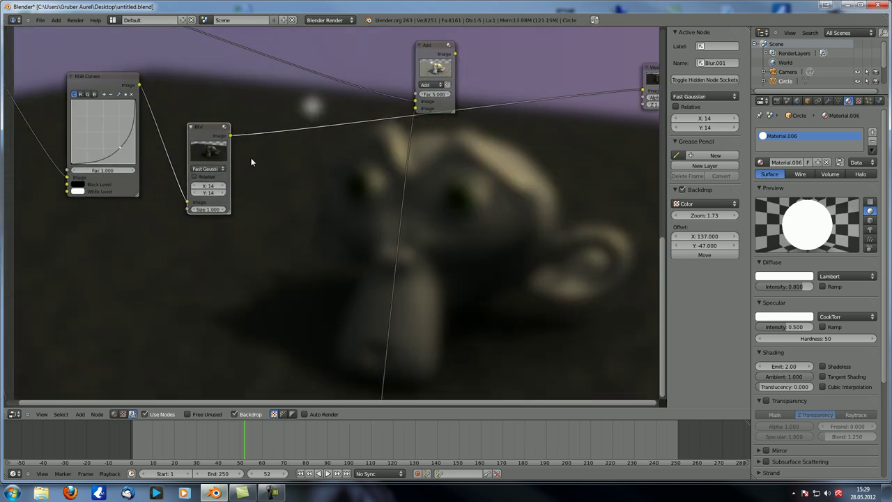
scroll(263, 205, "down", 2)
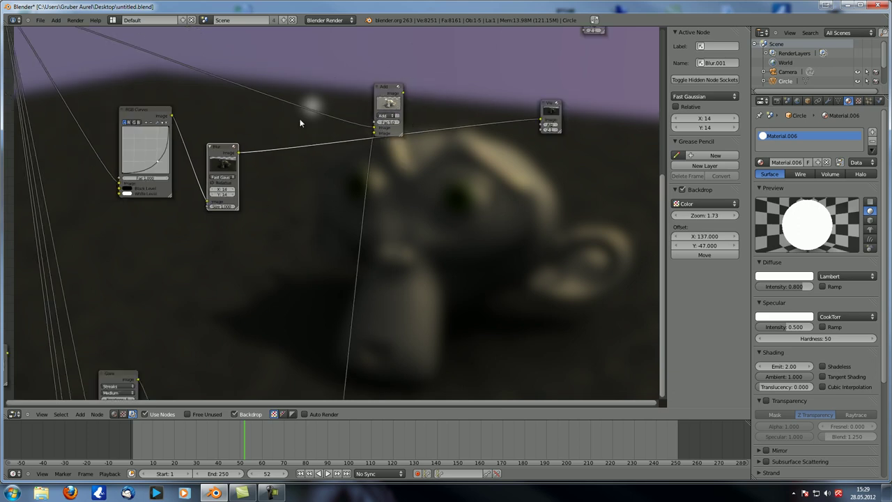
left_click_drag(351, 143, 374, 132)
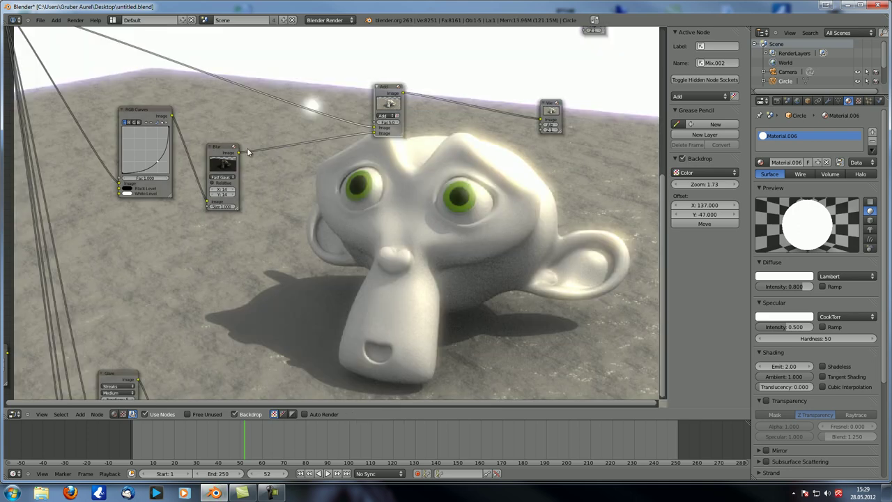
Set the final Add node's factor to 1 and readjust the RGB Curves curve to keep the midtones dark
middle_click_drag(306, 193, 347, 136)
scroll(437, 209, "down", 1)
middle_click_drag(259, 91, 299, 165)
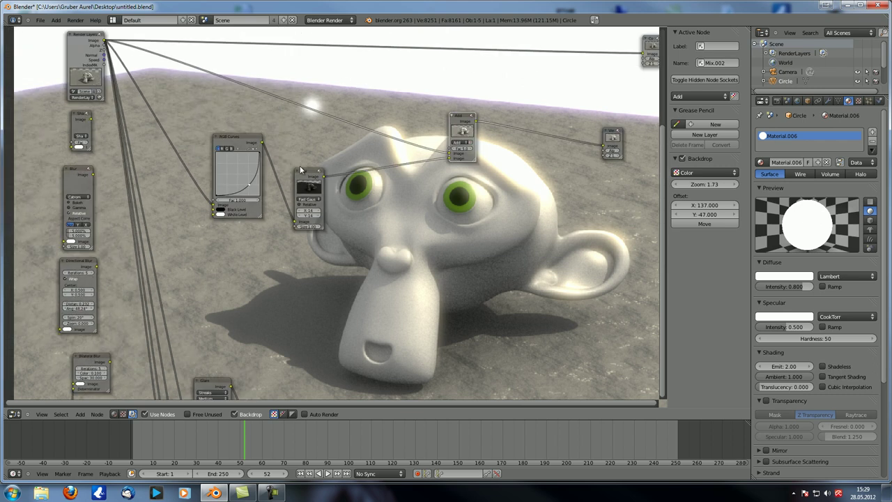
middle_click_drag(282, 131, 268, 125)
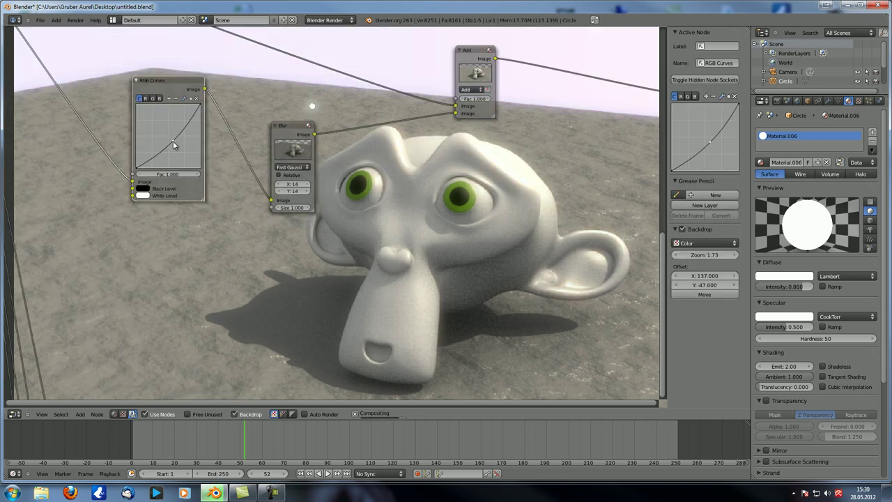
left_click_drag(174, 146, 180, 149)
Move the RGB Curves and Blur nodes lower, clear of the link from Render Layers to the Add node
scroll(413, 220, "down", 4)
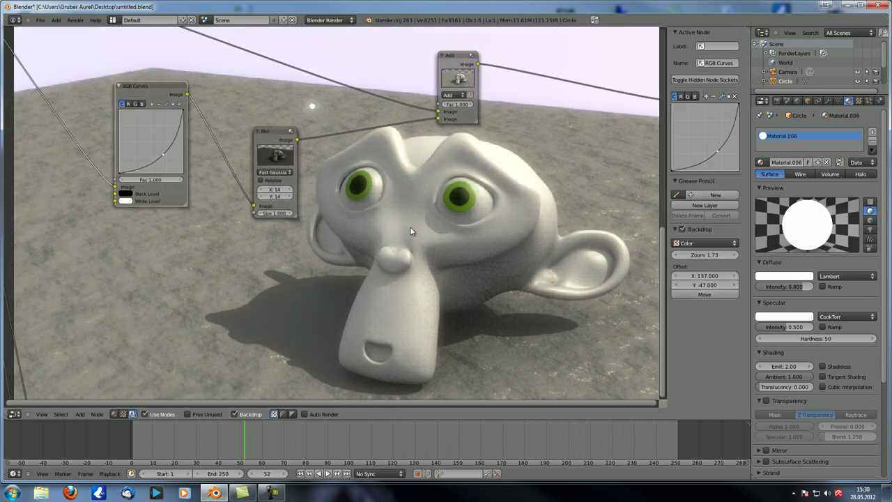
scroll(321, 189, "up", 2)
left_click_drag(370, 130, 364, 138)
left_click_drag(297, 98, 286, 128)
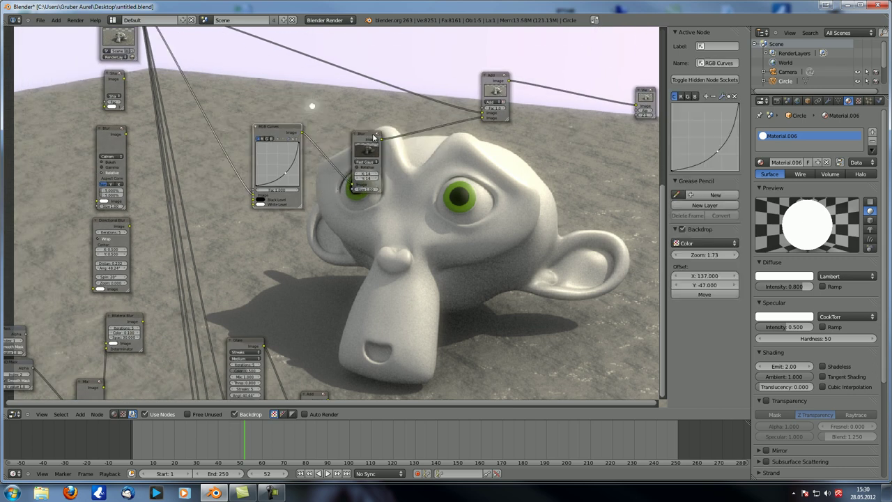
left_click_drag(374, 137, 367, 177)
left_click_drag(279, 128, 271, 156)
key("shift+a")
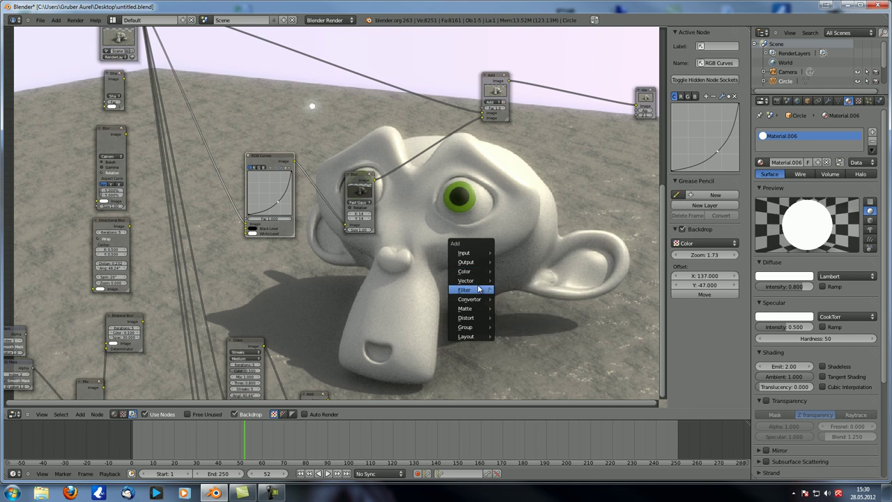
left_click_drag(111, 121, 107, 127)
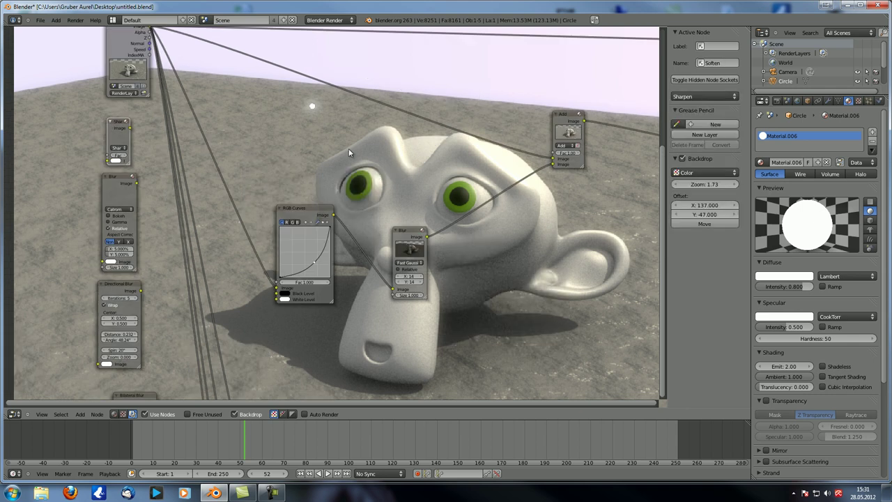
scroll(348, 150, "down", 3)
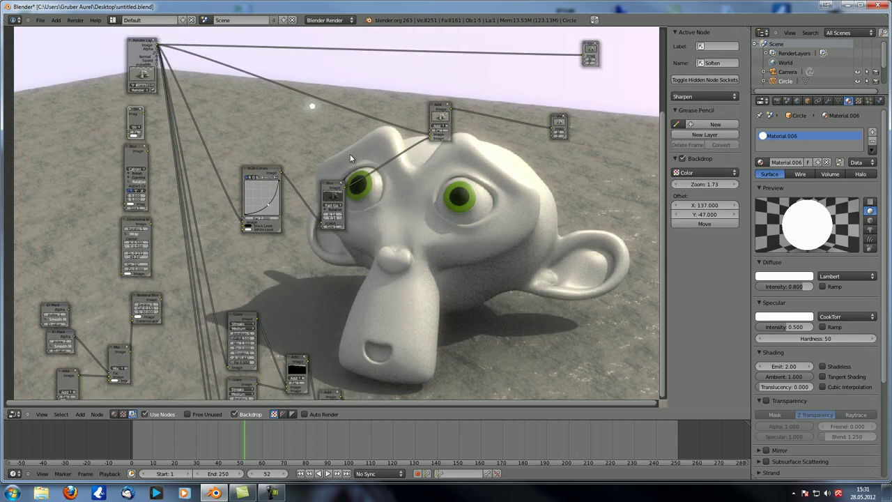
Delete the final Add node and cut the Render Layers links to the RGB Curves and Glare nodes
left_click_drag(444, 112, 471, 120)
key("x")
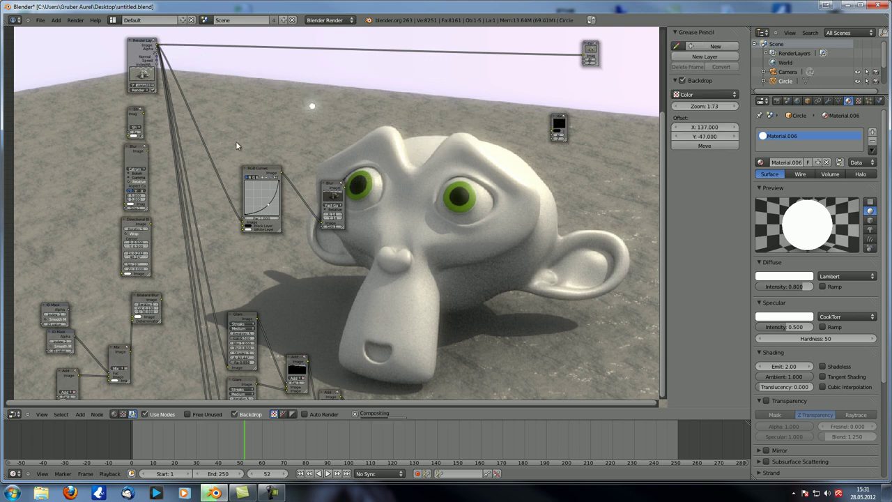
left_click_drag(233, 153, 191, 315, "ctrl")
Move the Defocus node from the end of the filter column up beside the Fast Gaussian Blur node
scroll(234, 288, "down", 3)
middle_click_drag(244, 278, 343, 219)
scroll(342, 220, "down", 1)
middle_click_drag(355, 250, 441, 171)
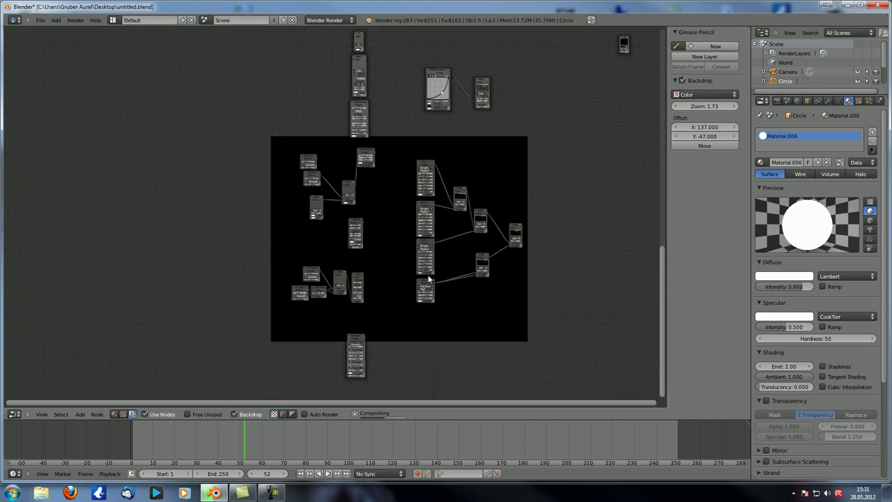
left_click(361, 340)
scroll(339, 259, "up", 6)
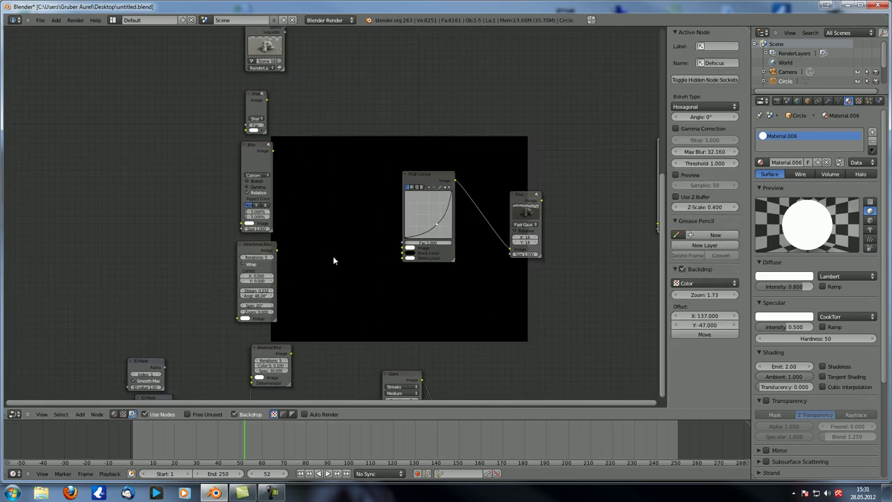
Move the Vector Blur node up beside the Render Layers node, above the RGB Curves node
scroll(295, 293, "down", 1)
middle_click_drag(297, 294, 296, 61)
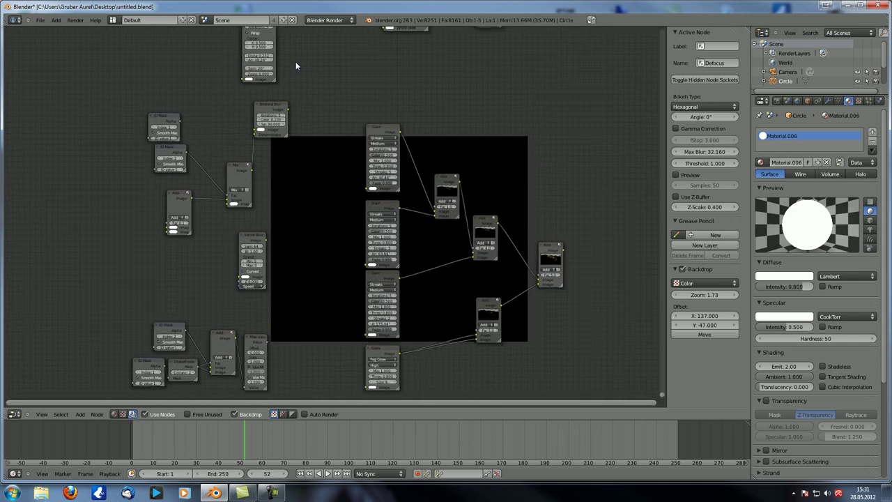
left_click_drag(252, 250, 477, 59)
middle_click_drag(437, 156, 377, 259)
left_click_drag(379, 248, 398, 60)
middle_click_drag(399, 64, 351, 197)
left_click_drag(352, 182, 359, 170)
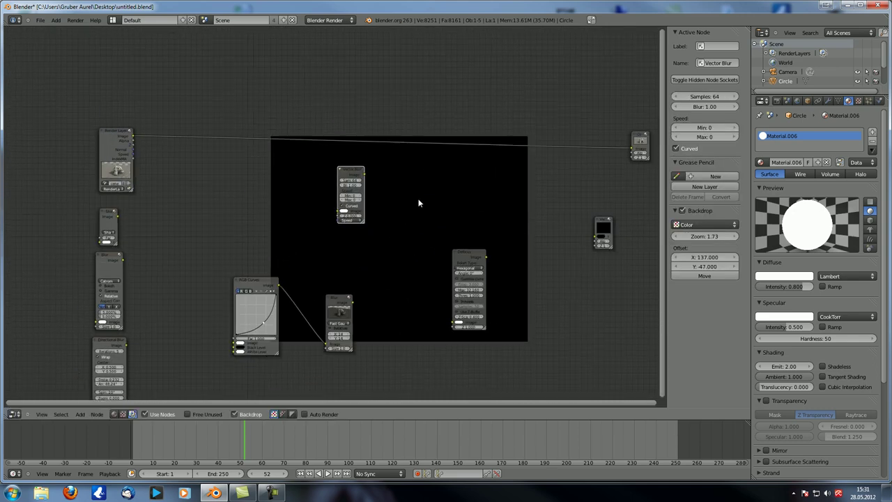
Connect the Render Layers Speed, Z and Image outputs to the matching Vector Blur inputs and preview the Vector Blur node
left_click_drag(133, 153, 337, 219)
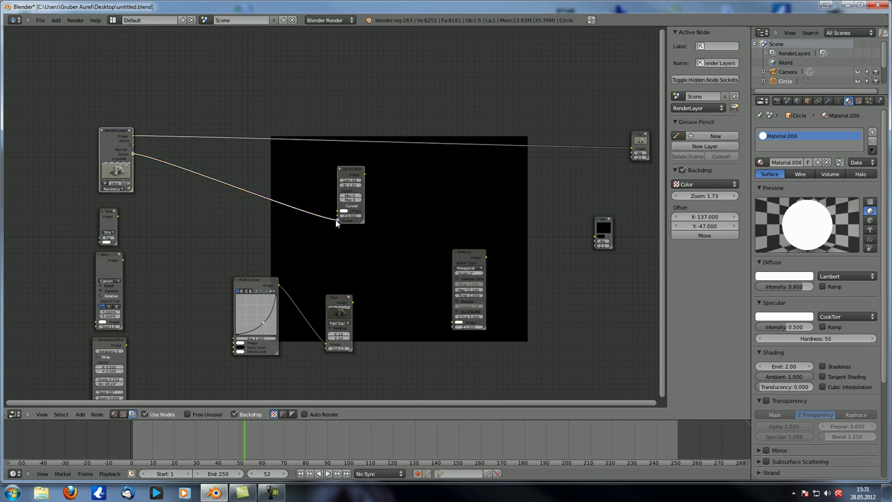
left_click_drag(132, 144, 339, 212)
left_click_drag(133, 136, 330, 202)
left_click_drag(135, 140, 337, 213)
left_click(352, 204, "ctrl+shift")
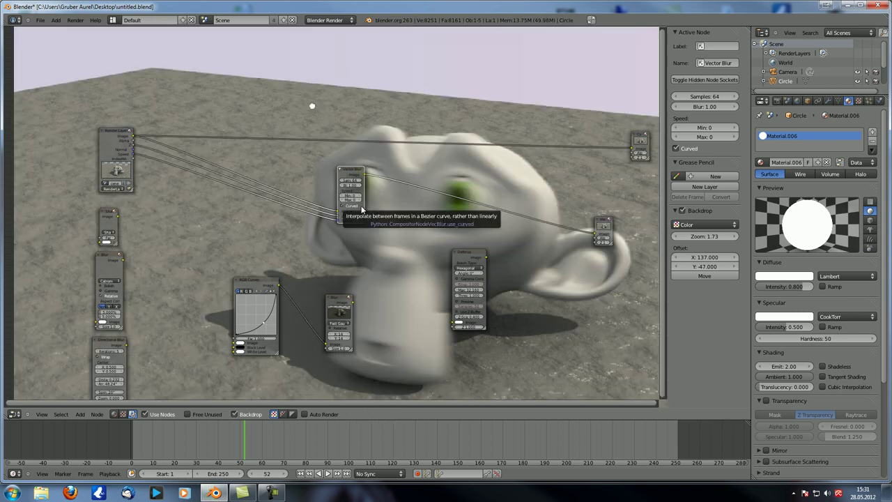
Switch the Node Editor area to the 3D View
middle_click_drag(383, 256, 320, 186)
scroll(318, 195, "down", 1)
scroll(272, 263, "up", 1)
left_click(15, 416)
left_click(41, 403)
Select the camera and set its depth of field distance to 3.98
middle_click_drag(318, 278, 279, 237)
right_click(157, 236)
scroll(158, 237, "up", 4)
middle_click_drag(278, 237, 332, 233)
mouse_move(828, 298)
left_mouse_down()
mouse_move(808, 305)
mouse_move(827, 306)
mouse_move(819, 305)
left_mouse_up()
Switch the 3D View area back to the Node Editor and rearrange the RGB Curves, Blur and Defocus nodes, placing Defocus below Vector Blur
left_click(16, 413)
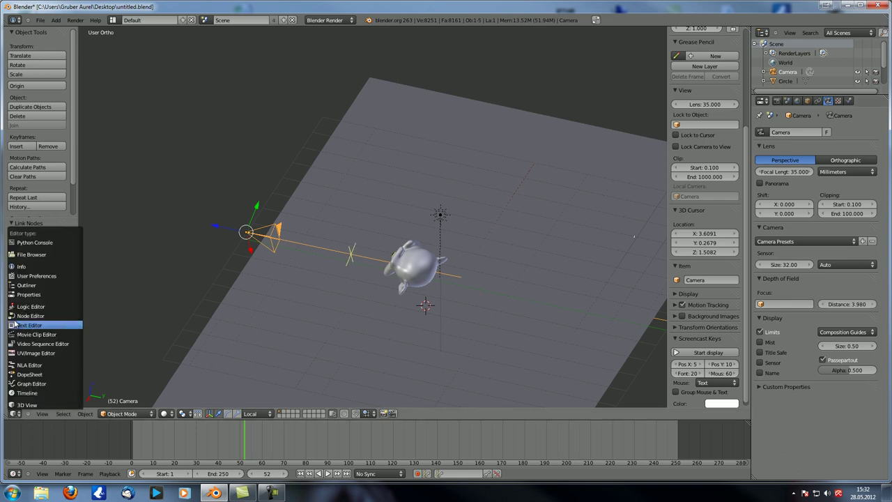
left_click(25, 315)
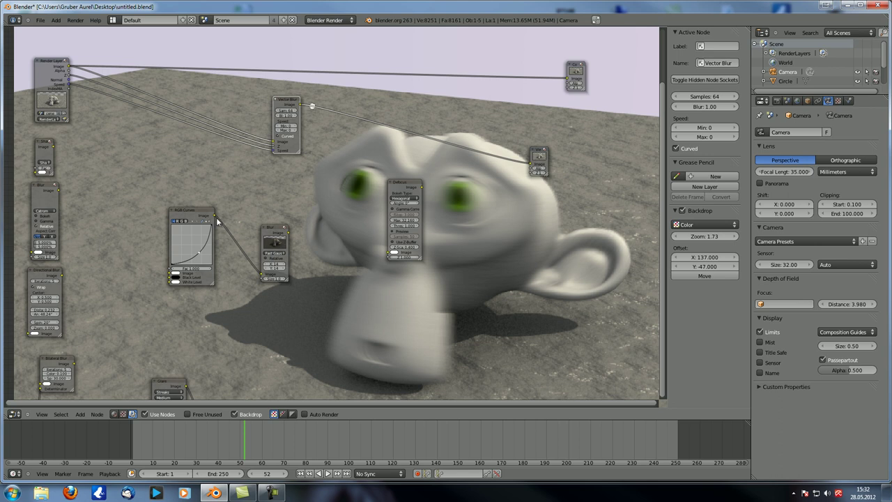
left_click_drag(209, 217, 181, 257)
left_click_drag(266, 252, 221, 300)
left_click_drag(416, 184, 301, 162)
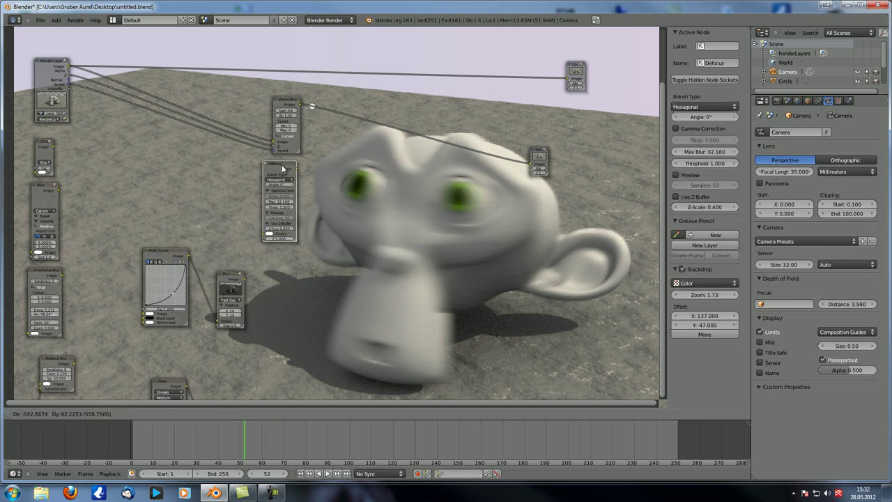
Connect the Render Layers Image and Z outputs to the matching Defocus inputs and preview the Defocus node
left_click_drag(69, 66, 271, 231)
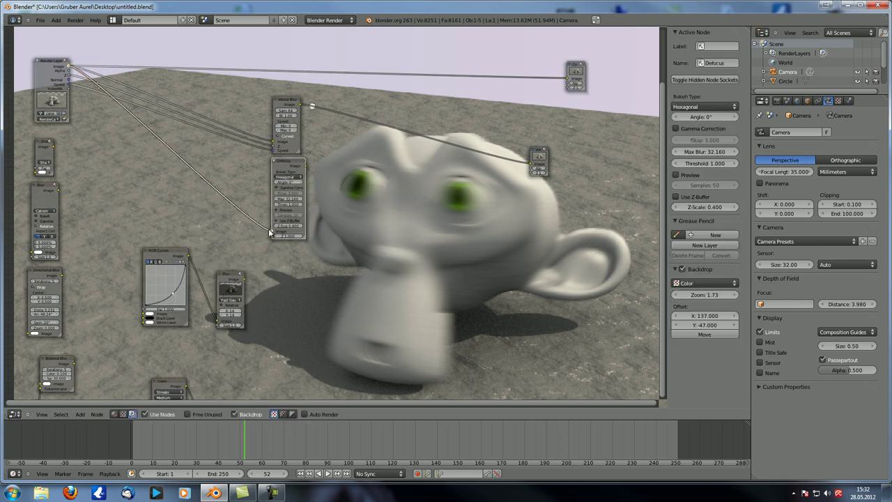
left_click(287, 166, "ctrl+shift")
left_click_drag(69, 75, 273, 237)
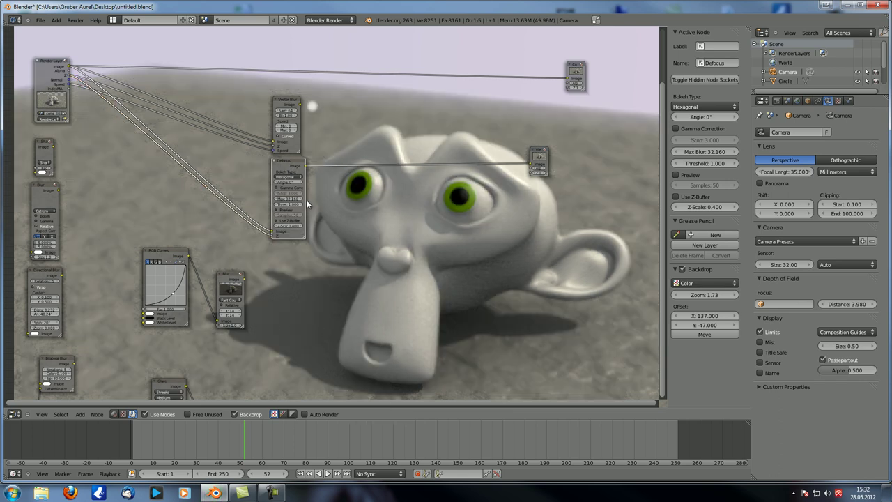
Enable Use Z-Buffer on the Defocus node and set its fStop to 10
scroll(313, 194, "up", 3)
scroll(340, 198, "up", 1)
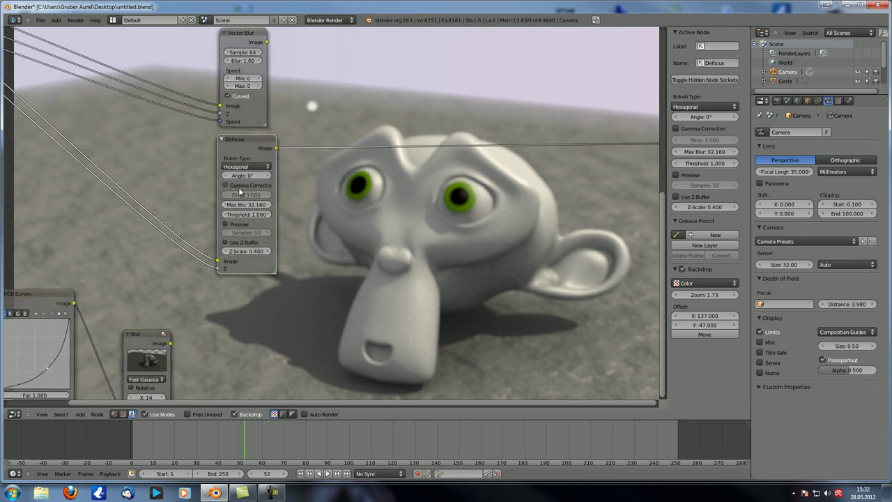
left_click(235, 241)
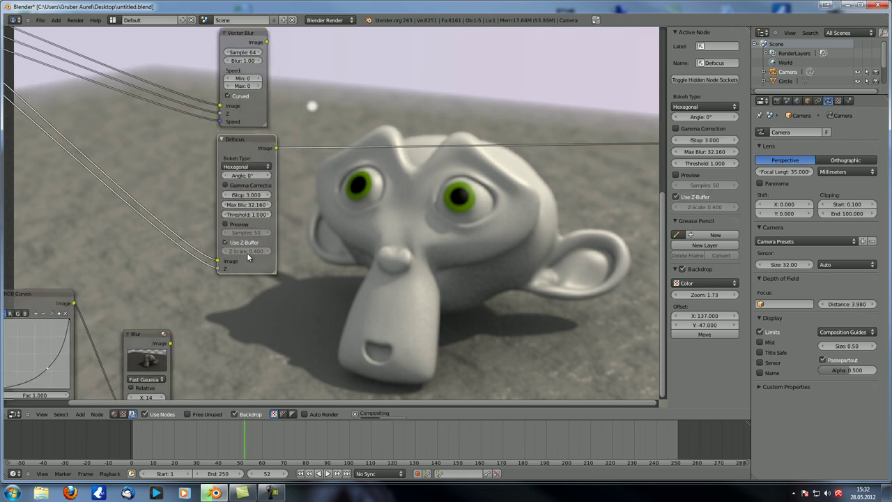
left_click(248, 197)
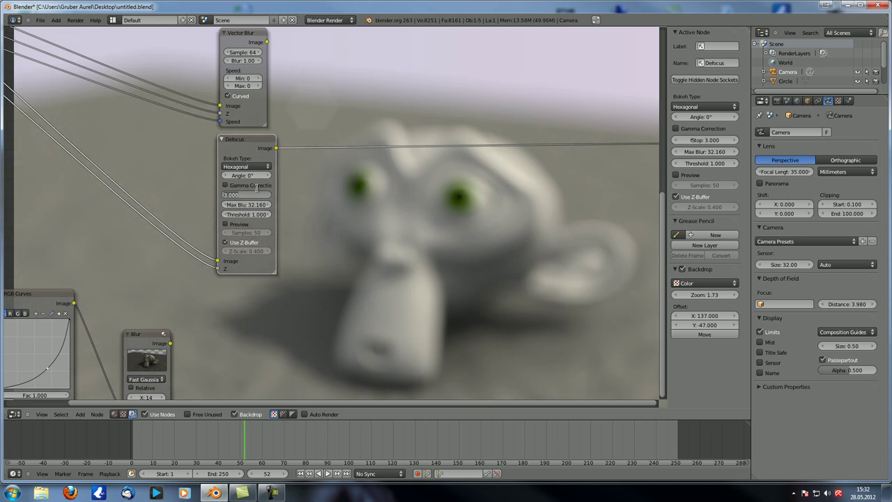
type("10")
key("Return")
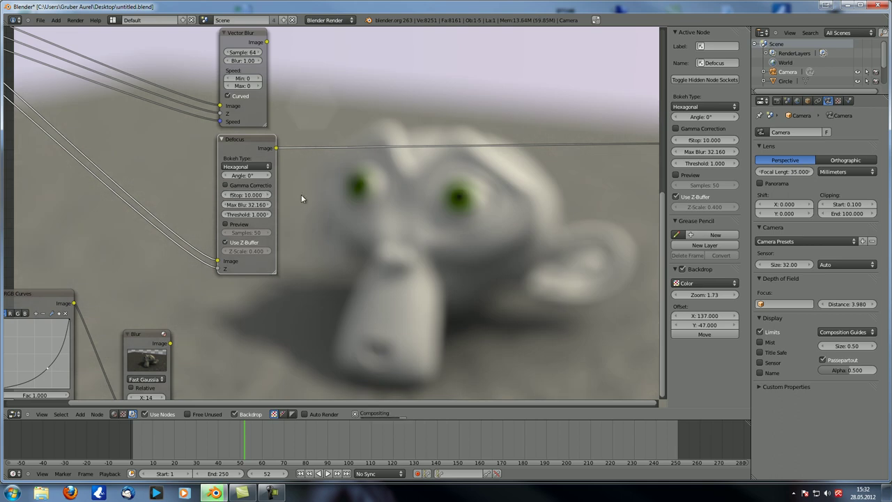
scroll(300, 195, "down", 2)
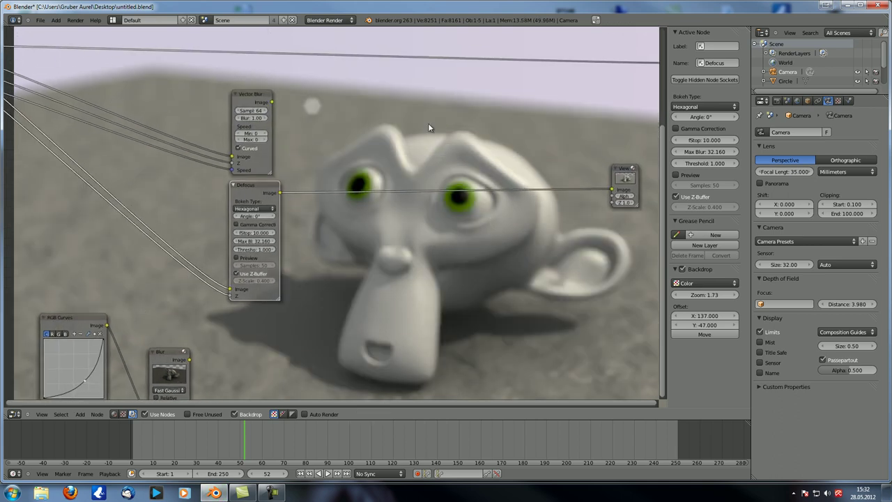
Place Defocus ahead of Vector Blur, with its Image output feeding the Vector Blur Image input, and preview the Vector Blur node
left_click_drag(253, 188, 141, 189)
left_click_drag(244, 104, 300, 107)
left_click(299, 107, "ctrl+shift")
left_click_drag(169, 191, 285, 160)
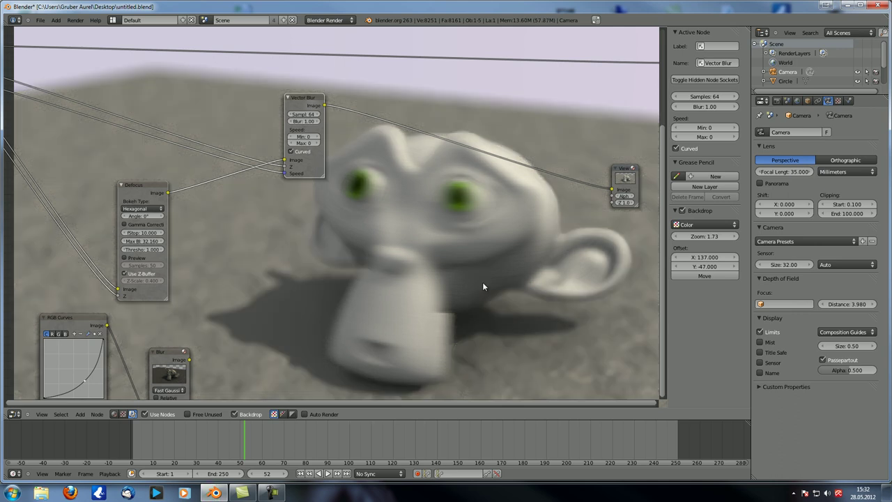
Move the RGB Curves node lower and adjust the positions of the Defocus and Vector Blur nodes to tidy the layout
middle_click_drag(131, 317, 170, 312)
left_click_drag(129, 318, 130, 388)
middle_click_drag(326, 236, 367, 254)
left_click_drag(221, 200, 204, 178)
middle_click_drag(352, 188, 398, 160)
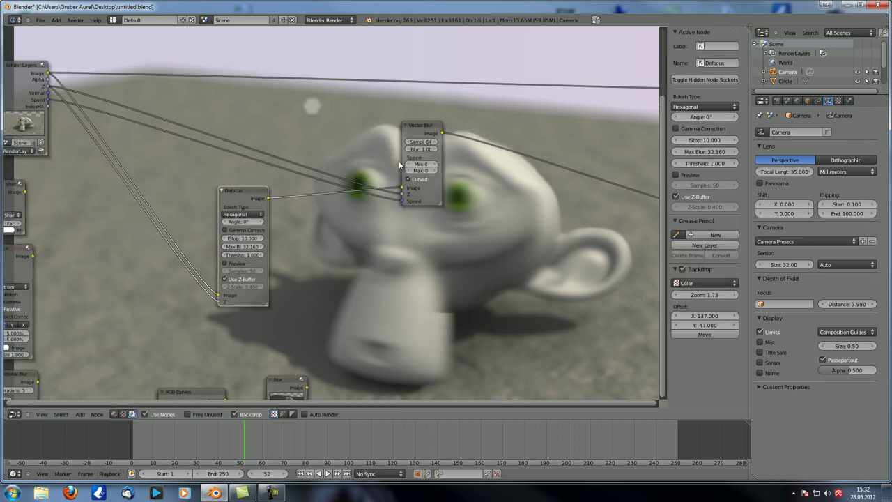
left_click_drag(423, 132, 422, 123)
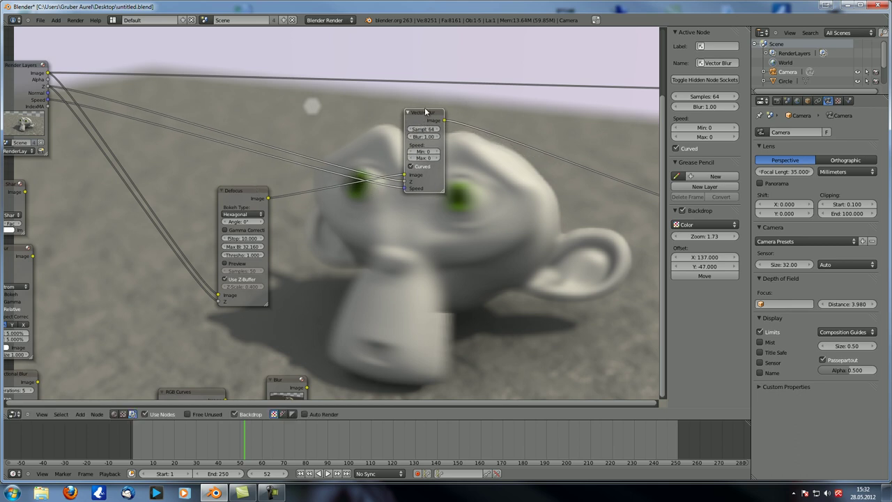
left_click_drag(227, 206, 216, 197)
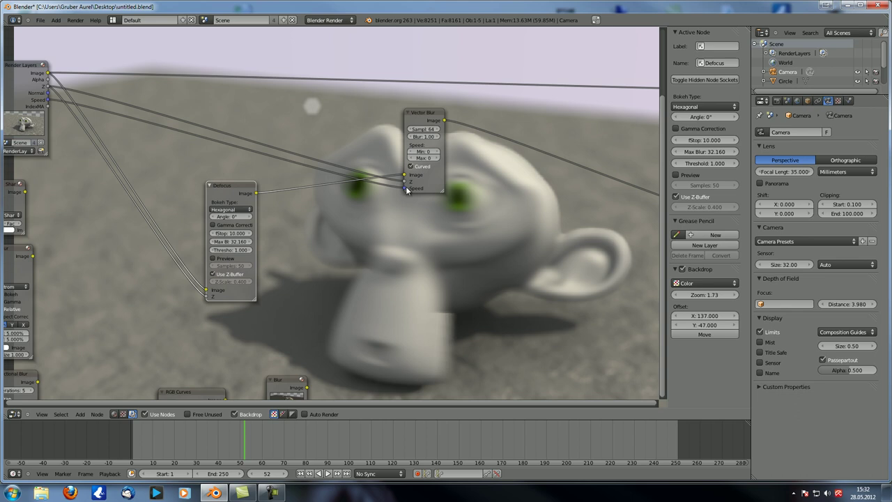
Move the Defocus node to the far side of Vector Blur and place a duplicate of the Vector Blur node below the original
left_click_drag(253, 192, 571, 172)
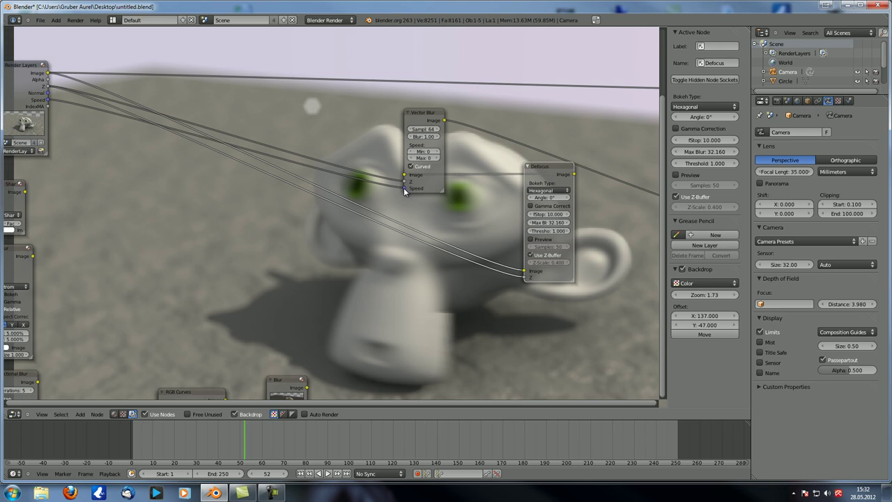
left_click_drag(421, 114, 397, 106)
key("shift+d")
left_click(336, 259)
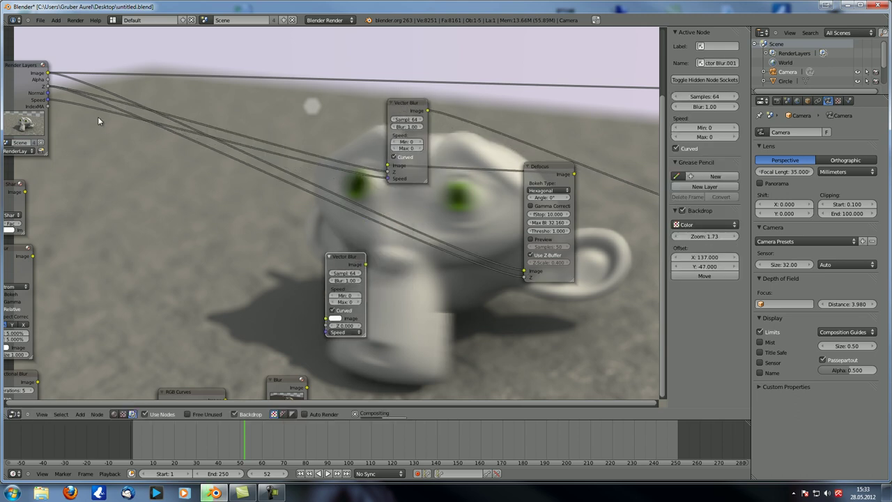
Connect the Render Layers Speed, Z and Image outputs to the matching inputs of the duplicated Vector Blur node
left_click_drag(47, 99, 326, 332)
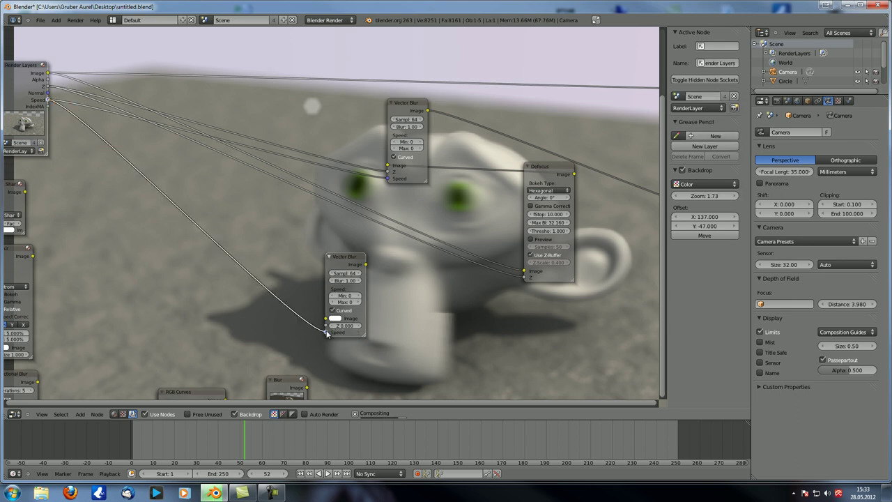
left_click_drag(48, 85, 325, 325)
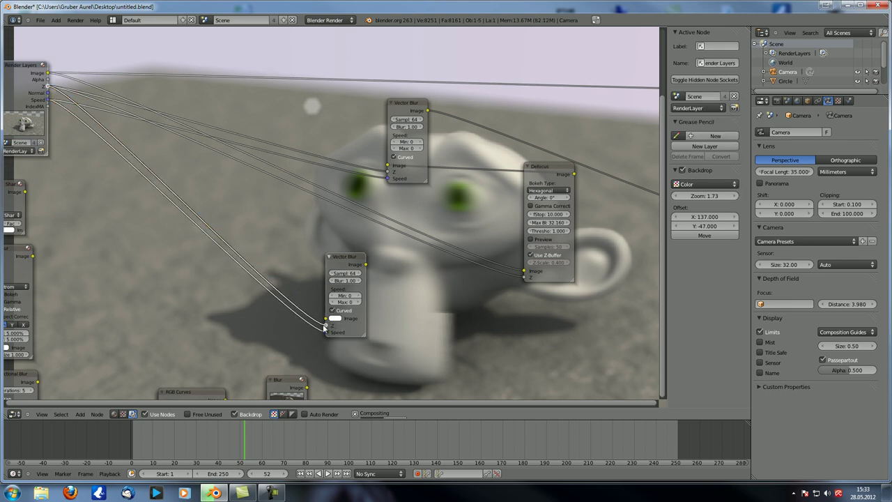
left_click_drag(283, 288, 327, 318)
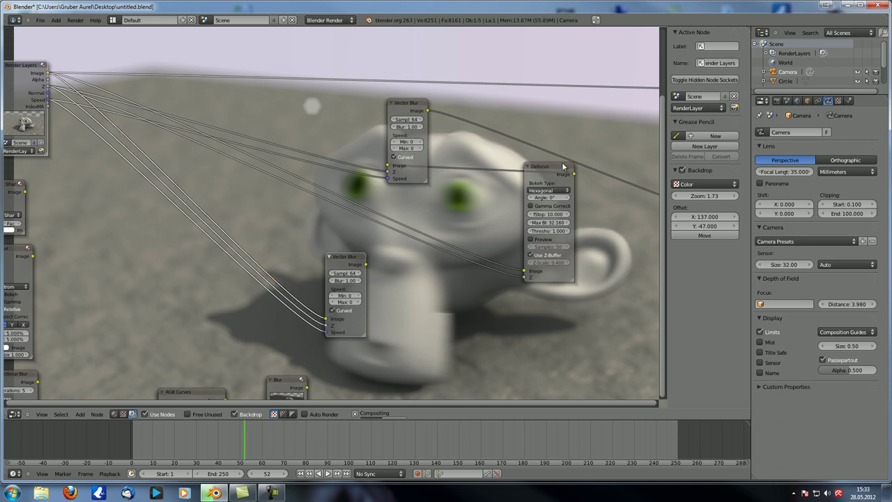
left_click(363, 267)
left_click_drag(434, 281, 425, 276)
Feed the original Vector Blur output into the Defocus Image input and the Render Layers Image output into the original Vector Blur
left_click_drag(542, 168, 605, 166)
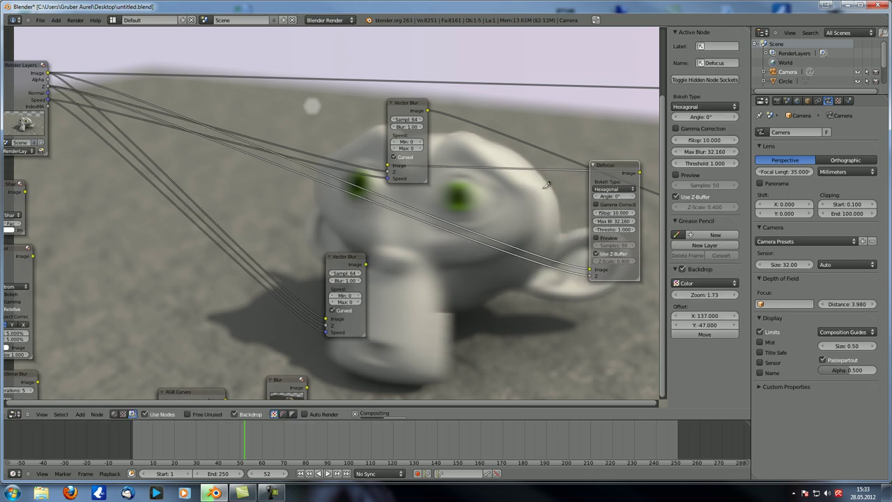
left_click_drag(427, 110, 590, 270)
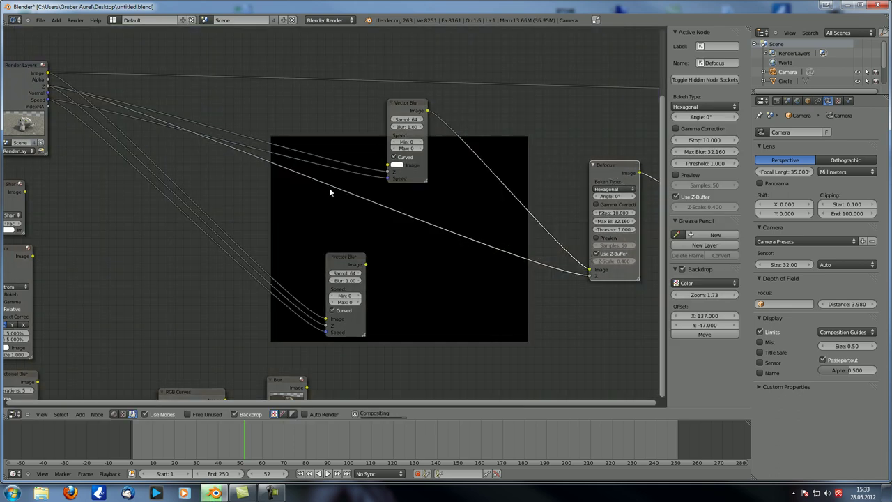
right_click(44, 78)
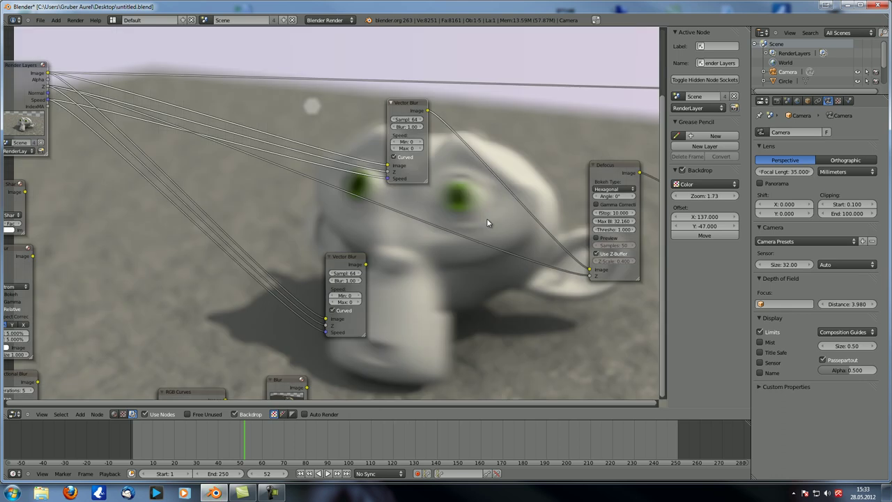
Reposition the duplicated Vector Blur node just below the original one
middle_click_drag(486, 218, 444, 119)
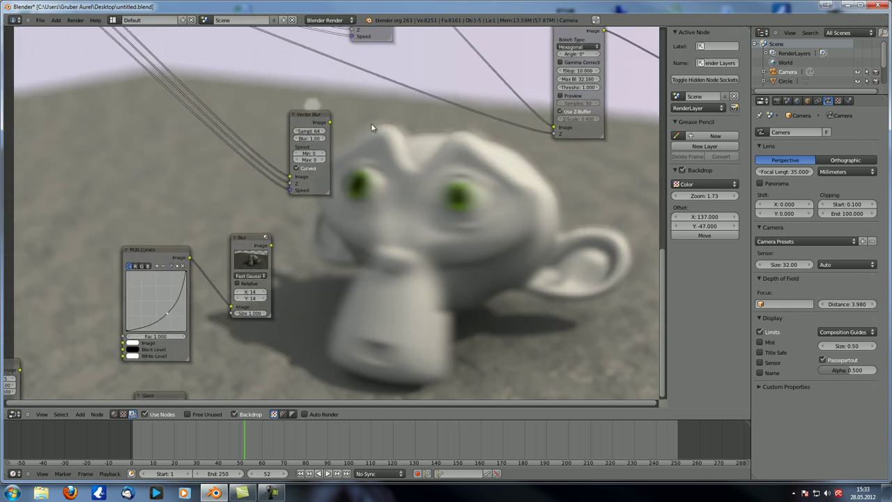
middle_click_drag(421, 151, 421, 181)
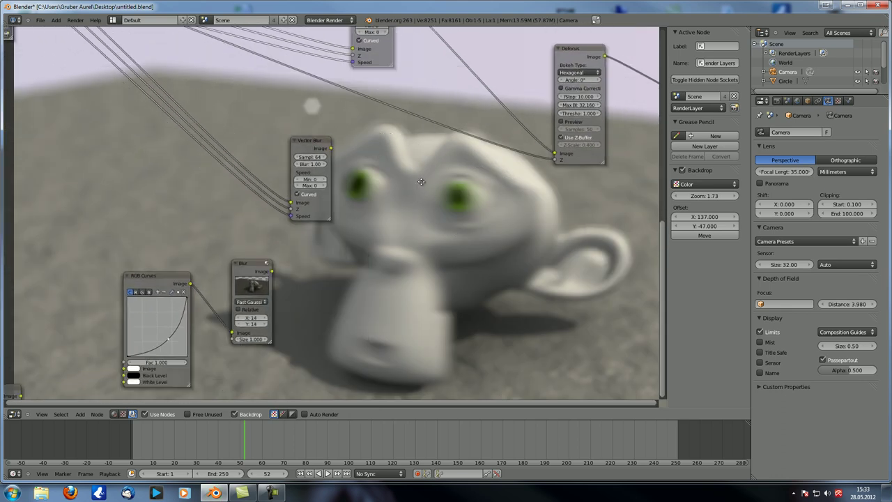
middle_click_drag(457, 208, 467, 271)
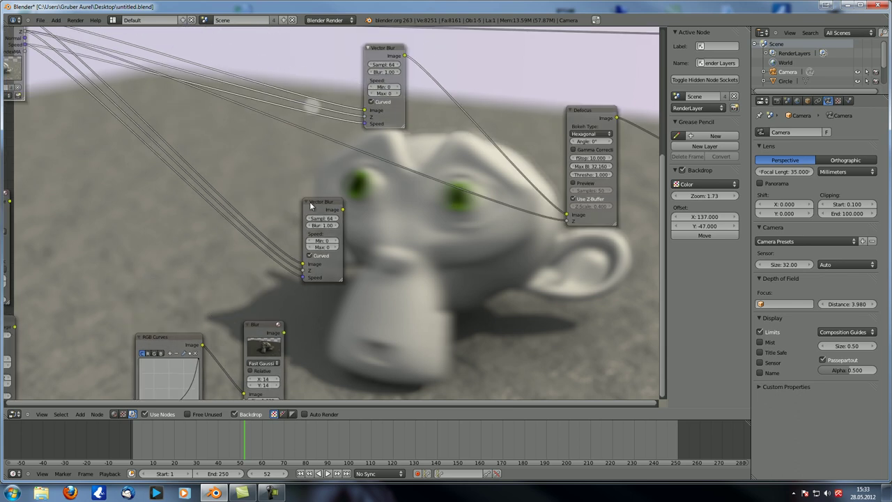
left_click_drag(309, 203, 358, 196)
scroll(230, 183, "down", 1)
middle_click_drag(208, 178, 190, 226)
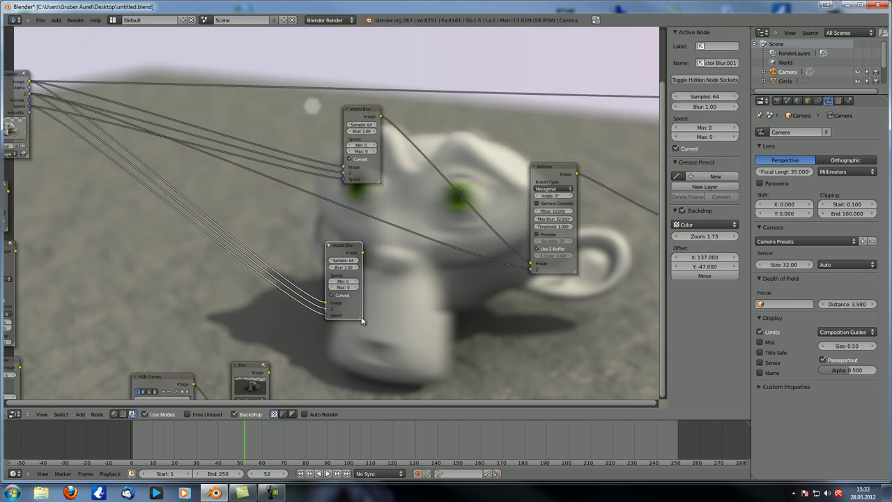
left_click_drag(341, 250, 351, 243)
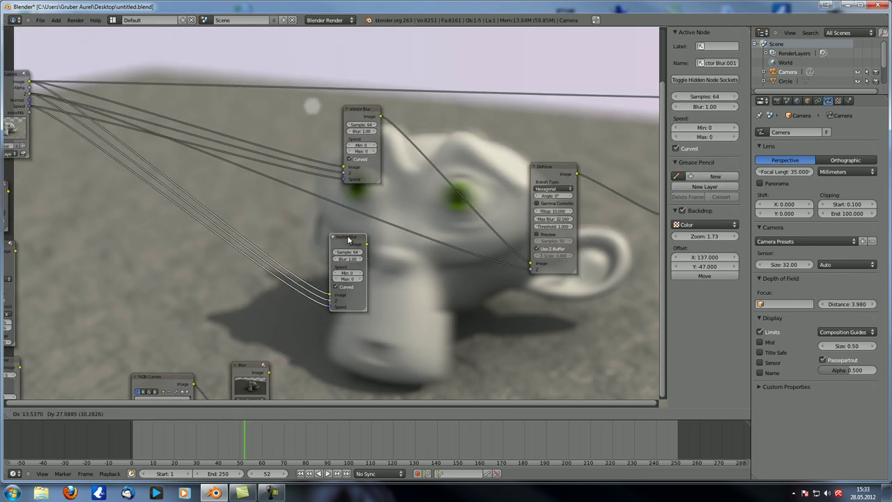
Connect the Render Layers Z output to the duplicate Vector Blur's Image input, and that node's Image output to the Defocus Z input
left_click_drag(27, 95, 335, 298)
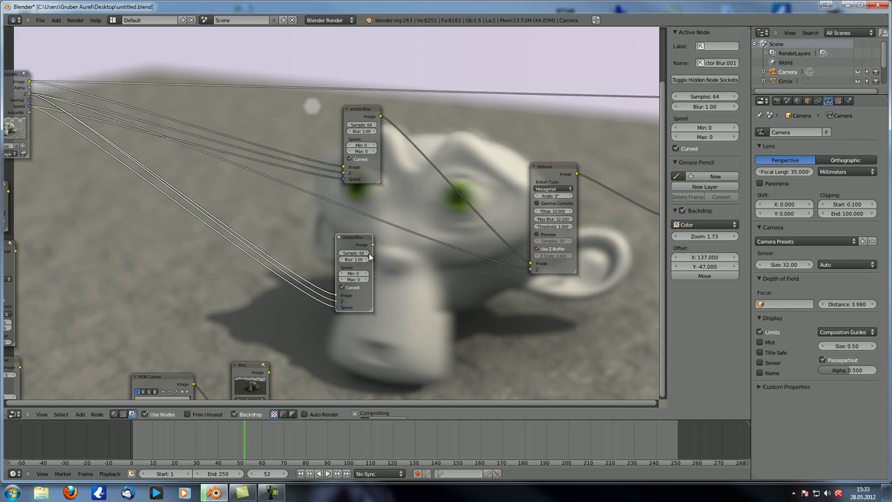
left_click_drag(373, 244, 530, 272)
middle_click_drag(530, 271, 362, 144)
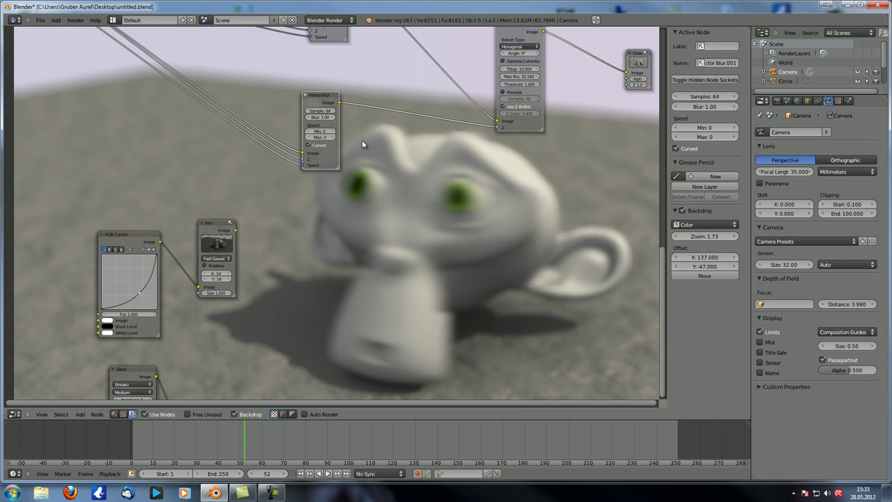
middle_click_drag(361, 139, 381, 190)
scroll(370, 174, "down", 1)
scroll(370, 174, "up", 1)
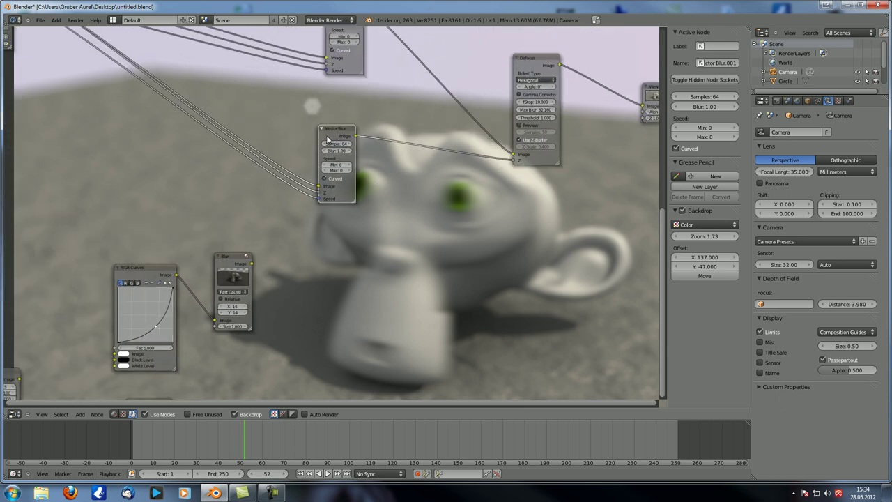
Shift the duplicated Vector Blur aside and insert a Map Value node on its link to the Defocus Z input
left_click_drag(326, 139, 257, 153)
key("shift+a")
mouse_move(416, 303)
mouse_move(411, 282)
left_click(463, 292)
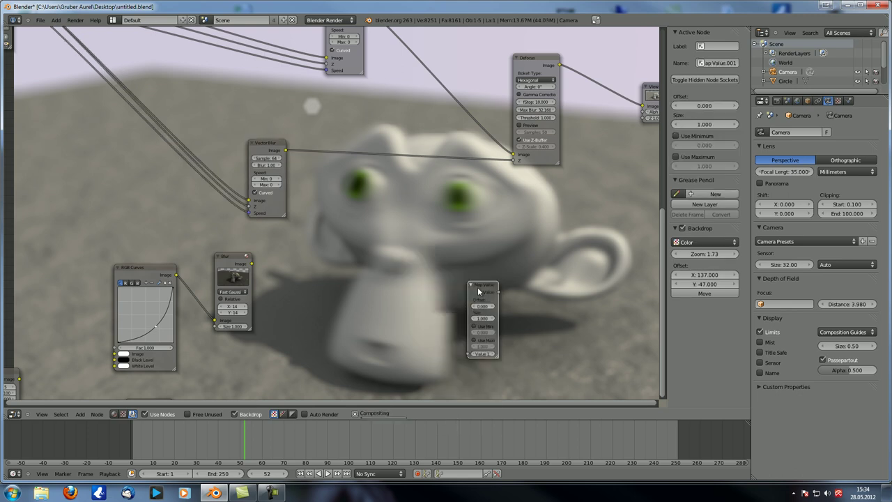
left_click(317, 133)
scroll(400, 199, "up", 2)
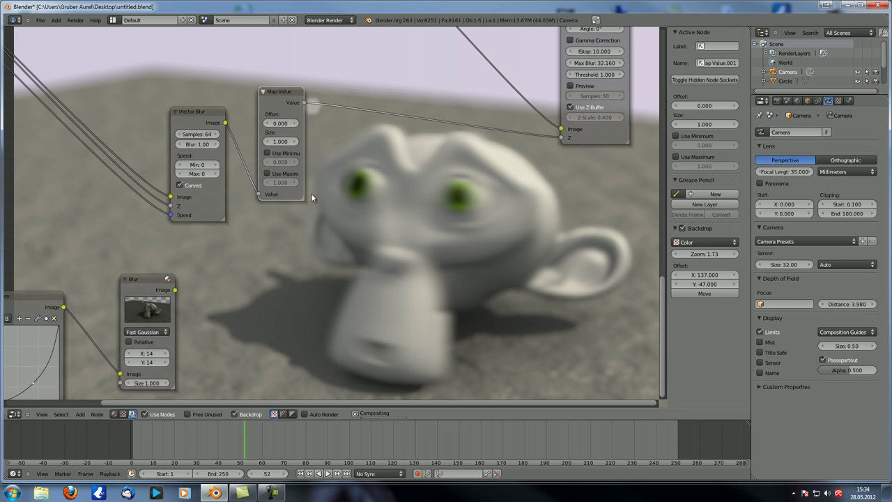
Set the Map Value node's Size to 0.1 and reroute its output from the Defocus Z input to the Viewer
left_click(282, 139)
type("0.1")
key("Return")
left_click_drag(443, 112, 425, 152, "ctrl")
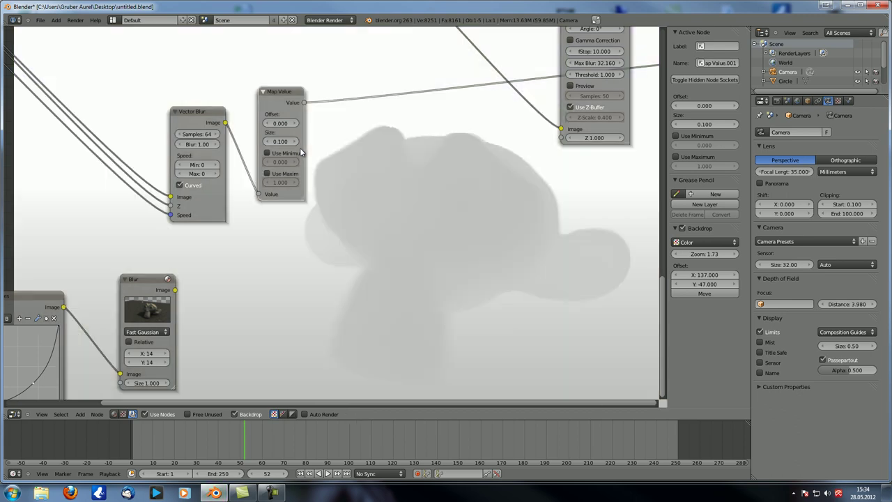
Set the Map Value node's Size to 0.054
scroll(361, 201, "up", 1)
middle_click_drag(389, 203, 396, 189)
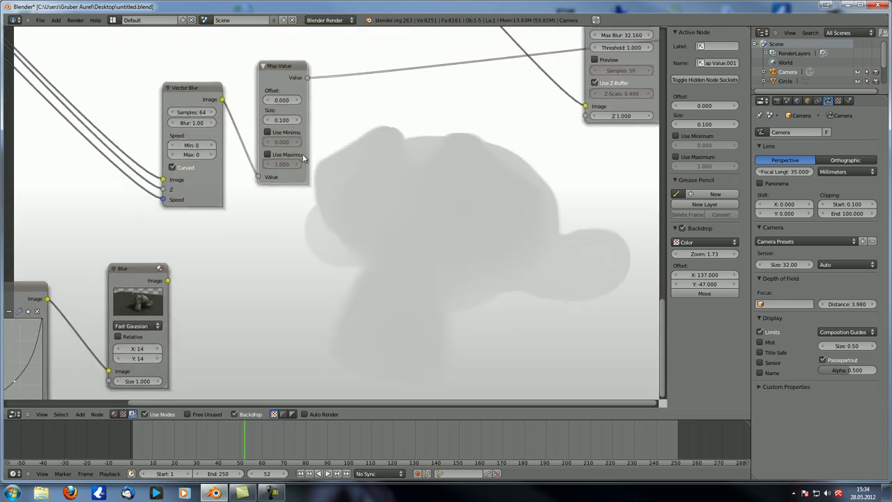
left_click(280, 120)
type("0.054")
key("Return")
scroll(428, 145, "up", 1)
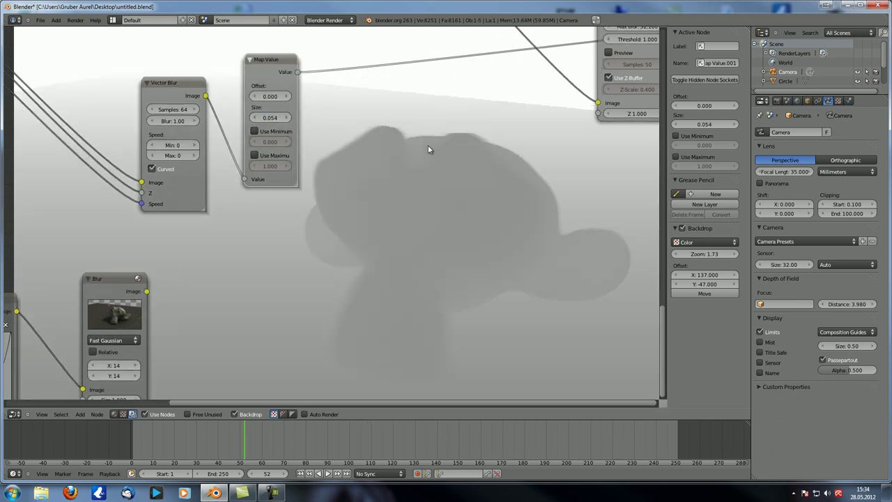
Mute the duplicated Vector Blur node feeding the Defocus Z input, and unmute it to compare the defocused results
scroll(425, 167, "up", 1)
middle_click_drag(422, 166, 441, 115, "alt")
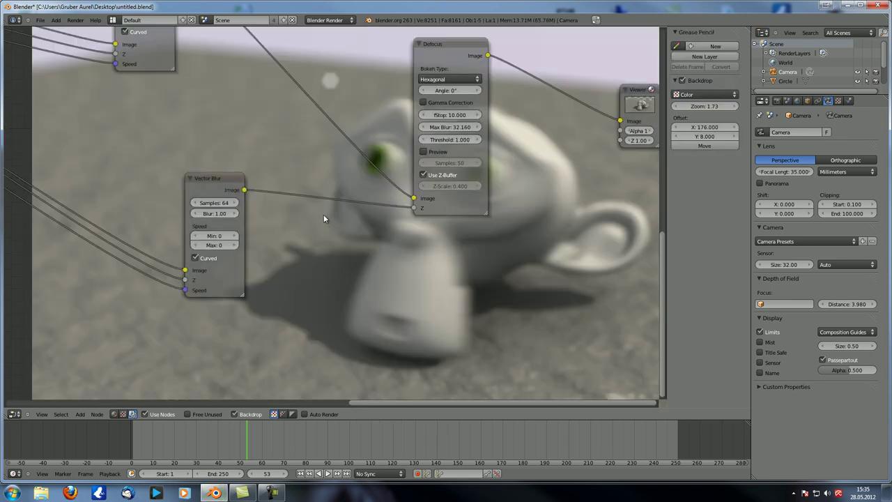
middle_click_drag(323, 214, 298, 269)
scroll(385, 172, "down", 4)
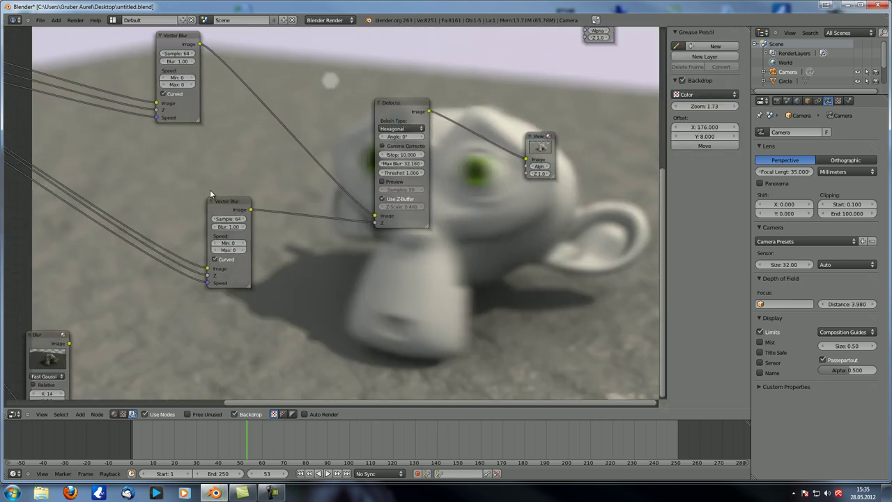
left_click(217, 202)
key("m")
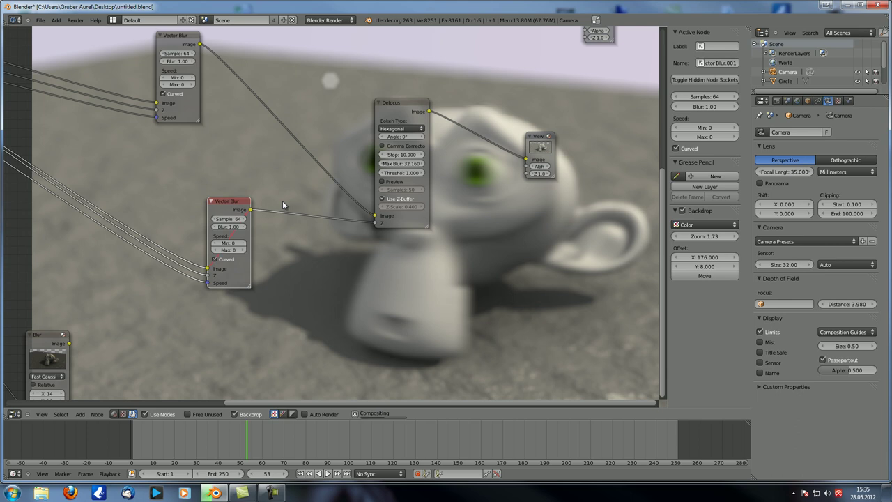
middle_click_drag(518, 74, 477, 104)
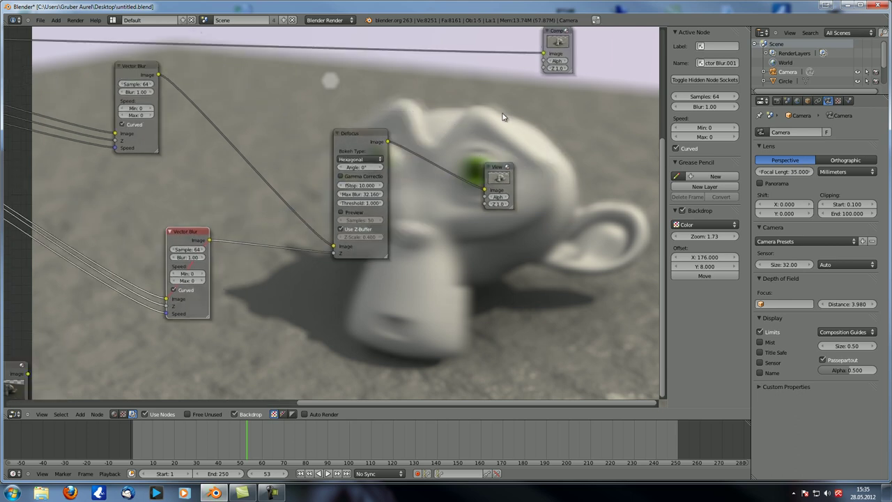
key("m")
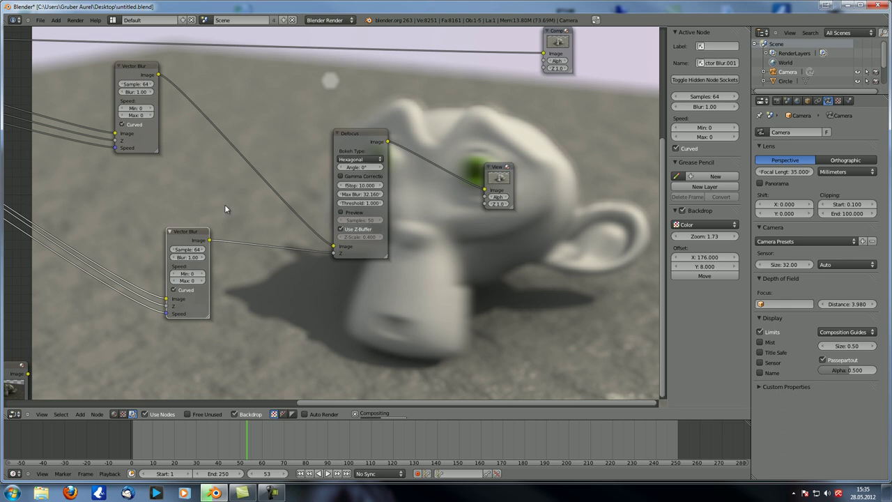
Align the two Vector Blur nodes one above the other and move the Defocus and Viewer nodes closer to them
middle_click_drag(293, 173, 425, 230)
scroll(334, 131, "down", 2)
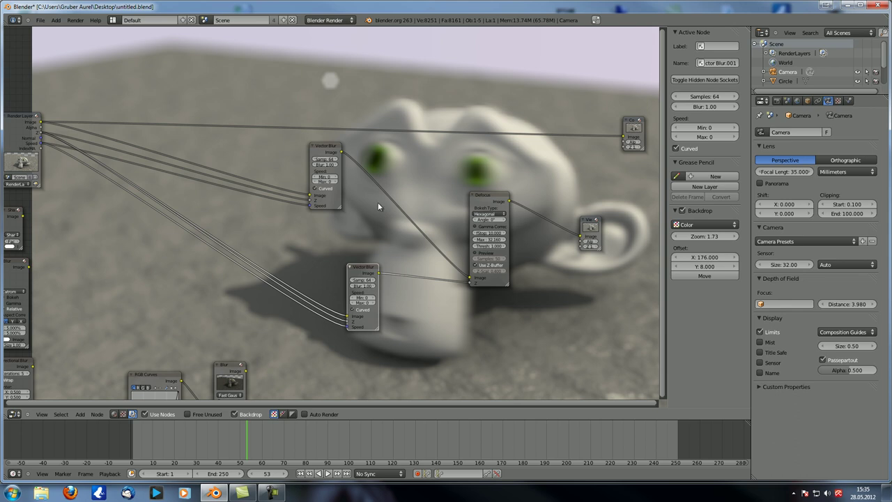
left_click_drag(360, 270, 327, 241)
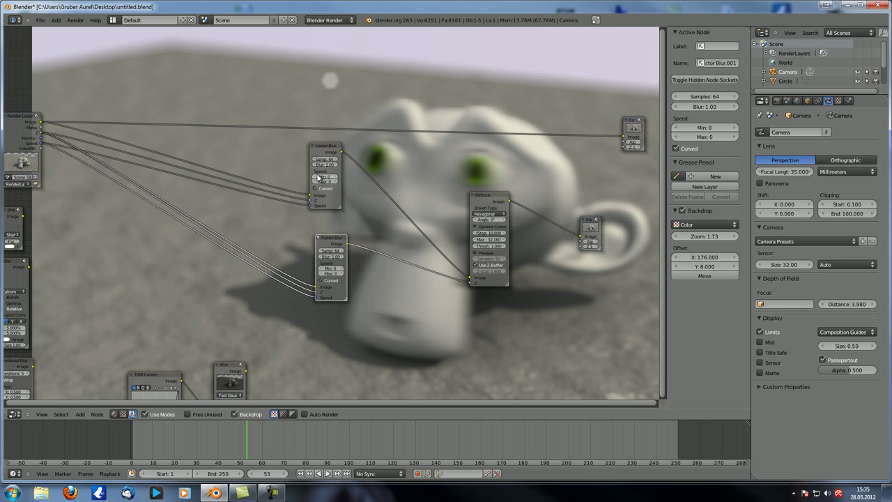
left_click_drag(320, 147, 326, 148)
left_click_drag(331, 243, 330, 238)
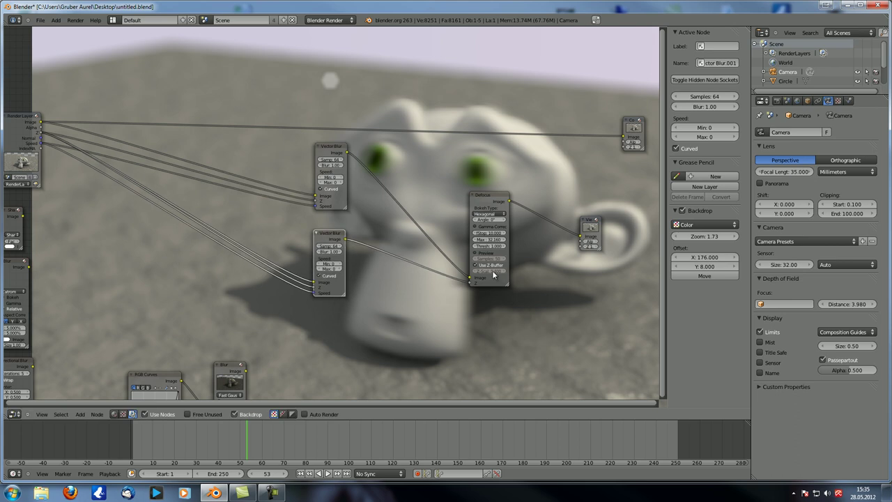
left_click_drag(492, 194, 455, 170)
left_click_drag(589, 220, 556, 190)
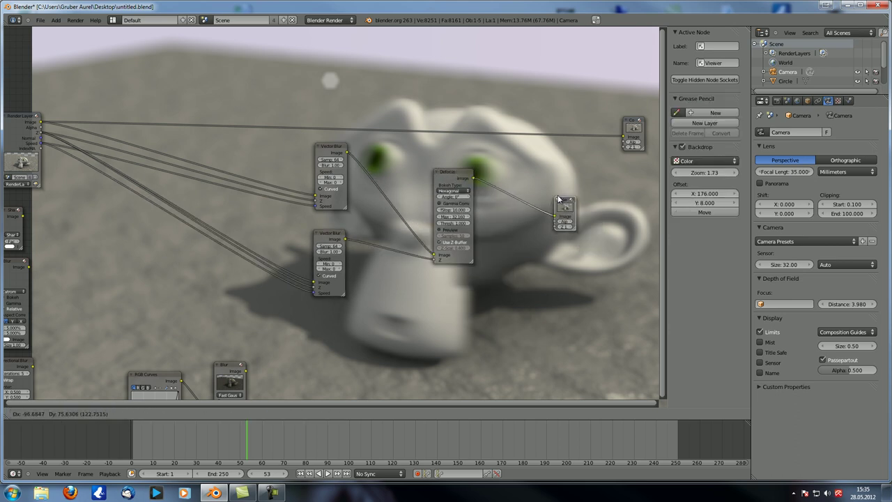
scroll(442, 321, "down", 5)
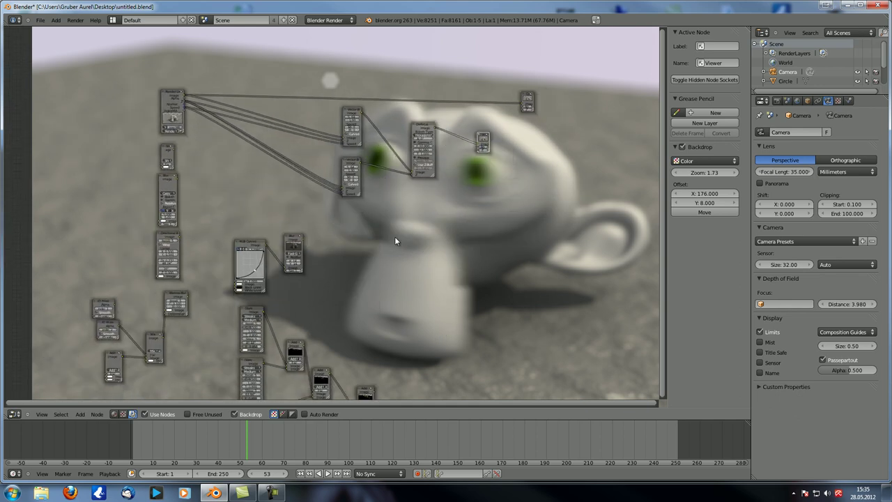
scroll(394, 241, "down", 2)
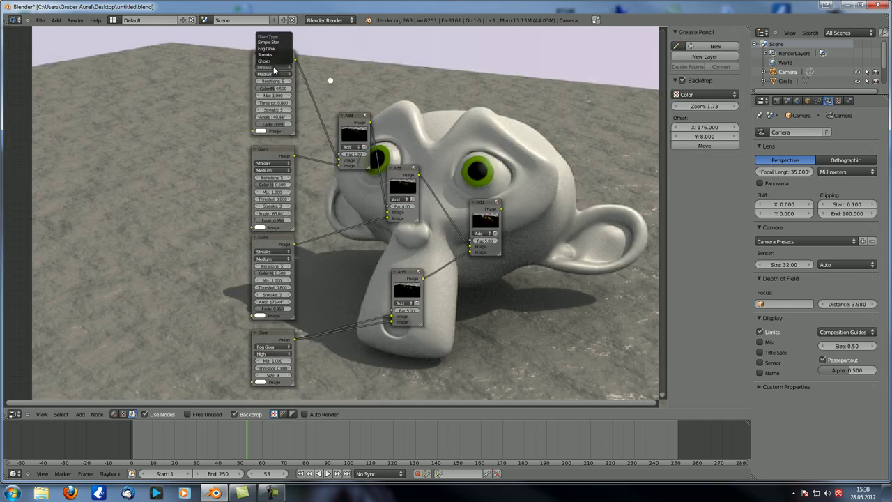
Move the Fog Glow Glare node away from the Streaks glares and delete the four Add nodes
middle_click_drag(353, 245, 361, 213)
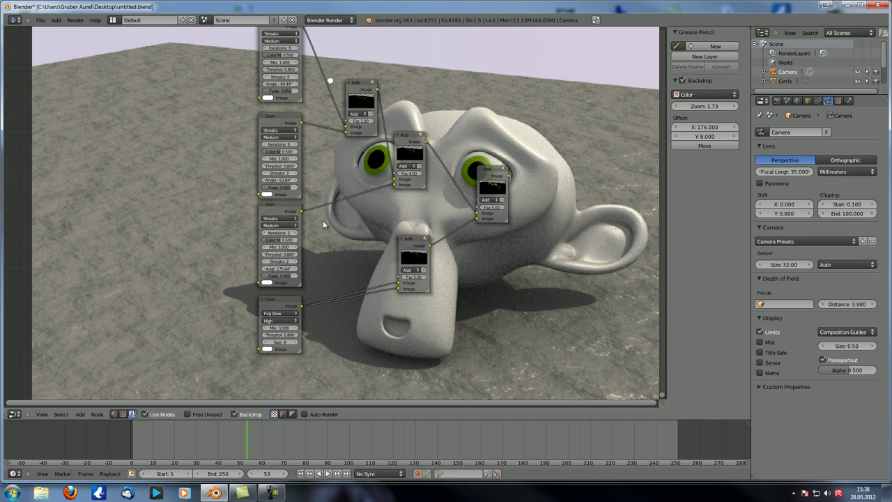
left_click_drag(286, 301, 494, 36)
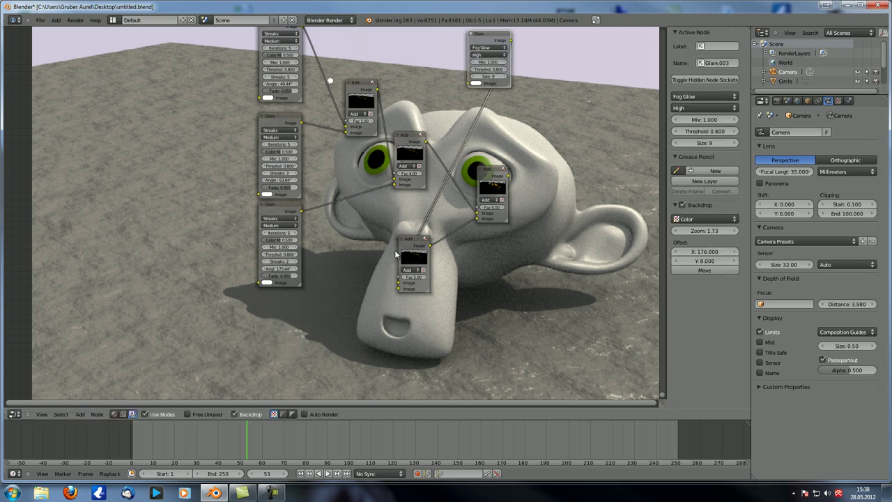
left_click(407, 252)
key("x")
left_click(483, 196)
key("x")
left_click(413, 139)
key("x")
left_click(368, 115)
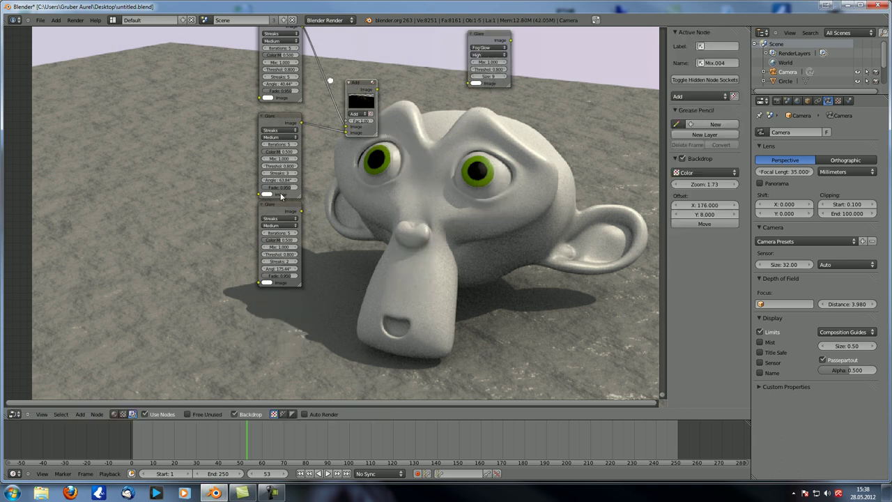
key("x")
Delete the three Streaks Glare nodes, keeping only the Fog Glow one
left_click(278, 208)
key("x")
left_click(275, 115)
key("x")
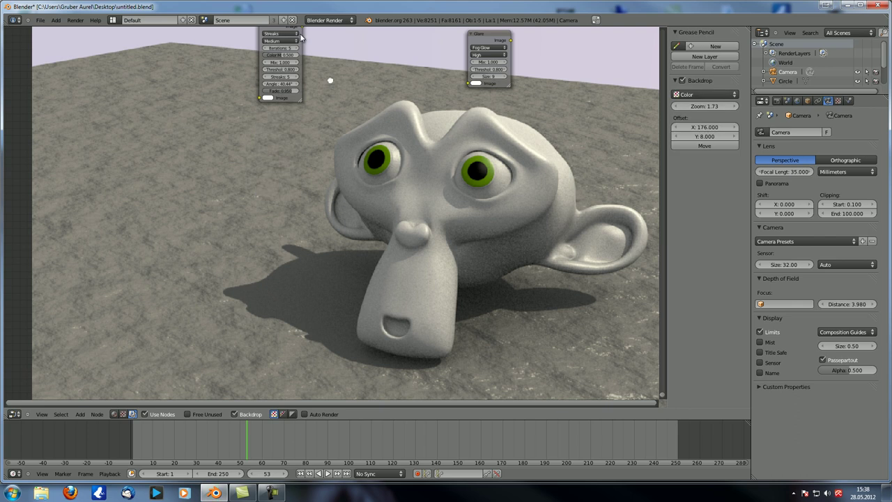
left_click(301, 38)
key("x")
Connect the remaining Glare node between the Render Layers Image output and the Viewer, and set its type to Ghosts
mouse_move(471, 39)
left_mouse_down()
mouse_move(424, 306)
mouse_move(363, 90)
left_mouse_up()
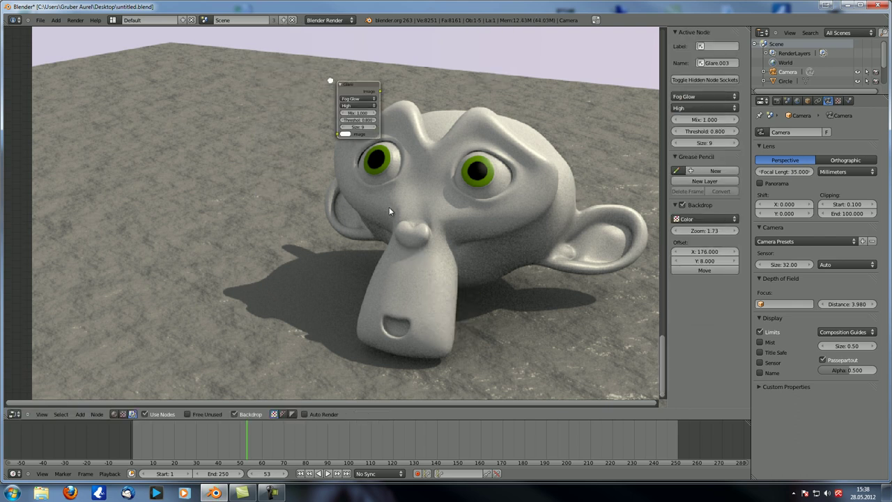
middle_click_drag(375, 133, 425, 318)
left_click_drag(418, 272, 408, 139)
scroll(432, 290, "up", 3)
middle_click_drag(400, 208, 466, 314)
scroll(466, 314, "up", 2)
middle_click_drag(422, 256, 427, 260)
left_click_drag(426, 260, 455, 180)
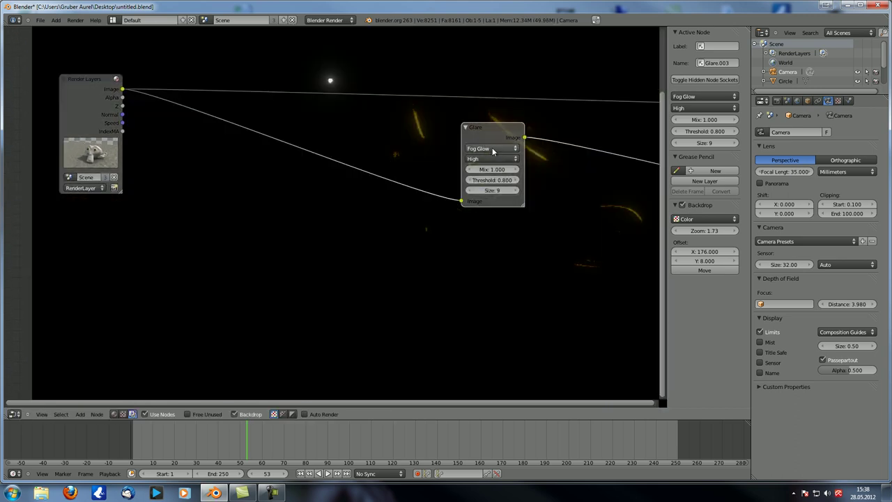
left_click(491, 148)
left_click(490, 140)
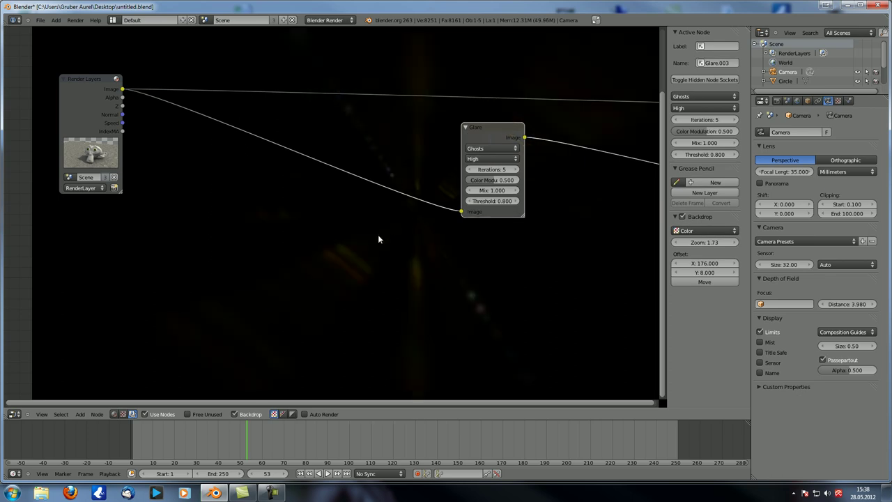
Insert an RGB Curves node between the Render Layers and Glare nodes and pull its combined curve down to darken the image
key("shift+a")
mouse_move(380, 238)
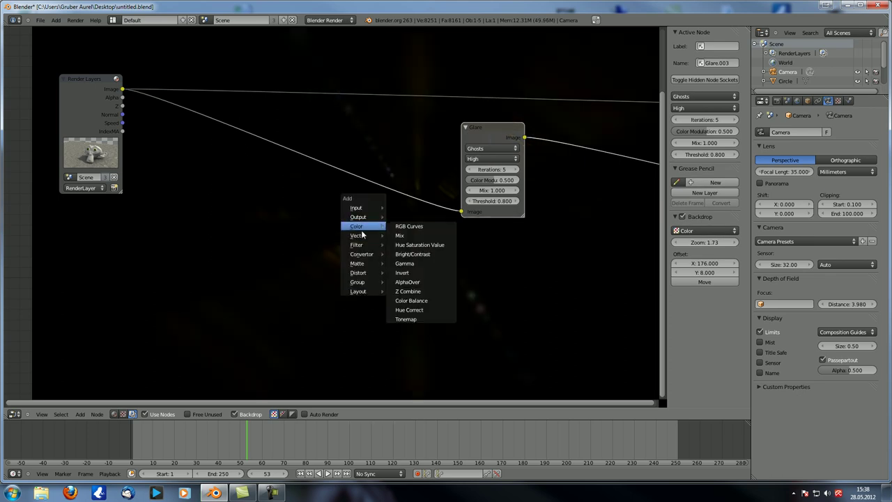
left_click(405, 228)
left_click(330, 156)
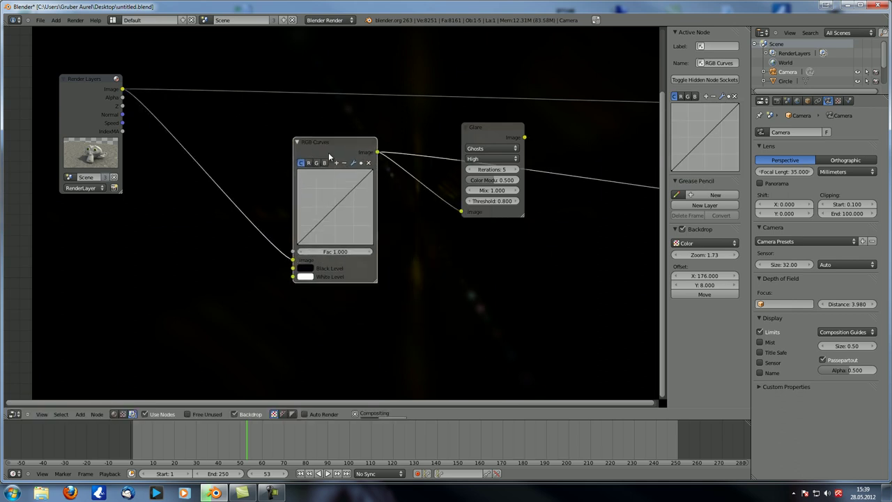
left_click_drag(330, 200, 354, 226)
left_click_drag(327, 152, 255, 158)
Insert a Mix node before the Glare, set to Add with Fac 5.000, and feed the RGB Curves output into both Image inputs
key("shift+a")
left_click(372, 255)
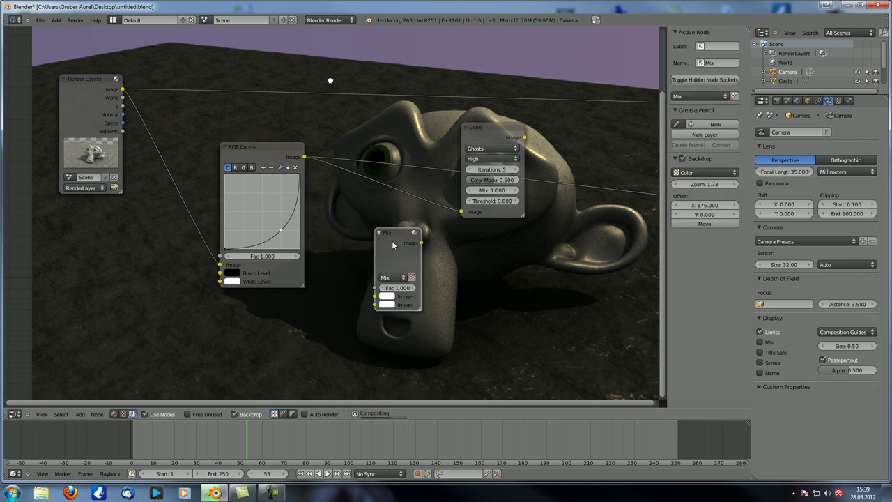
left_click(358, 182)
left_click_drag(305, 157, 385, 245)
left_click(363, 231)
left_click(367, 215)
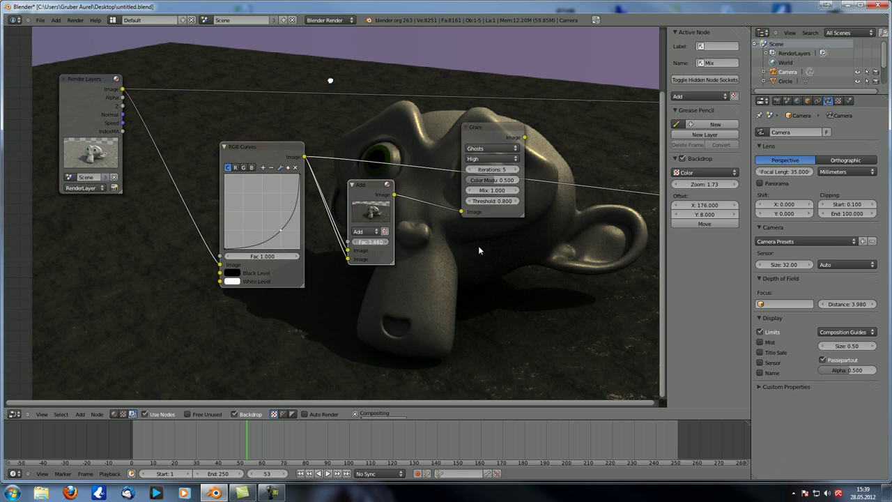
left_click_drag(535, 251, 558, 247)
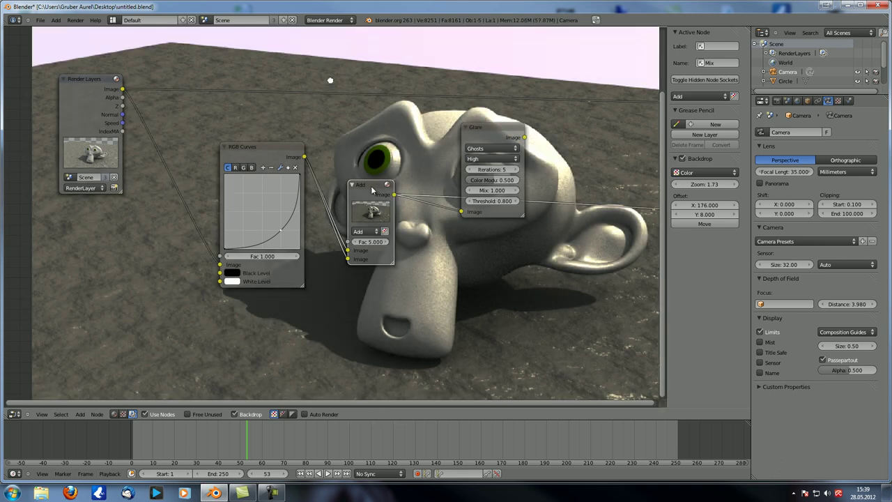
Show the Glare output in the backdrop and set the node's Threshold to 8
middle_click_drag(416, 202, 357, 201)
left_click(430, 127)
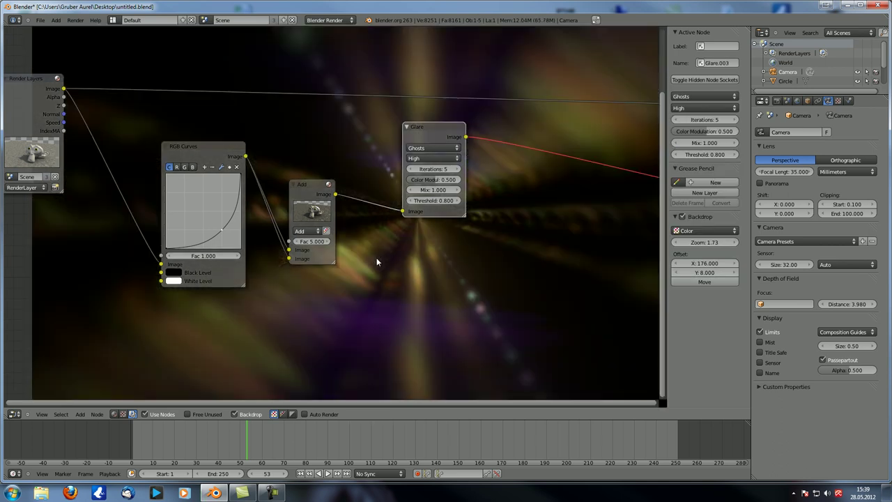
middle_click_drag(375, 258, 298, 240)
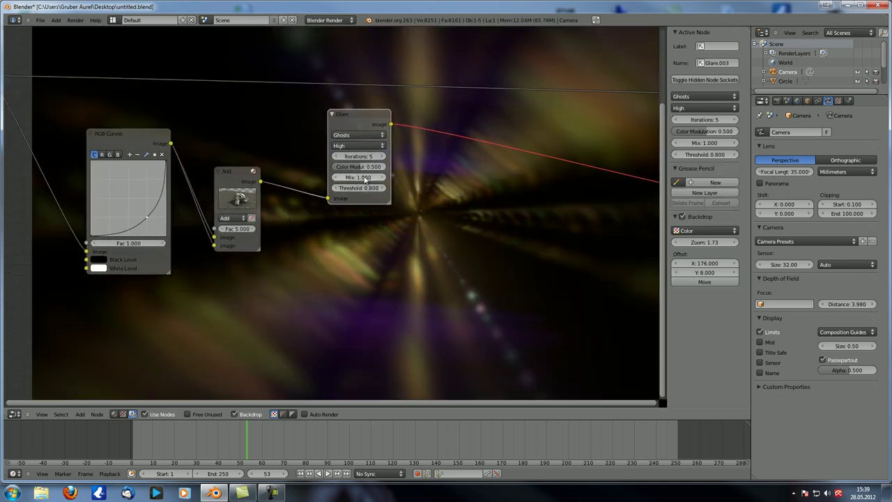
mouse_move(360, 188)
left_mouse_down()
mouse_move(390, 188)
mouse_move(356, 188)
left_mouse_up()
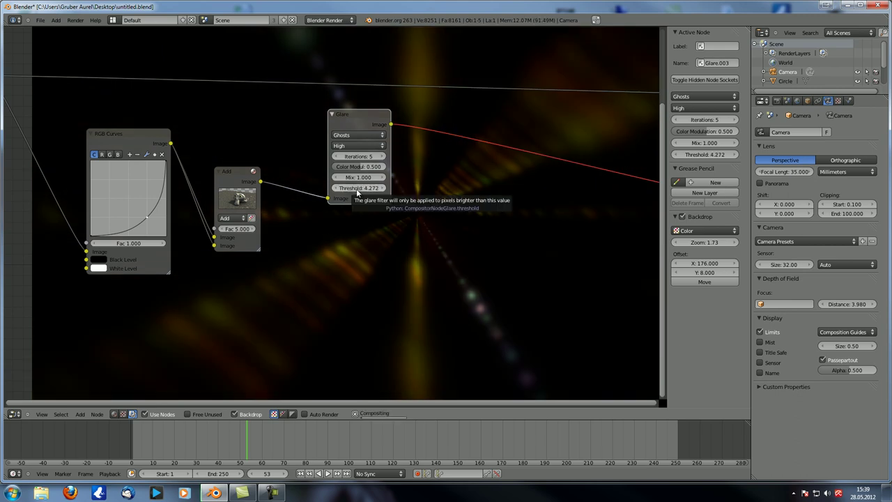
left_click(356, 188)
type("5")
key("Return")
left_click(362, 188)
type("8")
key("Return")
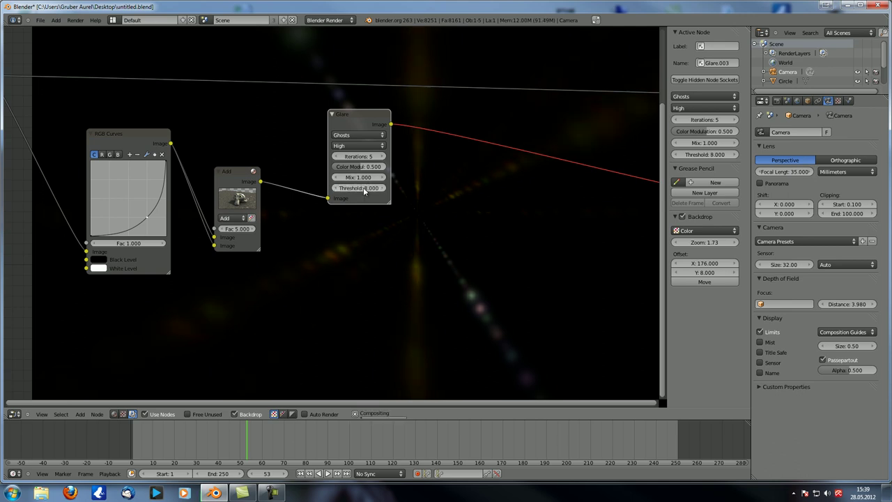
Try a Mix of 0 on the Ghosts Glare node, and settle on 0.8
middle_click_drag(514, 269, 445, 290)
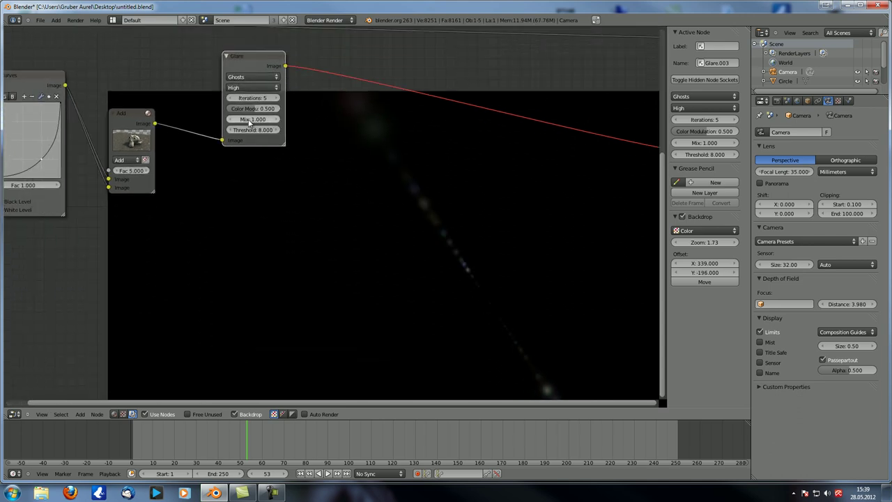
left_click(258, 120)
type("0")
key("Return")
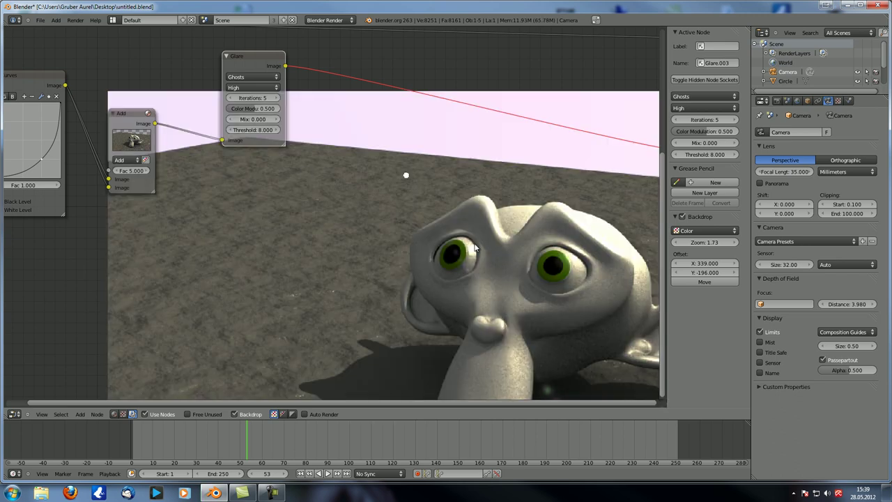
middle_click_drag(453, 232, 461, 260)
middle_click_drag(305, 160, 302, 163)
left_click(283, 152)
left_click(281, 152)
left_click(280, 151)
left_click(280, 151)
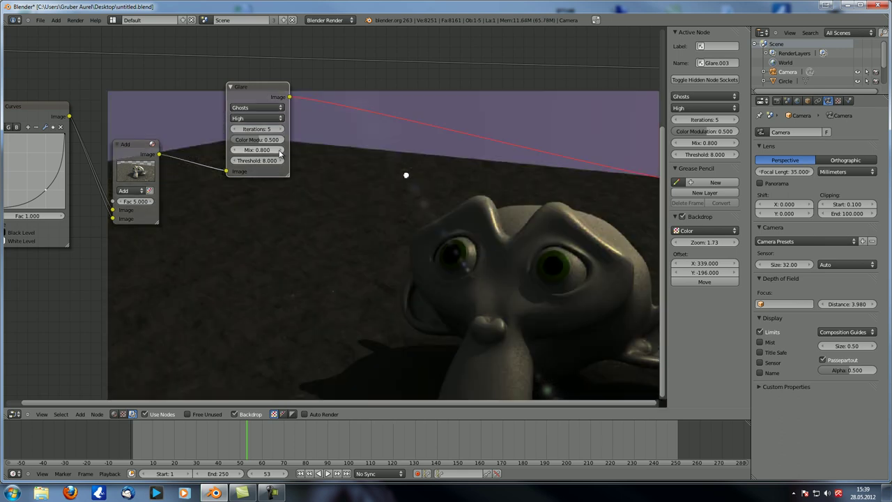
Reposition the backdrop to inspect the ghost reflections and move the Glare node farther from the Add node
middle_click_drag(470, 250, 434, 232)
middle_click_drag(483, 267, 378, 187, "alt")
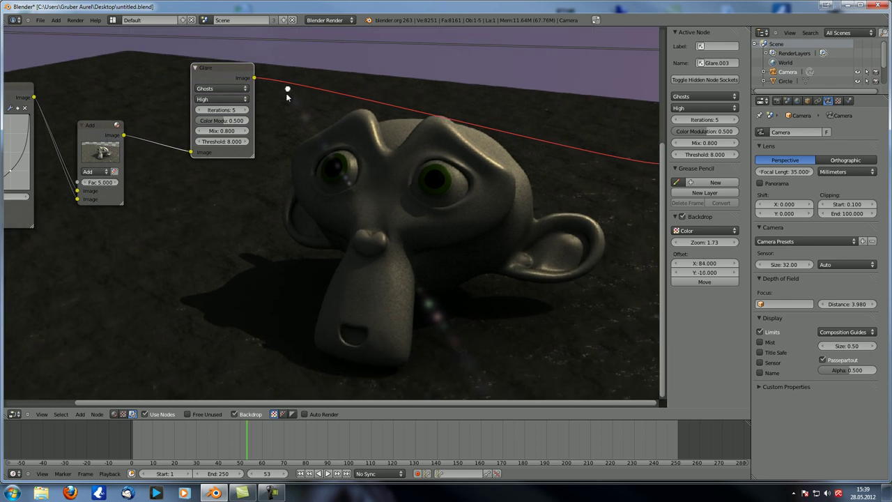
middle_click_drag(444, 237, 411, 193, "alt")
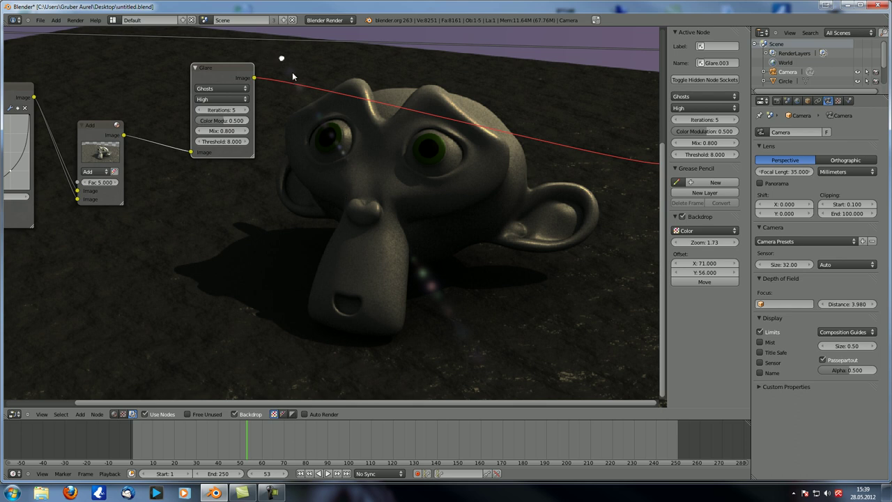
middle_click_drag(290, 186, 385, 216)
left_click_drag(317, 103, 398, 100)
middle_click_drag(288, 211, 263, 191)
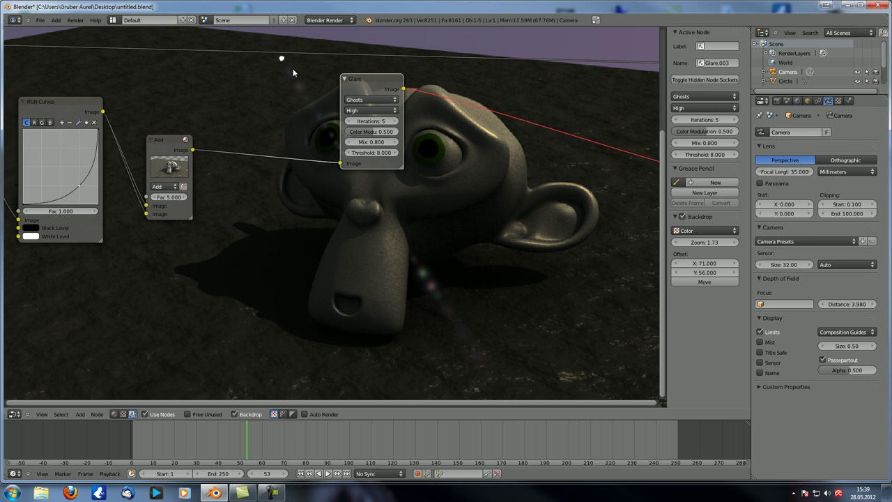
Add a Dilate/Erode filter node in the free space below the Add and Glare nodes
scroll(217, 246, "down", 2)
key("shift+a")
mouse_move(209, 265)
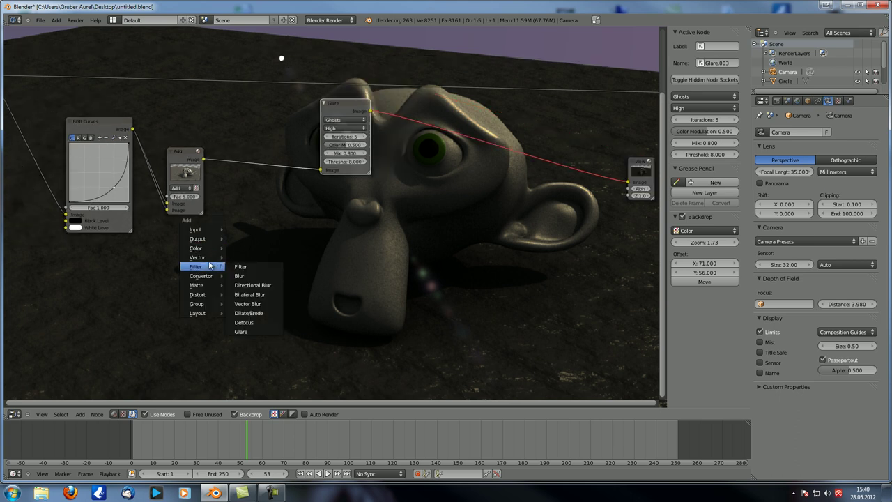
left_click(257, 313)
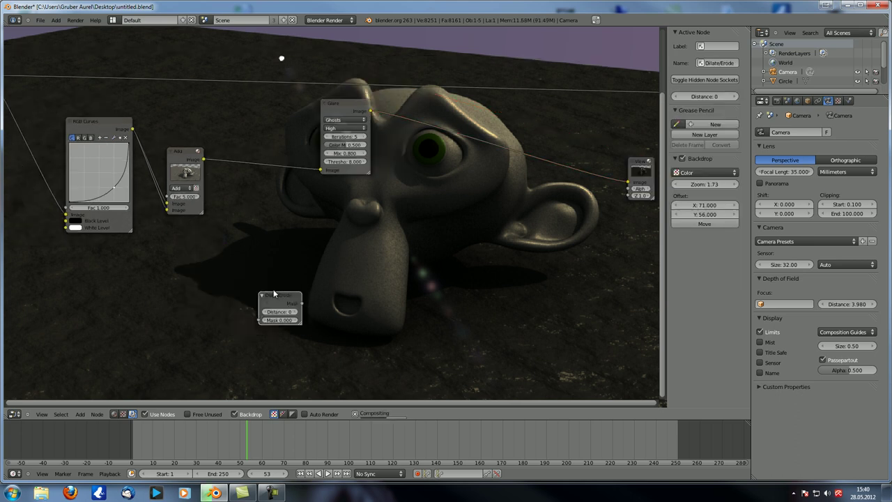
Insert the Dilate/Erode node between the Add and Glare nodes and set its Distance to 5
left_click(255, 158)
left_click(247, 167)
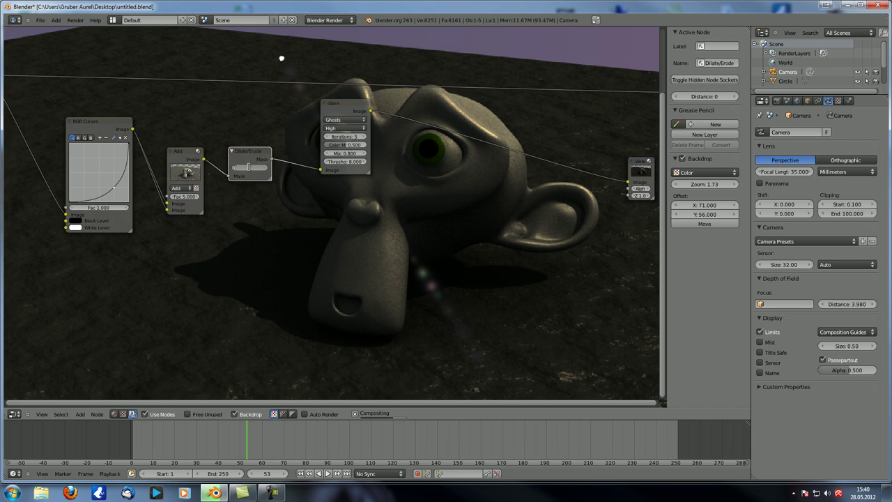
key("Return")
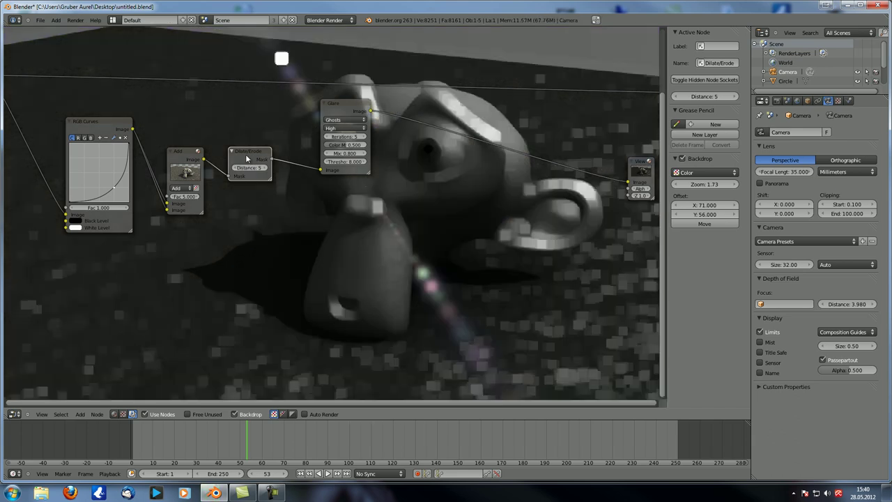
Set the Glare node's Mix to 1 and the Dilate/Erode node's Distance to 41
middle_click_drag(468, 289, 437, 262)
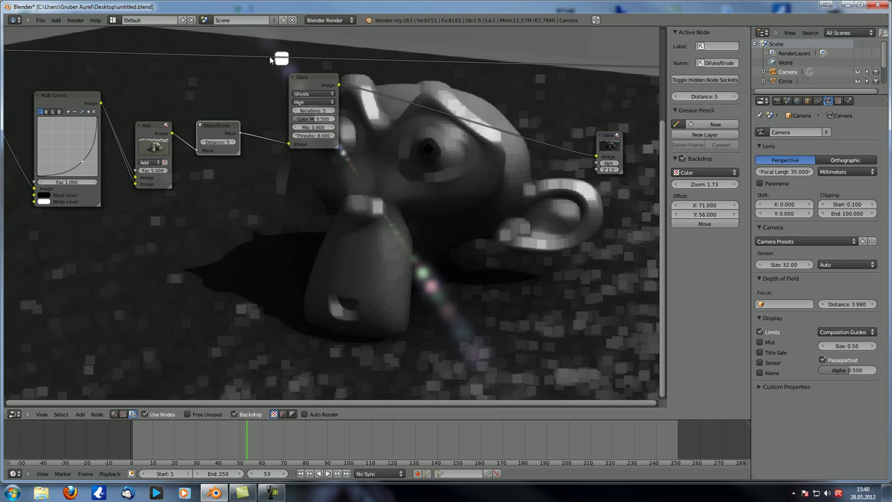
left_click_drag(314, 130, 421, 173)
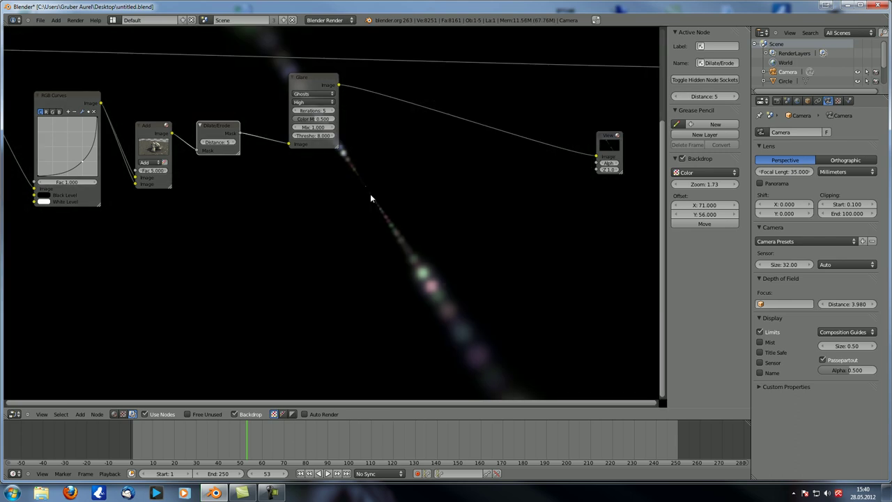
middle_click_drag(365, 220, 364, 221)
left_click_drag(165, 172, 202, 172)
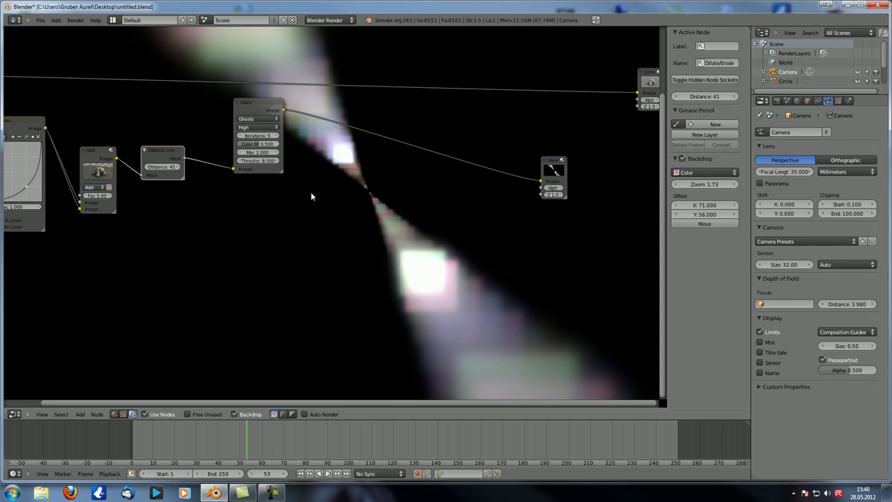
Try 2 Iterations on the Ghosts Glare node, and settle on 3
scroll(306, 181, "up", 5)
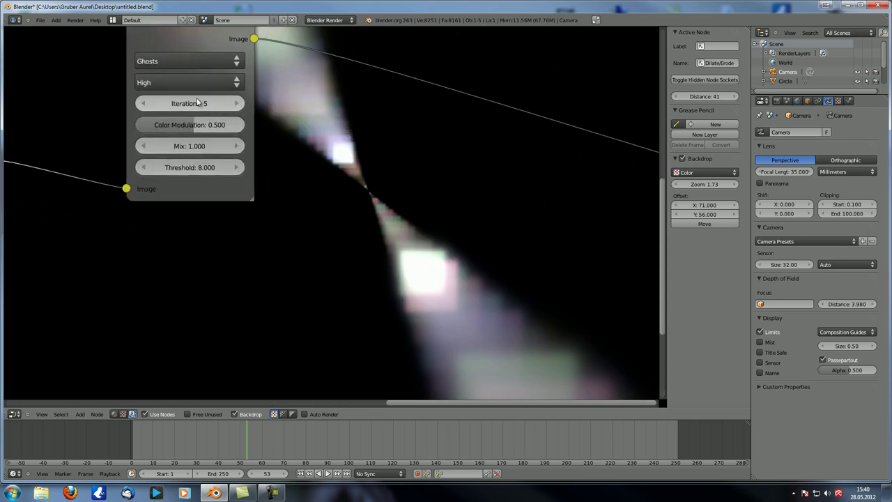
left_click(195, 104)
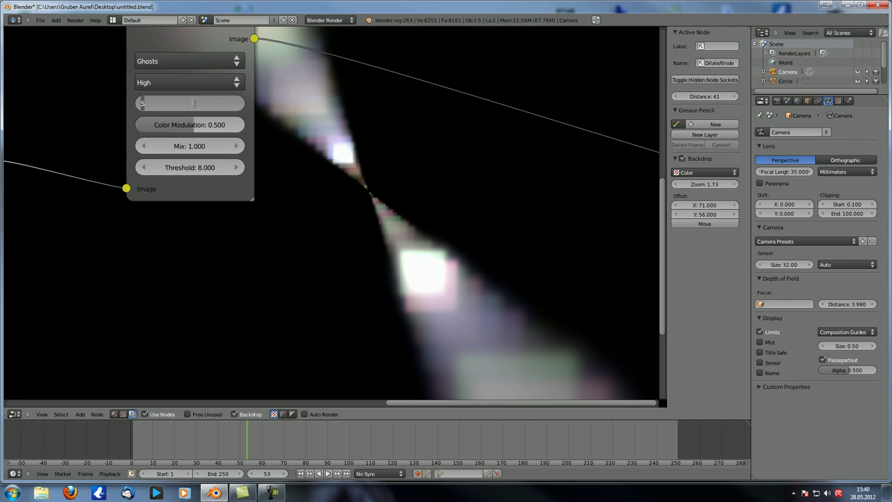
type("2")
key("Return")
scroll(324, 205, "down", 1)
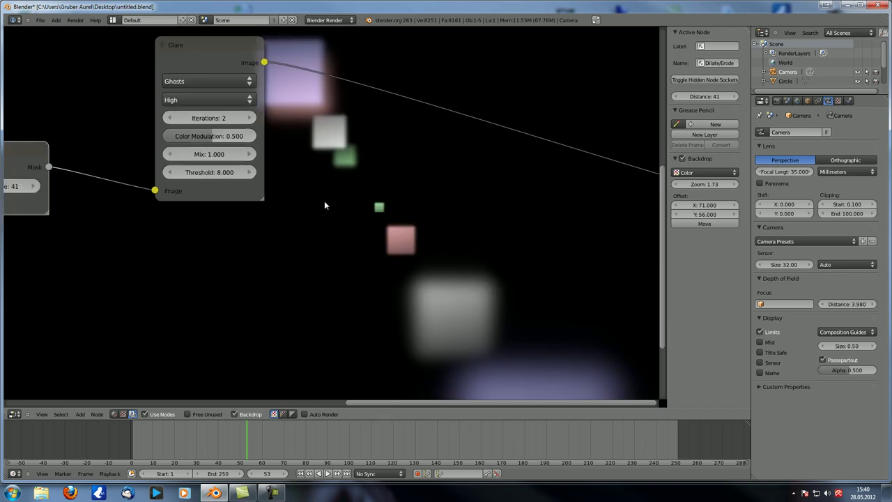
scroll(324, 205, "down", 1)
left_click(266, 136)
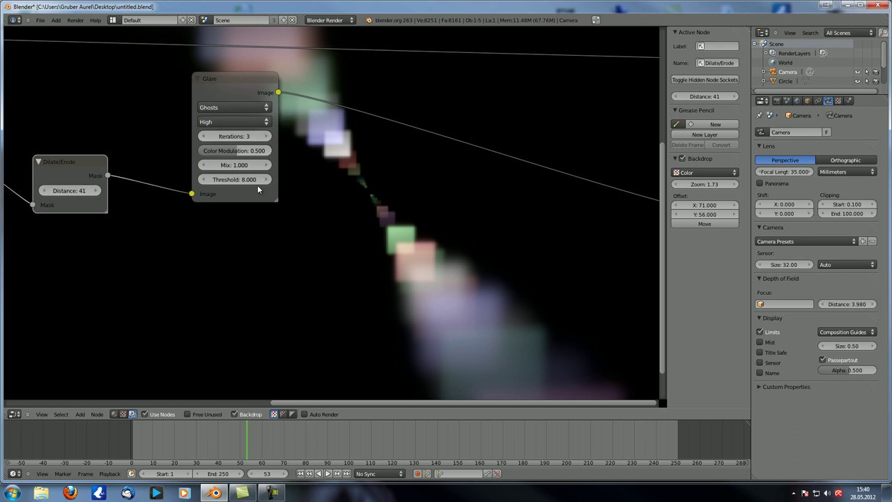
Move the Glare node farther from Dilate/Erode and compare its Medium and Low quality, returning to High
left_click_drag(251, 89, 321, 87)
left_click(286, 120)
left_click(287, 98)
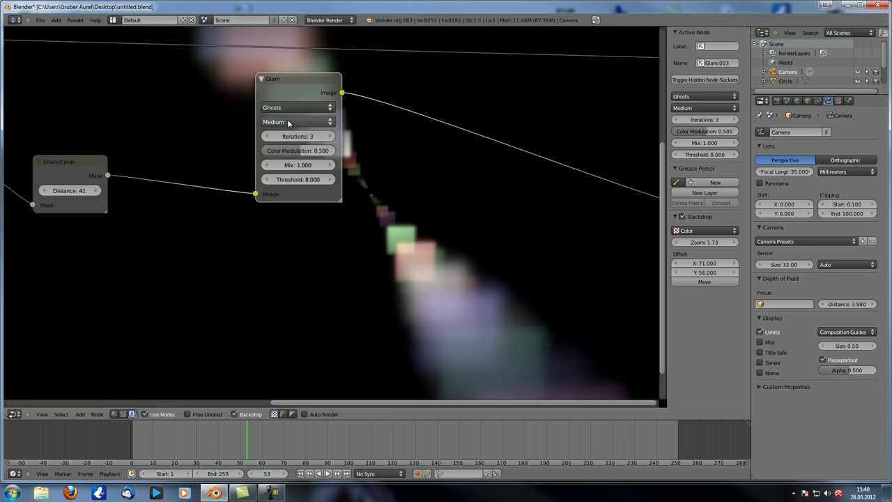
left_click(289, 126)
left_click(289, 82)
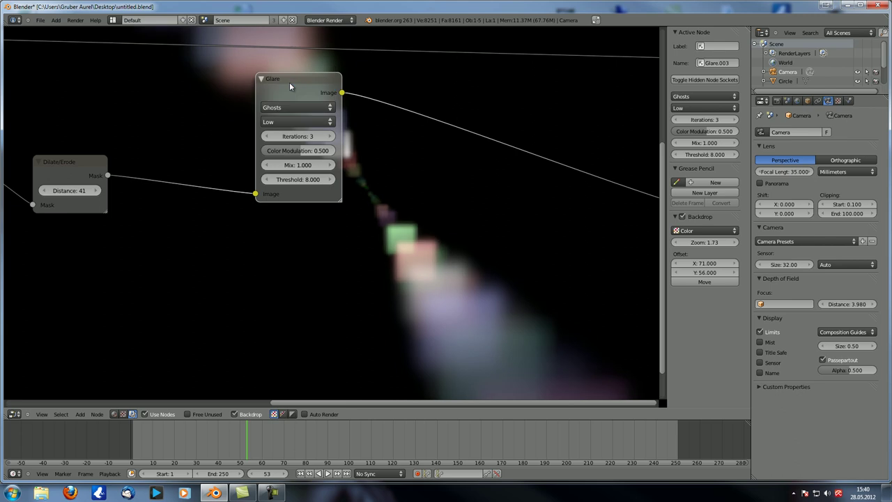
left_click(293, 122)
left_click(294, 105)
Insert a Blur filter node between the Dilate/Erode and Glare nodes
key("shift+a")
mouse_move(212, 165)
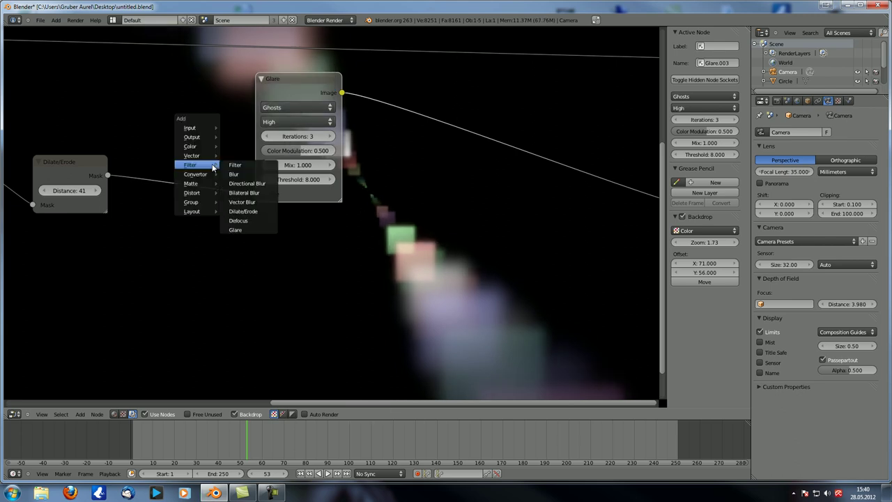
left_click(234, 174)
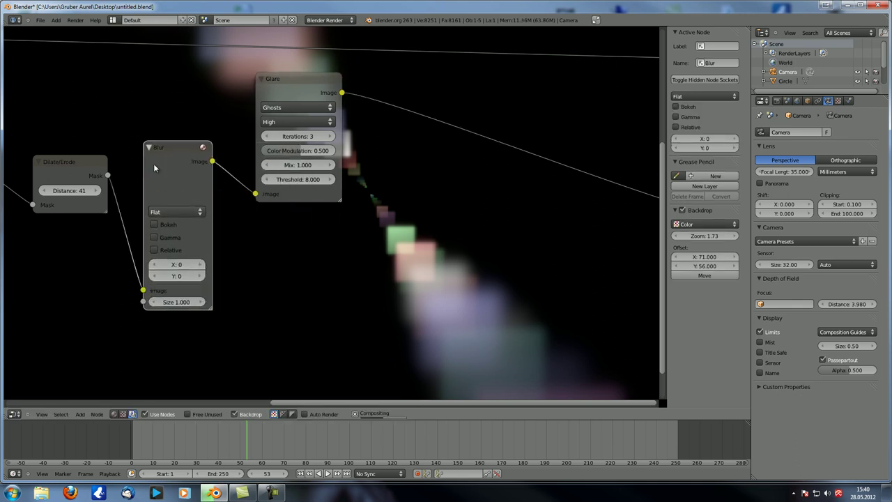
Set the Blur node to Fast Gaussian with X and Y both at 10
left_click(186, 214)
left_click(183, 149)
left_click(176, 242)
type("10")
key("Tab")
type("10")
key("Return")
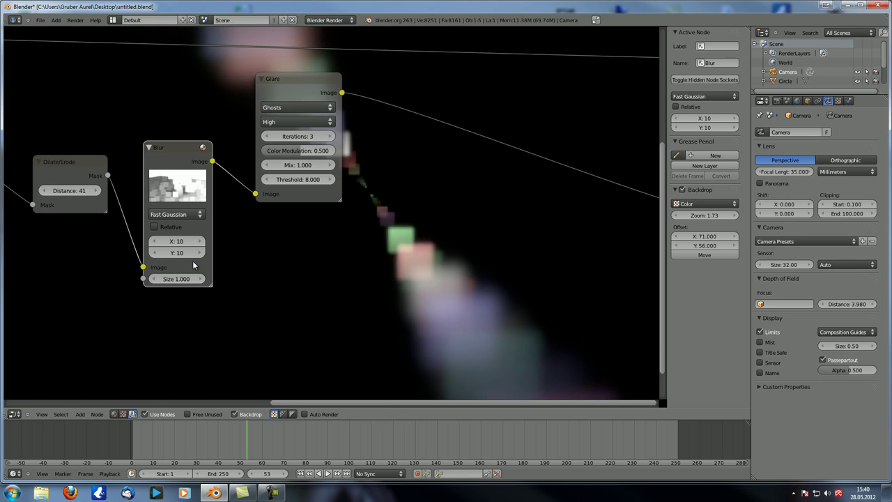
Move the Blur node between Glare and the Viewer, and reconnect the Dilate/Erode output to the Glare input
left_click_drag(157, 159, 172, 166)
left_click_drag(136, 191, 120, 250, "ctrl")
left_click_drag(247, 167, 231, 192, "ctrl")
key("g")
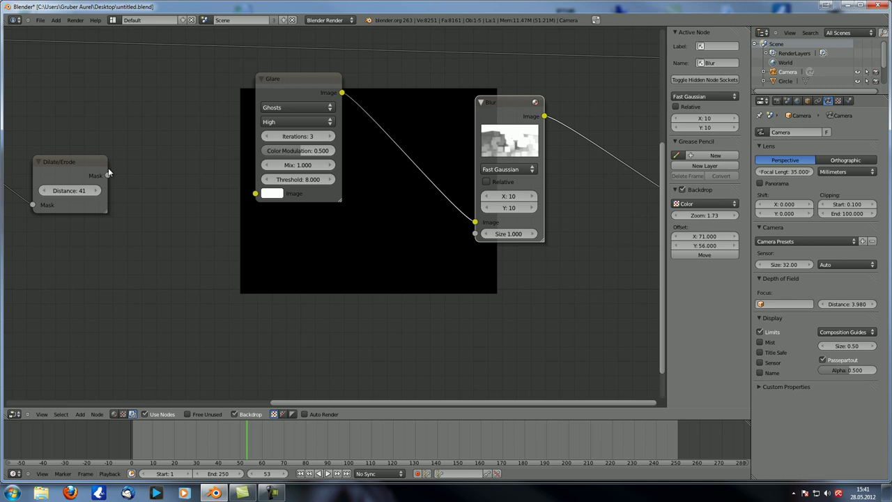
left_click(115, 177)
left_click_drag(108, 175, 255, 194)
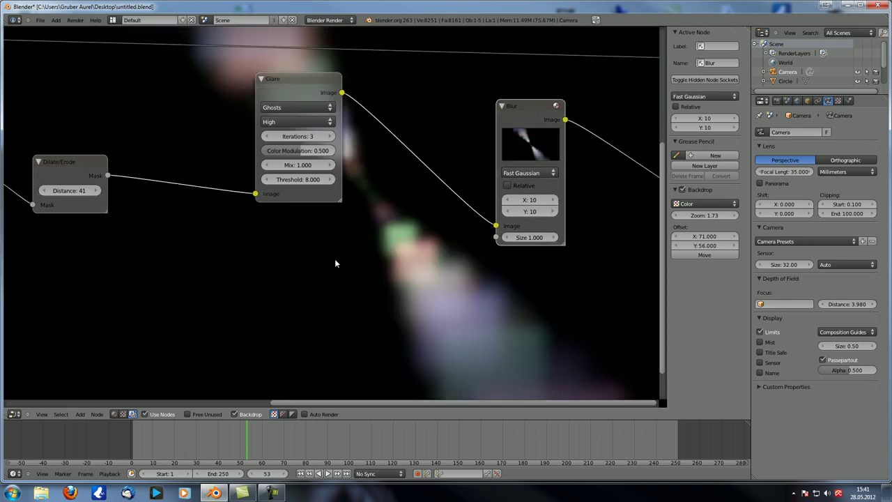
Set the Glare node's Iterations to 2
middle_click_drag(368, 262, 304, 248)
left_click(206, 128)
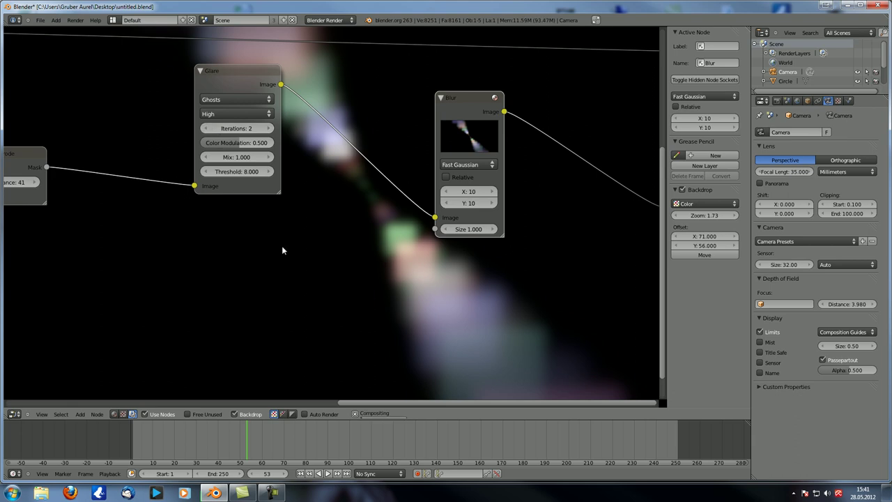
Insert a Lens Distortion node between Dilate/Erode and Glare and set its Dispersion to 1
middle_click_drag(112, 249, 201, 266)
key("shift+a")
mouse_move(179, 278)
mouse_move(171, 297)
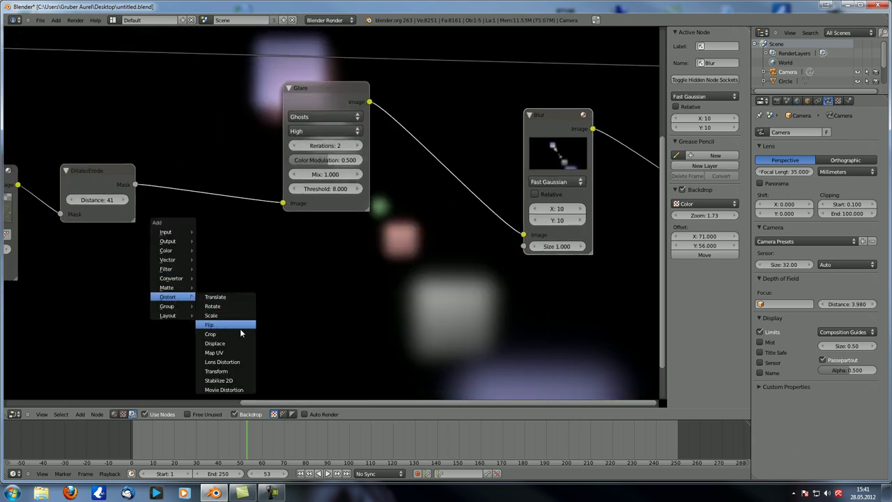
left_click(222, 362)
left_click(197, 218)
left_click_drag(185, 234, 524, 267)
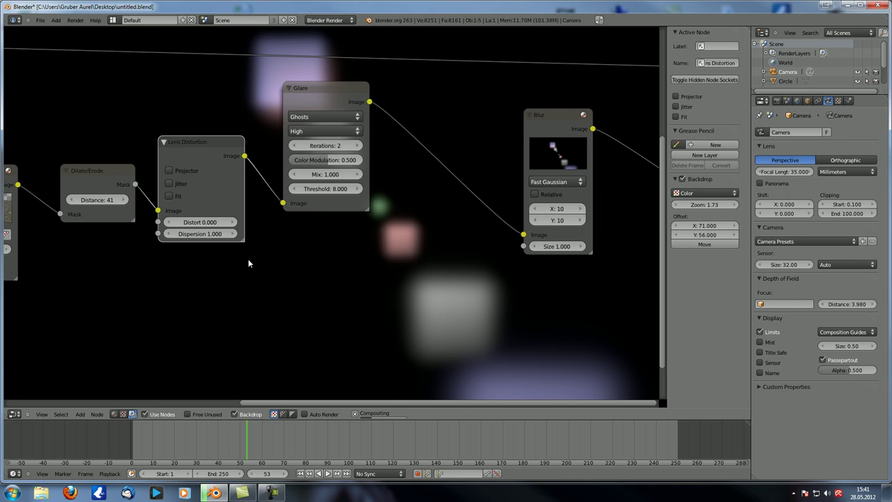
middle_click_drag(395, 310, 371, 278)
key("v")
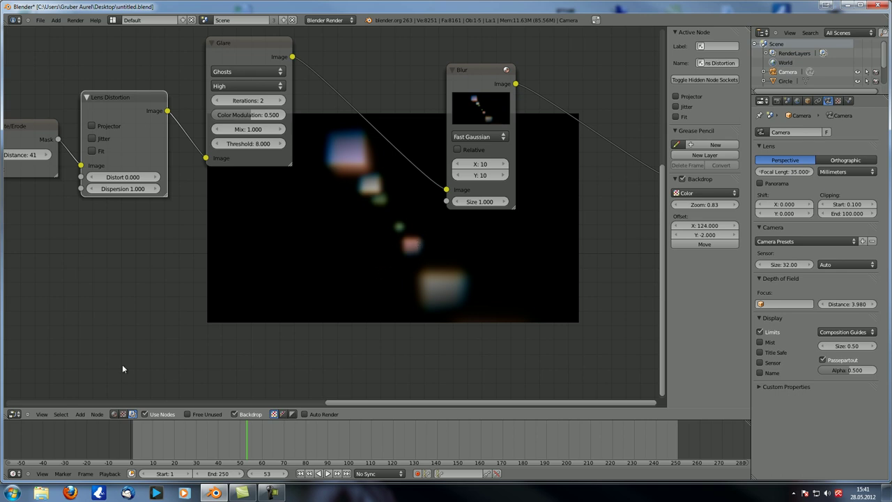
Look through the camera in the 3D view and rotate it about 23.6° around the global X axis
left_click(16, 414)
left_click(20, 406)
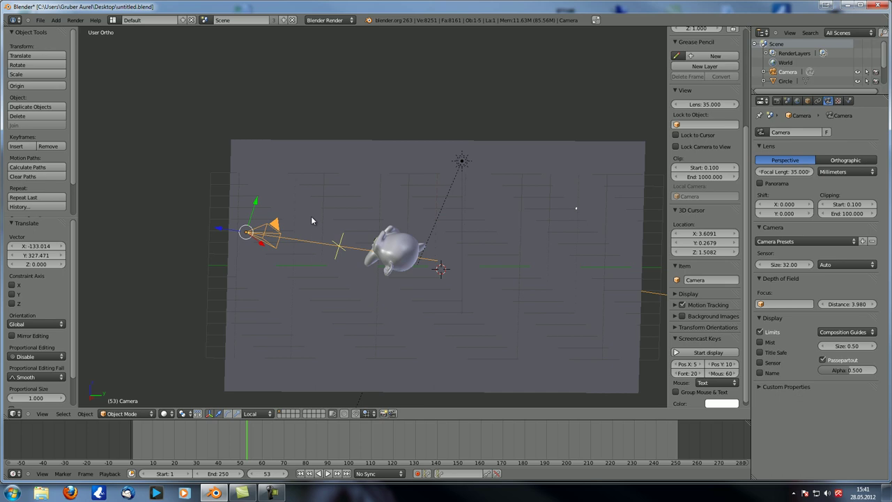
key("KP_0")
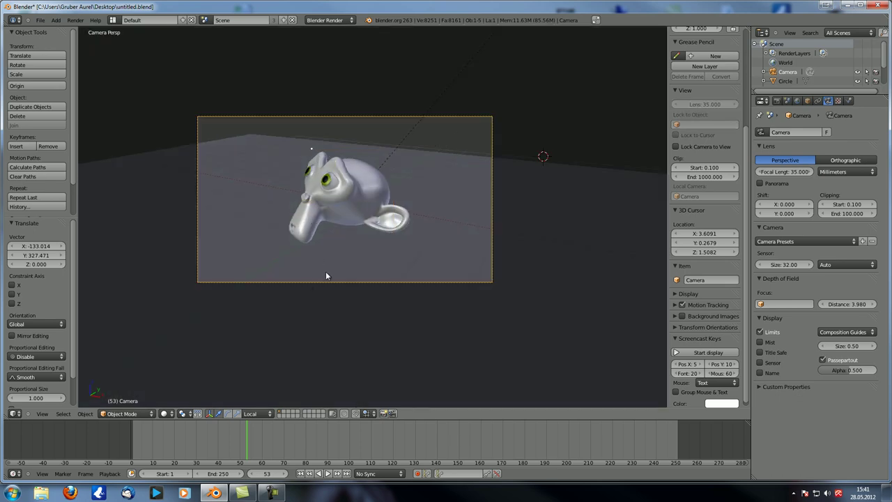
key("r")
key("x")
left_click(365, 274)
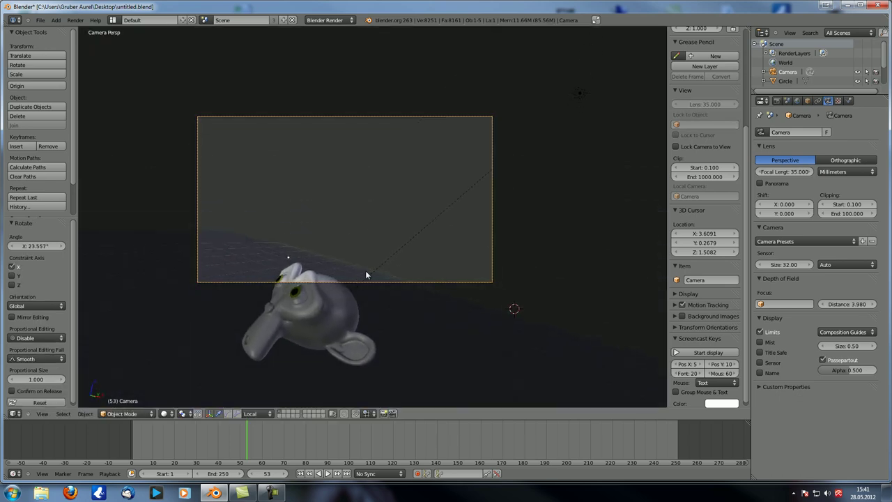
Render the tilted camera view and return to the compositing nodes to inspect the ghost reflections
key("F12")
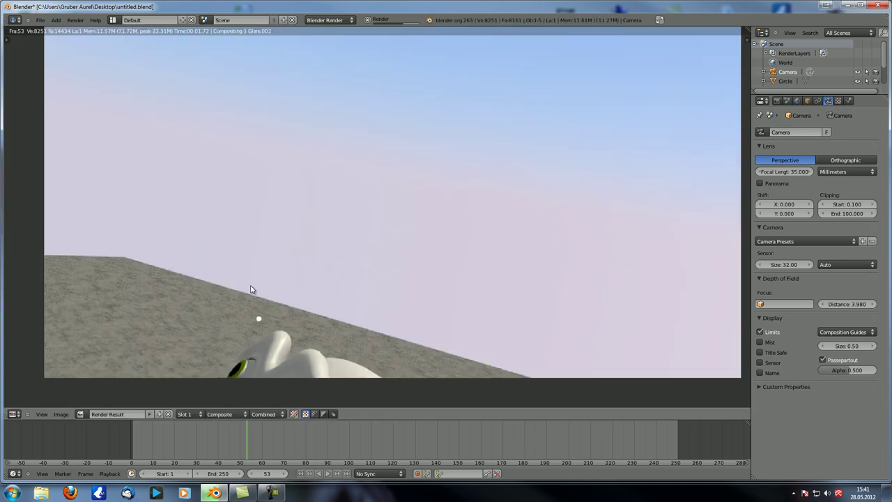
left_click(13, 414)
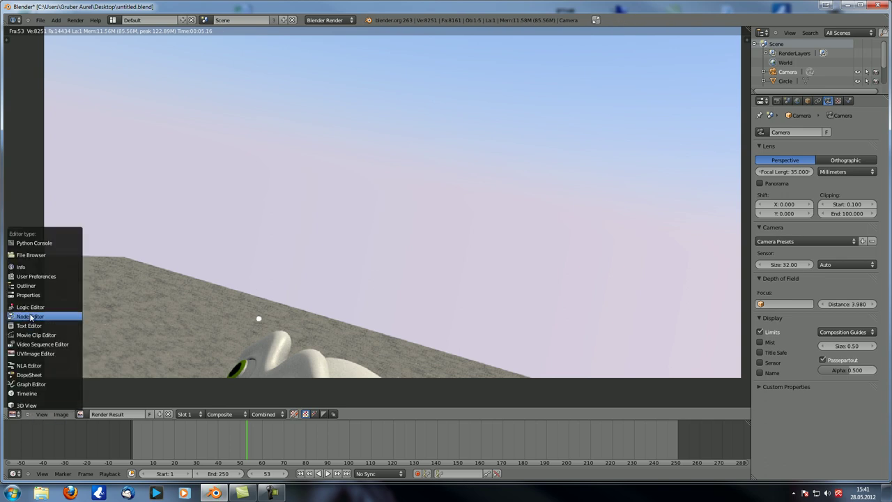
left_click(31, 317)
middle_click_drag(306, 302, 340, 296)
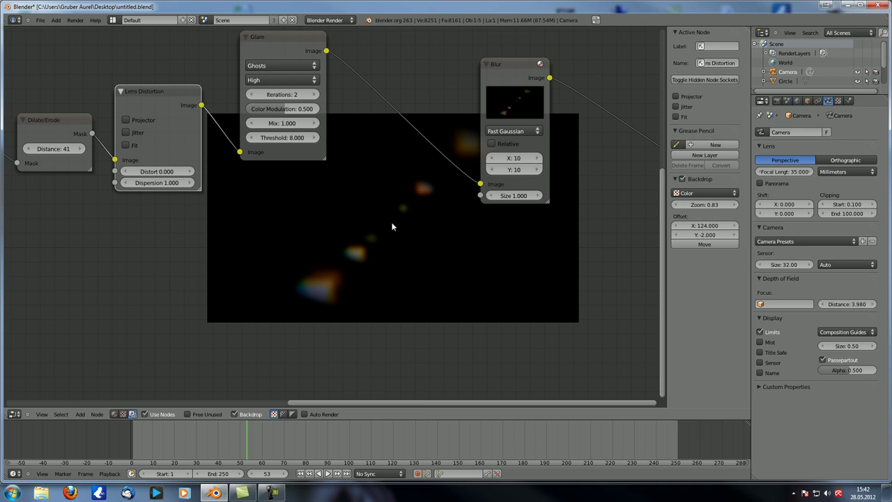
scroll(397, 243, "down", 5)
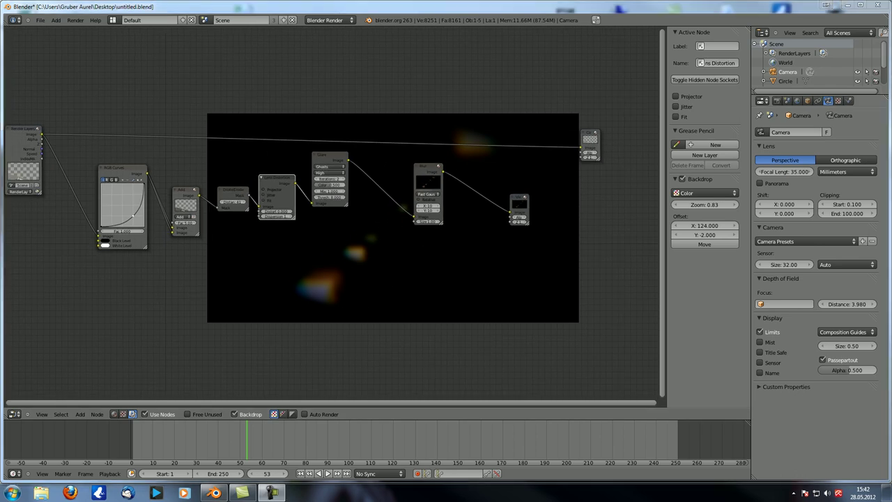
middle_click_drag(289, 231, 330, 206)
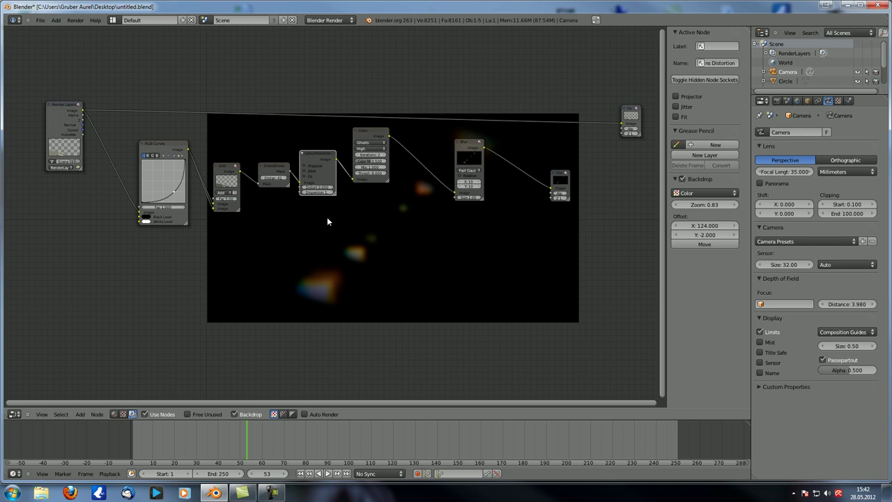
Delete the Add, RGB Curves, Lens Distortion, Glare and Blur nodes, keeping the Dilate/Erode node
left_click(275, 170)
left_click(222, 172)
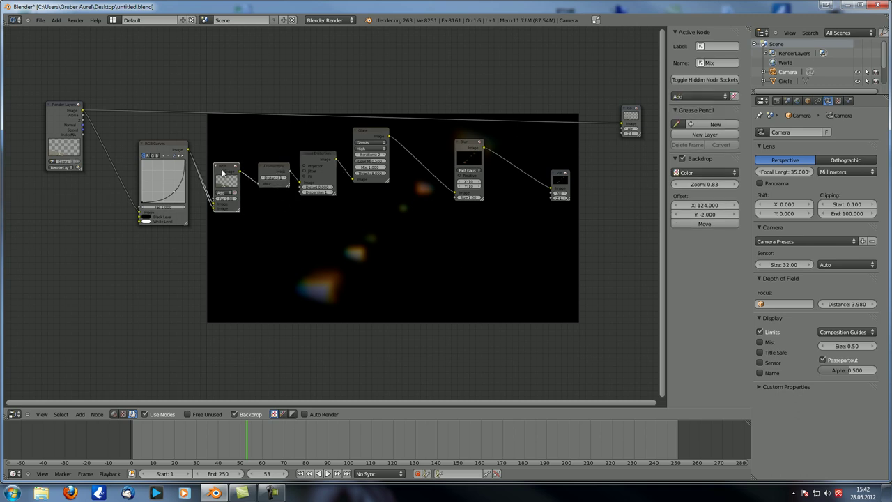
key("x")
left_click(154, 152)
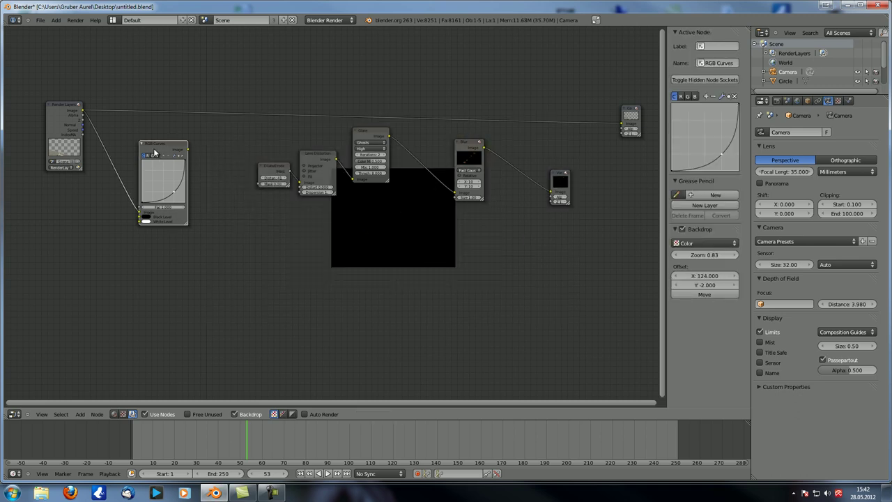
key("x")
left_click(312, 157)
key("x")
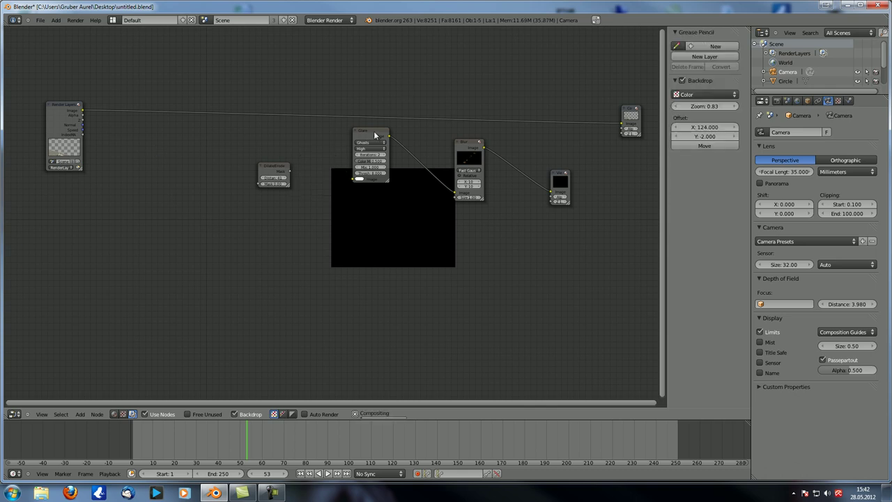
left_click(374, 135)
key("x")
left_click(466, 147)
key("x")
Move the Viewer node up slightly and connect the Render Layers image to it
left_click(559, 175)
left_click_drag(559, 178, 554, 155)
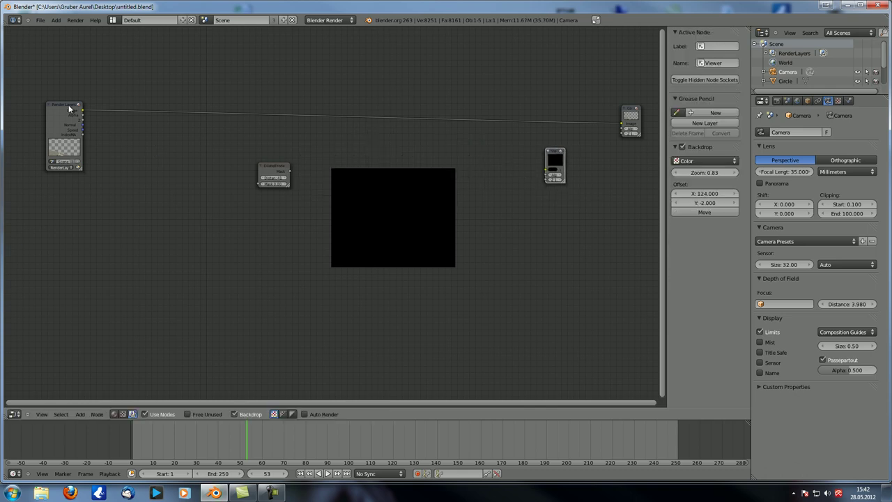
left_click(68, 109, "ctrl+shift")
Return to the 3D view and rotate the camera back about -26° around the global X axis to frame the monkey head
left_click(14, 414)
left_click(27, 404)
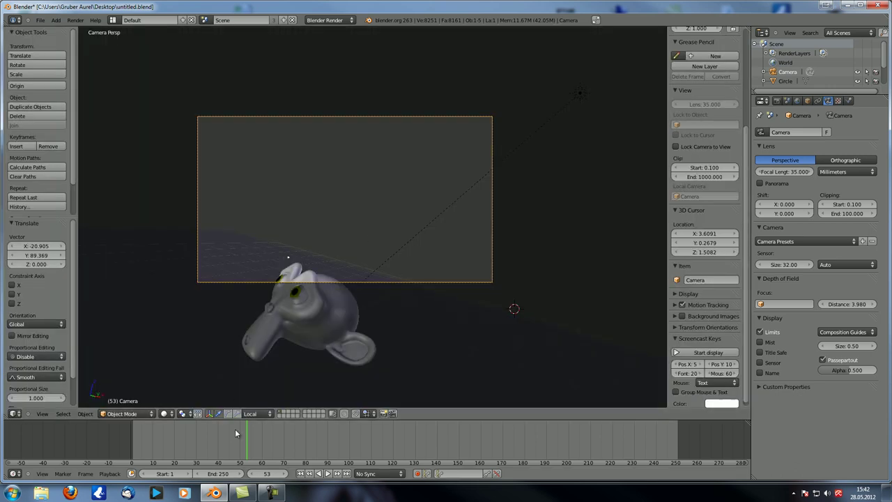
key("r")
key("x")
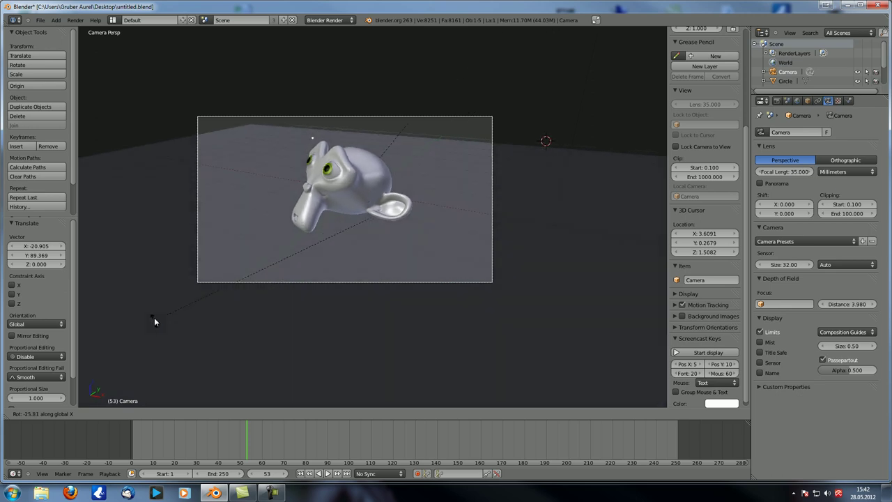
left_click(152, 328)
Move the camera along its local Z axis closer to the monkey head
key("g")
key("z")
key("z")
left_click(362, 195)
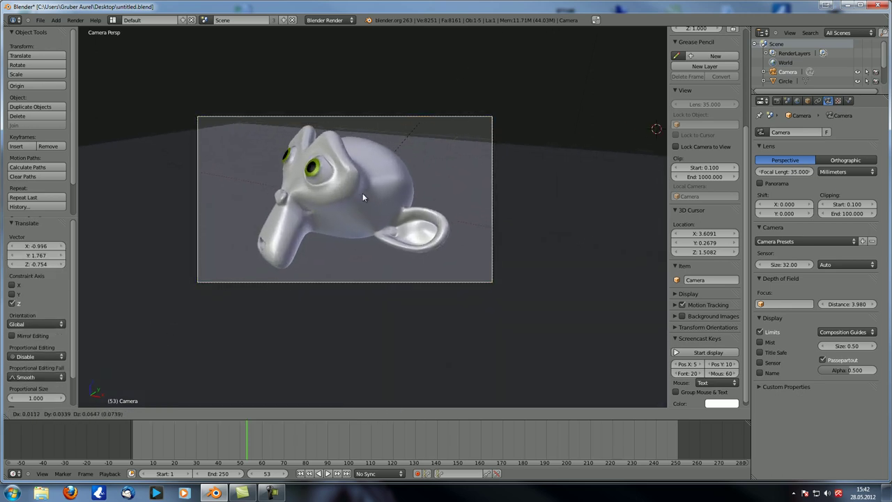
Rotate the monkey head about 54° around the Z axis so it faces the camera
right_click(362, 202)
key("r")
key("z")
left_click(434, 205)
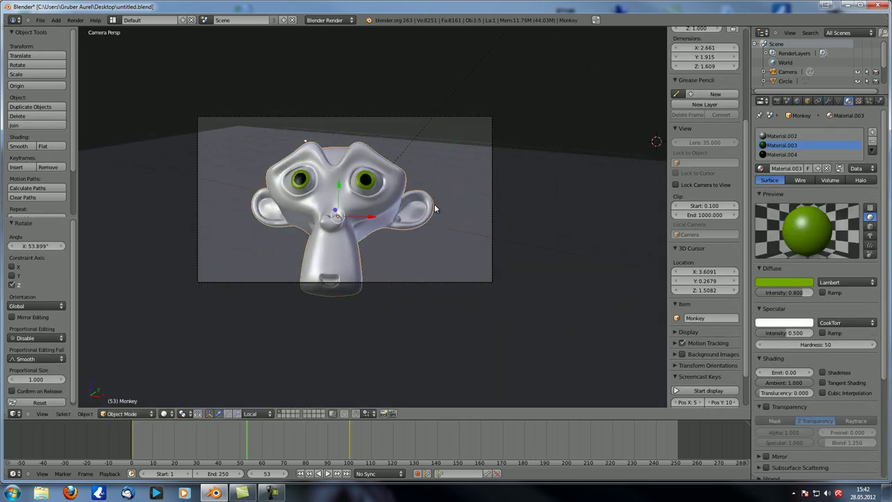
key("g")
right_click(339, 383)
Render the scene at frame 50 and return to the node editor
left_click_drag(248, 441, 241, 441)
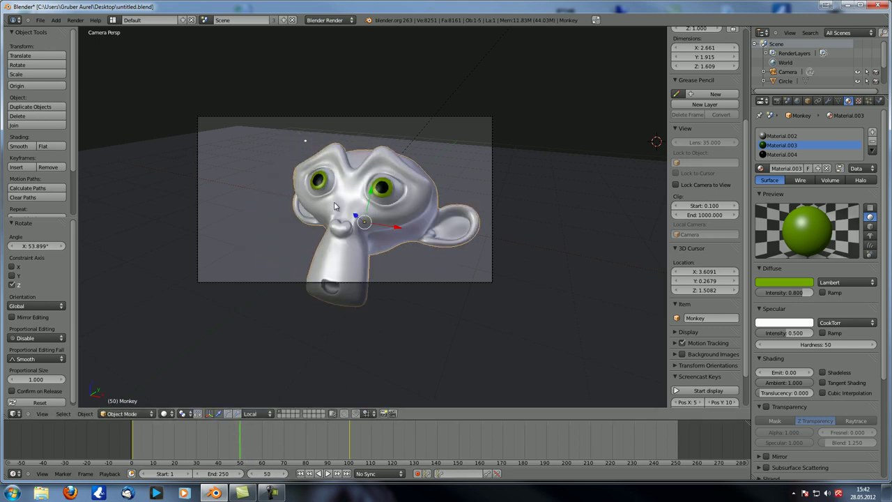
key("F12")
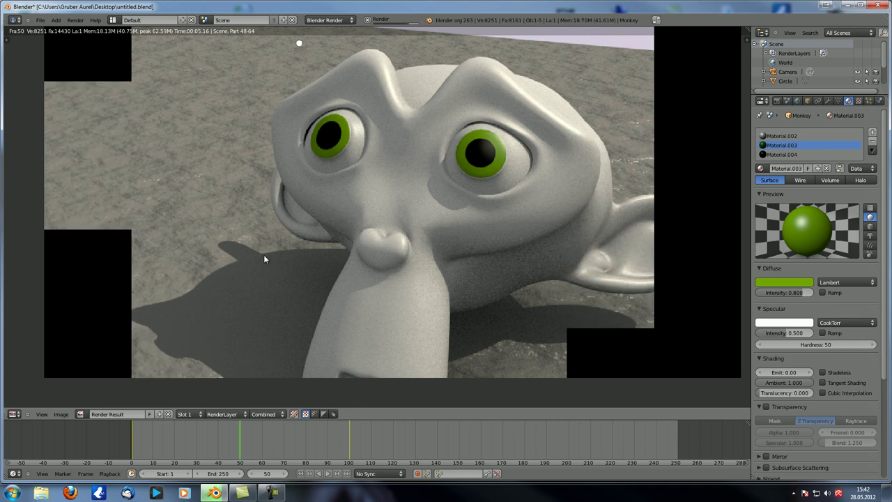
left_click(14, 414)
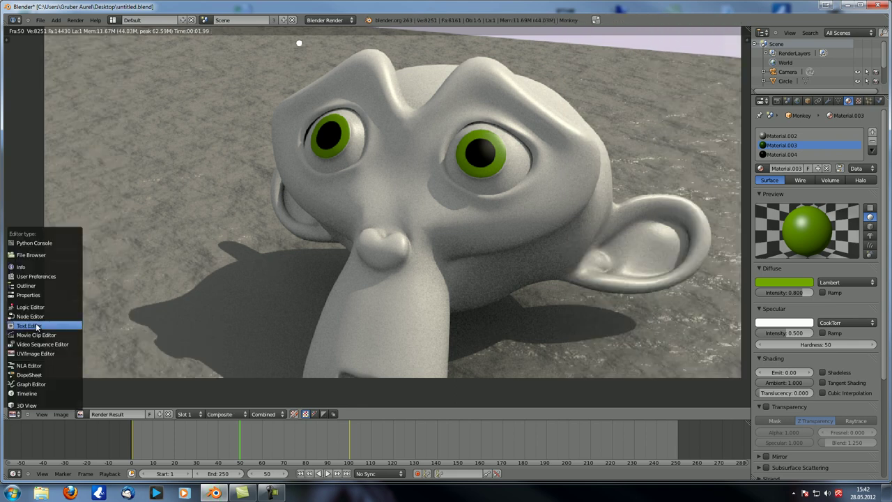
left_click(62, 311)
Add an ID Mask node beside the Dilate/Erode node and connect the Render Layers IndexMA output to its ID value
scroll(258, 226, "up", 4)
middle_click_drag(258, 226, 275, 257)
left_click_drag(293, 176, 249, 221)
left_click_drag(32, 130, 167, 216)
key("shift+a")
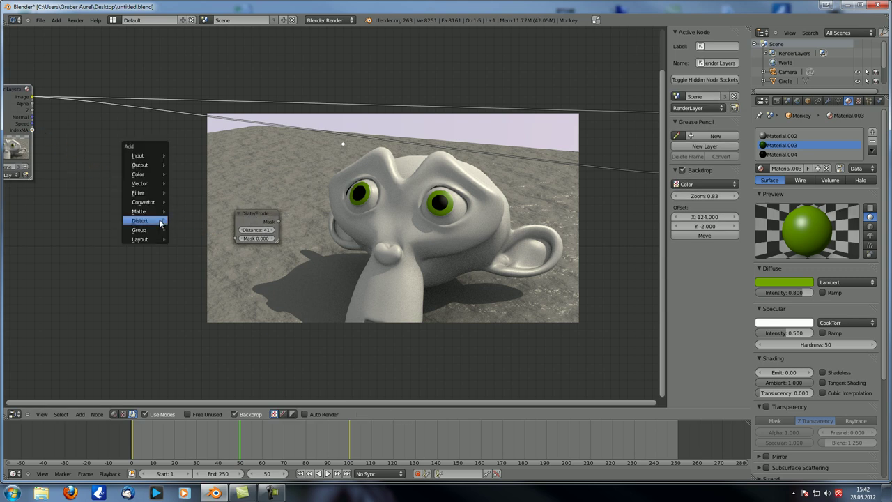
mouse_move(140, 182)
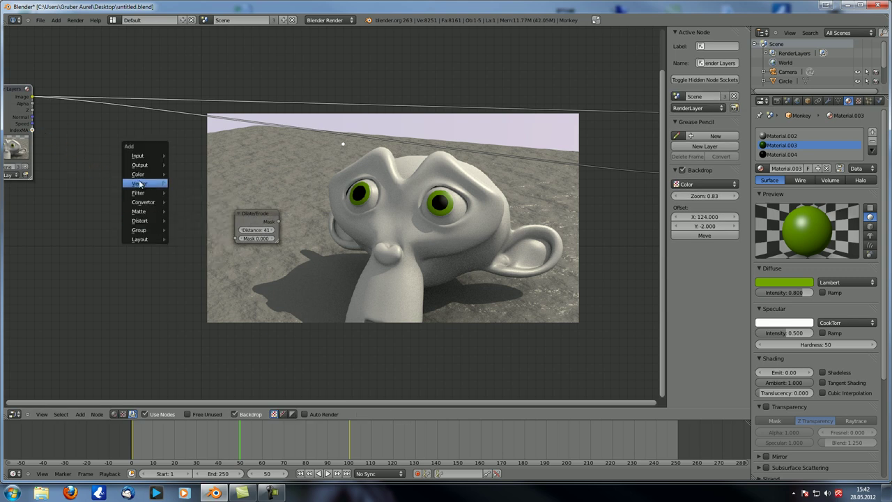
mouse_move(142, 202)
left_click(186, 230)
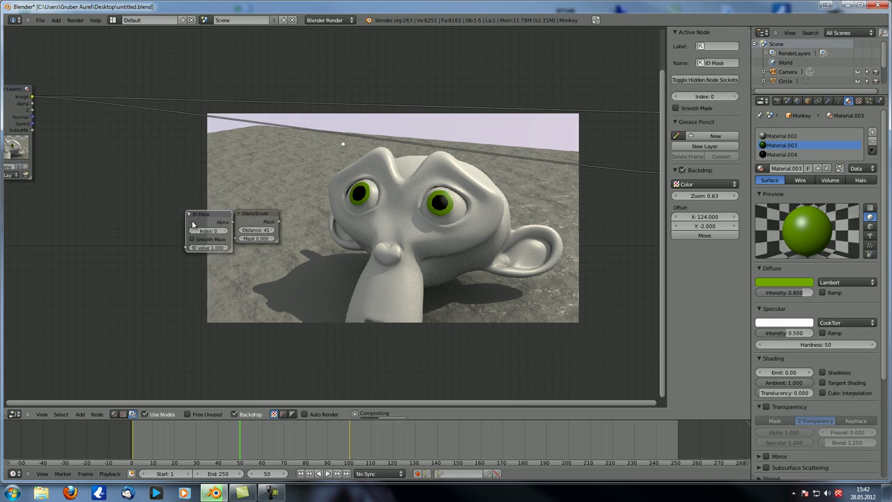
left_click(124, 192)
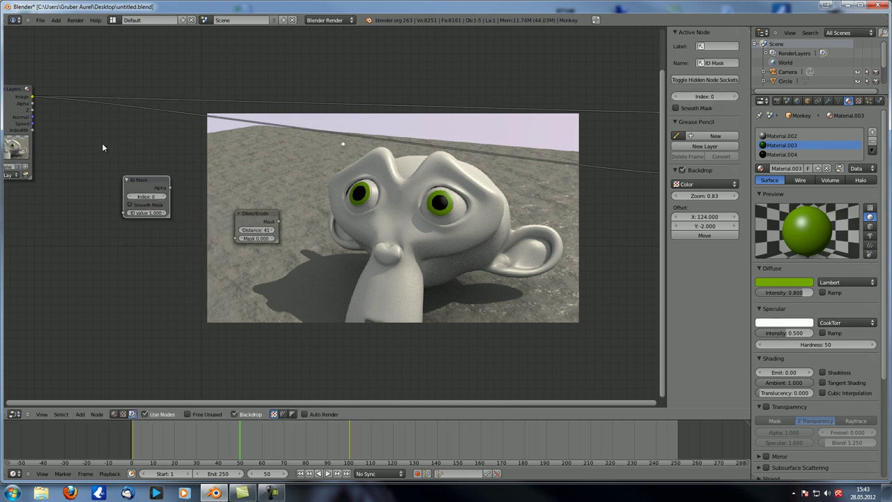
left_click_drag(32, 130, 124, 212)
Send the ID Mask output to the Viewer and set its index to 2 to isolate the irises
left_click(165, 197)
left_click(150, 189, "ctrl+shift")
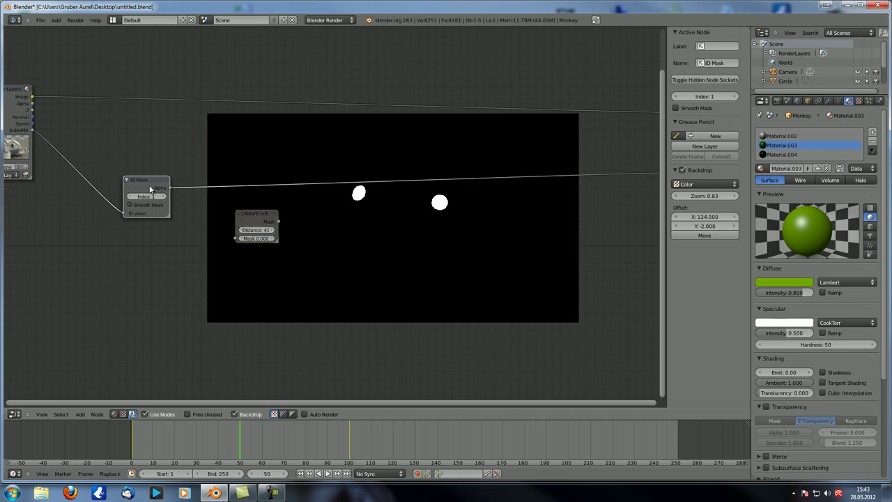
left_click(165, 197)
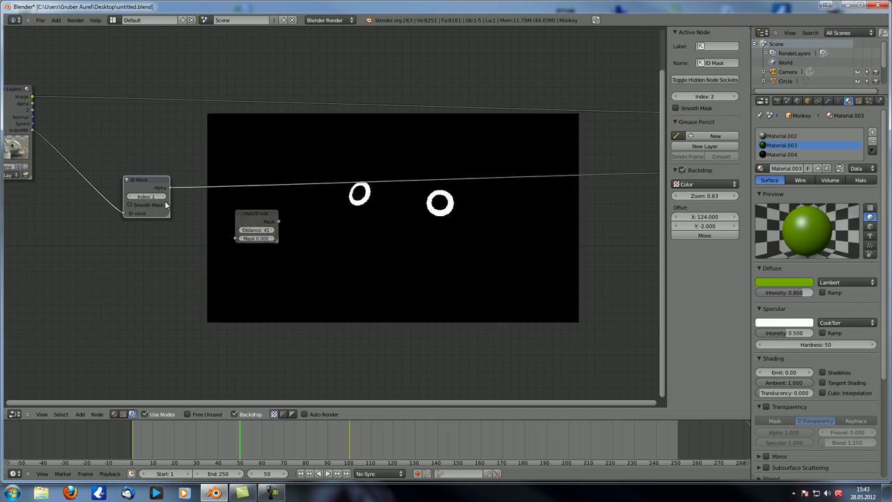
Insert a Mix node on the link between the ID Mask and the Viewer
key("shift+a")
mouse_move(309, 204)
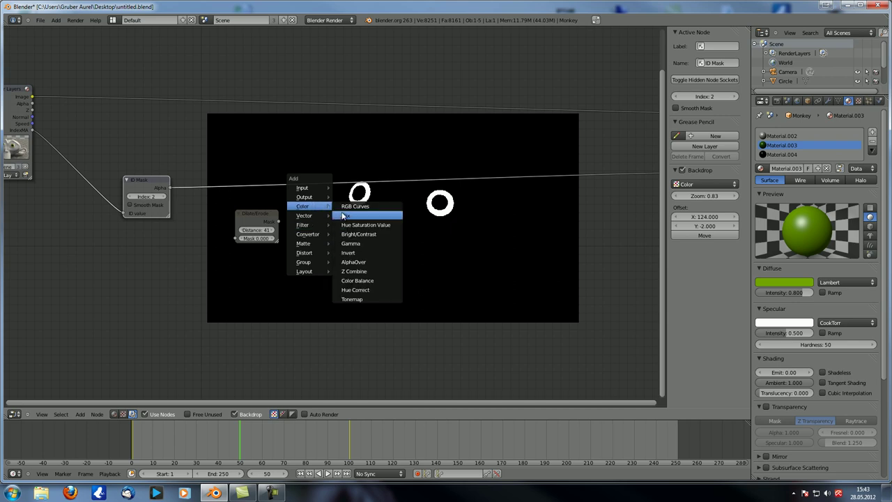
left_click(366, 211)
left_click(385, 198)
Set the Mix node's second colour to orange and feed it the Render Layers image, with the ID mask as factor
left_click(396, 234)
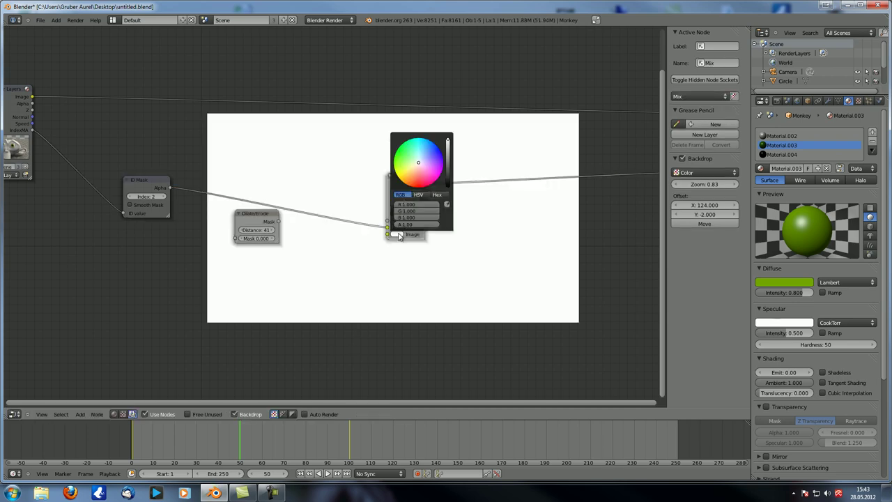
left_click_drag(414, 185, 502, 324)
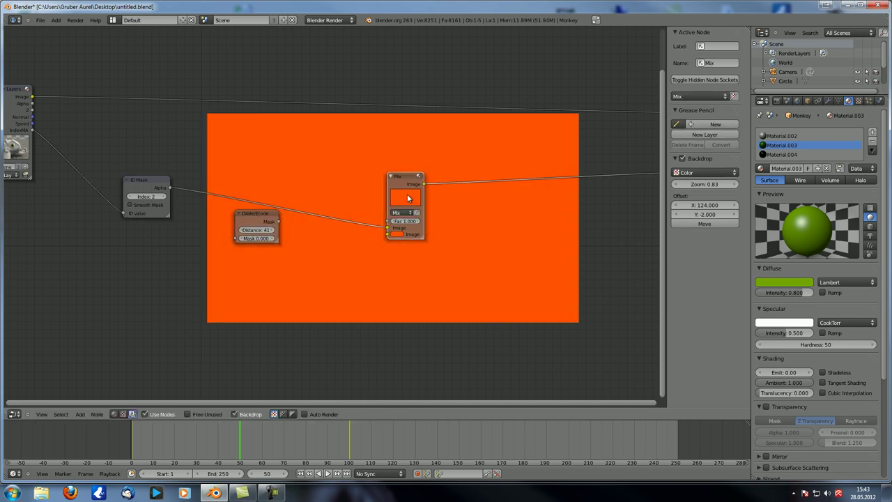
left_click_drag(32, 96, 387, 221)
middle_click_drag(375, 246, 341, 243)
Zoom the backdrop in on the monkey's eye to examine the edges of the recoloured iris
key("alt+v")
key("v")
key("v")
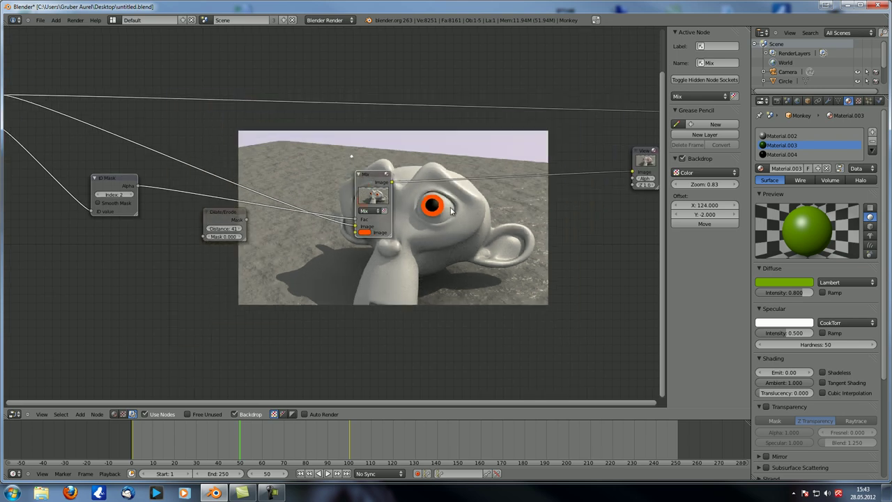
key("v")
key("v")
key("v")
key("v")
key("v")
key("alt+v")
key("alt+v")
key("alt+v")
key("alt+v")
key("alt+v")
key("alt+v")
key("alt+v")
key("alt+v")
key("alt+v")
key("alt+v")
key("alt+v")
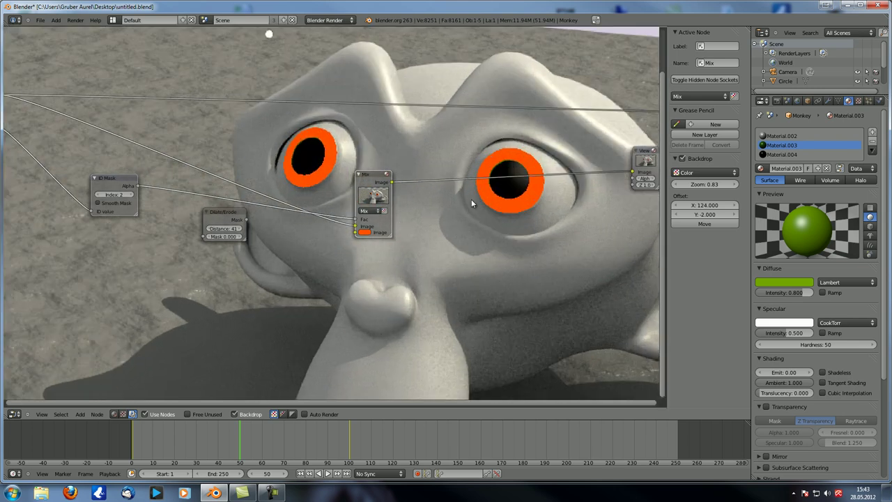
key("alt+v")
key("alt+v")
middle_click_drag(593, 156, 476, 234, "alt")
key("alt+v")
key("alt+v")
key("alt+v")
key("alt+v")
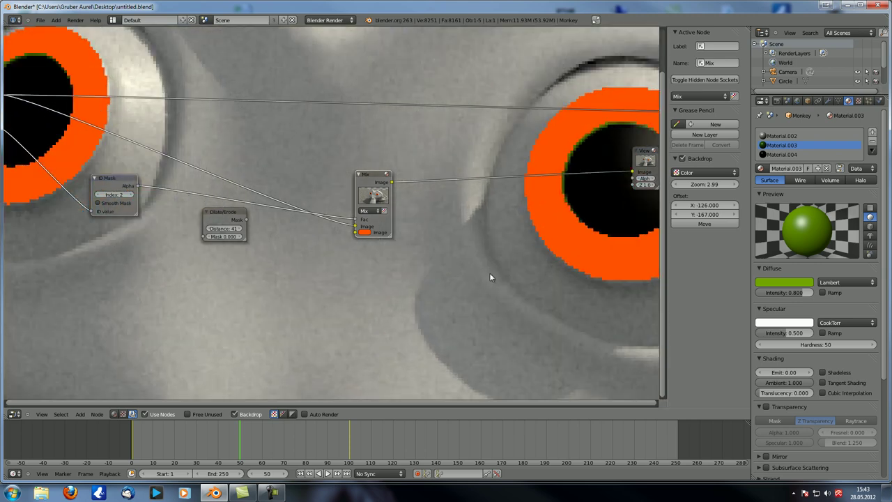
middle_click_drag(610, 188, 485, 240, "alt")
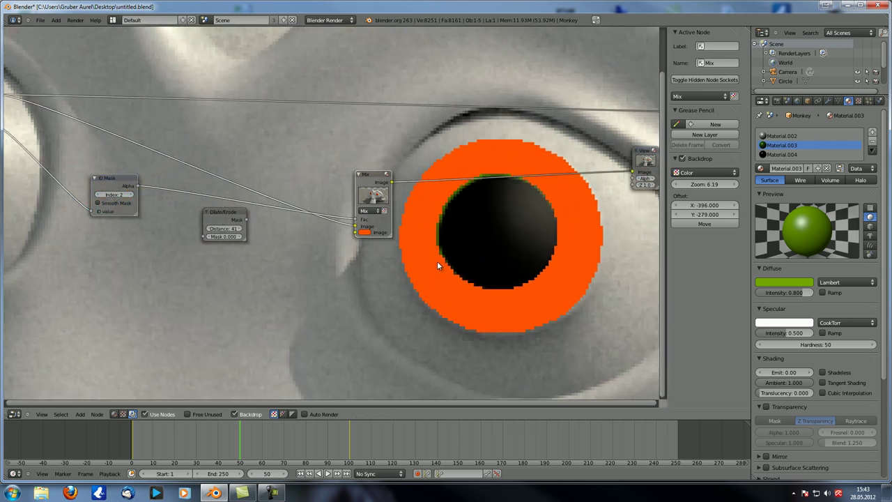
Insert the Dilate/Erode node between ID Mask and Mix with Distance 1, and enable Smooth Mask on the ID Mask
left_click_drag(217, 214, 193, 194)
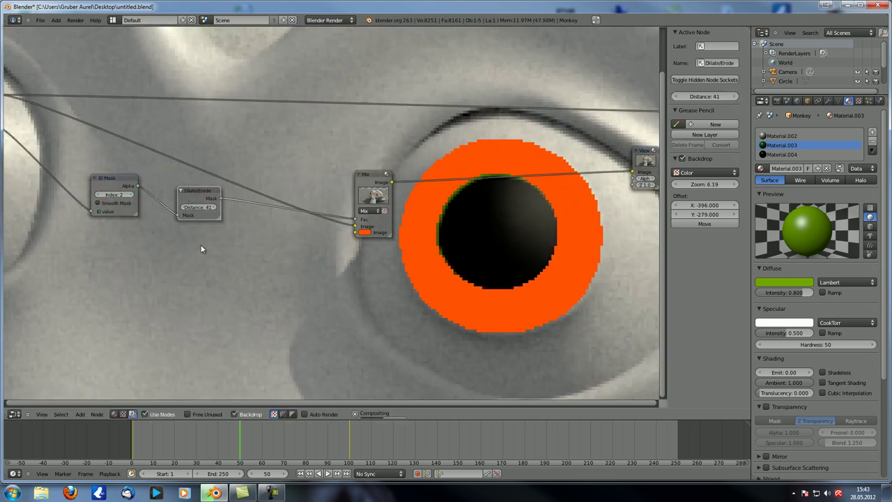
left_click(198, 207)
type("1")
key("Return")
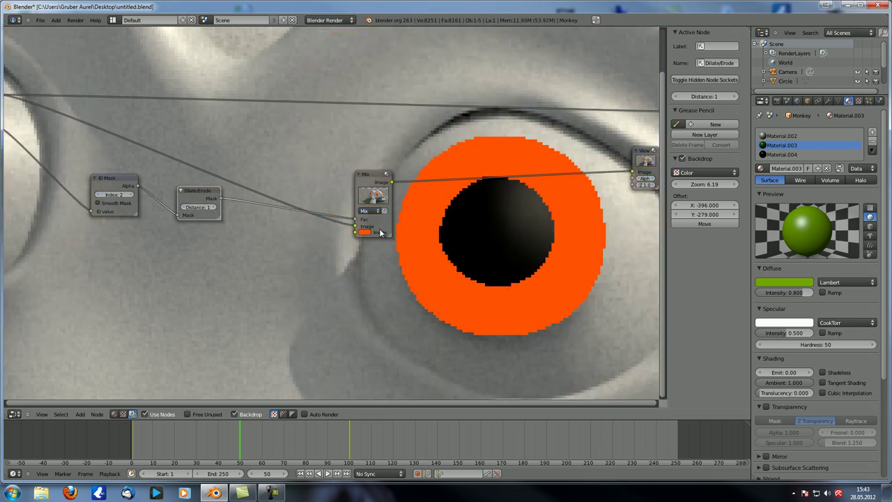
left_click(98, 203)
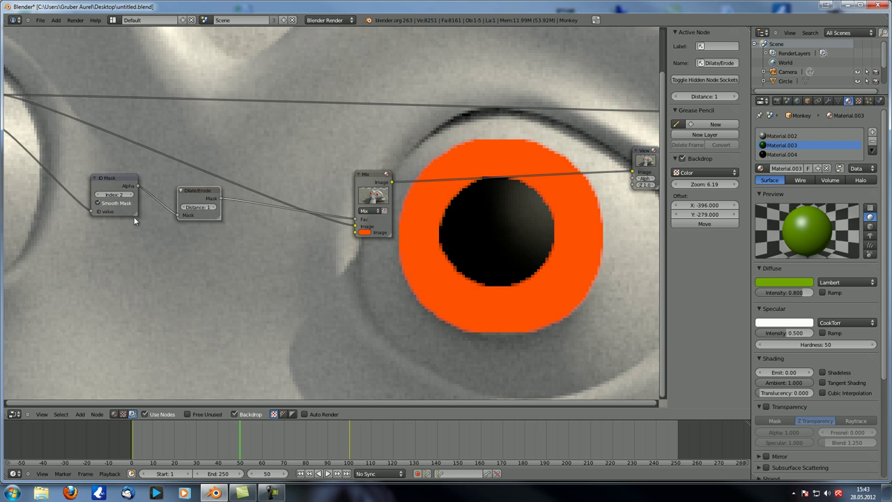
Zoom the backdrop out and back in on the eye to inspect the smoothed iris edges
key("v")
key("v")
key("v")
key("v")
key("v")
key("v")
key("v")
key("v")
key("v")
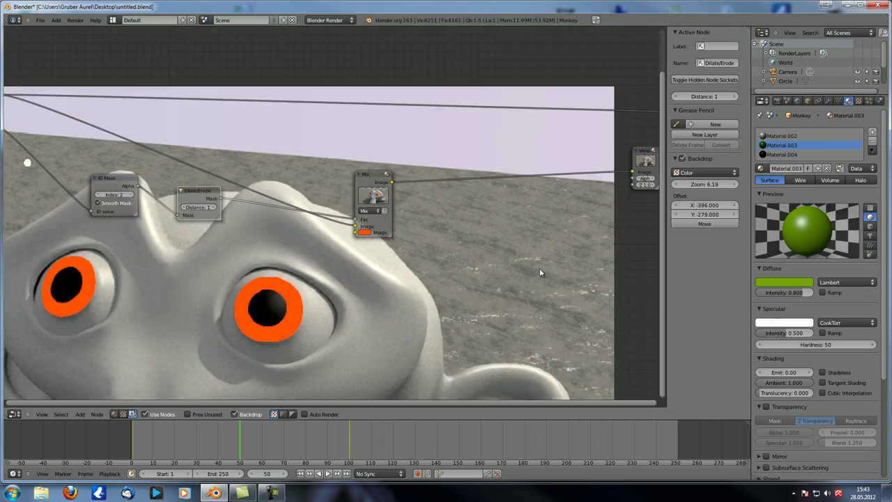
key("v")
middle_click_drag(245, 342, 519, 265, "alt")
key("v")
key("alt+v")
key("alt+v")
key("alt+v")
key("alt+v")
key("alt+v")
key("alt+v")
key("alt+v")
key("alt+v")
key("alt+v")
middle_click_drag(516, 265, 269, 299, "alt")
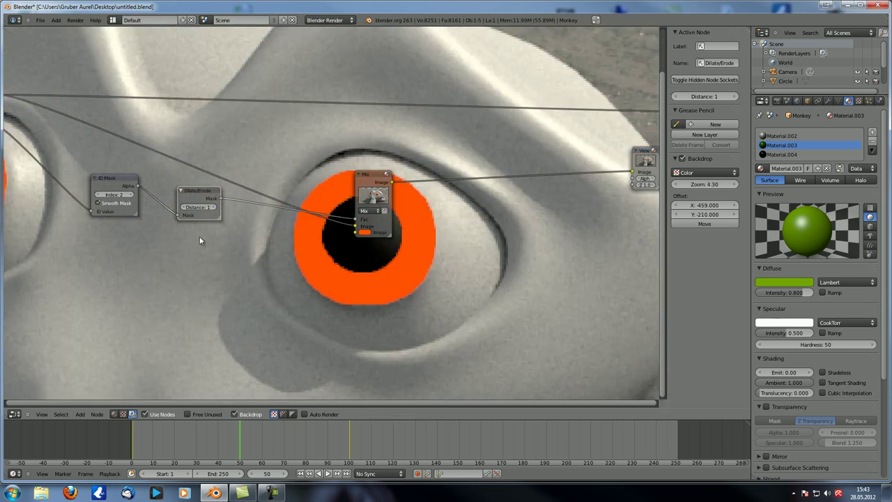
Try Distance 0 on the Dilate/Erode node, and delete the node
left_click(183, 207)
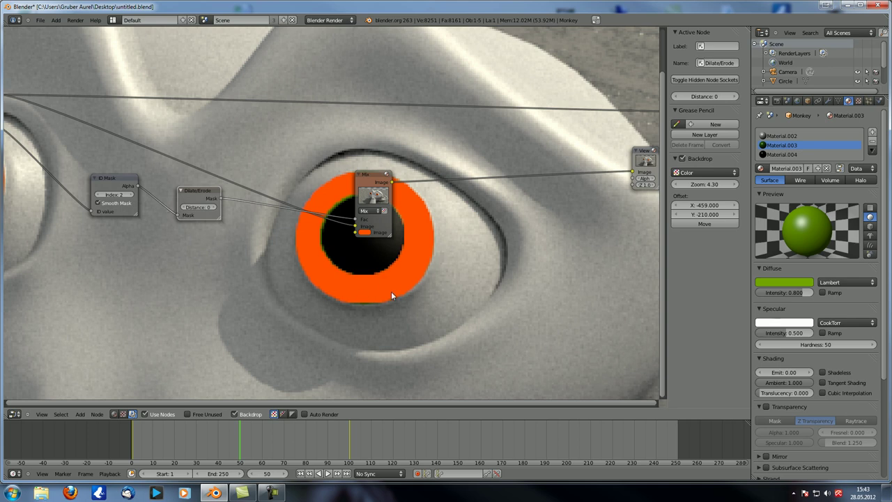
middle_click_drag(167, 238, 280, 234)
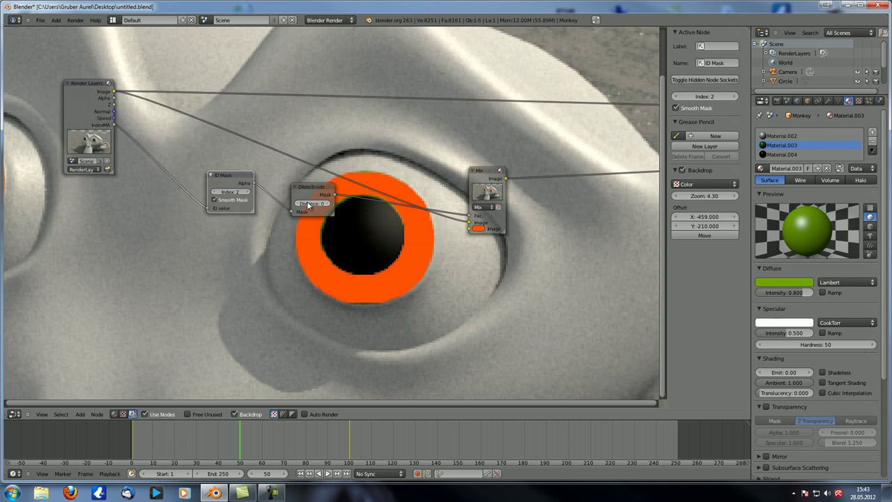
left_click(306, 189)
key("x")
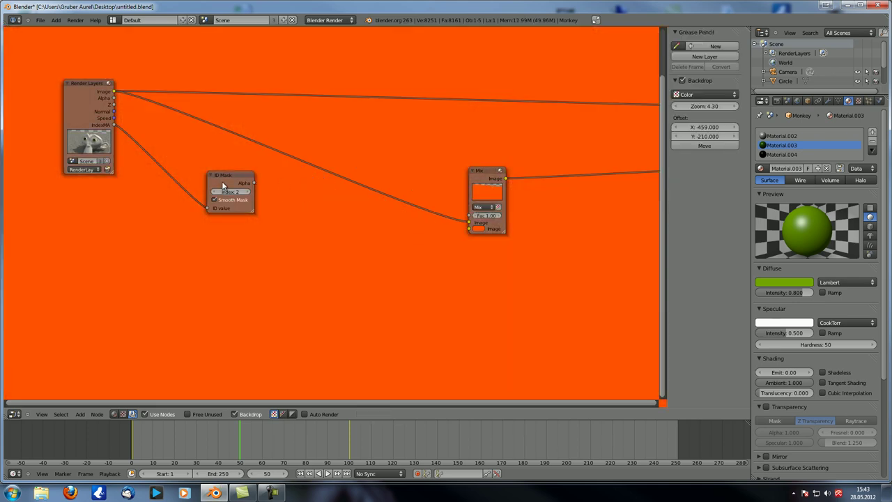
Move the ID Mask node aside, add a Blur node and connect the mask's Alpha to its image input
right_click_drag(223, 185, 163, 226)
key("shift+a")
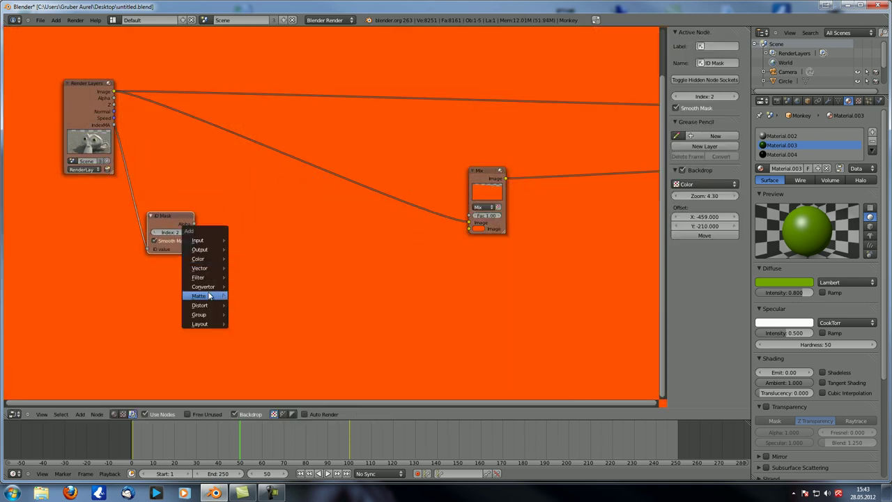
mouse_move(209, 278)
left_click(236, 285)
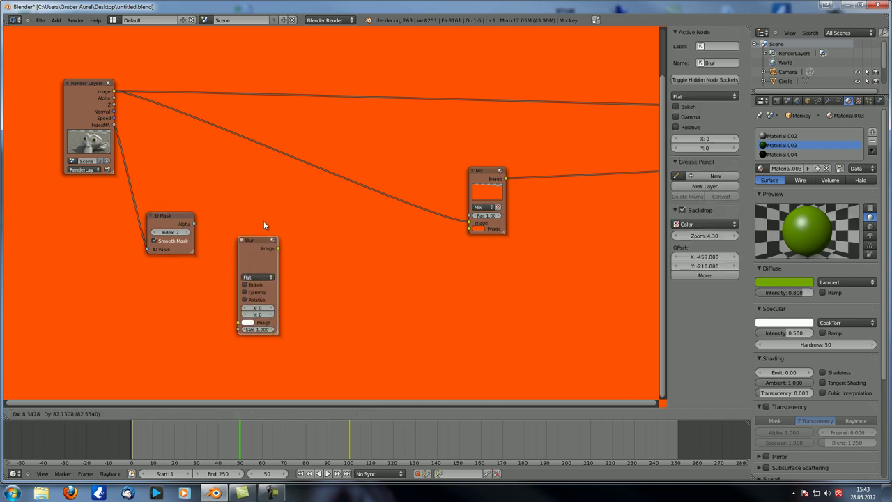
left_click(275, 181)
left_click_drag(195, 224, 248, 282)
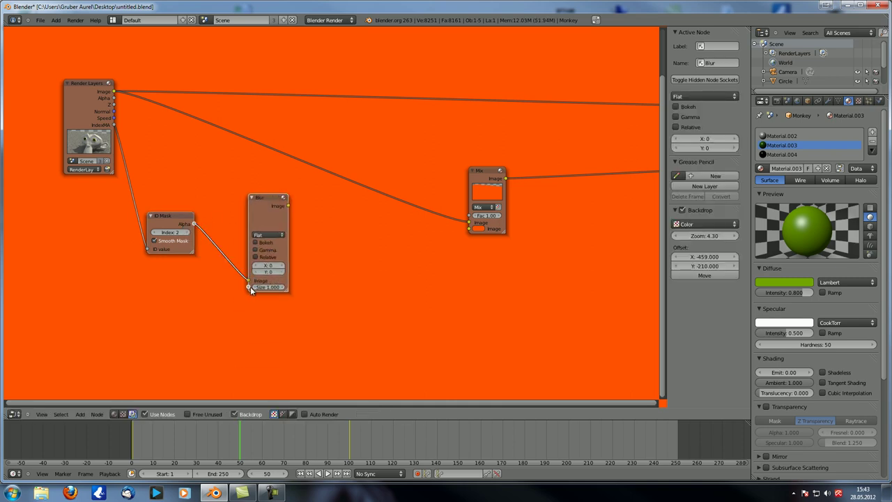
Set the Blur node to Fast Gaussian with X and Y at 5 and connect its output to the Mix factor
left_click(269, 235)
left_click(272, 199)
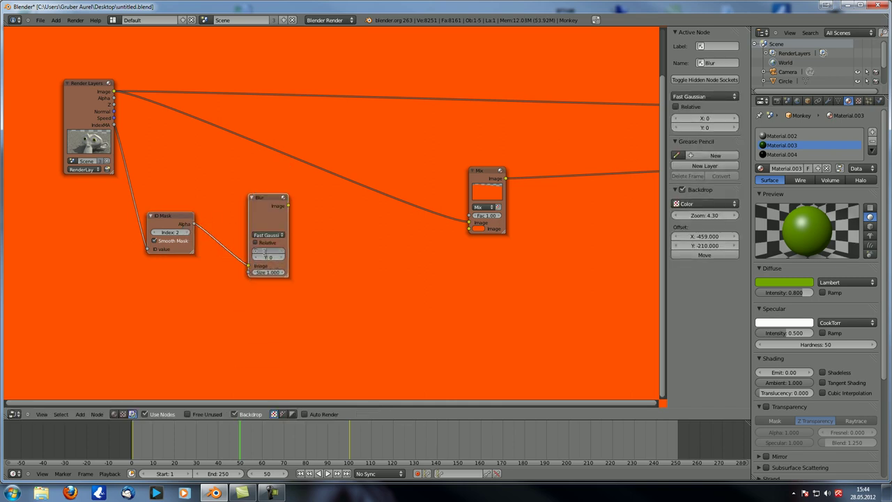
type("5")
key("Tab")
type("5")
key("Return")
left_click_drag(407, 242, 469, 216)
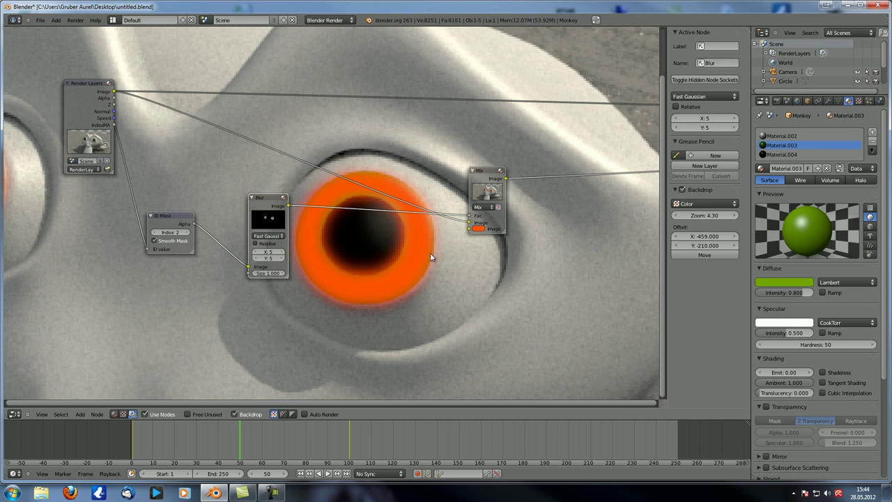
Insert a ColorRamp node between the Blur and Mix nodes and space the Blur and ColorRamp nodes apart
key("shift+a")
mouse_move(329, 291)
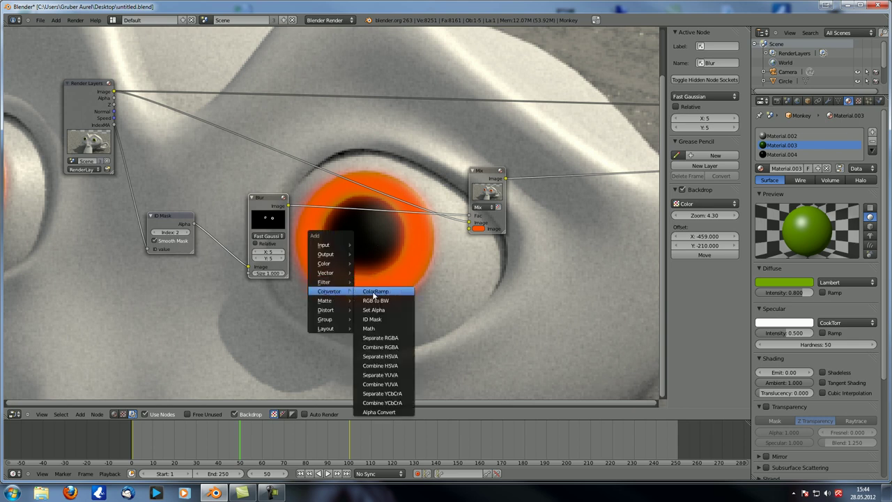
left_click(374, 292)
left_click(319, 206)
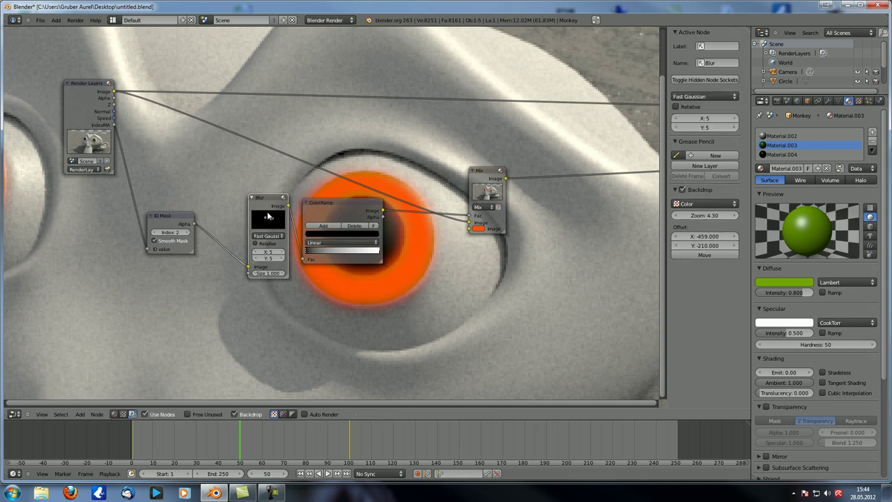
left_click_drag(267, 216, 228, 227)
left_click_drag(363, 216, 348, 286)
Preview the ColorRamp output in the Viewer and move its black and white stops inward to tighten the blurred mask edge
left_click(346, 279, "ctrl+shift")
middle_click_drag(371, 261, 374, 225)
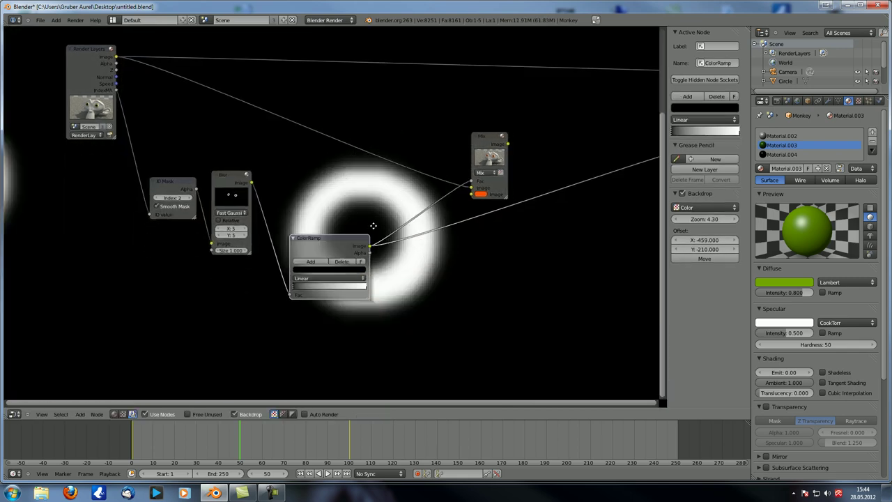
scroll(373, 225, "up", 2)
middle_click_drag(278, 294, 301, 306)
left_click_drag(281, 321, 301, 321)
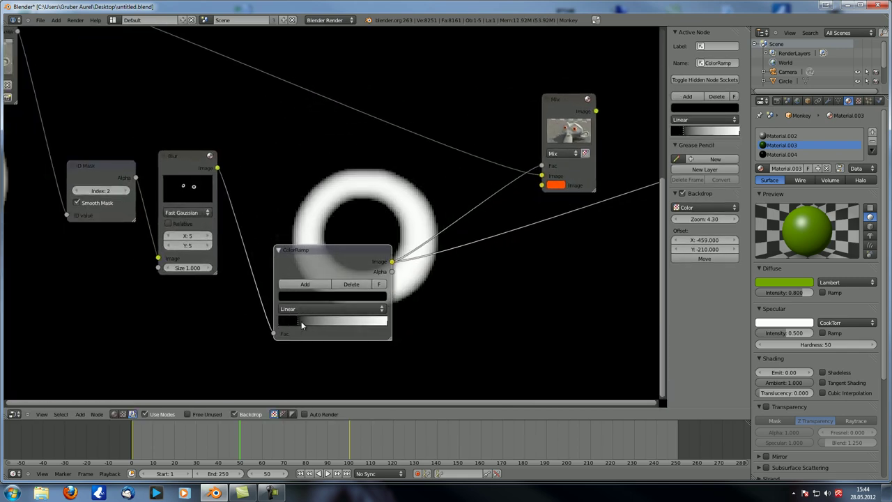
left_click_drag(387, 323, 291, 320)
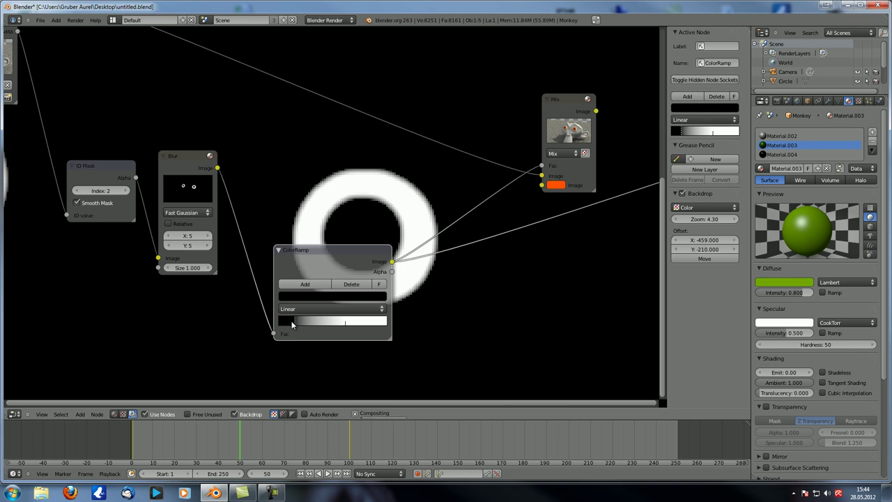
Preview the Mix output in the Viewer and shift the ColorRamp's black and white stops to refine the orange iris edge
left_click(558, 108, "ctrl+shift")
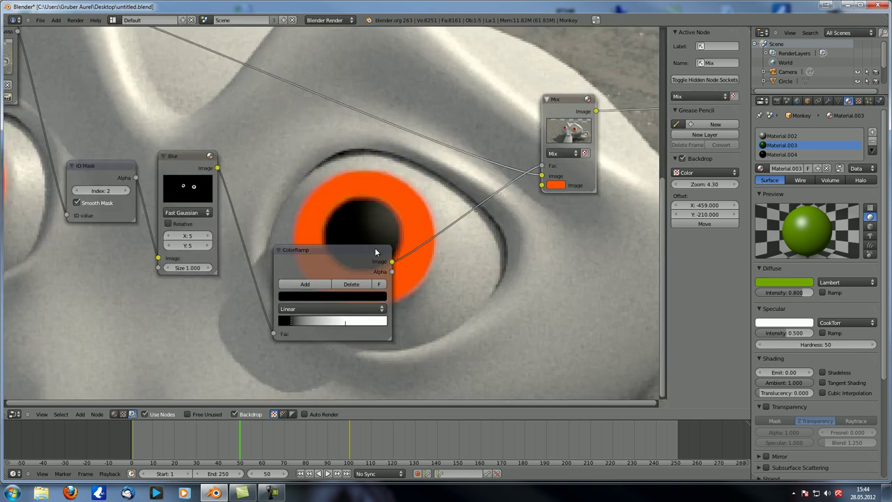
scroll(371, 248, "up", 3)
left_click_drag(139, 332, 213, 338)
left_click(236, 338)
left_click(179, 337)
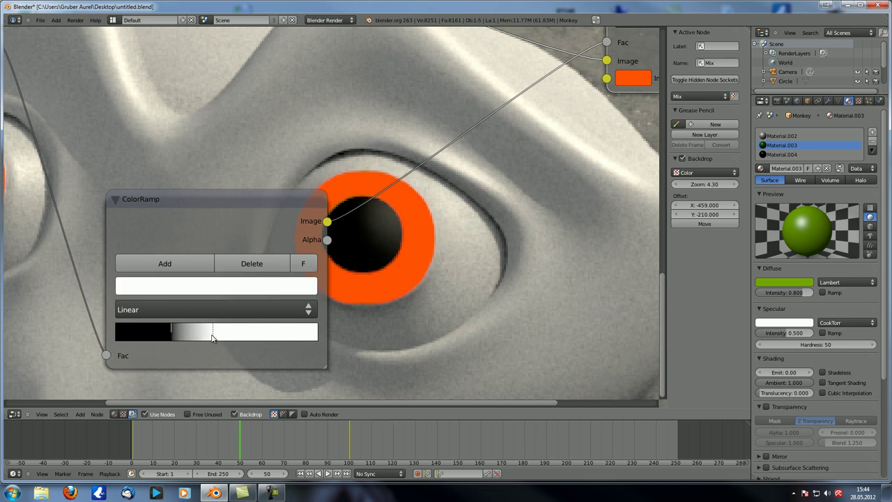
middle_click_drag(388, 317, 355, 254)
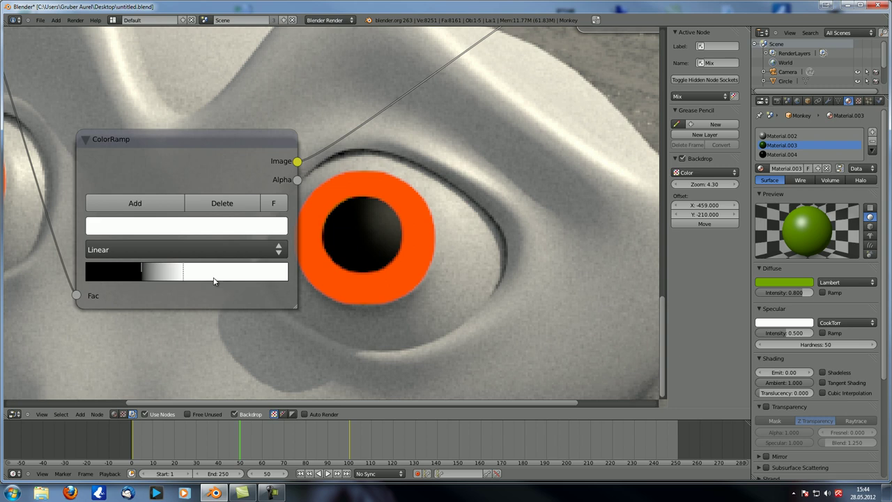
left_click_drag(189, 278, 205, 278)
left_click_drag(135, 271, 152, 270)
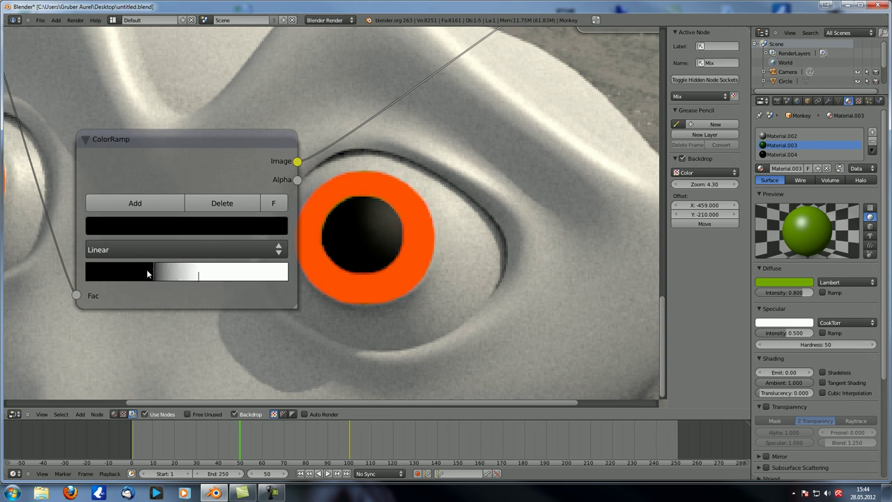
left_click_drag(207, 271, 226, 271)
left_click_drag(163, 269, 194, 275)
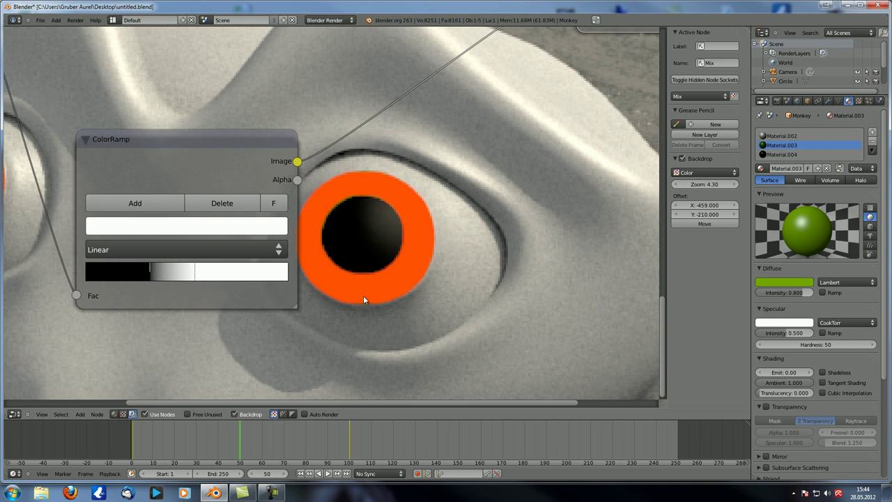
Shrink and reposition the backdrop to show the monkey head, and move the ColorRamp node up between the Blur and Mix nodes
scroll(363, 295, "down", 2)
middle_click_drag(387, 297, 243, 243)
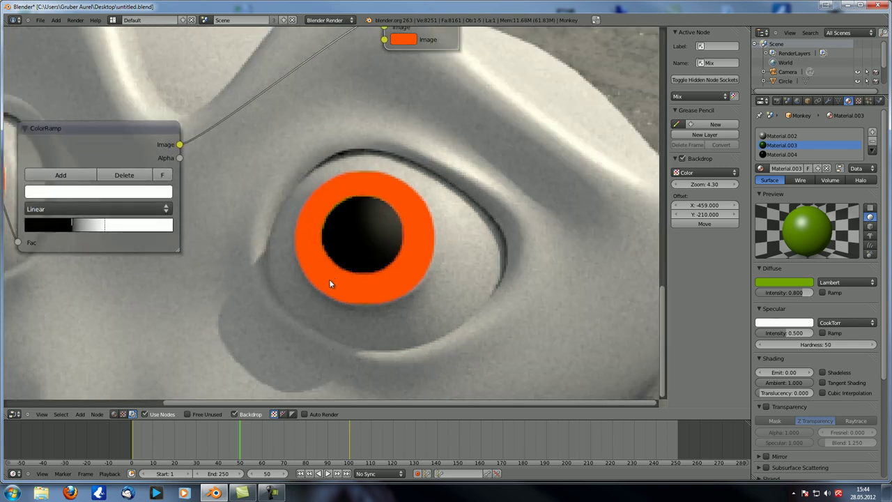
key("v")
key("v")
key("v")
key("v")
key("v")
key("v")
middle_click_drag(219, 335, 431, 266, "alt")
left_click_drag(138, 129, 234, 104)
middle_click_drag(304, 131, 461, 197)
left_click_drag(348, 172, 255, 117)
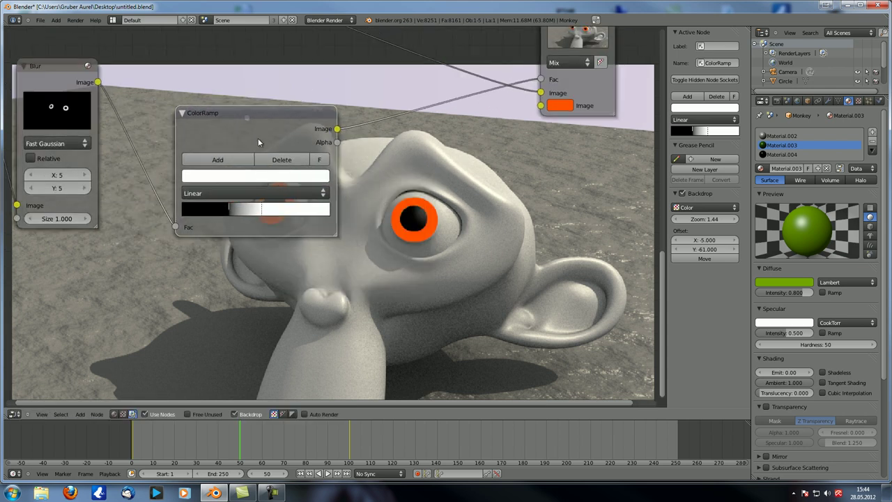
Set the Blur node's X and Y values to 10
scroll(250, 219, "up", 5)
scroll(250, 219, "down", 10)
middle_click_drag(335, 230, 298, 243)
scroll(209, 199, "up", 2)
left_click(46, 145)
type("10")
key("Return")
left_click(45, 160)
type("10")
key("Return")
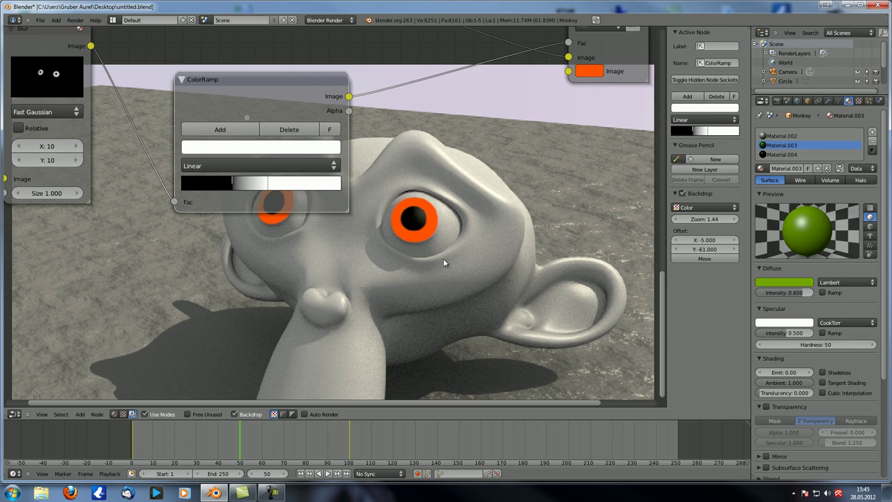
Preview the ColorRamp output in the Viewer and enlarge the backdrop to examine the edges of the iris mask
key("v")
key("v")
key("v")
key("v")
key("v")
key("v")
key("v")
key("alt+v")
key("alt+v")
key("alt+v")
key("alt+v")
key("alt+v")
key("alt+v")
key("alt+v")
key("alt+v")
key("alt+v")
key("alt+v")
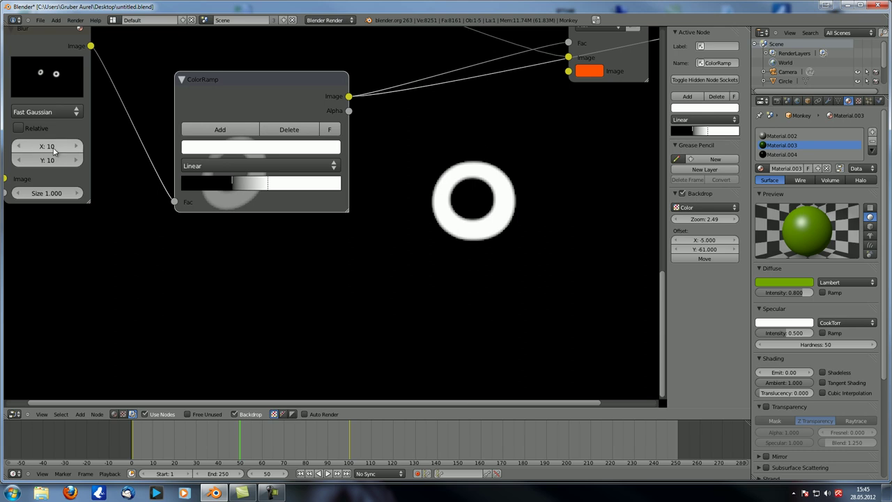
Try the Blur node with X and Y at 5 to compare the mask edge
left_click(53, 148)
type("5")
key("Return")
left_click(46, 164)
type("5")
key("Return")
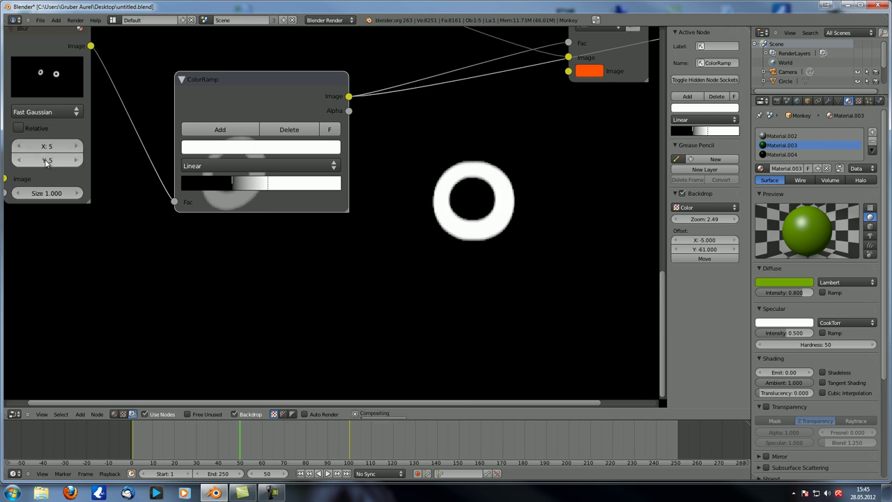
Return the Blur node's X and Y values to 10
left_click(50, 147)
type("10")
key("Return")
left_click(56, 161)
type("10")
key("Return")
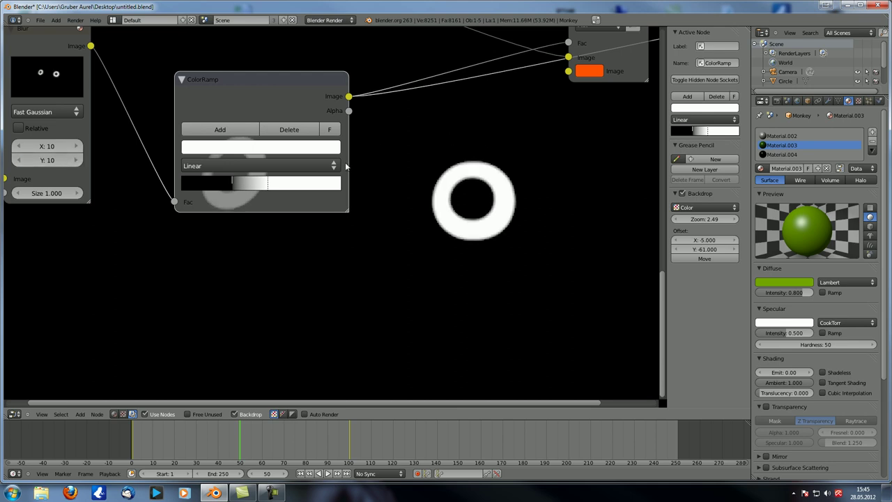
Move the Mix node slightly upward in the node tree, clear of the link from ColorRamp to Viewer
scroll(335, 216, "down", 8)
middle_click_drag(284, 264, 302, 250)
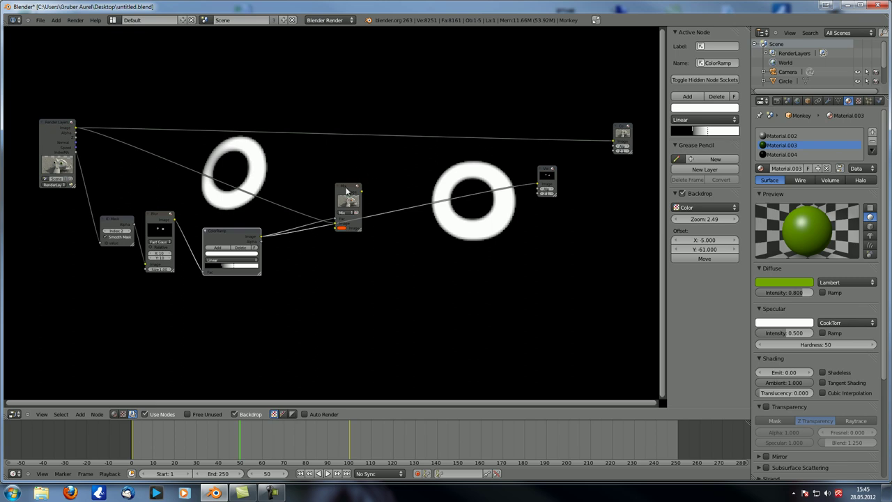
left_click_drag(346, 190, 346, 170)
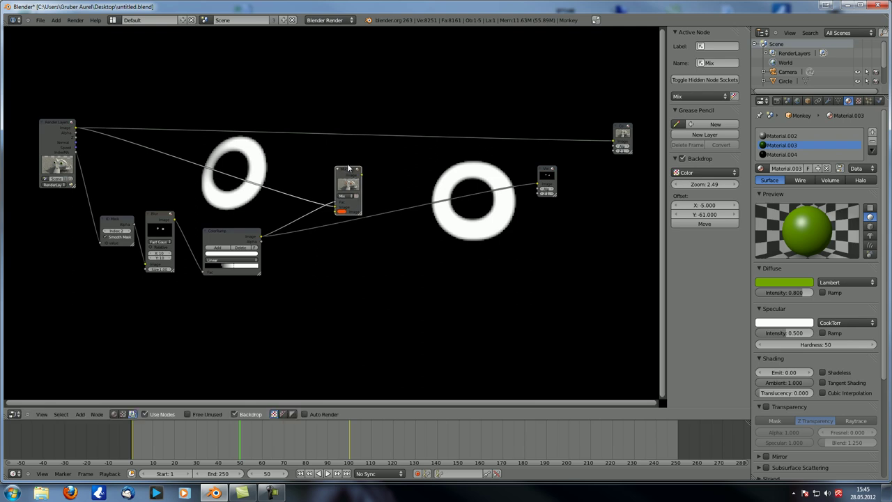